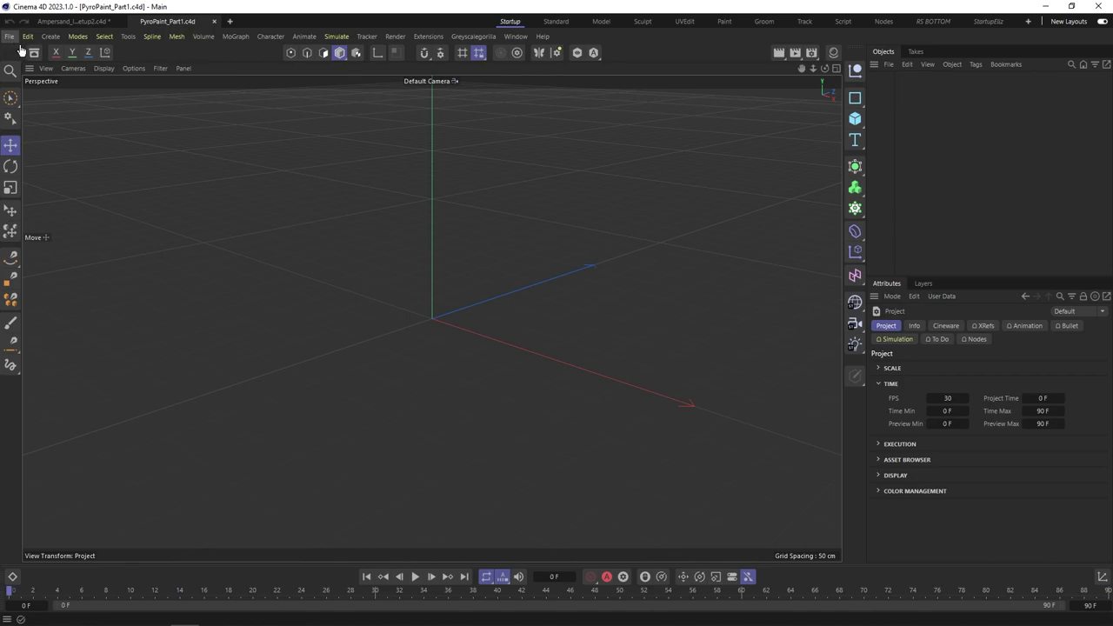
Step: Search the Asset Browser for "back", add the Studio Backdrop object to the scene and close the browser
{"action": "left_click", "coordinate": [34, 52]}
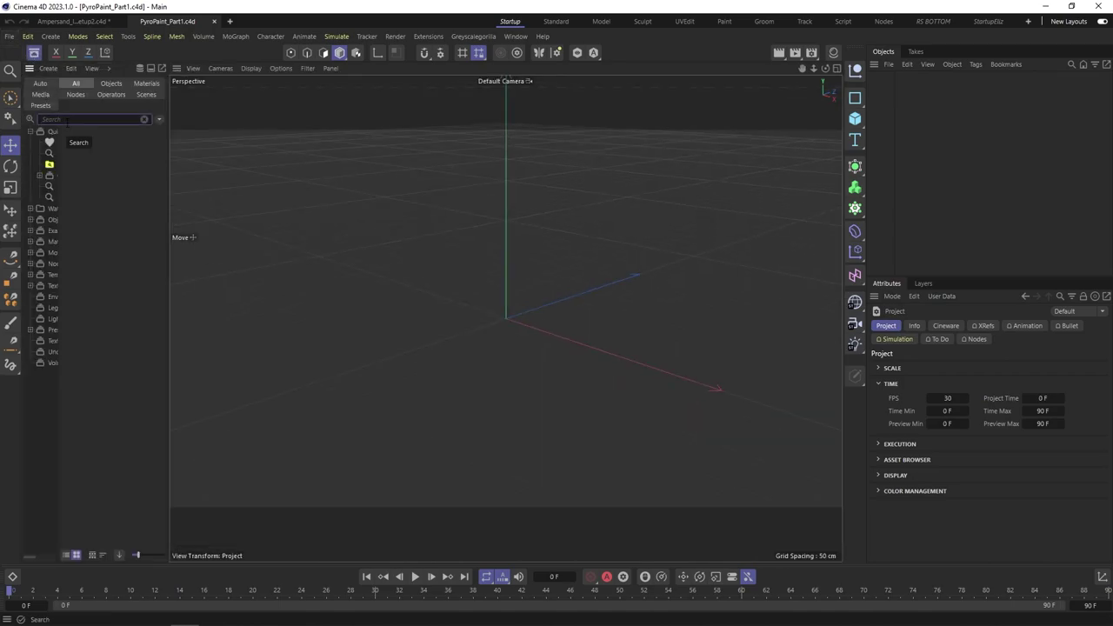
{"action": "left_click", "coordinate": [67, 119]}
{"action": "type", "text": "nack"}
{"action": "left_click_drag", "start_coordinate": [162, 210], "coordinate": [422, 210]}
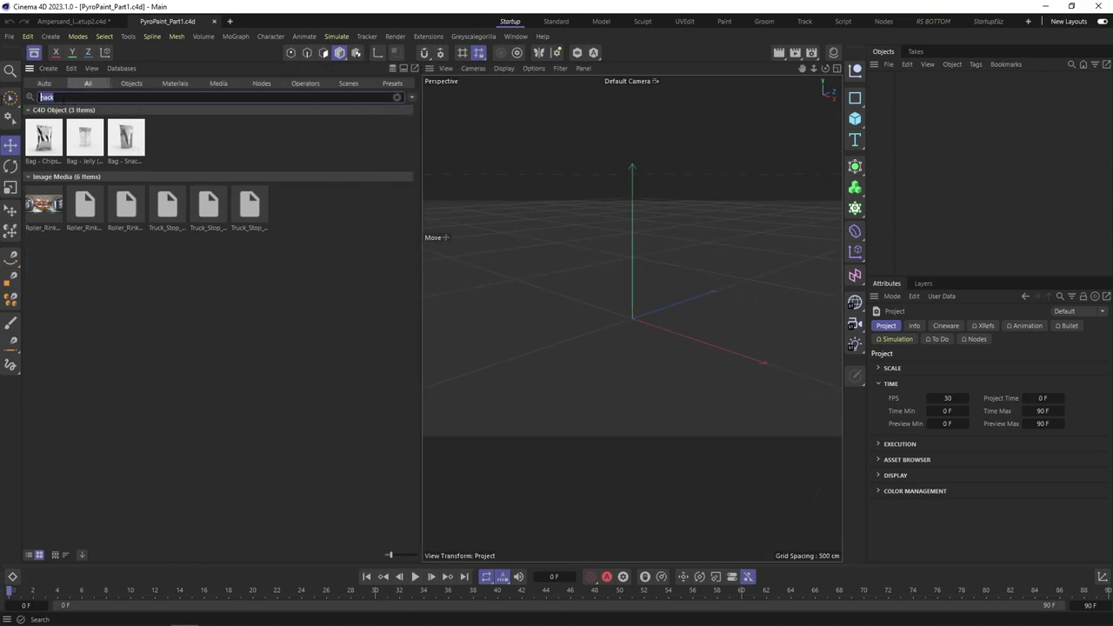
{"action": "type", "text": "back"}
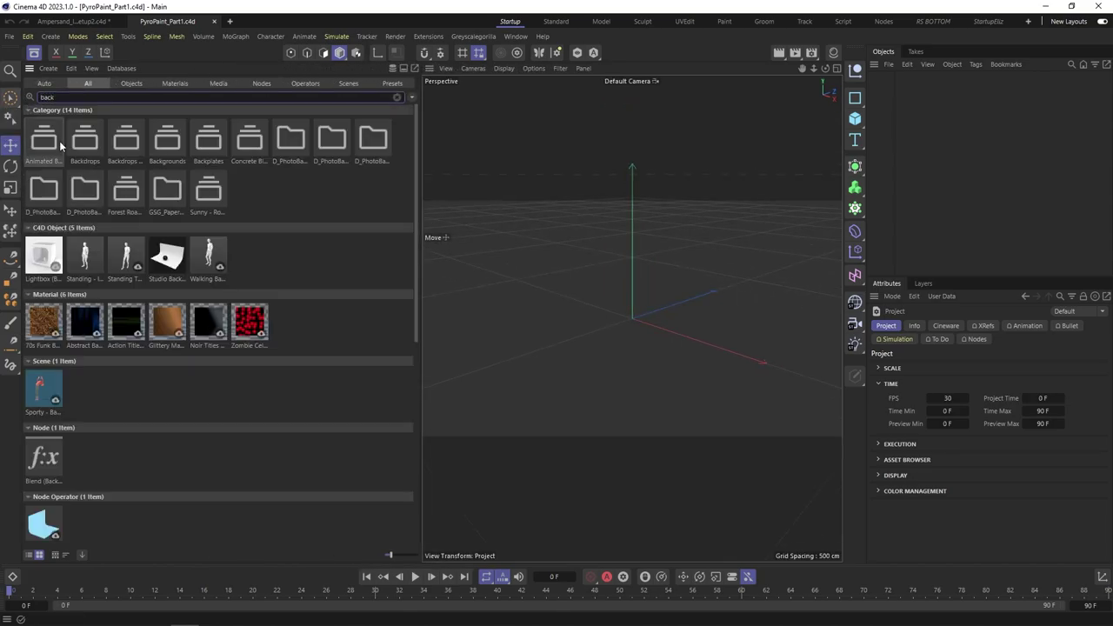
{"action": "double_click", "coordinate": [173, 260]}
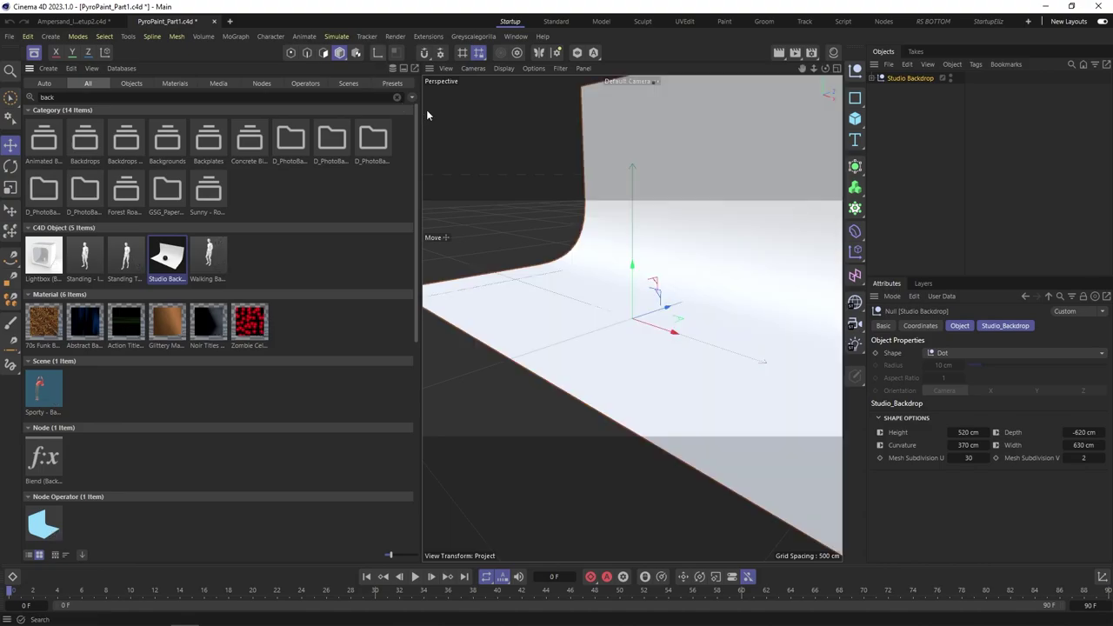
{"action": "key", "text": "shift+F8"}
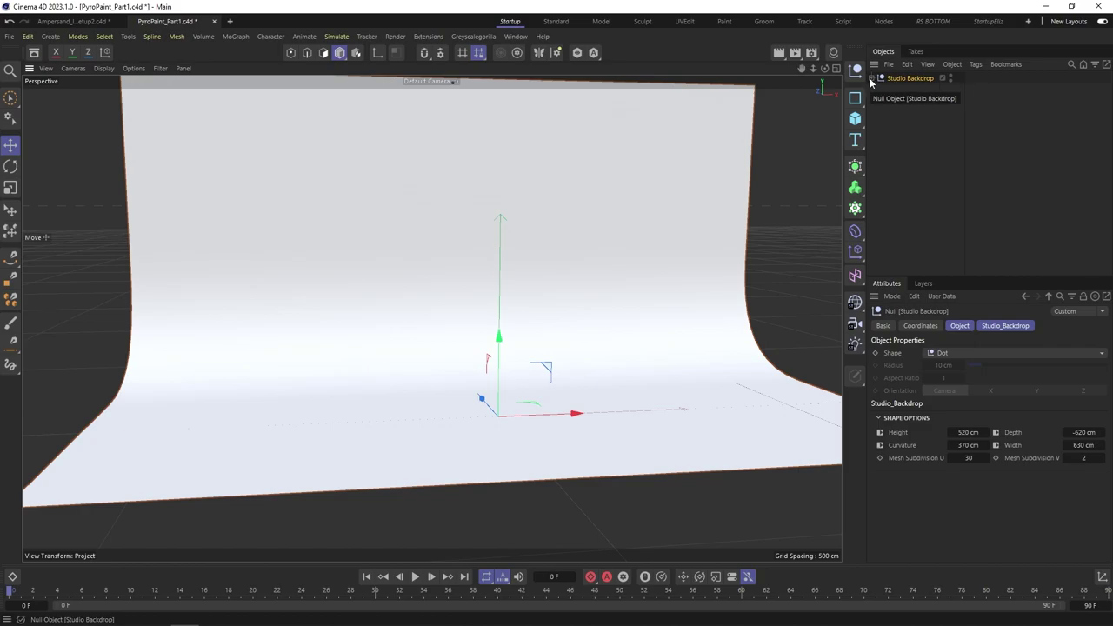
Step: Set the studio backdrop's height to 556 cm and its curvature to -2 cm
{"action": "left_click", "coordinate": [959, 326]}
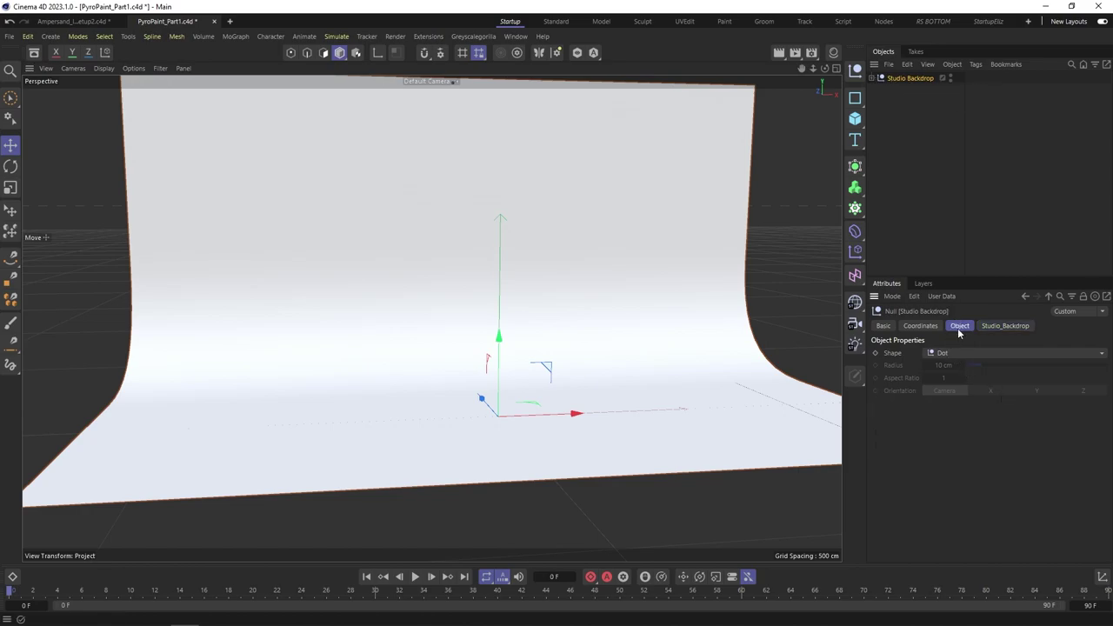
{"action": "left_click", "coordinate": [1005, 326]}
{"action": "left_click_drag", "start_coordinate": [968, 369], "coordinate": [1110, 361]}
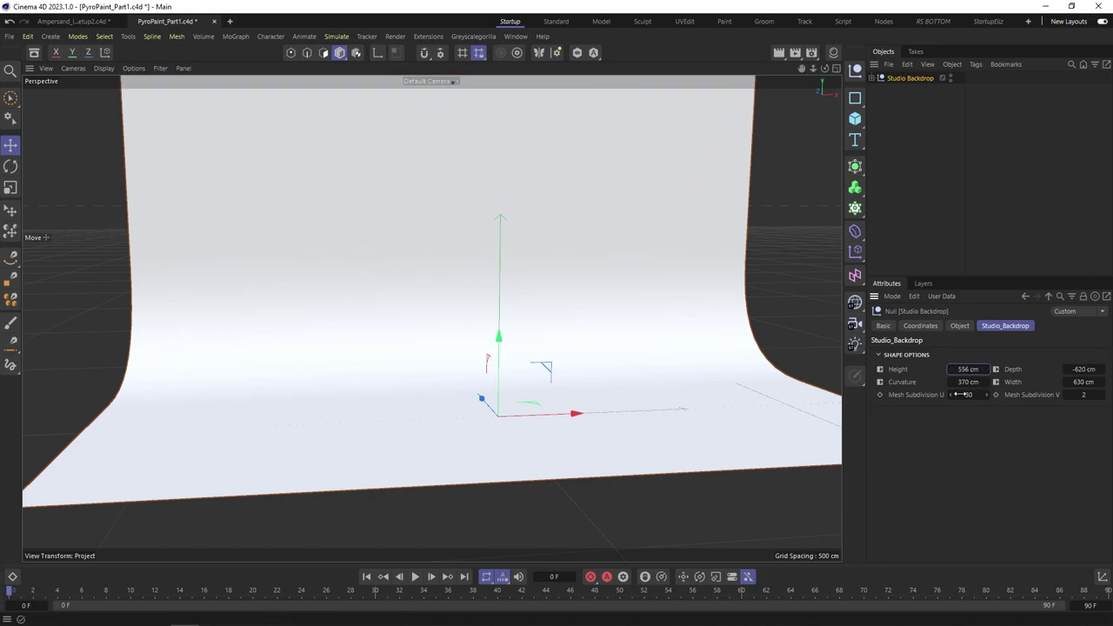
{"action": "left_click_drag", "start_coordinate": [968, 383], "coordinate": [922, 382]}
Step: Add a Figure primitive on the backdrop floor as a scale reference, keeping its height at 180 cm
{"action": "scroll", "coordinate": [472, 290], "scroll_direction": "up", "scroll_amount": 3}
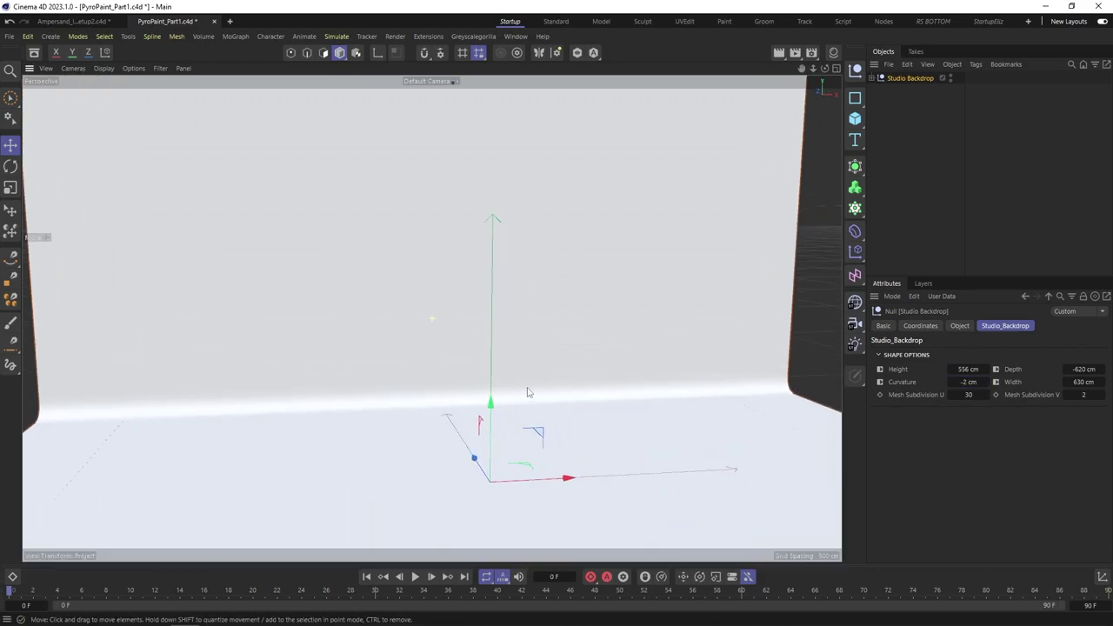
{"action": "scroll", "coordinate": [527, 393], "scroll_direction": "up", "scroll_amount": 4}
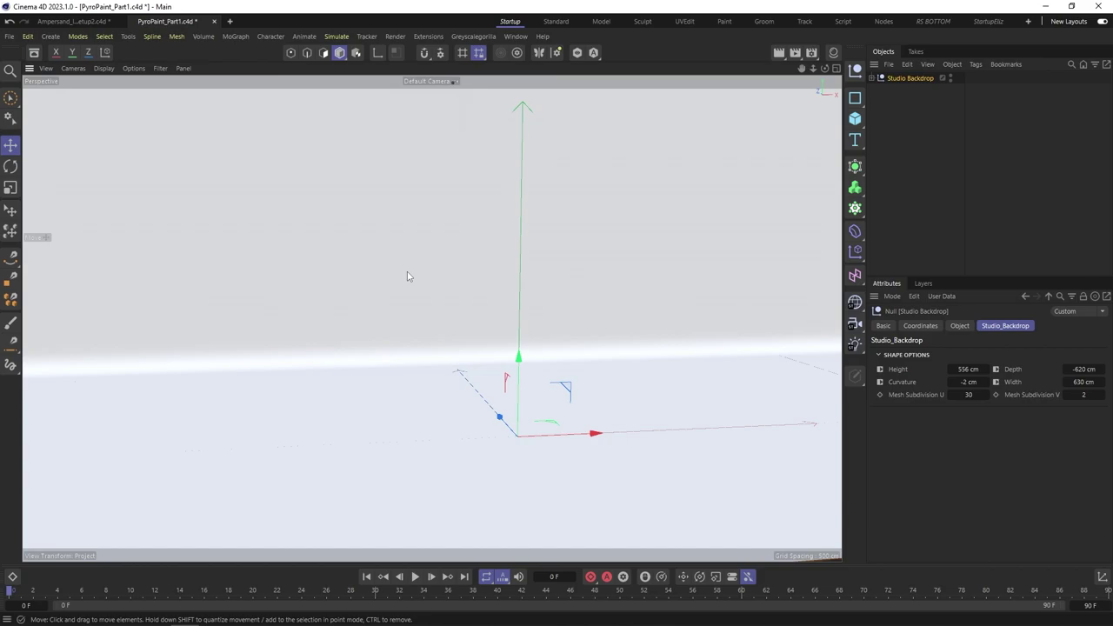
{"action": "left_click", "coordinate": [855, 118]}
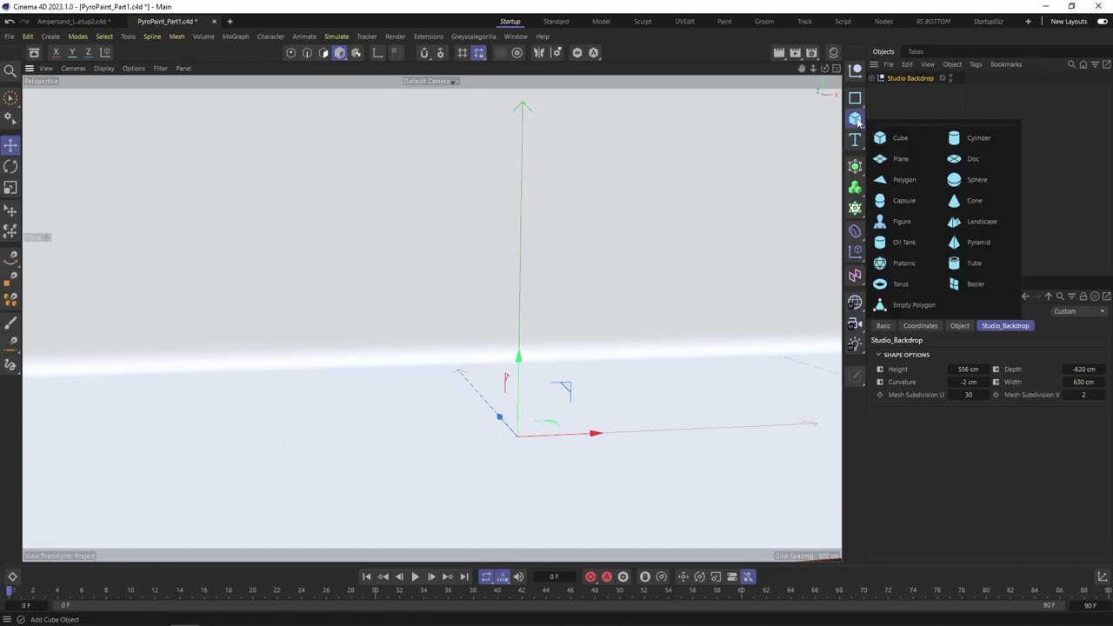
{"action": "left_click", "coordinate": [896, 222]}
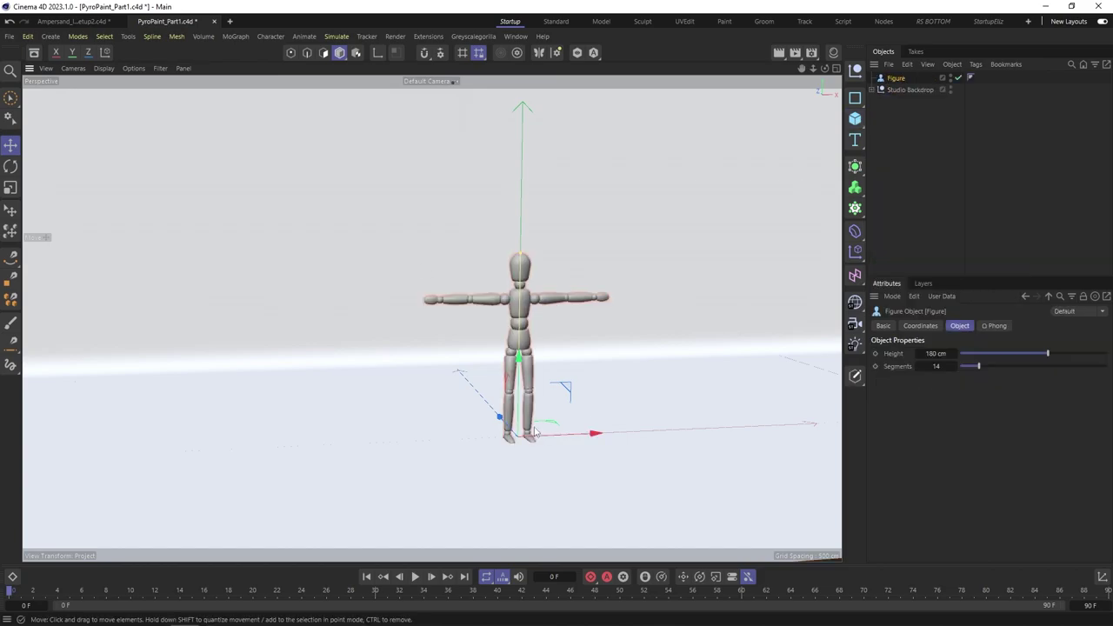
{"action": "left_click_drag", "start_coordinate": [537, 426], "coordinate": [581, 372], "text": "alt"}
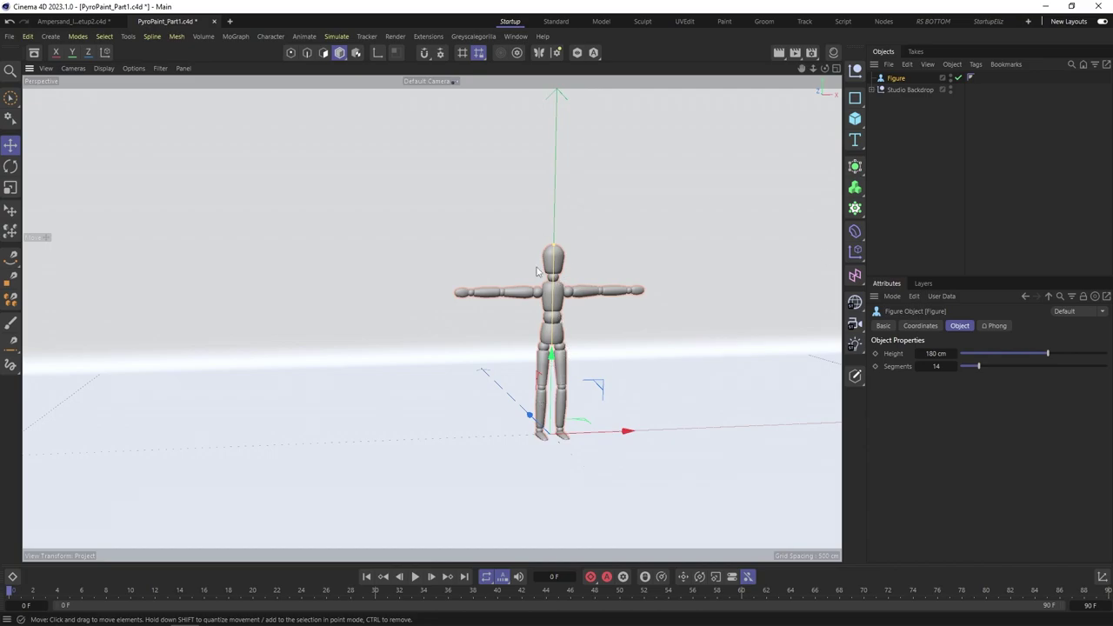
{"action": "scroll", "coordinate": [539, 333], "scroll_direction": "up", "scroll_amount": 1}
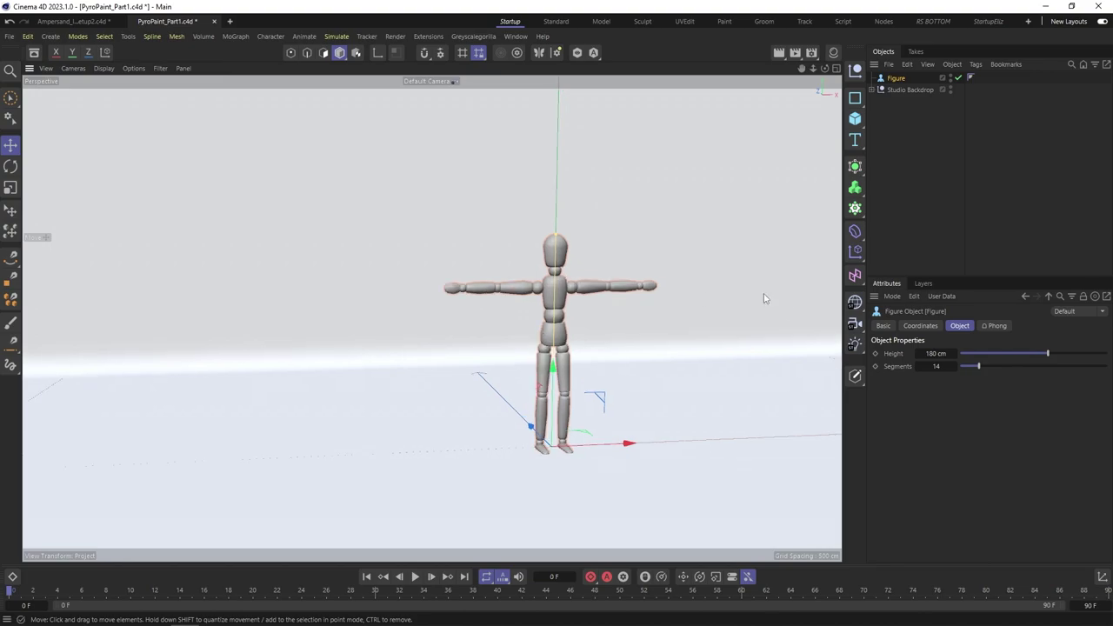
{"action": "left_click", "coordinate": [936, 354]}
{"action": "middle_click_drag", "start_coordinate": [501, 201], "coordinate": [426, 201], "text": "alt"}
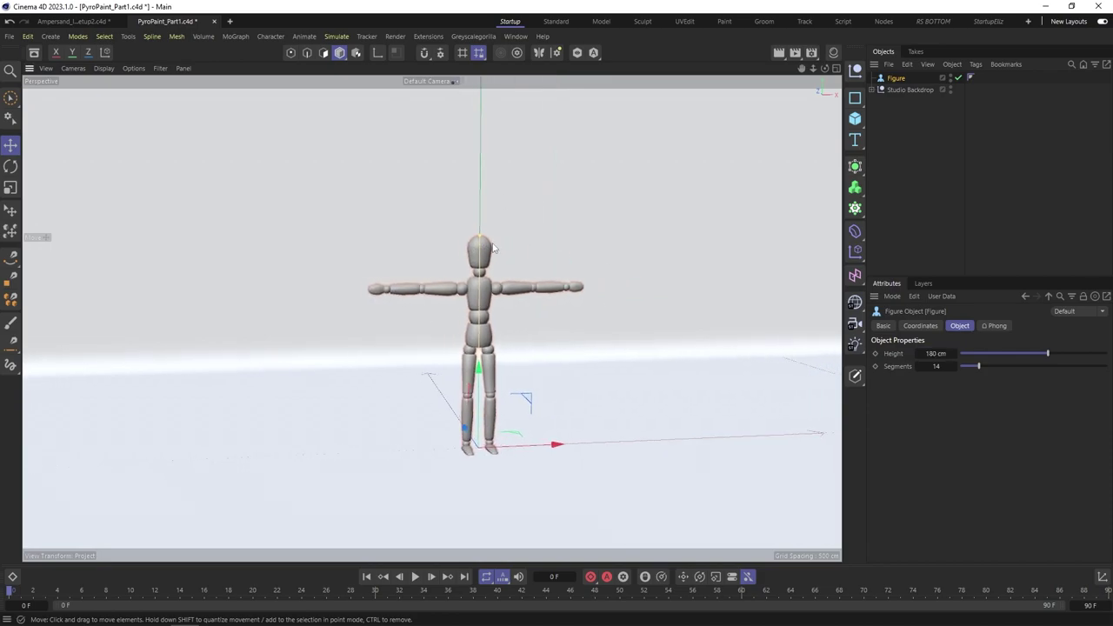
Step: Switch the scene's renderer to Redshift and show its basic render settings
{"action": "left_click", "coordinate": [811, 54]}
{"action": "left_click", "coordinate": [805, 73]}
{"action": "left_click", "coordinate": [806, 92]}
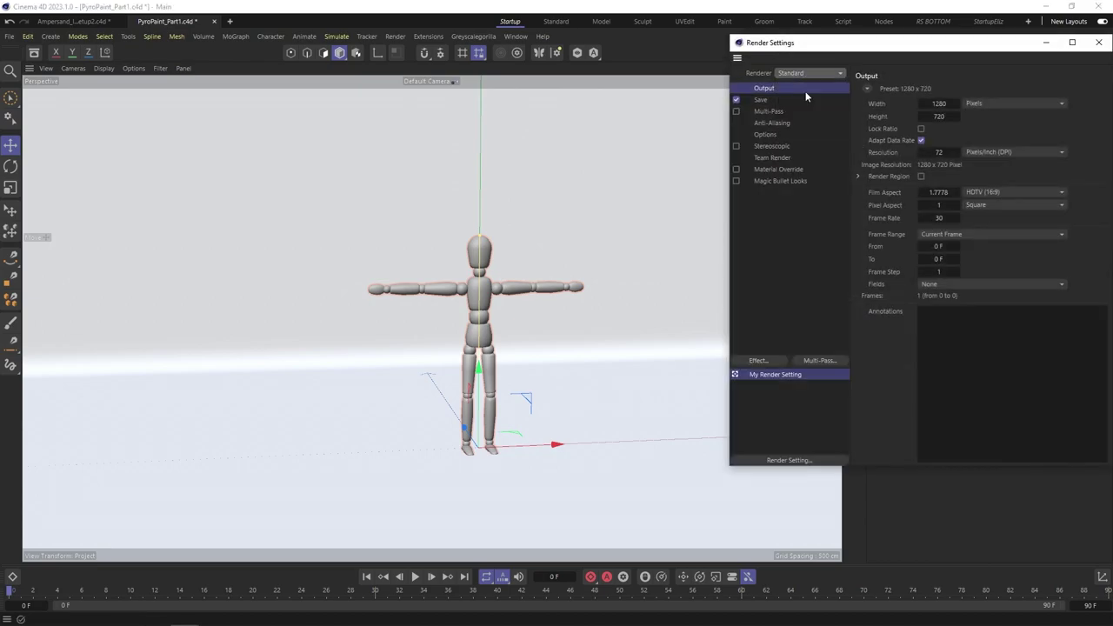
{"action": "left_click", "coordinate": [767, 128]}
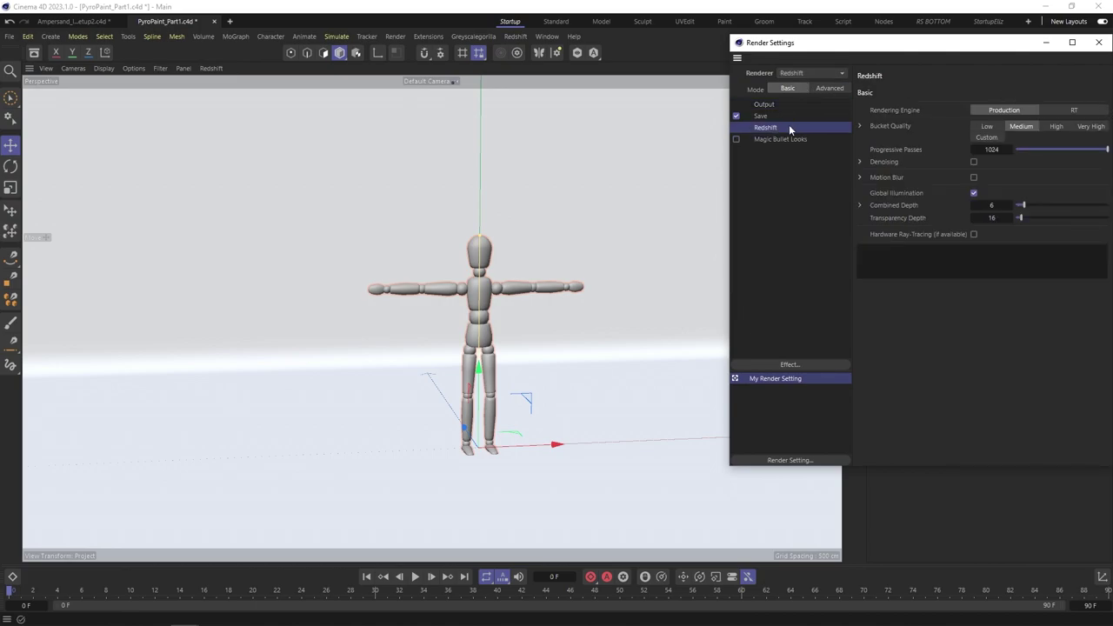
Step: Enable caustics in Redshift's advanced settings and set the secondary global illumination engine to Brute Force
{"action": "left_click", "coordinate": [829, 87]}
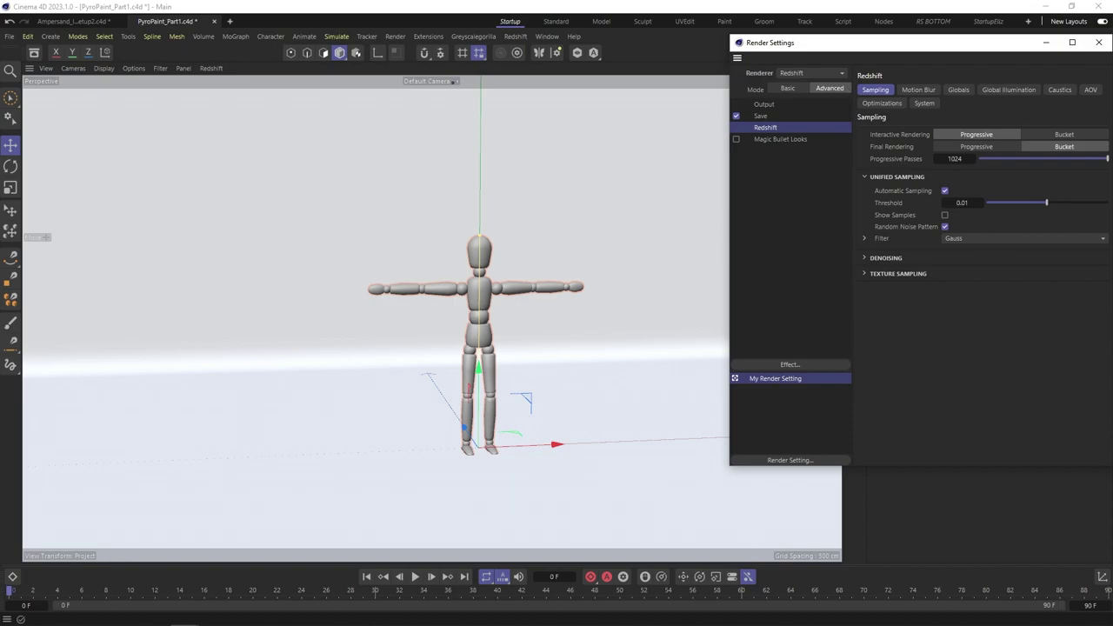
{"action": "left_click", "coordinate": [1060, 91]}
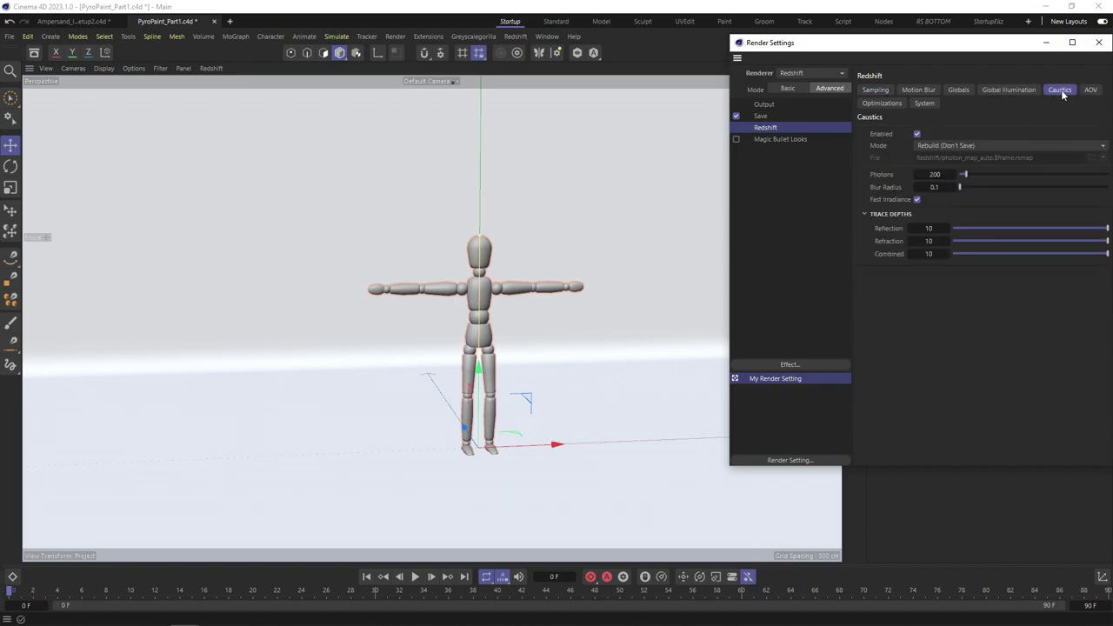
{"action": "left_click", "coordinate": [1008, 91]}
{"action": "left_click", "coordinate": [974, 171]}
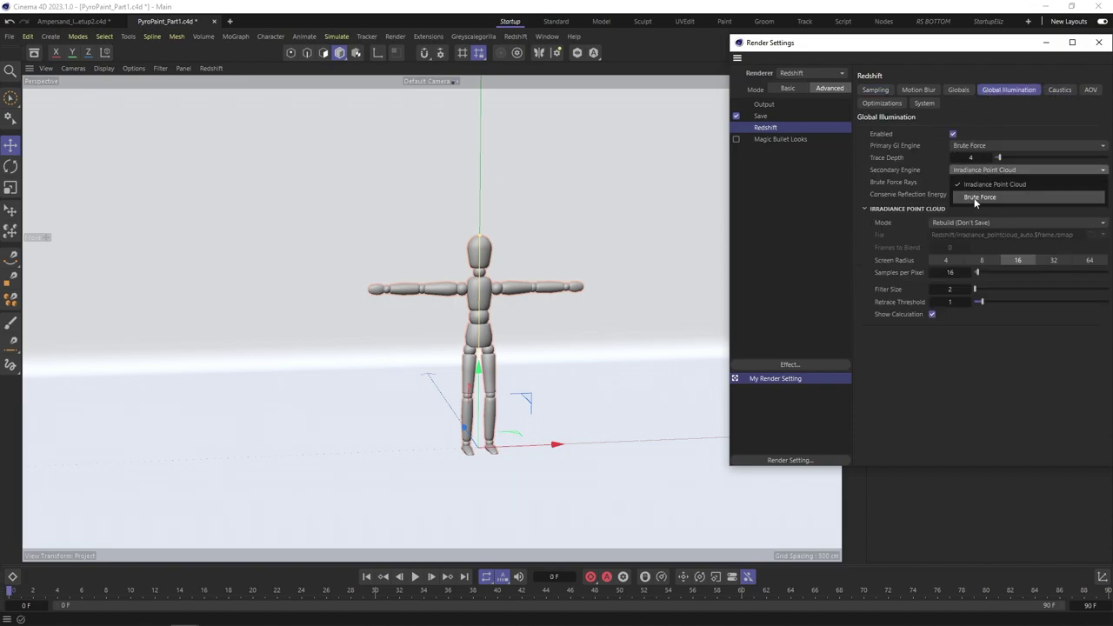
{"action": "left_click", "coordinate": [976, 197]}
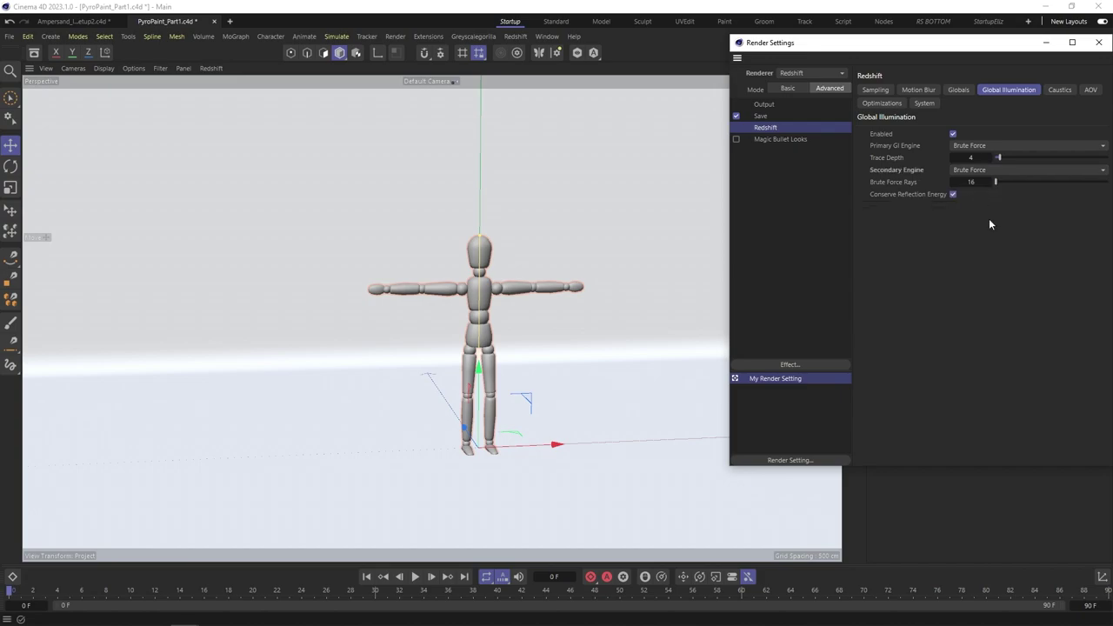
Step: Set Redshift's bucket quality to Low, check the sampling threshold and close the render settings
{"action": "left_click", "coordinate": [873, 90]}
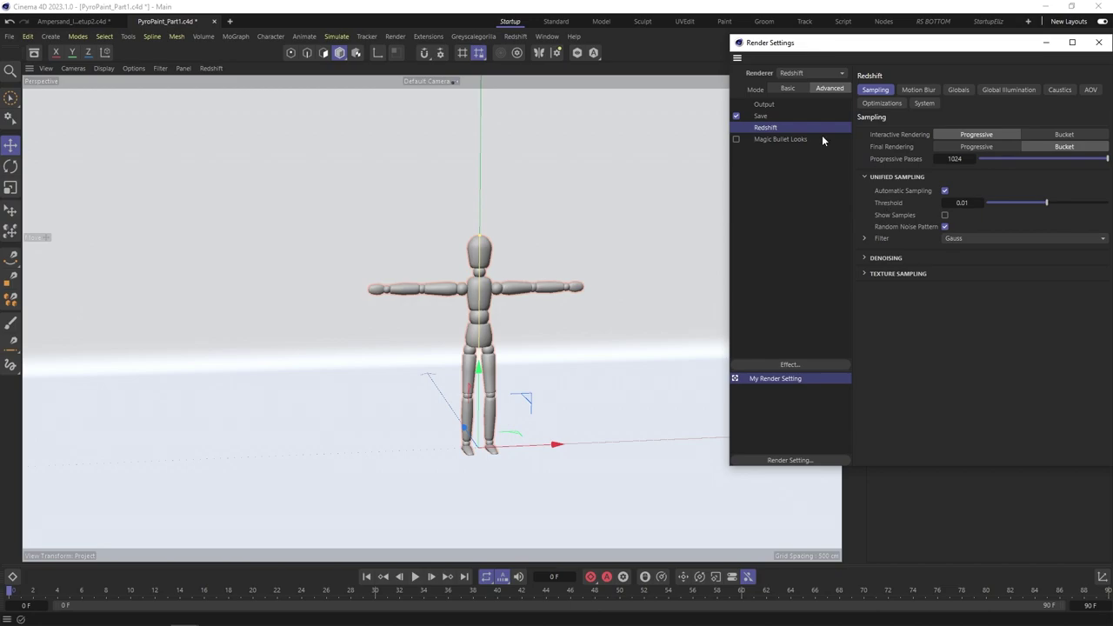
{"action": "left_click", "coordinate": [787, 89]}
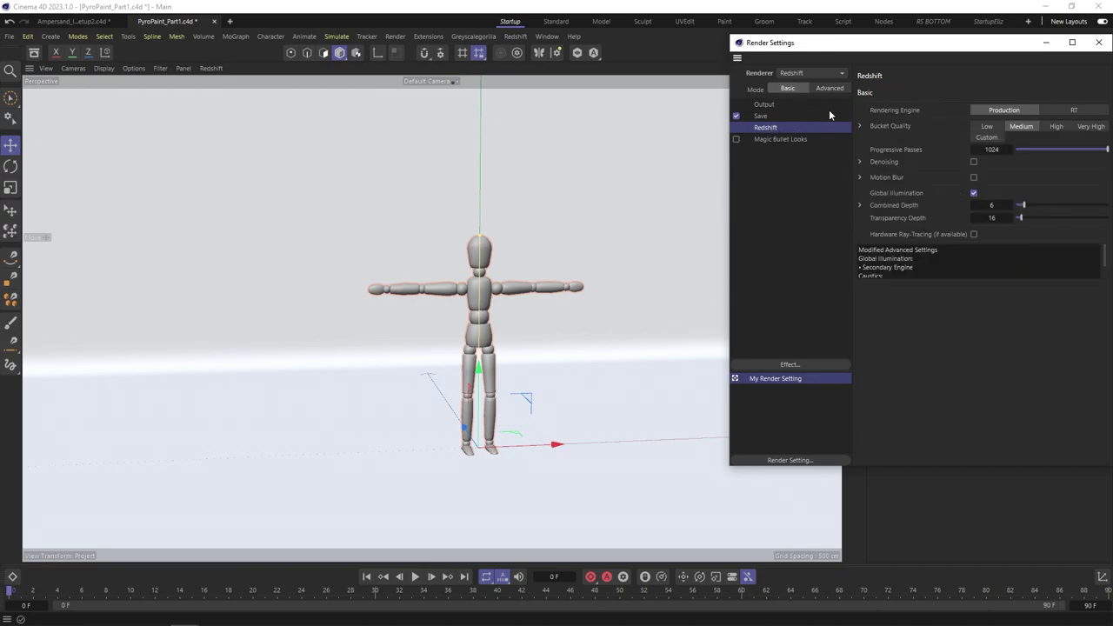
{"action": "left_click", "coordinate": [989, 127]}
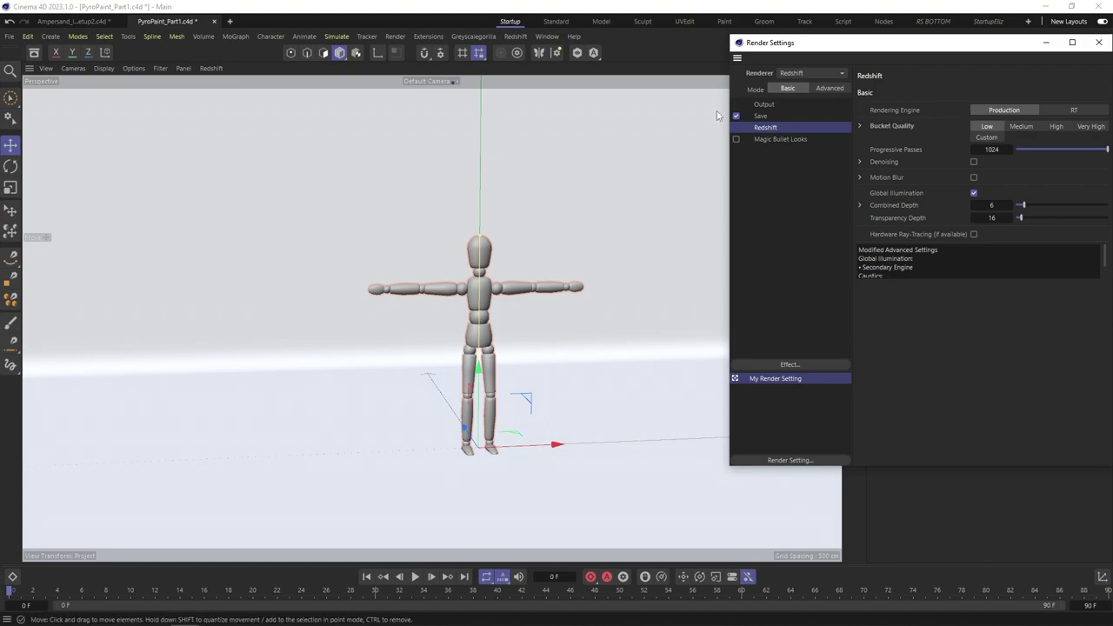
{"action": "left_click", "coordinate": [818, 89]}
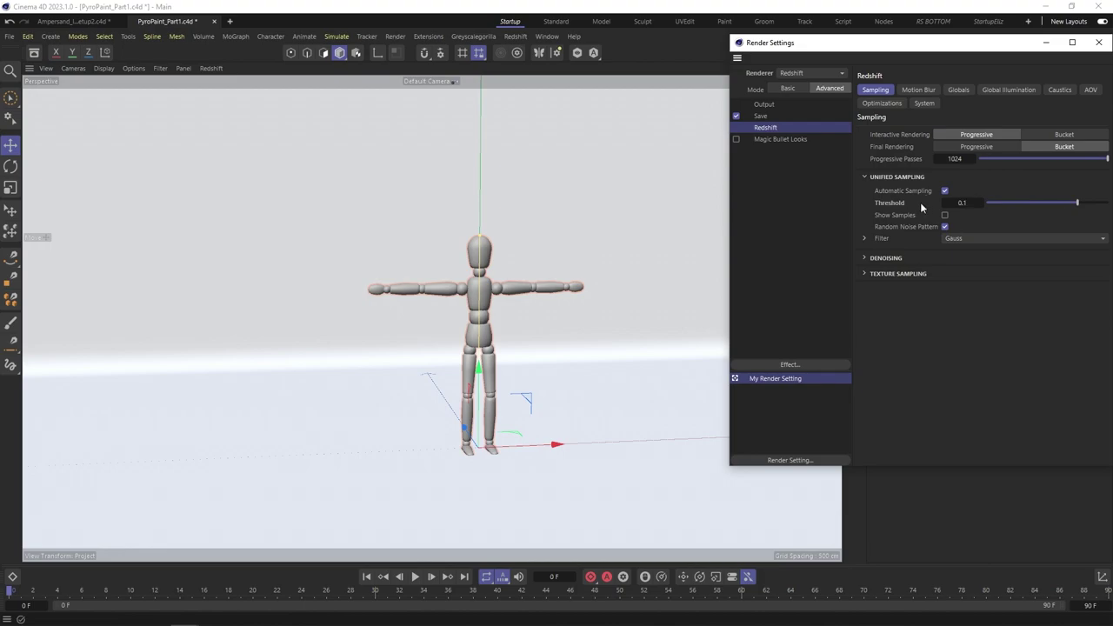
{"action": "left_click_drag", "start_coordinate": [956, 54], "coordinate": [840, 61]}
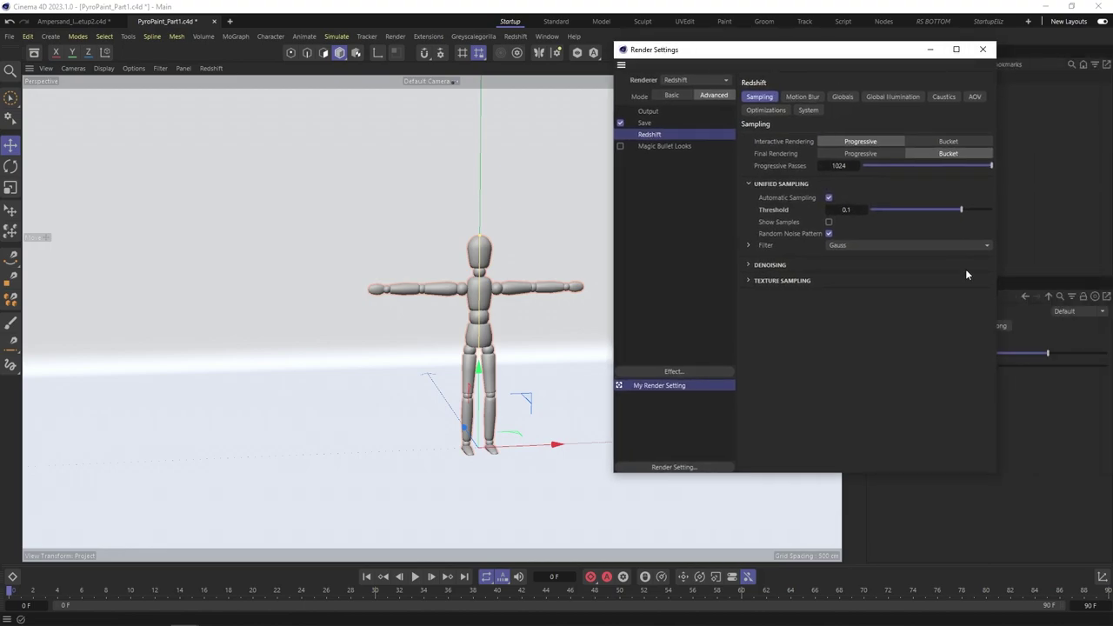
{"action": "left_click", "coordinate": [982, 50]}
Step: Open the Redshift RenderView, dock it beside the viewport and start the interactive render
{"action": "left_click", "coordinate": [547, 36]}
{"action": "mouse_move", "coordinate": [565, 61]}
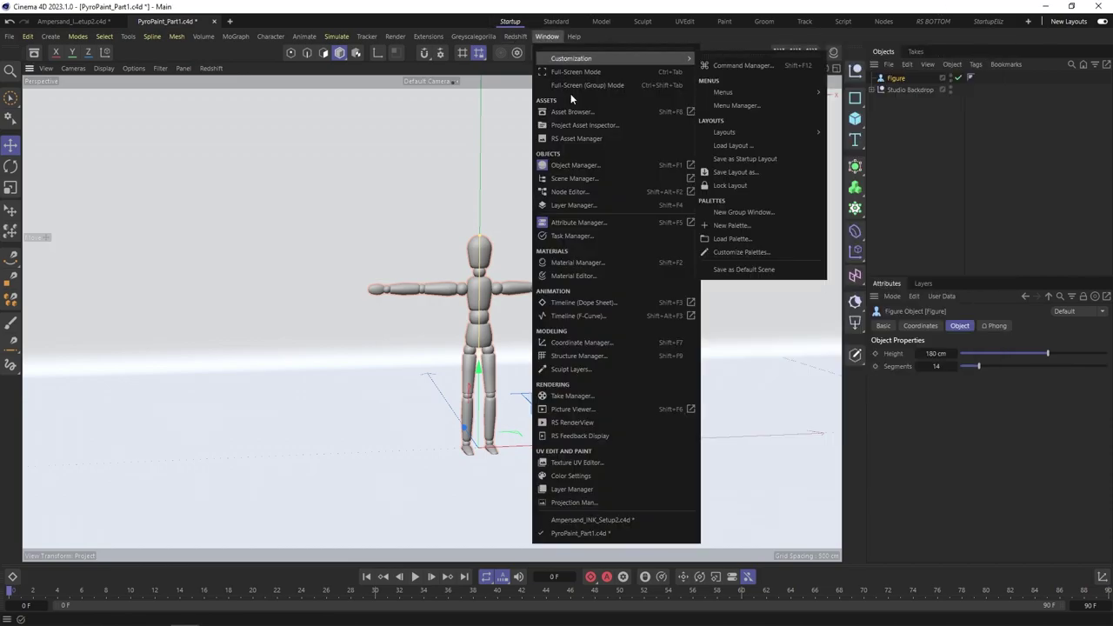
{"action": "left_click", "coordinate": [619, 425]}
{"action": "left_click_drag", "start_coordinate": [631, 138], "coordinate": [842, 105]}
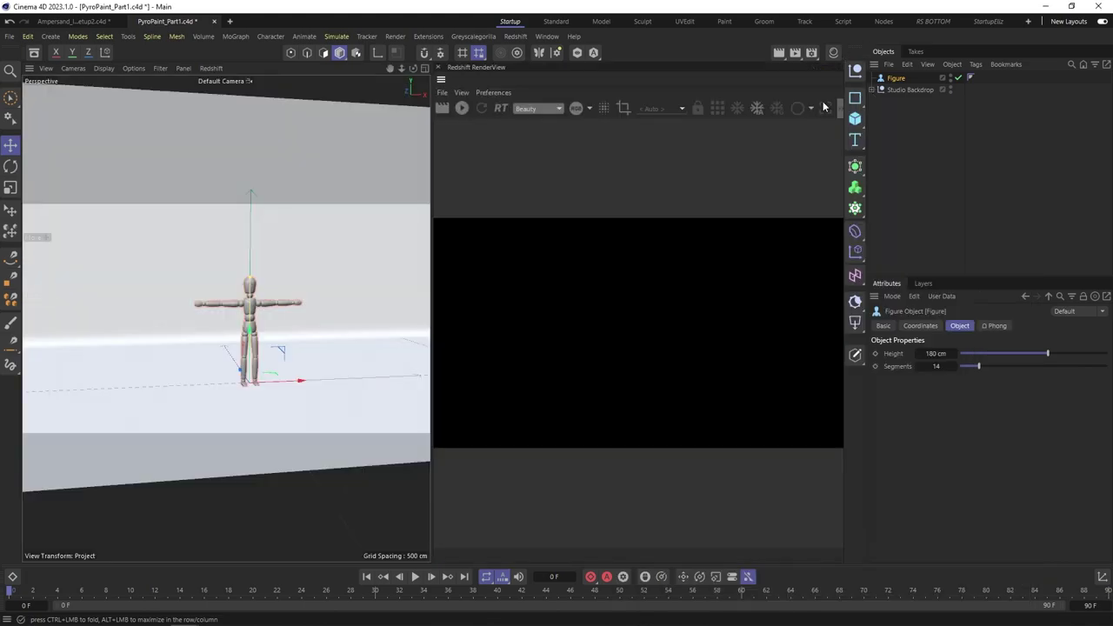
{"action": "left_click", "coordinate": [462, 108]}
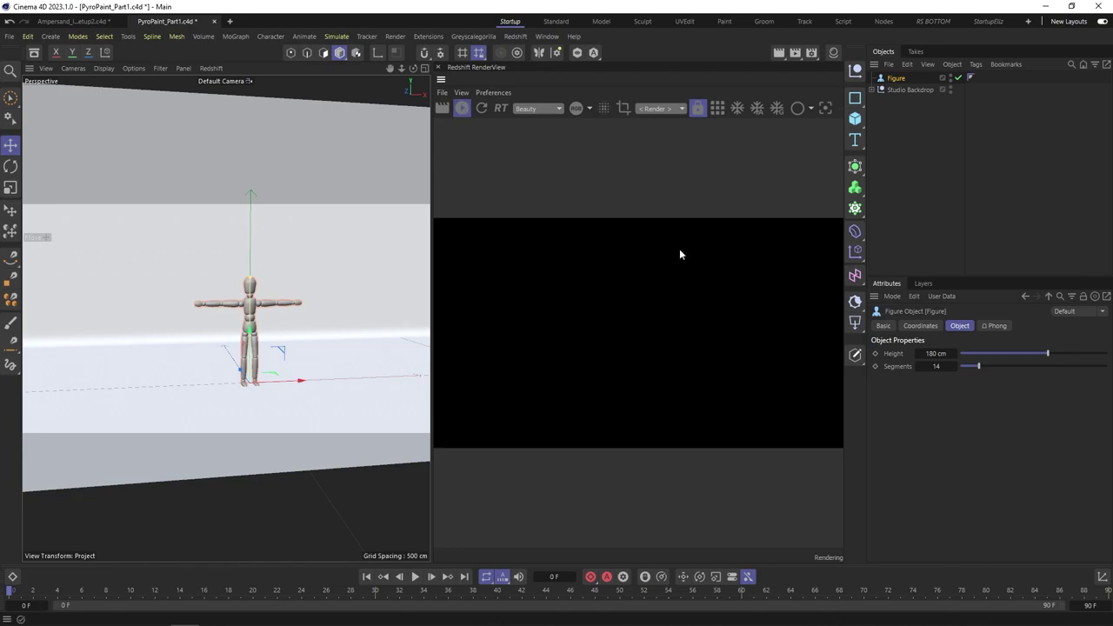
Step: Add a Redshift dome light and a Redshift area light to the scene
{"action": "left_click", "coordinate": [855, 324]}
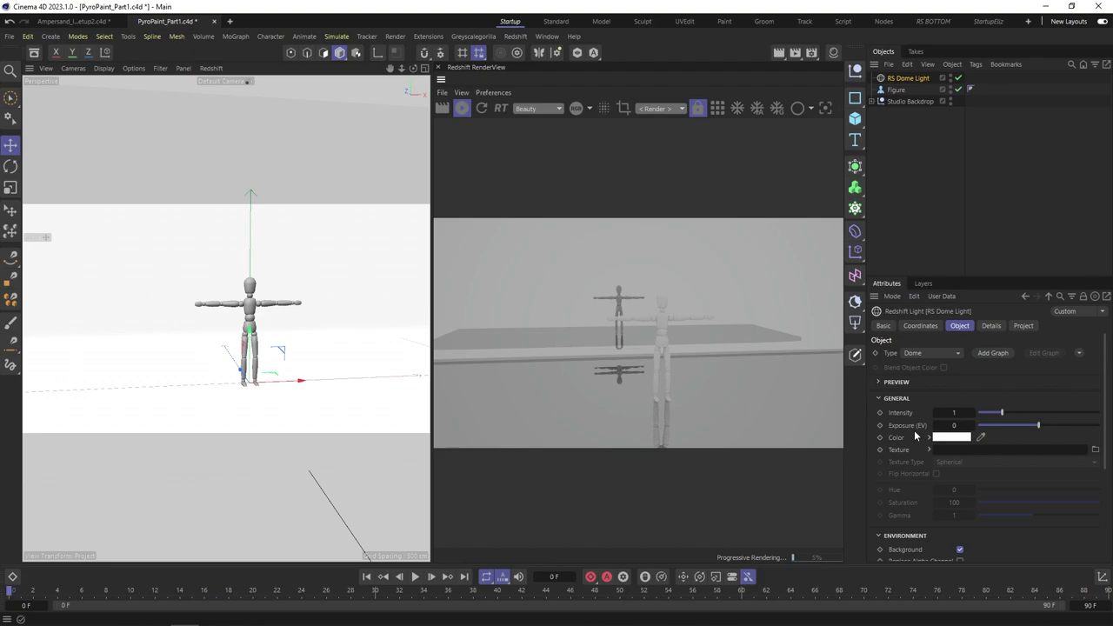
{"action": "left_click", "coordinate": [855, 321]}
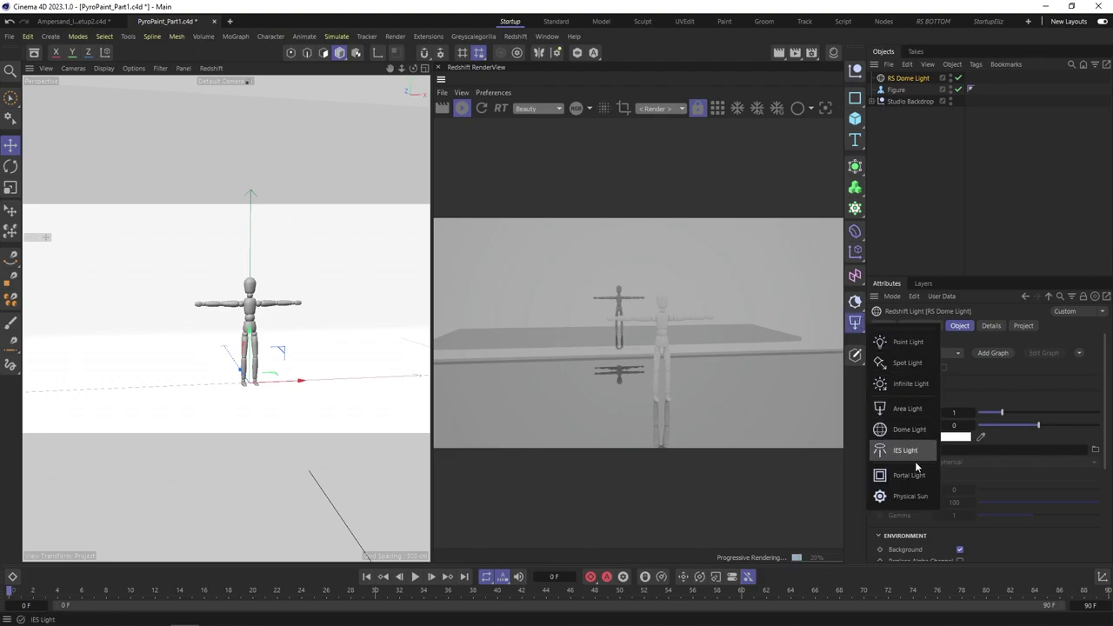
{"action": "left_click", "coordinate": [908, 407]}
Step: Add three null objects to the scene
{"action": "left_click", "coordinate": [856, 71]}
{"action": "left_click", "coordinate": [856, 71]}
{"action": "left_click", "coordinate": [857, 71]}
Step: Rename the first null STAGE and nest the area light, dome light and studio backdrop under it
{"action": "double_click", "coordinate": [893, 102]}
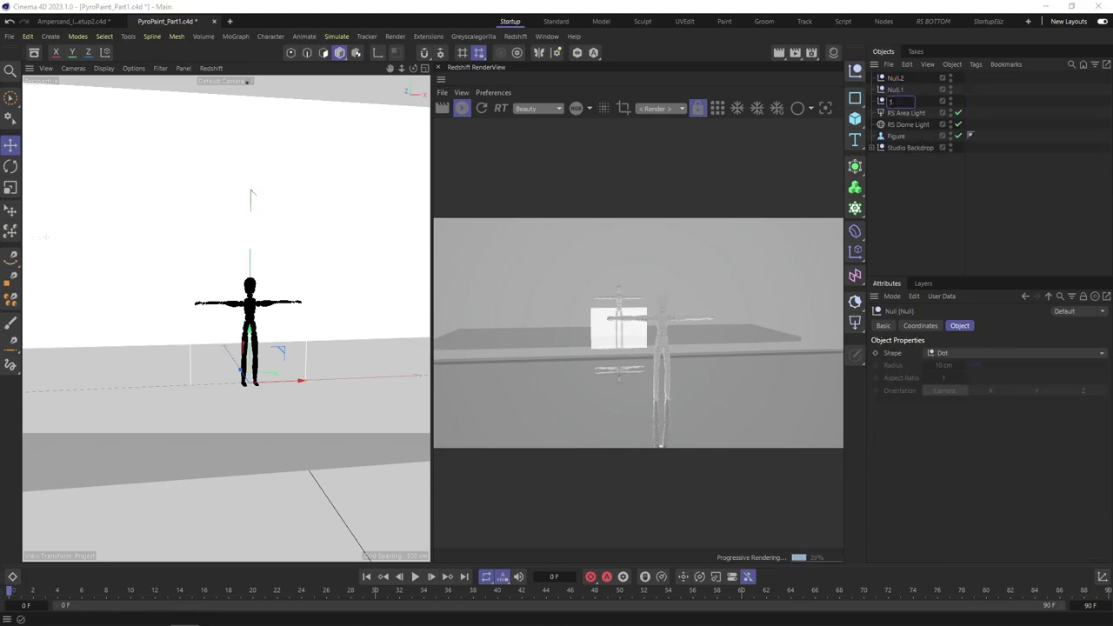
{"action": "type", "text": "STAGE"}
{"action": "key", "text": "Return"}
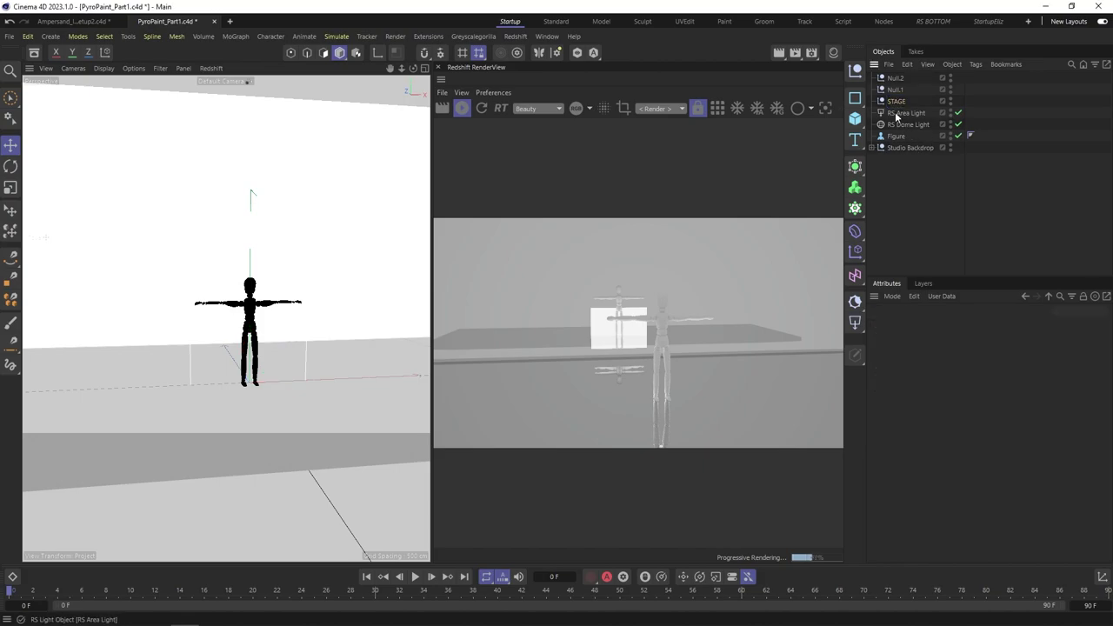
{"action": "left_click_drag", "start_coordinate": [909, 113], "coordinate": [900, 103]}
{"action": "left_click_drag", "start_coordinate": [910, 147], "coordinate": [902, 109]}
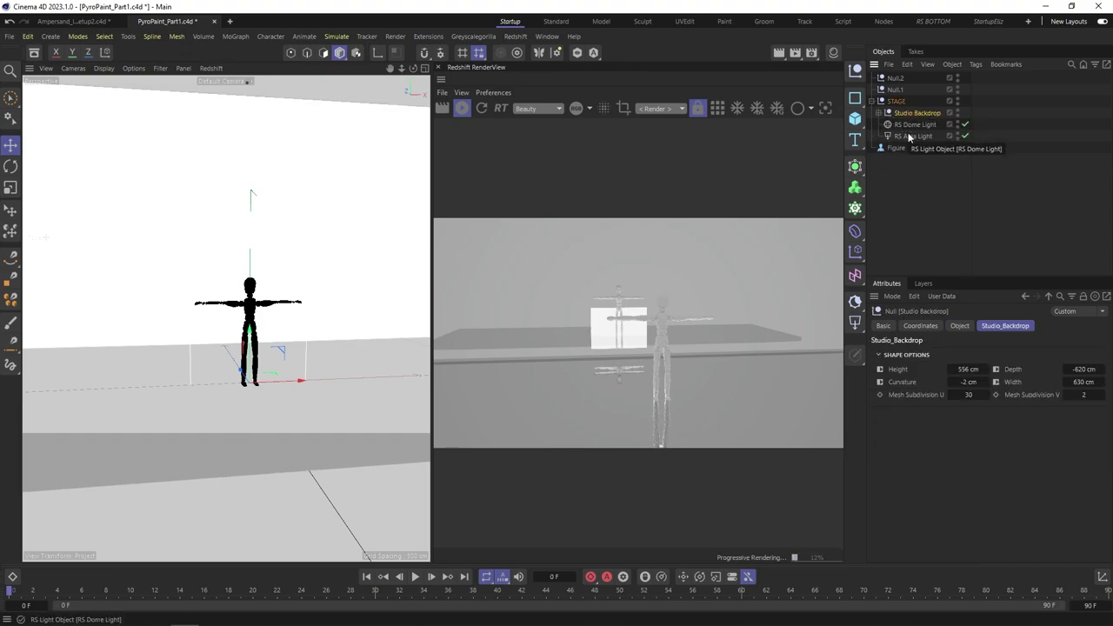
Step: Select the RS Dome Light and search the Asset Browser's media assets for "hdr"
{"action": "left_click", "coordinate": [913, 126]}
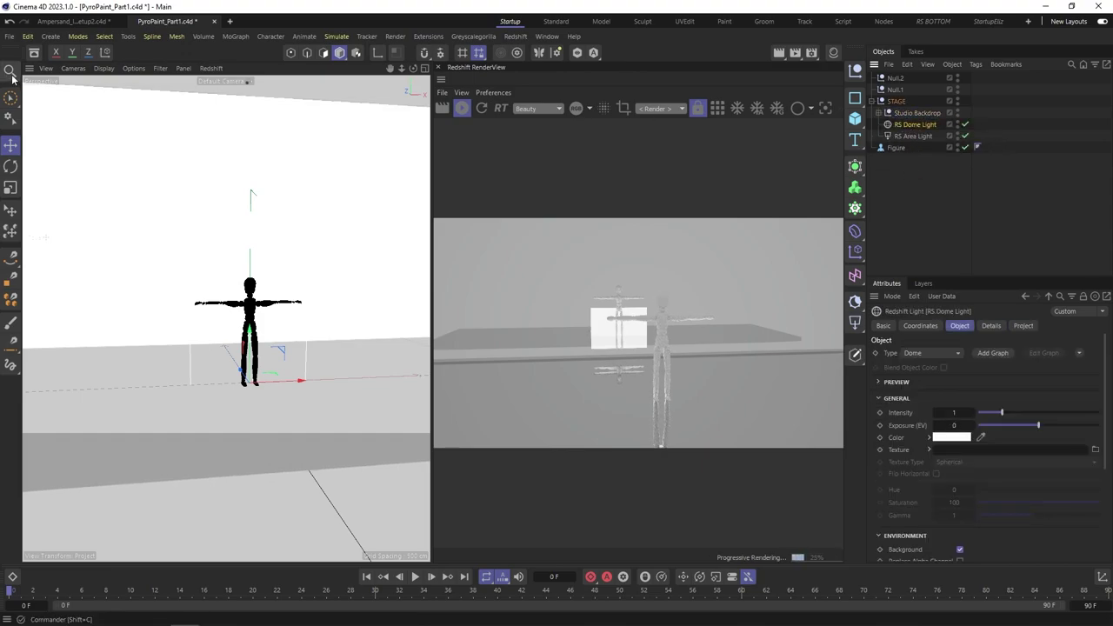
{"action": "left_click", "coordinate": [34, 52]}
{"action": "left_click", "coordinate": [73, 107]}
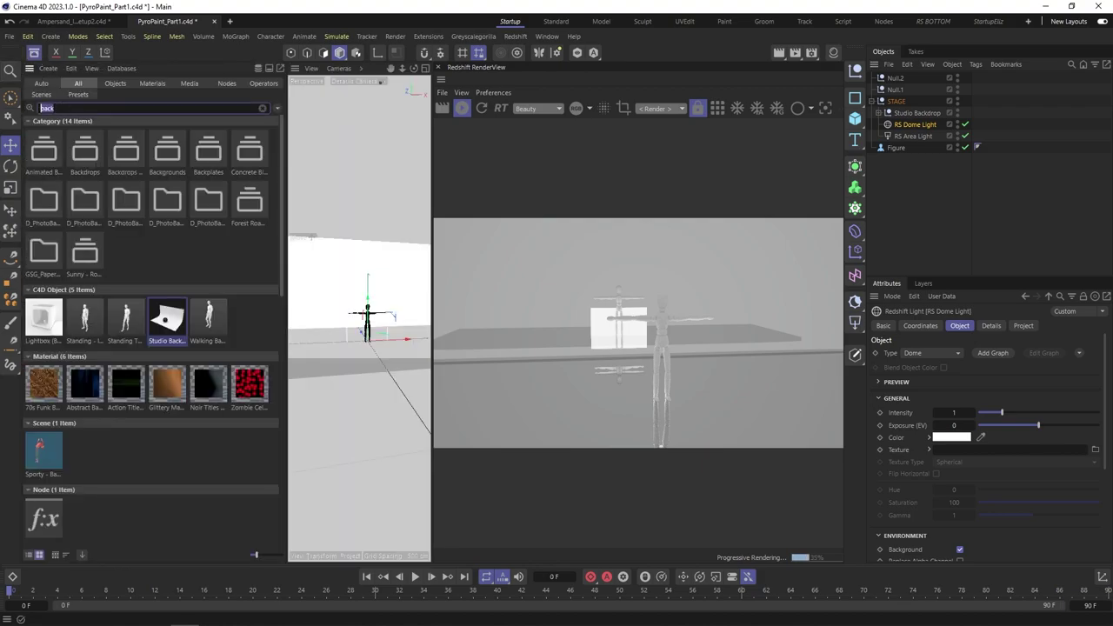
{"action": "type", "text": "hdr"}
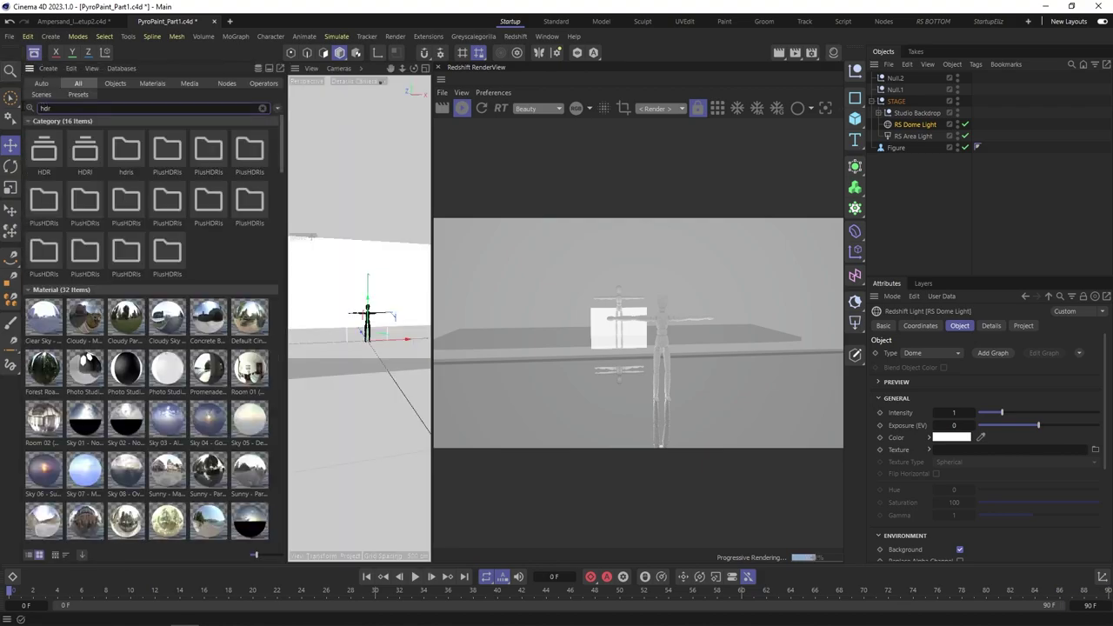
{"action": "left_click", "coordinate": [190, 83]}
Step: Assign studio021.hdr from the found media as the dome light's texture and close the Asset Browser
{"action": "left_click_drag", "start_coordinate": [283, 144], "coordinate": [262, 320]}
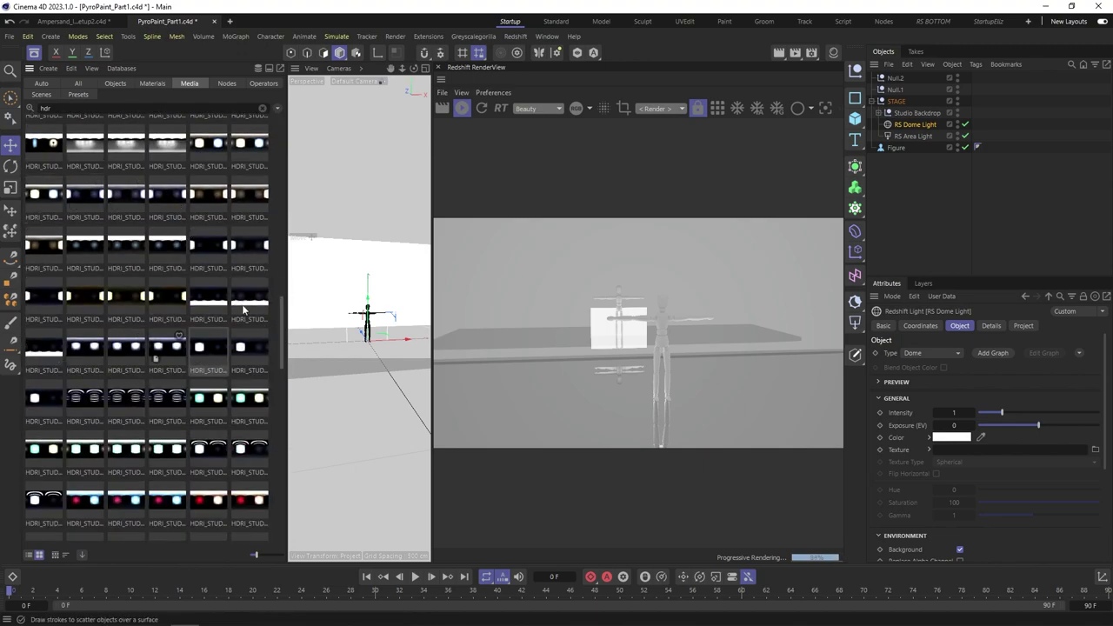
{"action": "left_click_drag", "start_coordinate": [284, 311], "coordinate": [270, 518]}
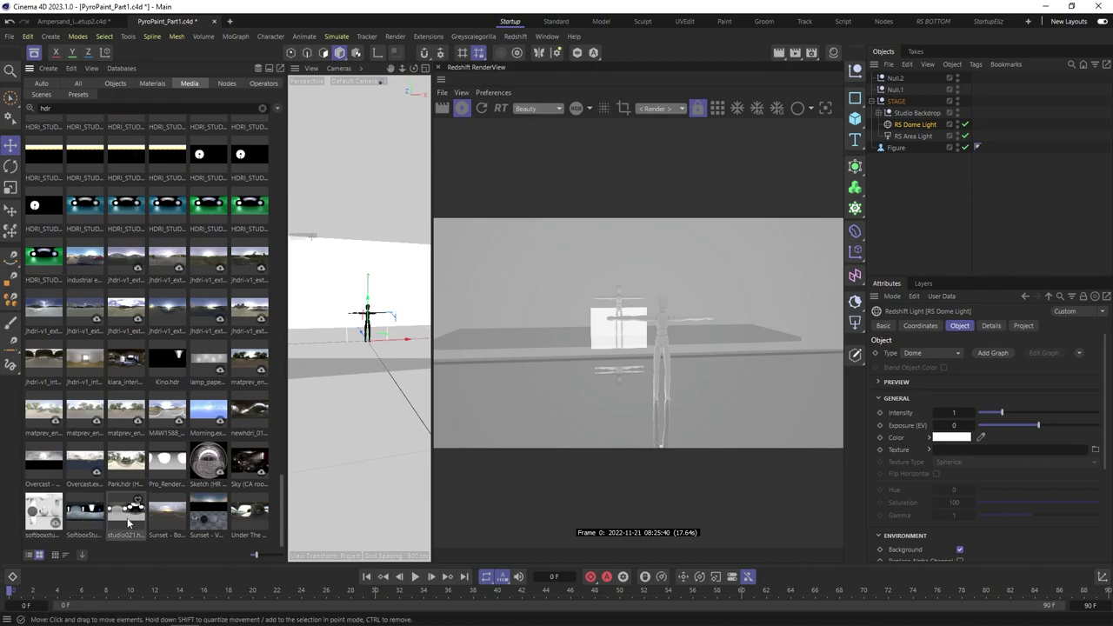
{"action": "left_click_drag", "start_coordinate": [128, 523], "coordinate": [1001, 452]}
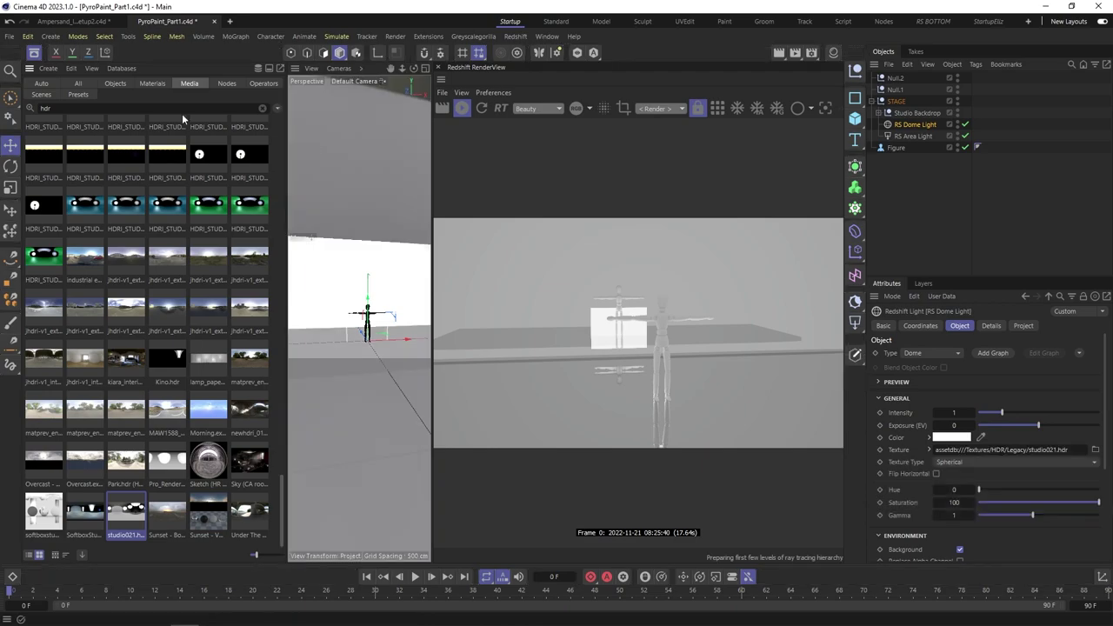
{"action": "left_click", "coordinate": [30, 68]}
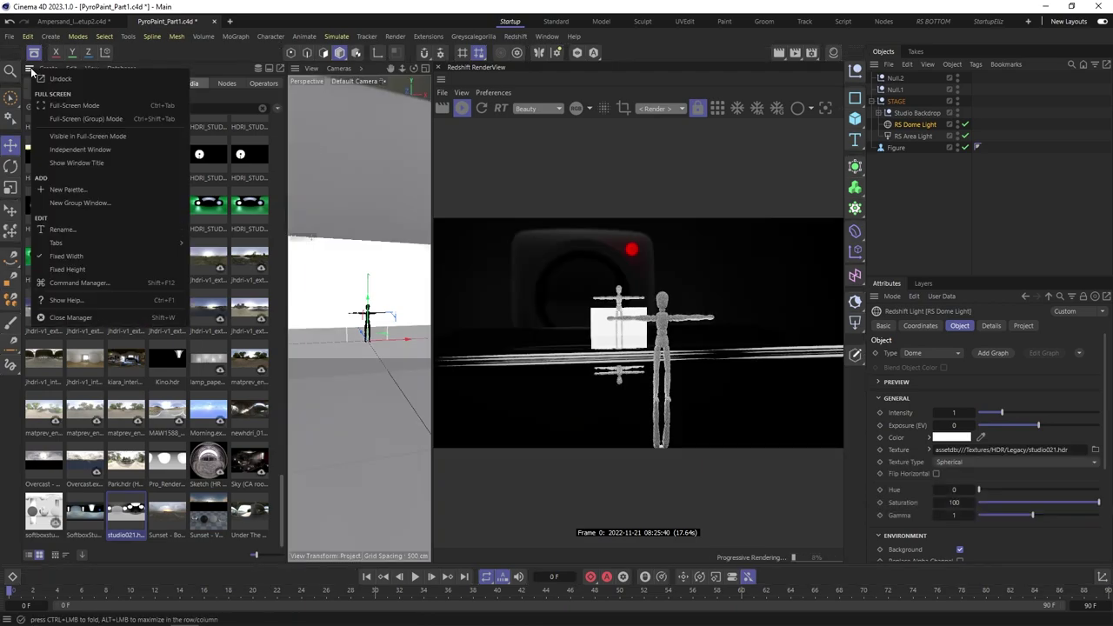
{"action": "left_click", "coordinate": [69, 109]}
Step: Expand the studio backdrop hierarchy and delete the Studio Backdrop Gradient material tag from the backdrop mesh
{"action": "left_click_drag", "start_coordinate": [374, 370], "coordinate": [371, 369], "text": "alt"}
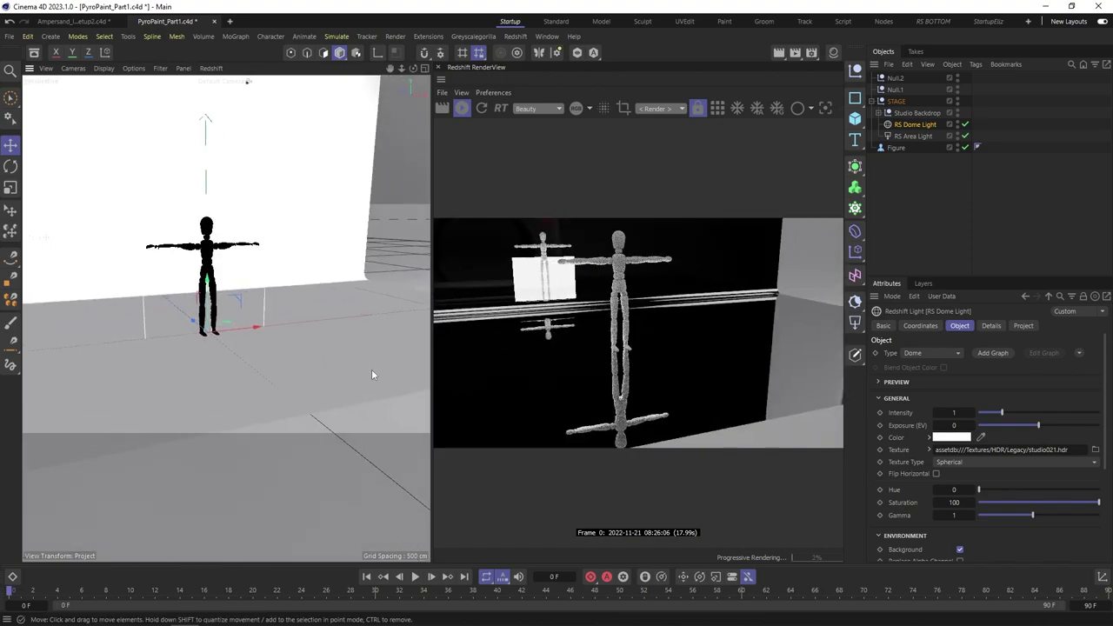
{"action": "left_click", "coordinate": [879, 113]}
{"action": "left_click", "coordinate": [886, 124]}
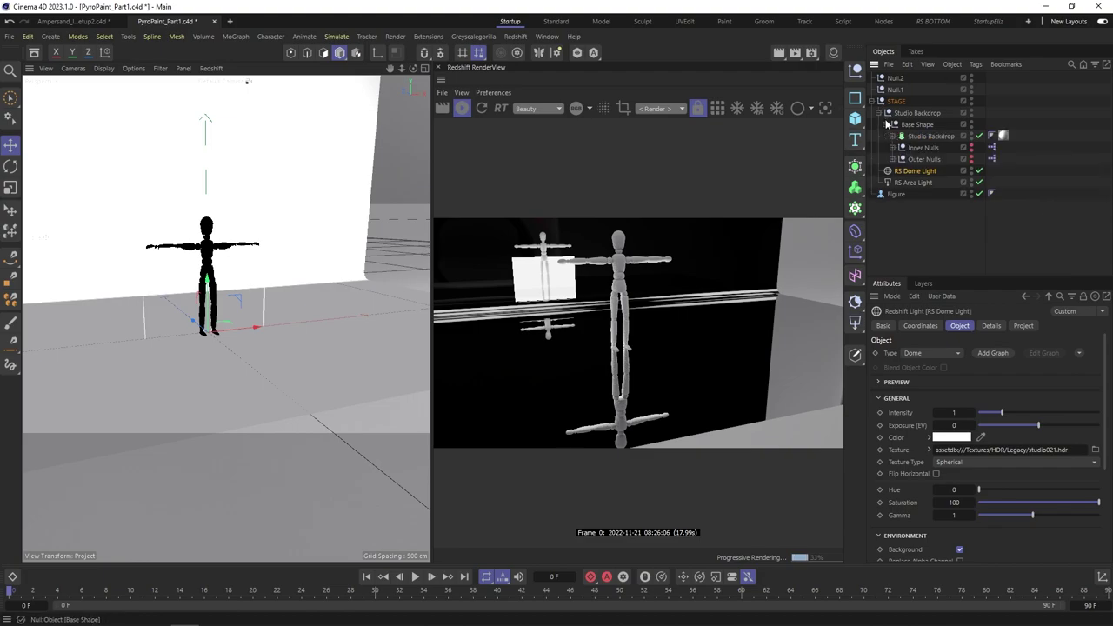
{"action": "left_click", "coordinate": [1005, 136]}
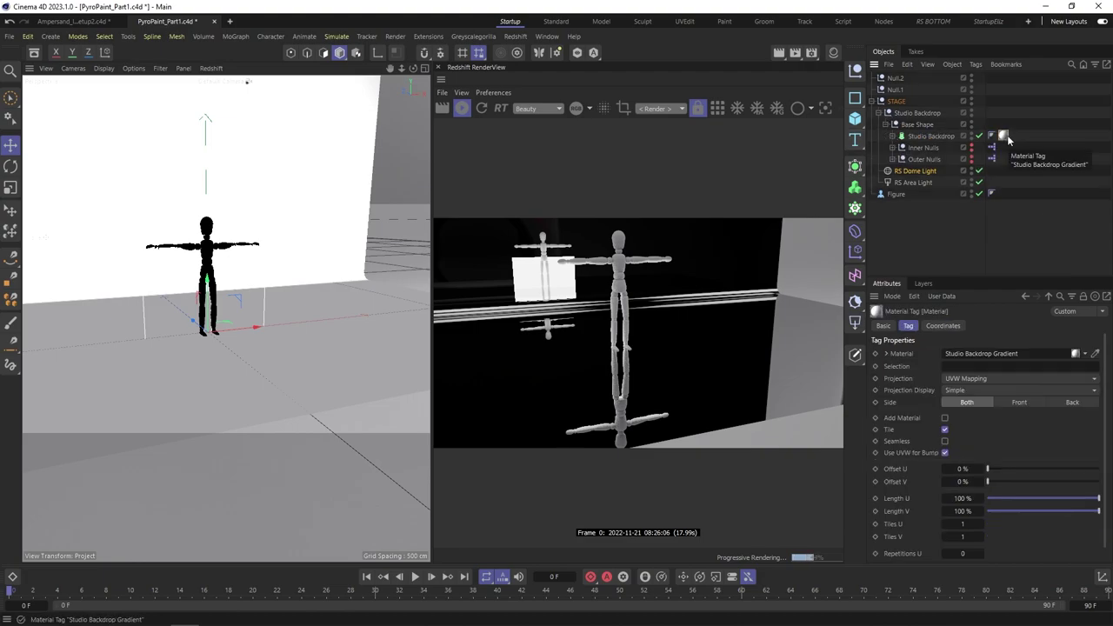
{"action": "key", "text": "Delete"}
Step: Search the Asset Browser's materials for "plaster" and load a Plaster Fine material into the scene
{"action": "key", "text": "shift+F8"}
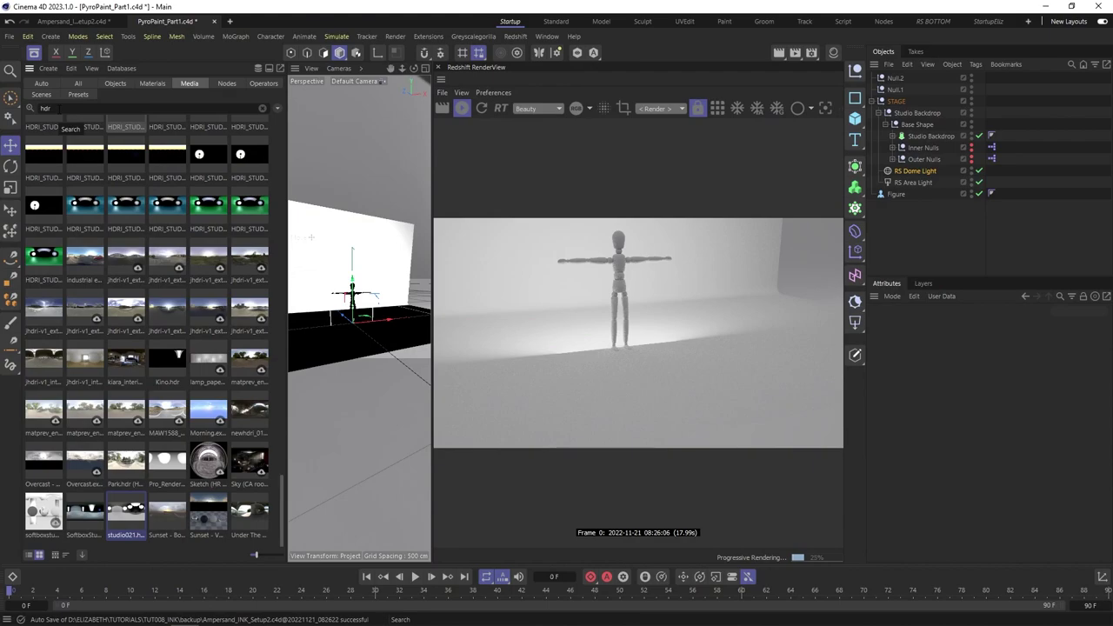
{"action": "left_click", "coordinate": [47, 108]}
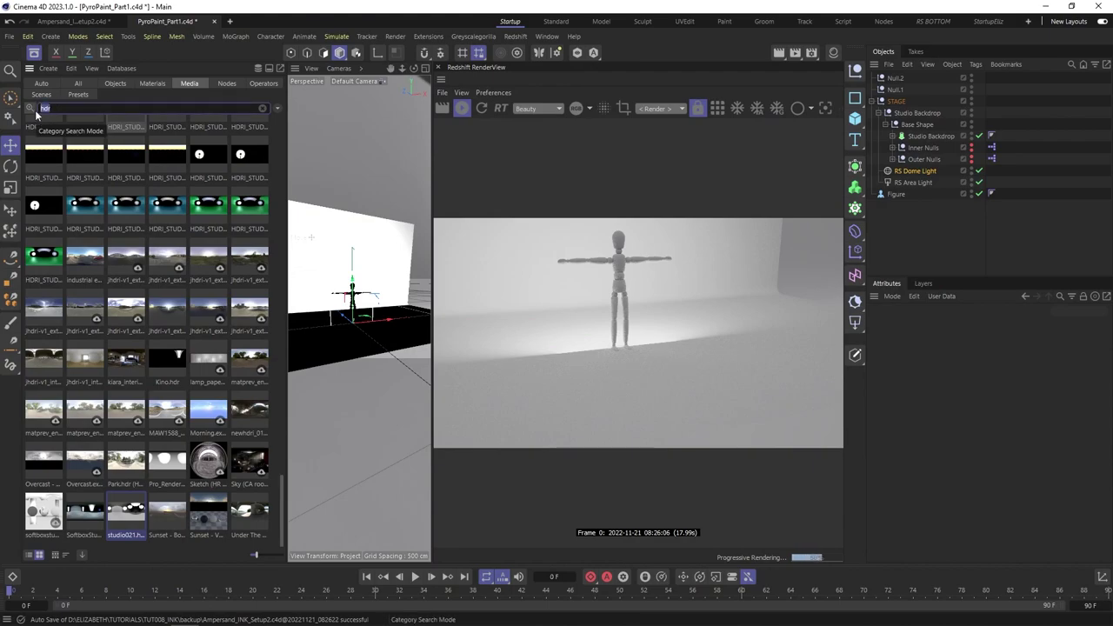
{"action": "type", "text": "plaster"}
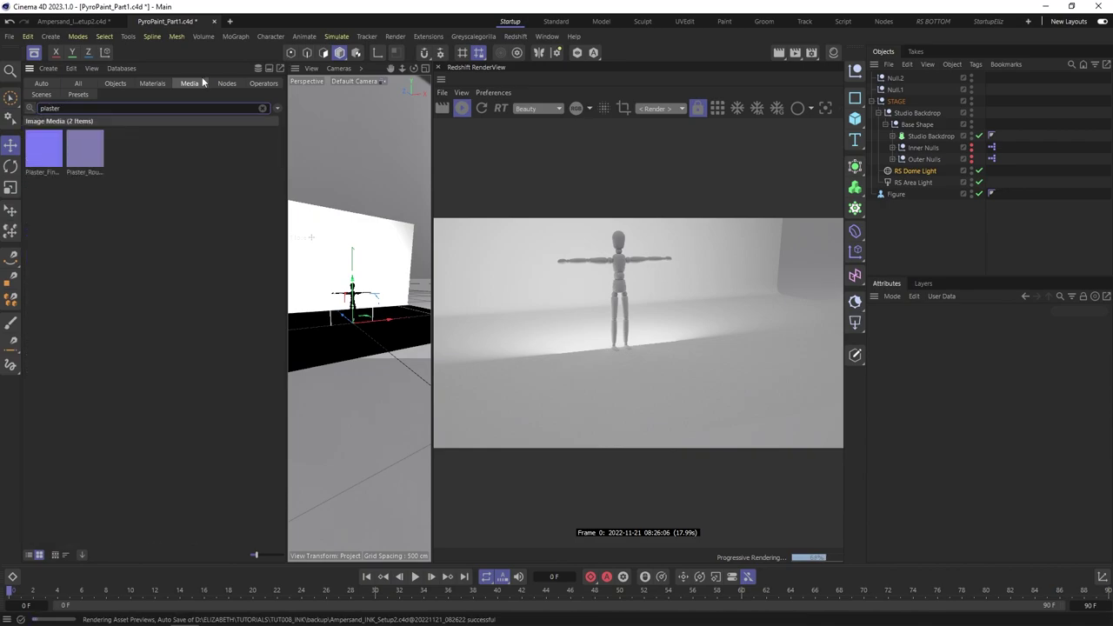
{"action": "left_click", "coordinate": [151, 84]}
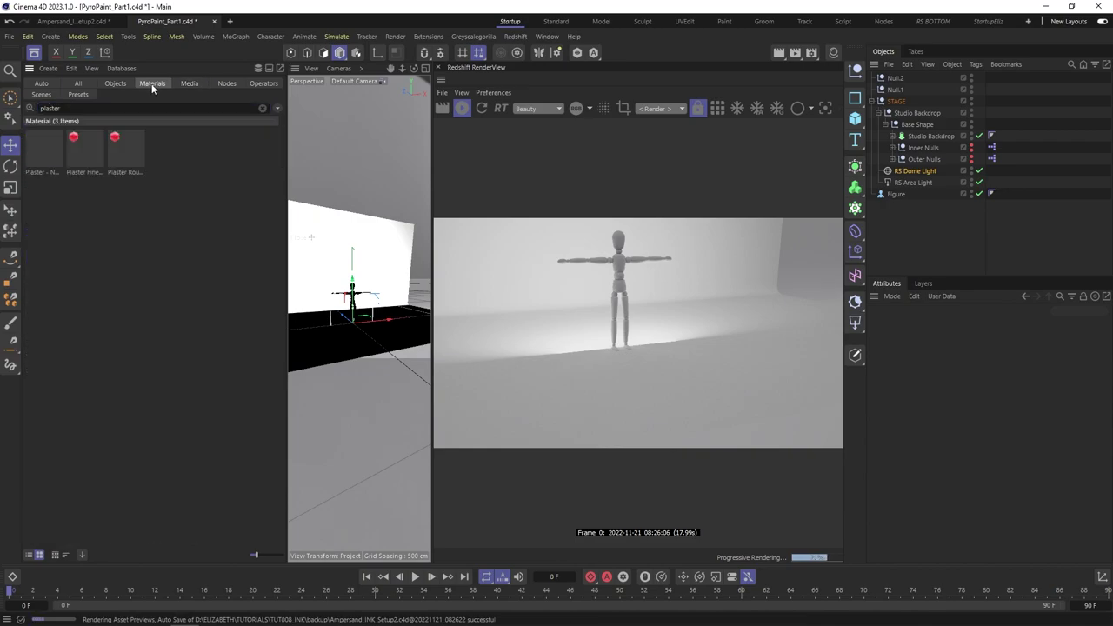
{"action": "left_click", "coordinate": [85, 157]}
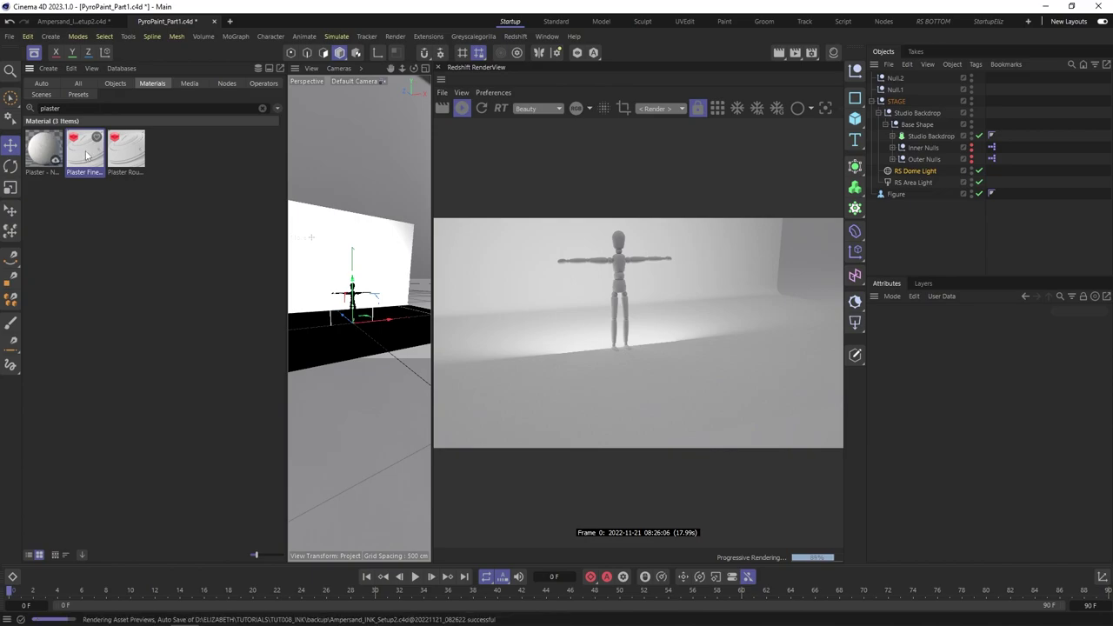
Step: Show the scene's materials, apply Plaster Fine 001 White 440cm to the Studio Backdrop mesh and close the Asset Browser
{"action": "left_click", "coordinate": [833, 53]}
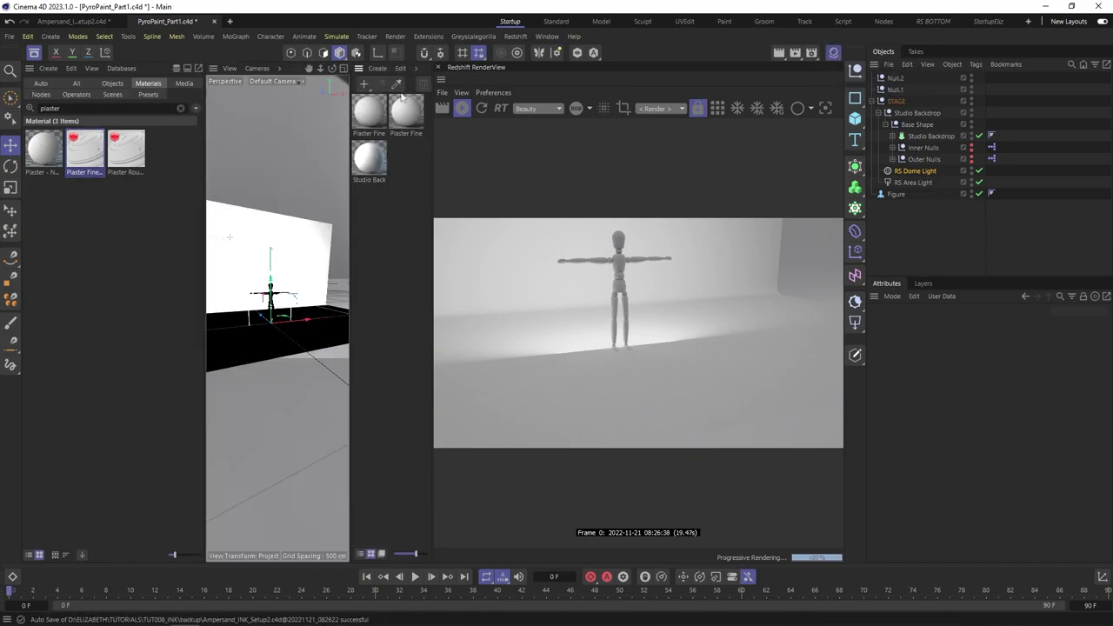
{"action": "left_click_drag", "start_coordinate": [370, 109], "coordinate": [930, 140]}
{"action": "left_click", "coordinate": [30, 68]}
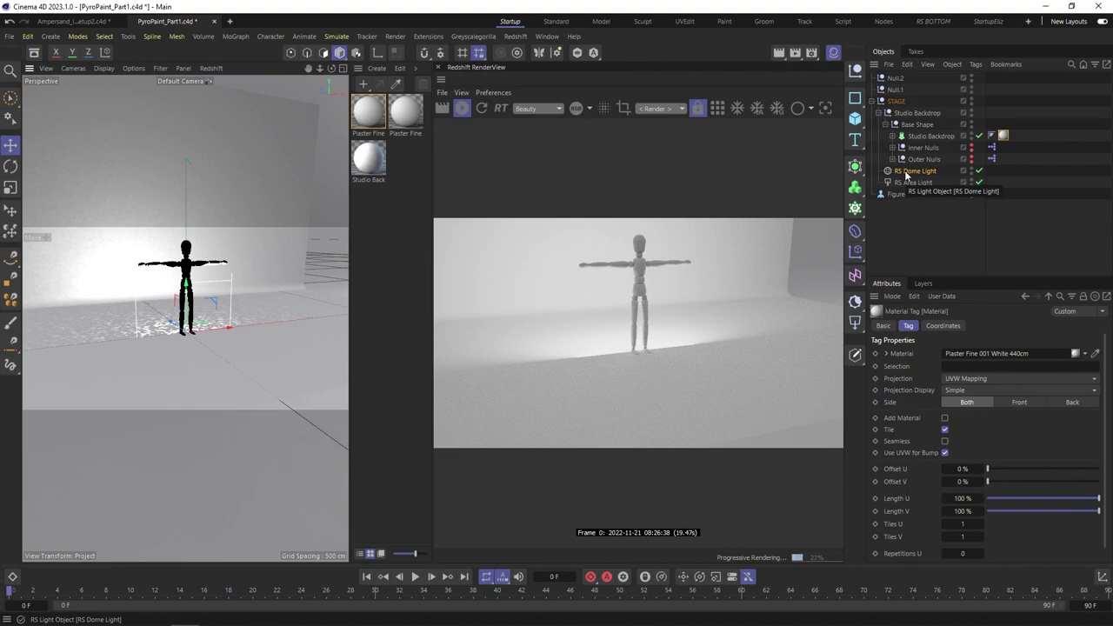
Step: Raise the RS Area Light above the figure and rotate it to point down at the stage
{"action": "left_click", "coordinate": [905, 185]}
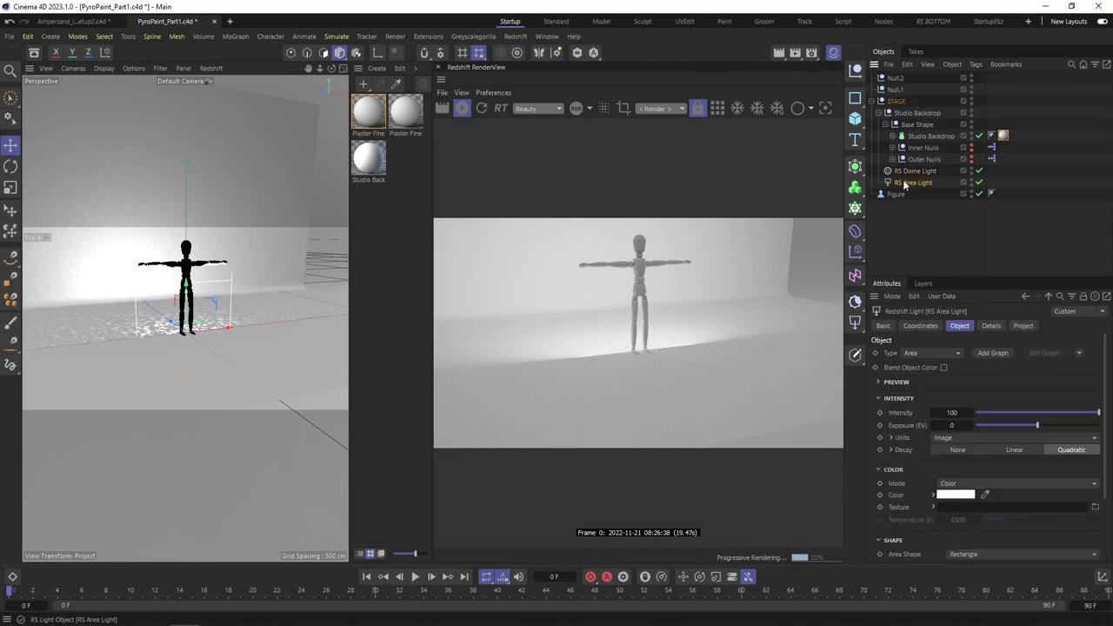
{"action": "scroll", "coordinate": [187, 234], "scroll_direction": "down", "scroll_amount": 3}
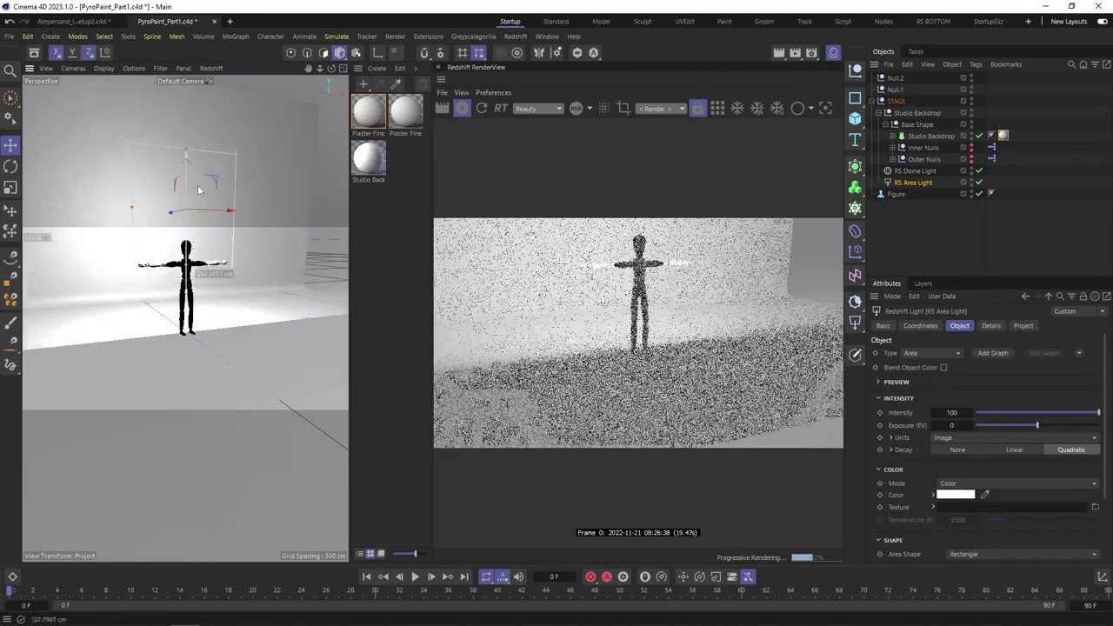
{"action": "key", "text": "r"}
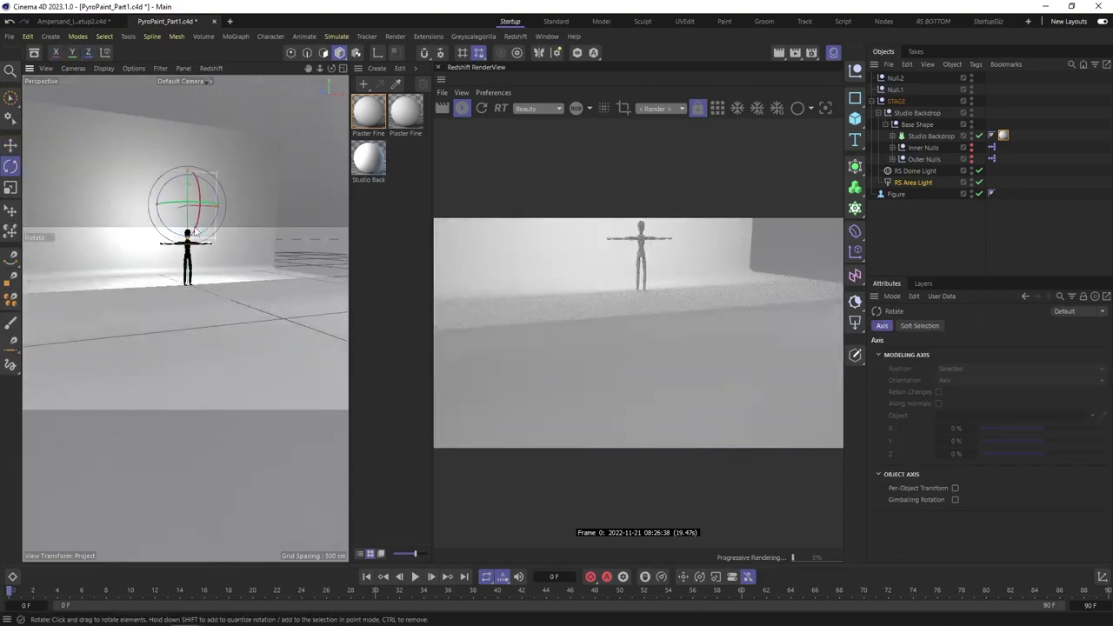
{"action": "left_click_drag", "start_coordinate": [196, 230], "coordinate": [195, 177]}
Step: Shift the area light up and away from the figure and set its intensity to 22.2
{"action": "key", "text": "space"}
{"action": "left_click_drag", "start_coordinate": [181, 279], "coordinate": [181, 306], "text": "alt"}
{"action": "left_click_drag", "start_coordinate": [228, 276], "coordinate": [273, 247]}
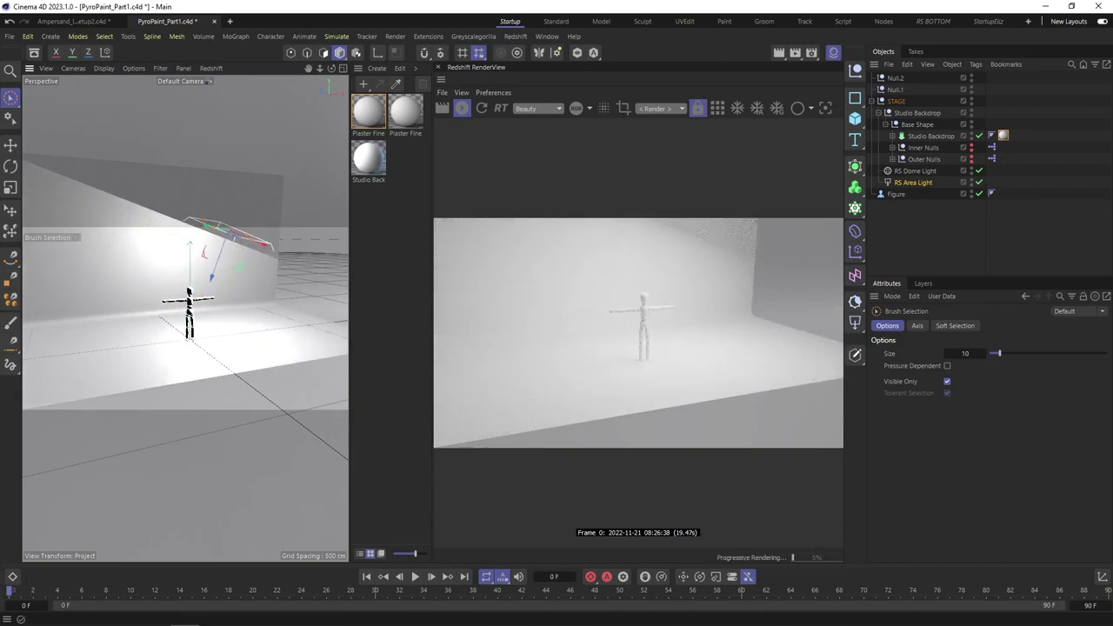
{"action": "left_click", "coordinate": [913, 184]}
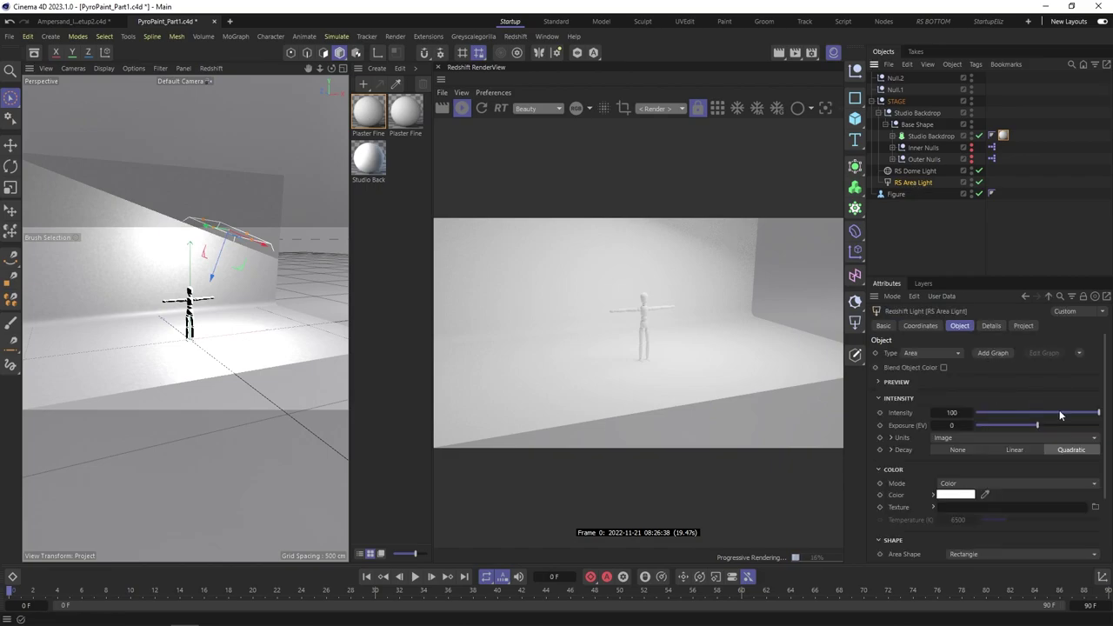
{"action": "left_click_drag", "start_coordinate": [1076, 418], "coordinate": [1003, 416]}
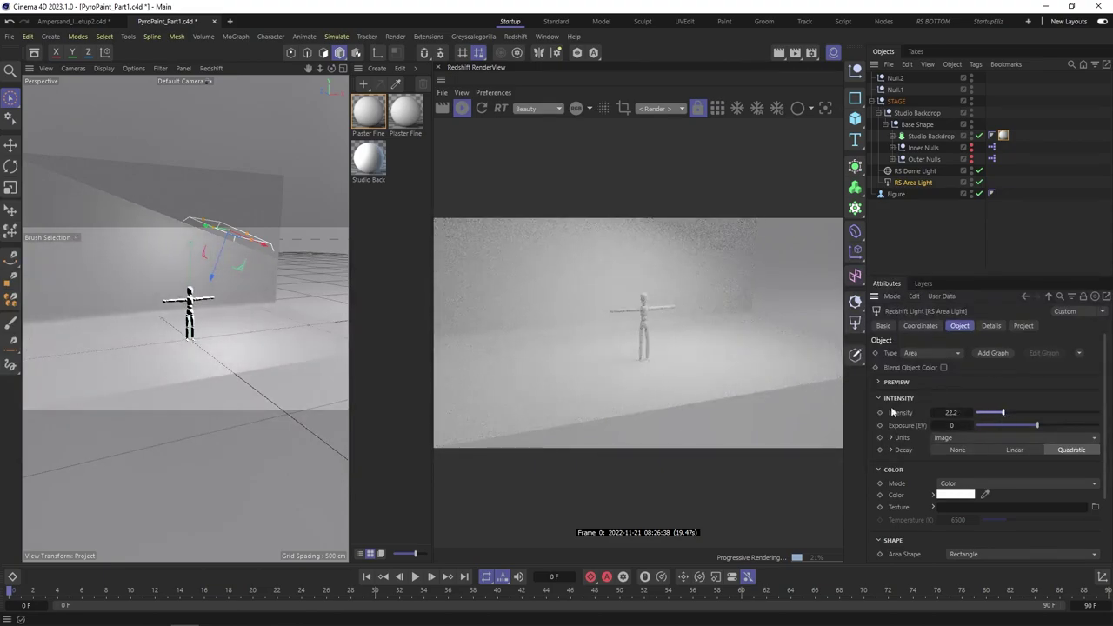
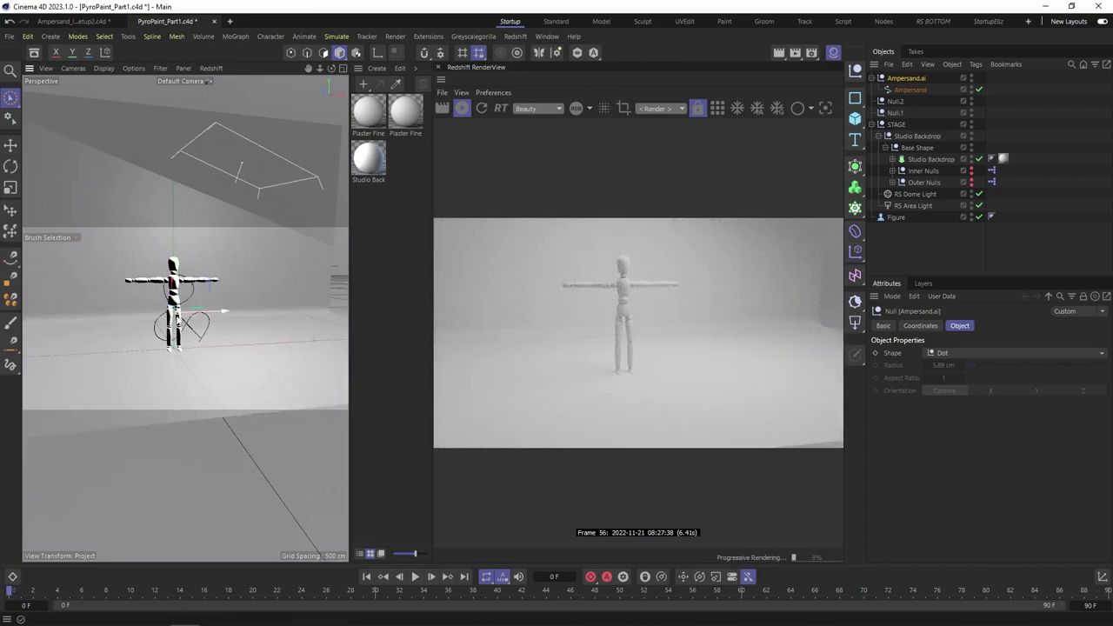
Step: Close the Redshift RenderView and the Material Manager to enlarge the viewport around the figure and ampersand spline
{"action": "scroll", "coordinate": [185, 322], "scroll_direction": "up", "scroll_amount": 3}
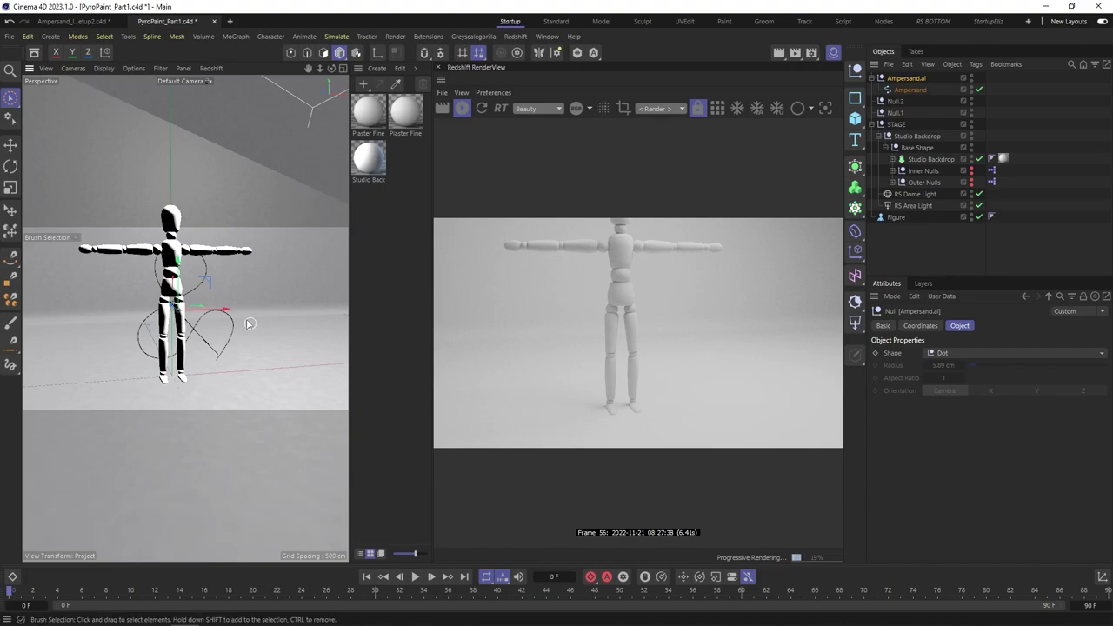
{"action": "left_click", "coordinate": [439, 67]}
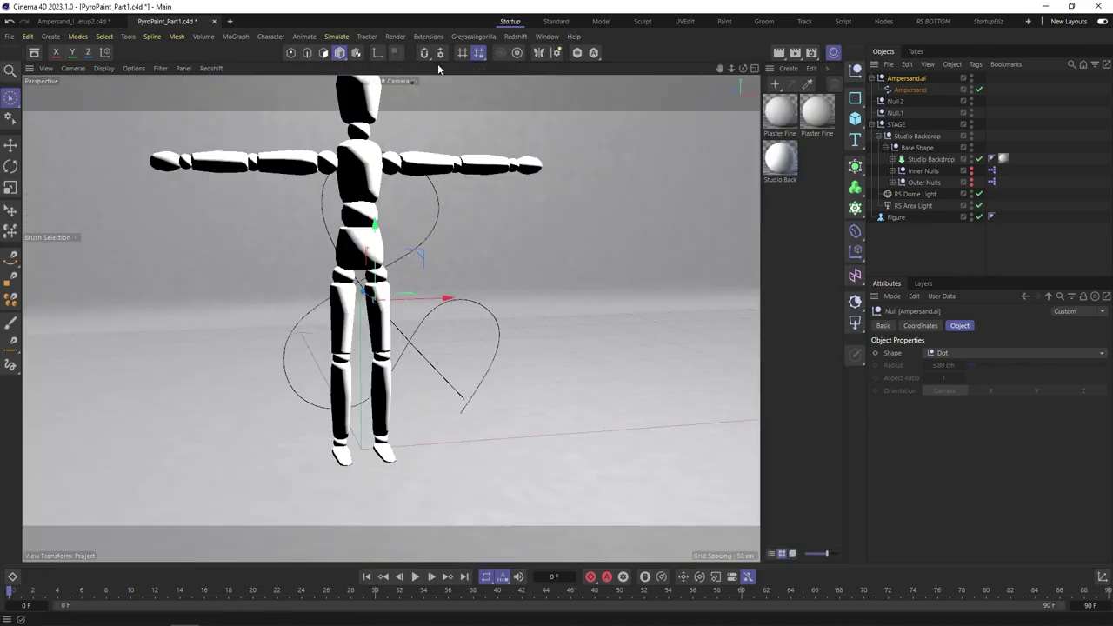
{"action": "left_click", "coordinate": [833, 52]}
{"action": "scroll", "coordinate": [452, 348], "scroll_direction": "down", "scroll_amount": 3}
{"action": "mouse_move", "coordinate": [452, 348]}
{"action": "left_mouse_down", "text": "alt"}
{"action": "mouse_move", "coordinate": [544, 360]}
{"action": "mouse_move", "coordinate": [437, 354]}
{"action": "left_mouse_up", "text": "alt"}
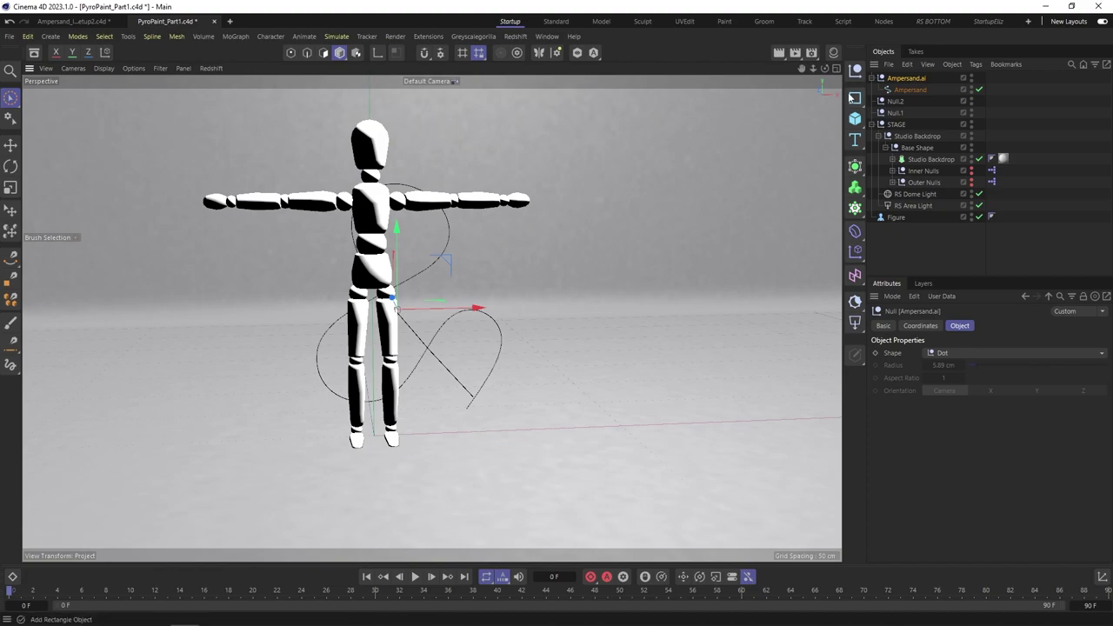
Step: Nest the Ampersand.ai group under Null.1 and rename that null OBJECT
{"action": "left_click_drag", "start_coordinate": [904, 80], "coordinate": [902, 114]}
{"action": "double_click", "coordinate": [896, 90]}
{"action": "type", "text": "CT"}
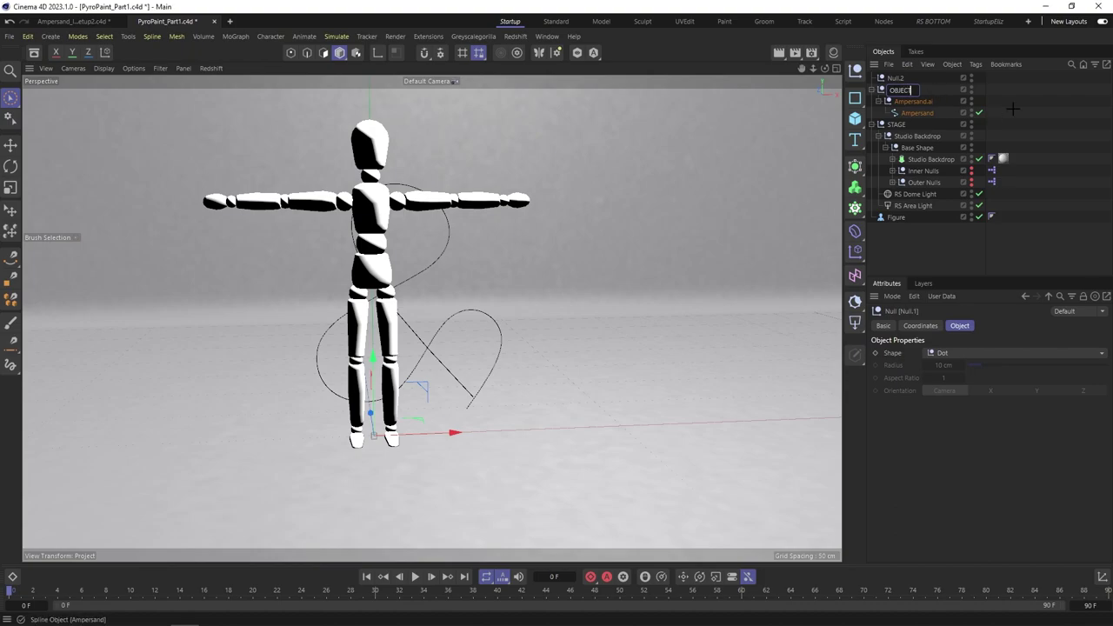
{"action": "key", "text": "Return"}
Step: Delete the unused Null.2 and the scale Figure from the scene
{"action": "left_click", "coordinate": [894, 78]}
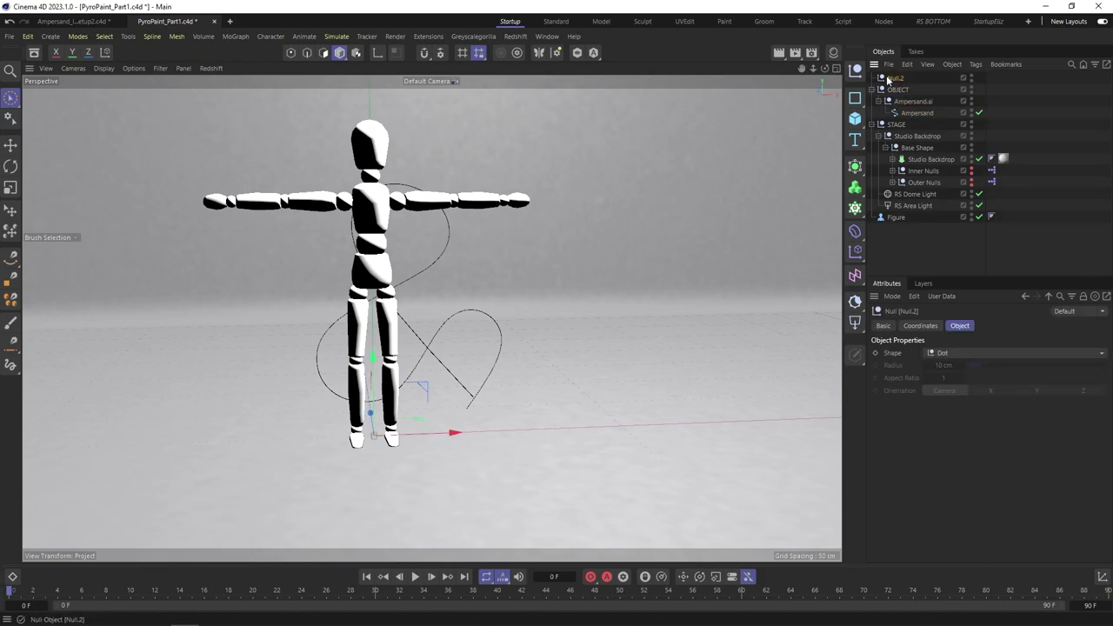
{"action": "key", "text": "Delete"}
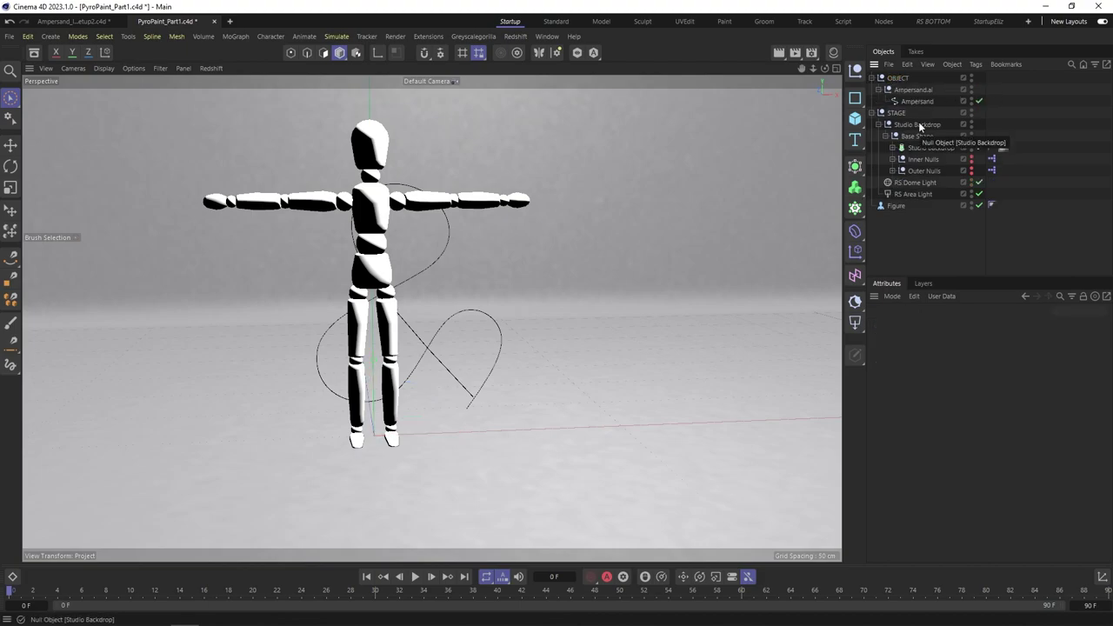
{"action": "left_click", "coordinate": [892, 205]}
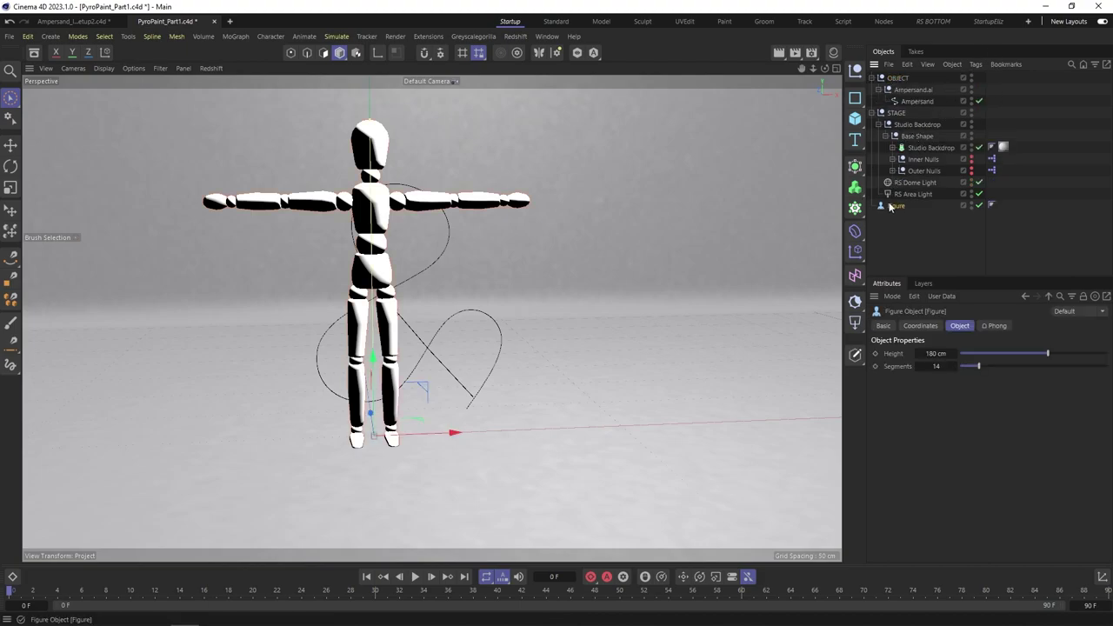
{"action": "key", "text": "Delete"}
Step: Try drawing a freehand five-point Bezier spline over the ampersand with the Spline Pen, and undo it
{"action": "left_click_drag", "start_coordinate": [472, 330], "coordinate": [355, 393], "text": "alt"}
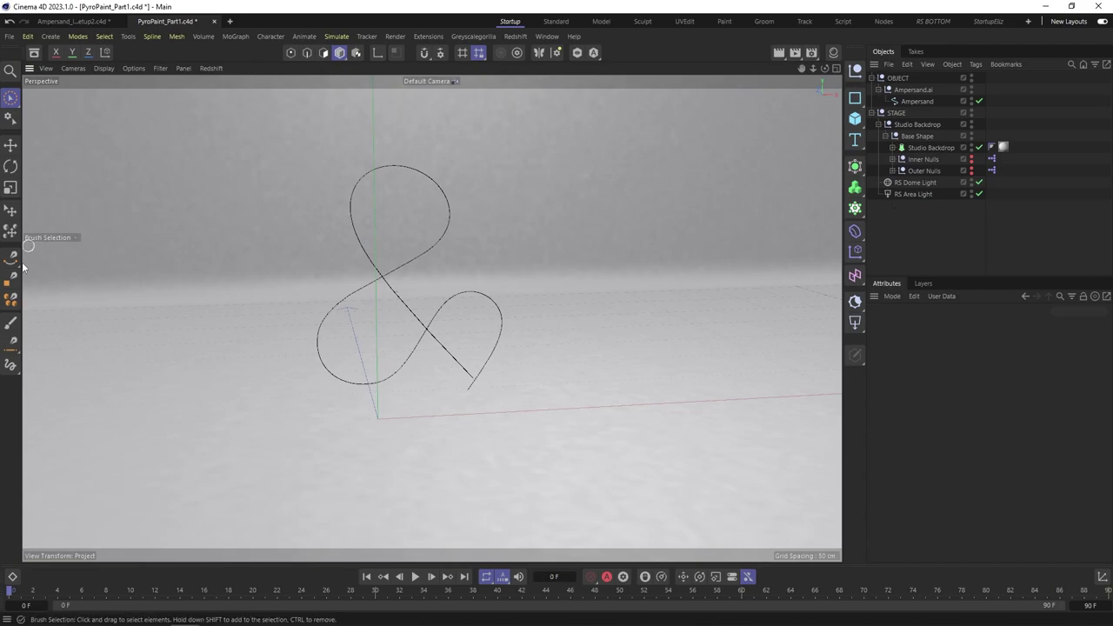
{"action": "key", "text": "h"}
{"action": "left_click", "coordinate": [520, 248]}
{"action": "left_click", "coordinate": [429, 344]}
{"action": "left_click", "coordinate": [336, 272]}
{"action": "left_click", "coordinate": [503, 200]}
{"action": "left_click", "coordinate": [552, 321]}
{"action": "key", "text": "ctrl+z"}
{"action": "key", "text": "ctrl+z"}
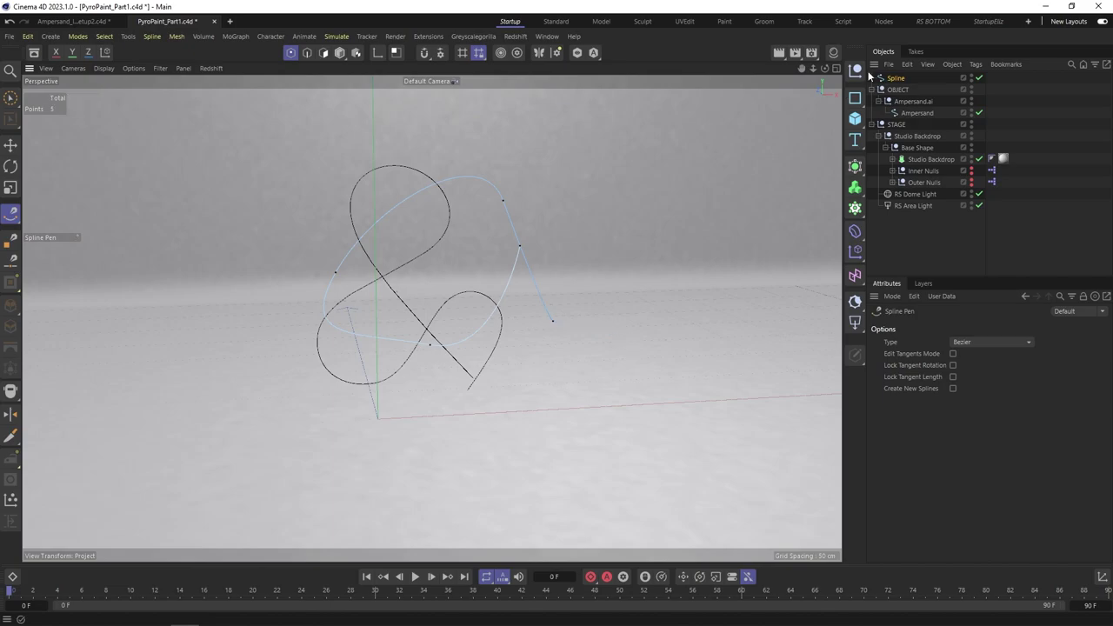
Step: Add a Rectangle spline, view the other available spline primitives, and delete the rectangle
{"action": "left_click", "coordinate": [855, 98]}
{"action": "left_click", "coordinate": [856, 100]}
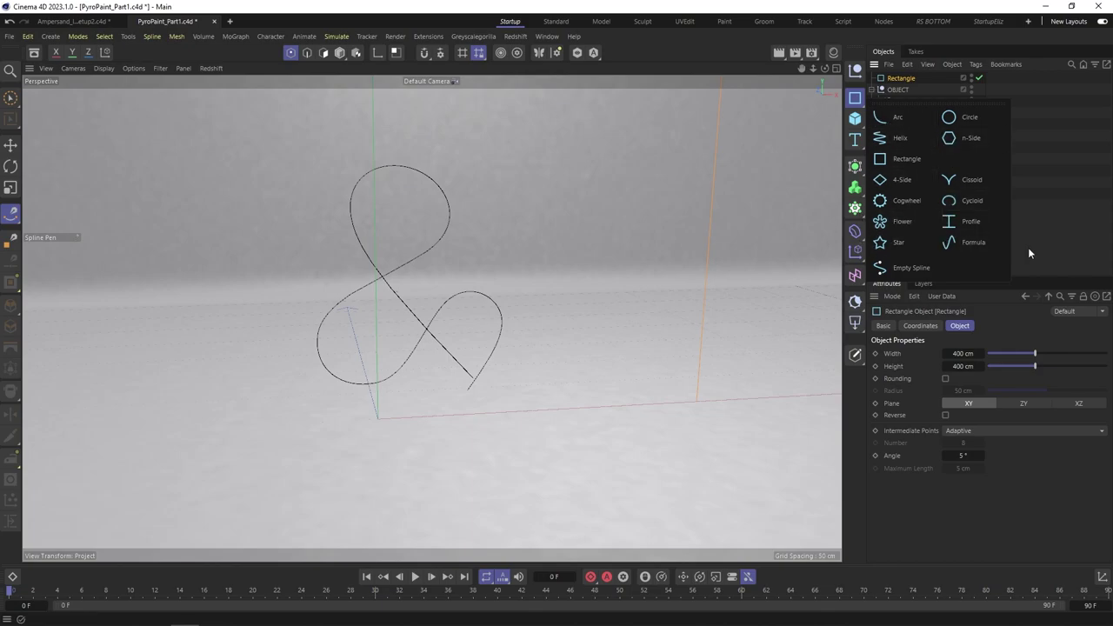
{"action": "left_click", "coordinate": [1079, 152]}
{"action": "key", "text": "Delete"}
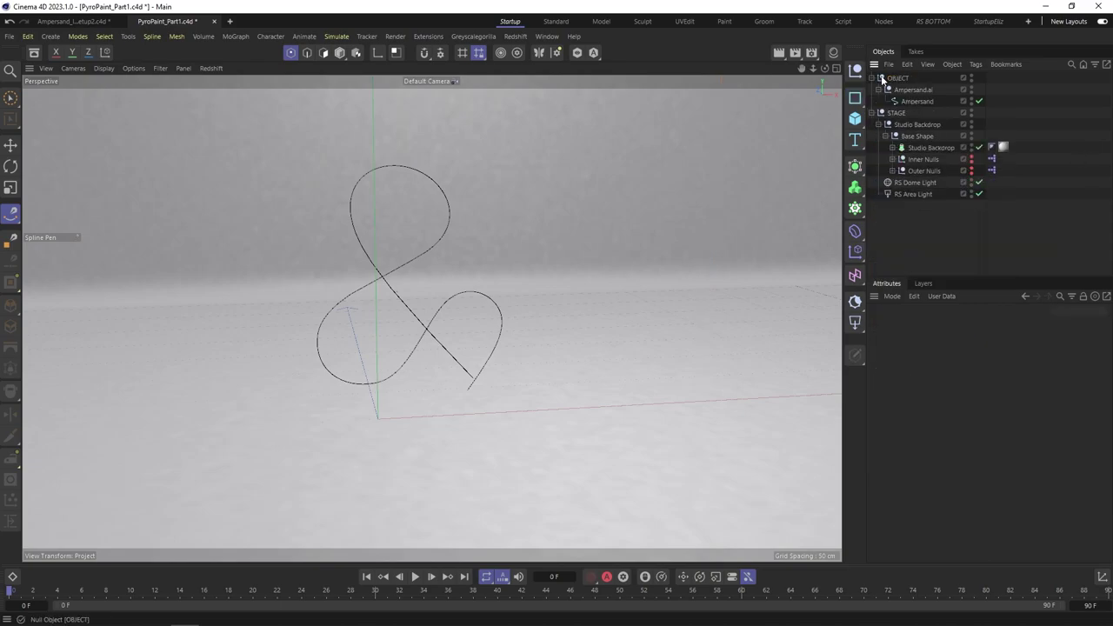
Step: Add a Formula spline to the scene
{"action": "left_click_drag", "start_coordinate": [463, 309], "coordinate": [815, 101], "text": "alt"}
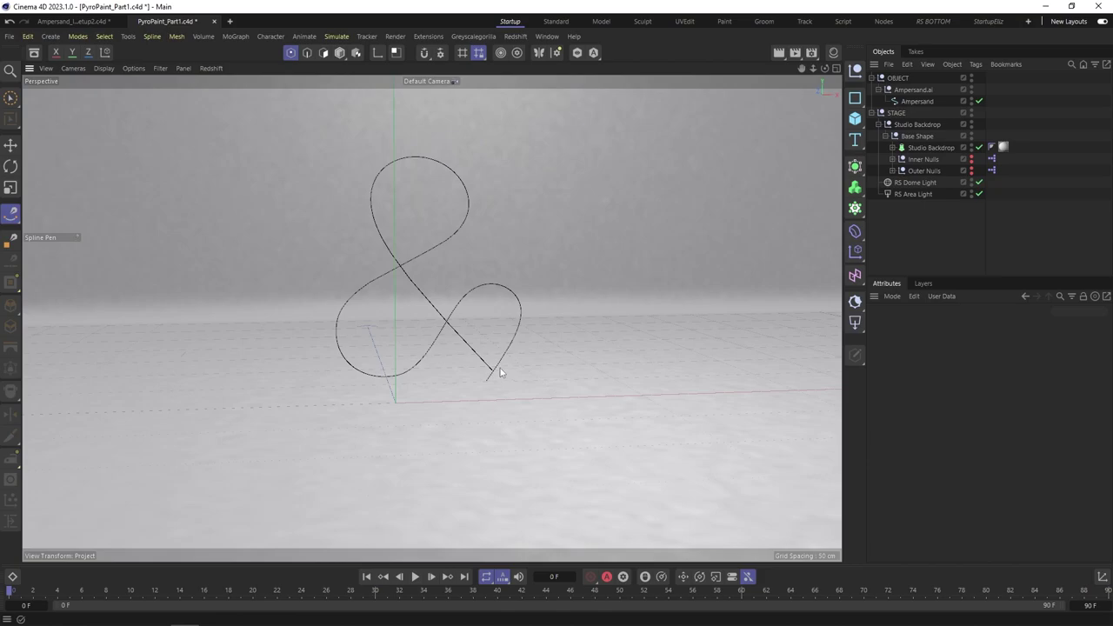
{"action": "scroll", "coordinate": [496, 357], "scroll_direction": "up", "scroll_amount": 3}
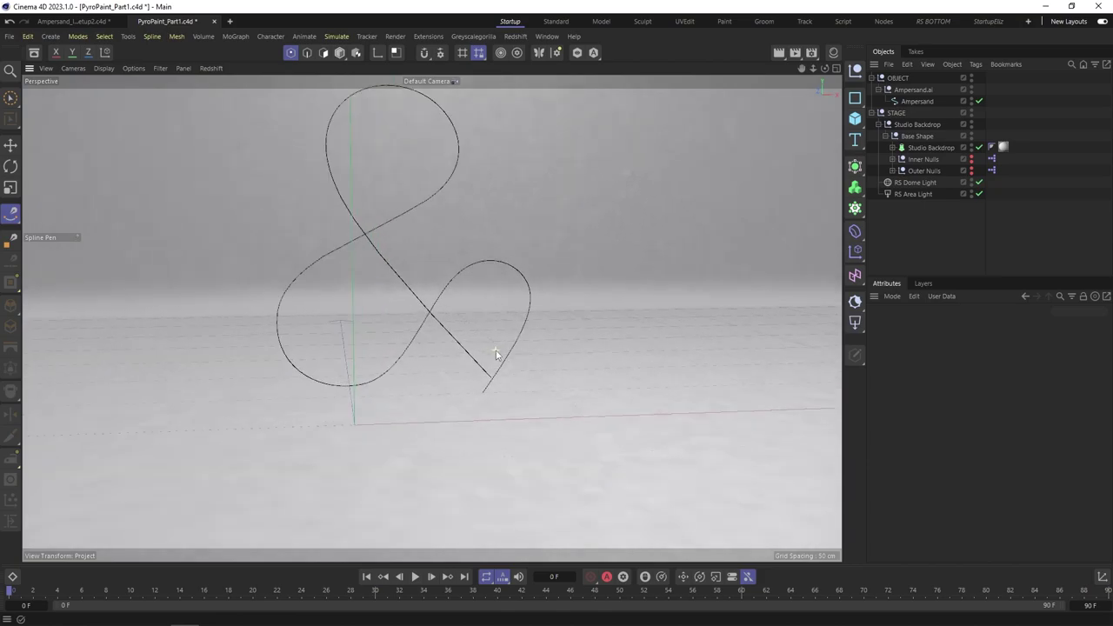
{"action": "middle_click_drag", "start_coordinate": [496, 354], "coordinate": [510, 372]}
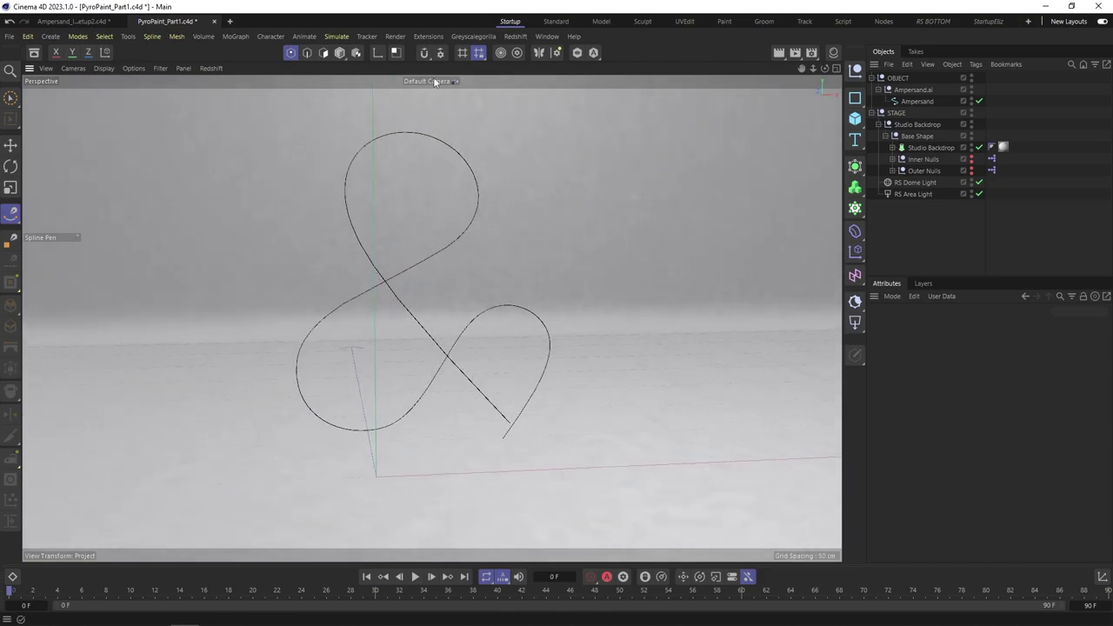
{"action": "left_click", "coordinate": [856, 101]}
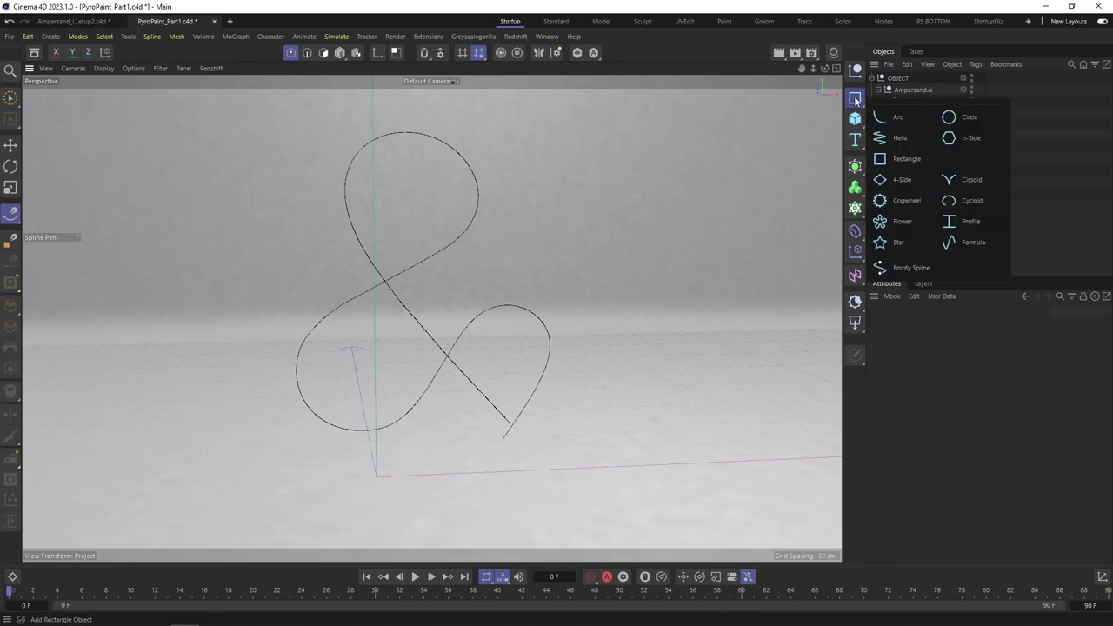
{"action": "left_click", "coordinate": [970, 246]}
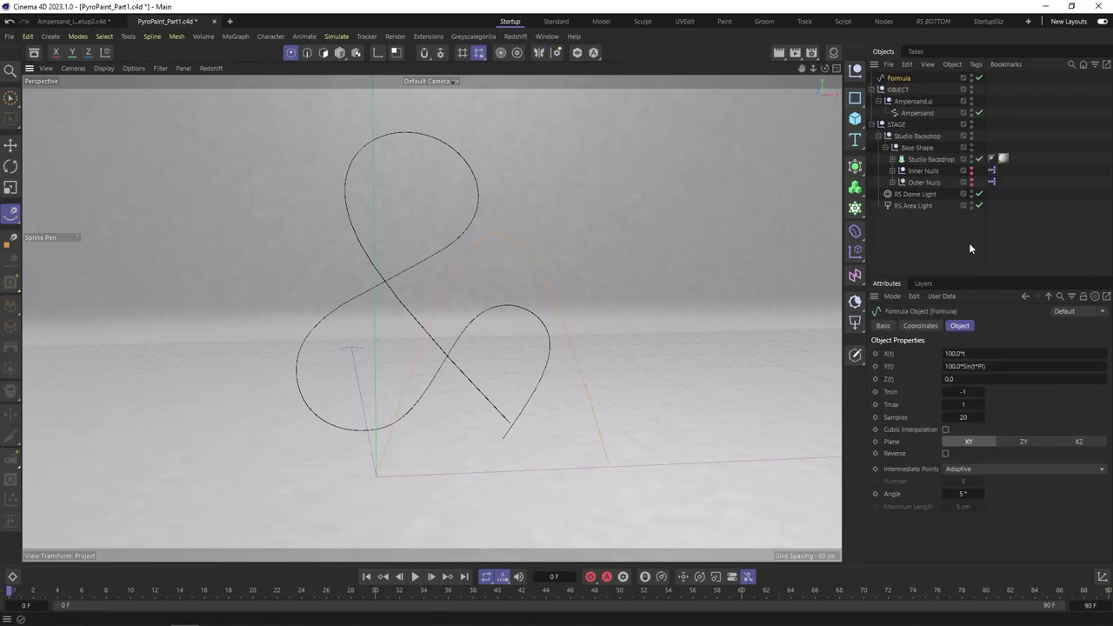
Step: Set the Formula spline's X(t) to 3.0*t and Y(t) to 3.0*Sin(t*PI)
{"action": "left_click", "coordinate": [949, 353]}
{"action": "key", "text": "BackSpace"}
{"action": "key", "text": "shift+Home"}
{"action": "key", "text": "BackSpace"}
{"action": "type", "text": "."}
{"action": "key", "text": "Tab"}
{"action": "type", "text": "3.0*Sin(t*PI)"}
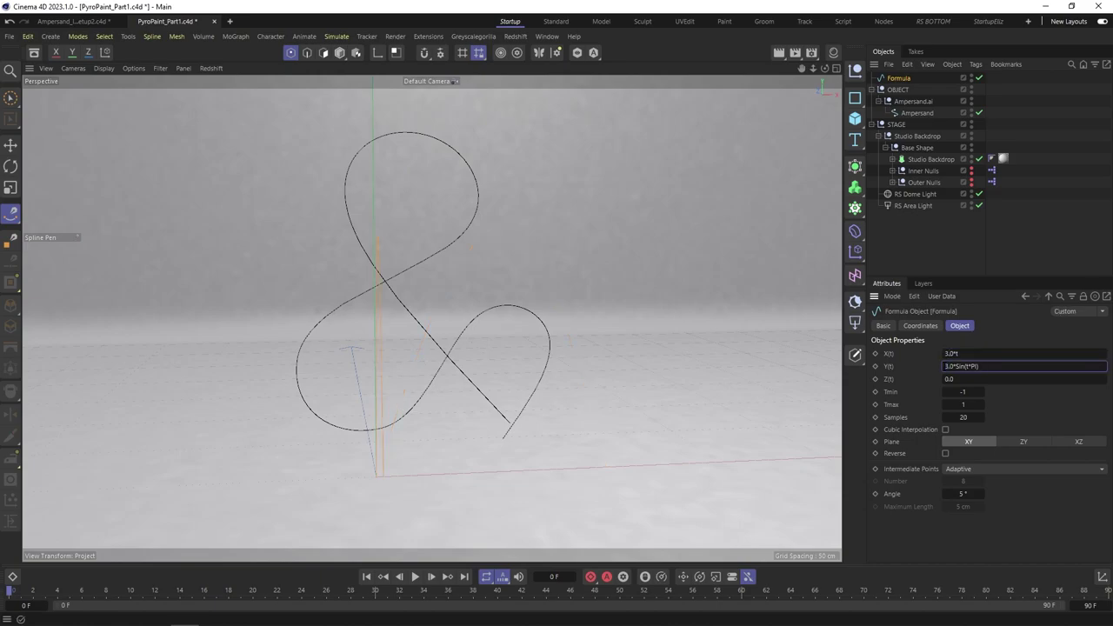
Step: Set the Formula spline's Tmin to 13
{"action": "double_click", "coordinate": [963, 392]}
{"action": "type", "text": "20"}
{"action": "key", "text": "Return"}
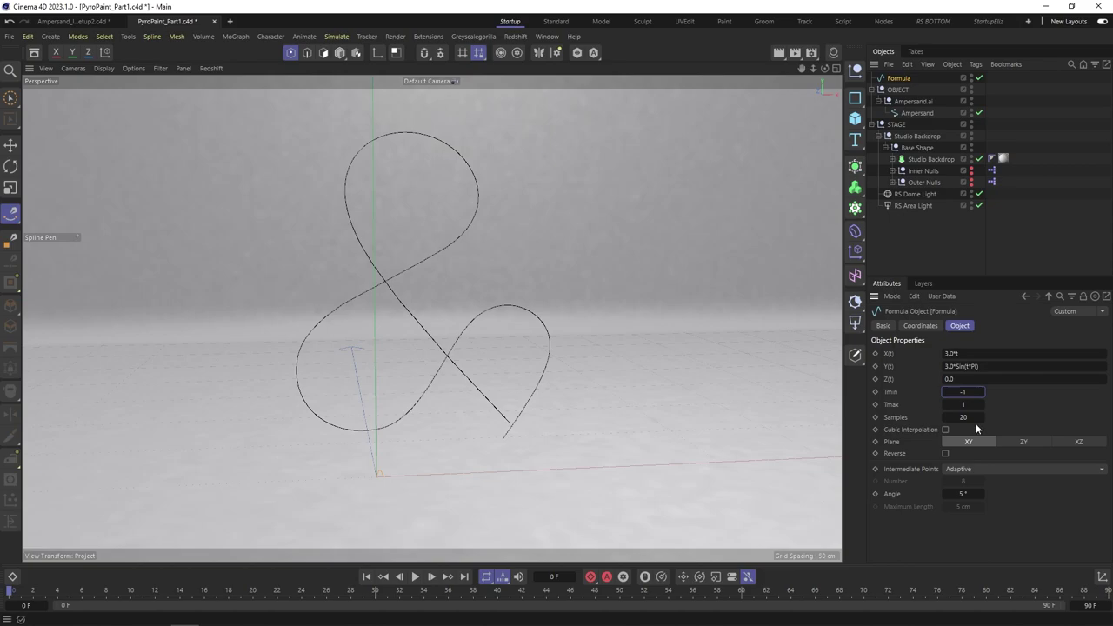
{"action": "left_click_drag", "start_coordinate": [963, 392], "coordinate": [991, 392]}
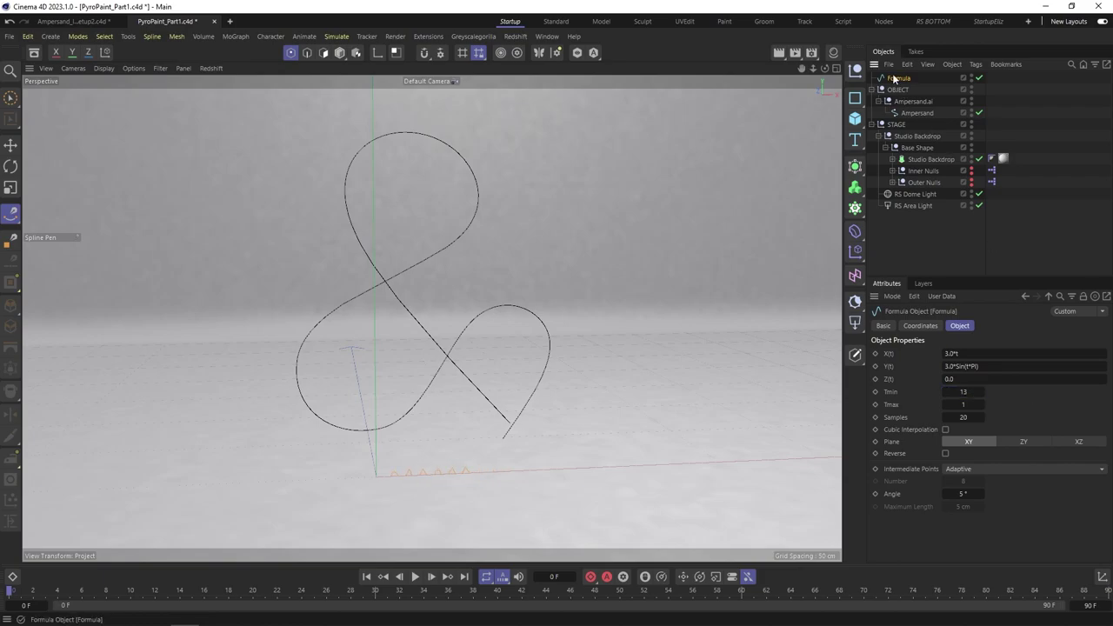
Step: Raise the Formula spline about 49 cm along Y to the lower part of the ampersand
{"action": "left_click", "coordinate": [10, 144]}
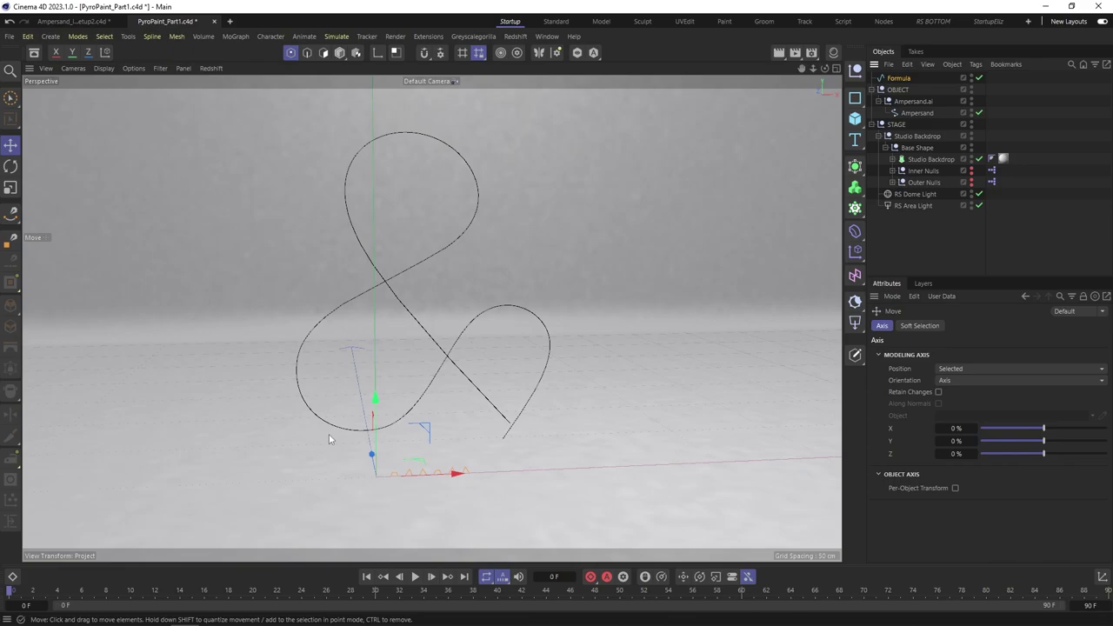
{"action": "left_click_drag", "start_coordinate": [380, 427], "coordinate": [390, 322]}
{"action": "scroll", "coordinate": [396, 348], "scroll_direction": "up", "scroll_amount": 4}
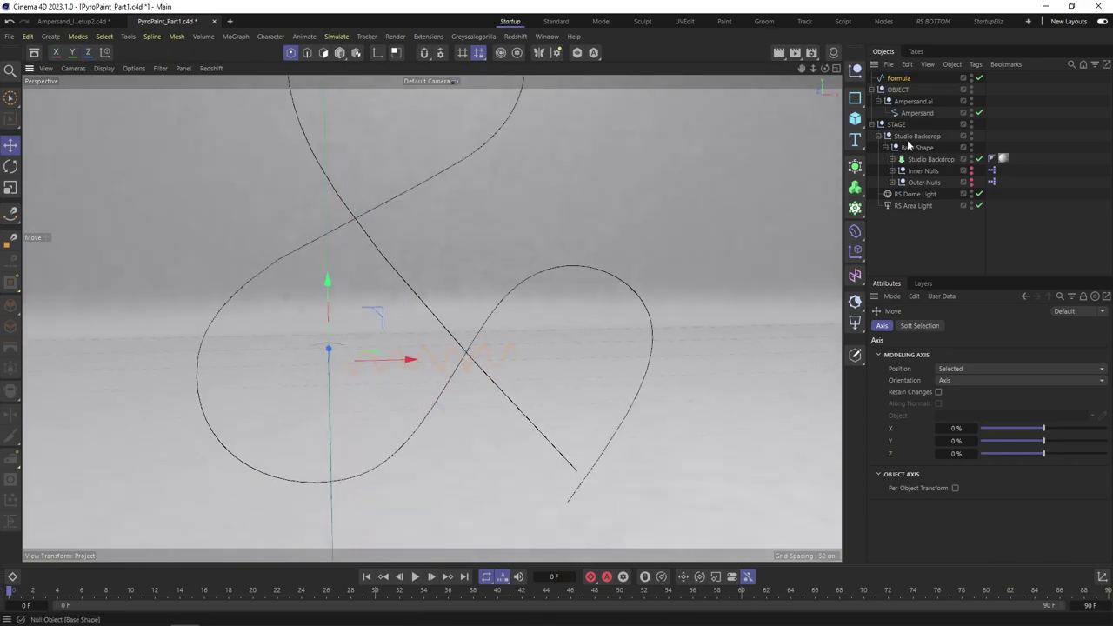
Step: Disable the RS Dome Light's environment background and switch off the Studio Backdrop loft
{"action": "left_click", "coordinate": [980, 159]}
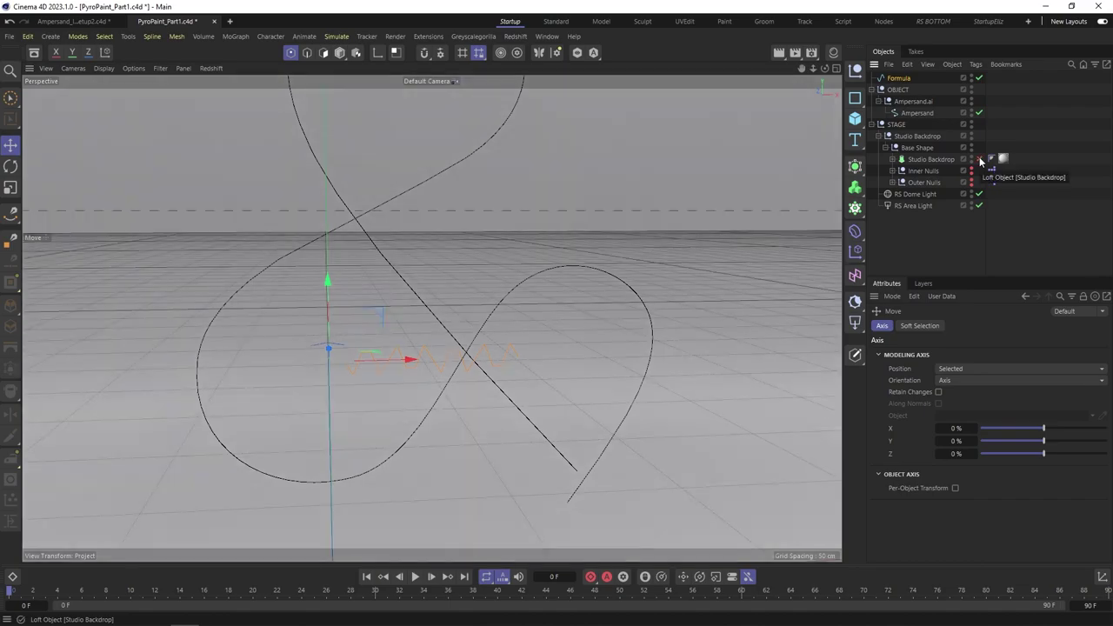
{"action": "left_click", "coordinate": [979, 159]}
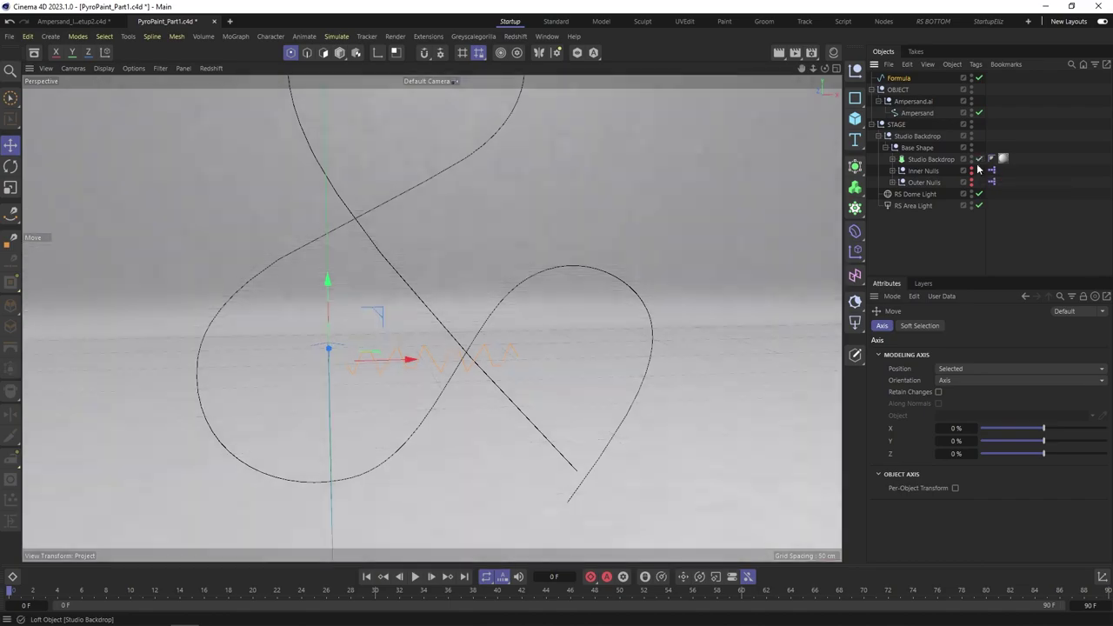
{"action": "left_click", "coordinate": [915, 194]}
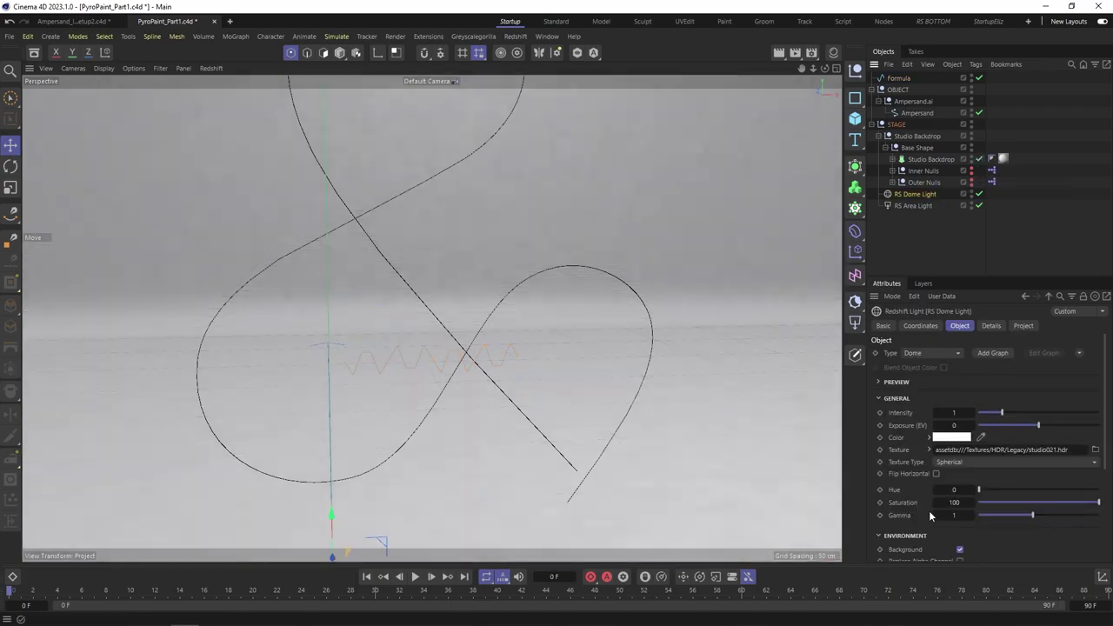
{"action": "left_click", "coordinate": [960, 549]}
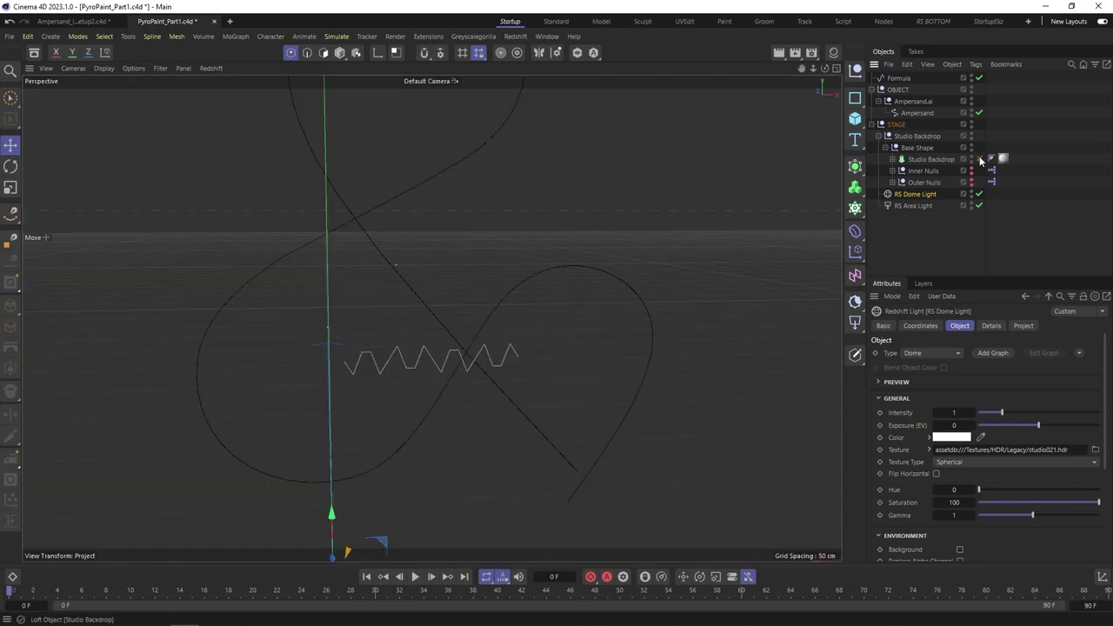
{"action": "left_click", "coordinate": [979, 159]}
Step: Set the Formula spline's Samples to 28 and its Tmin to 11
{"action": "left_click_drag", "start_coordinate": [374, 360], "coordinate": [456, 305], "text": "alt"}
{"action": "left_click", "coordinate": [916, 113]}
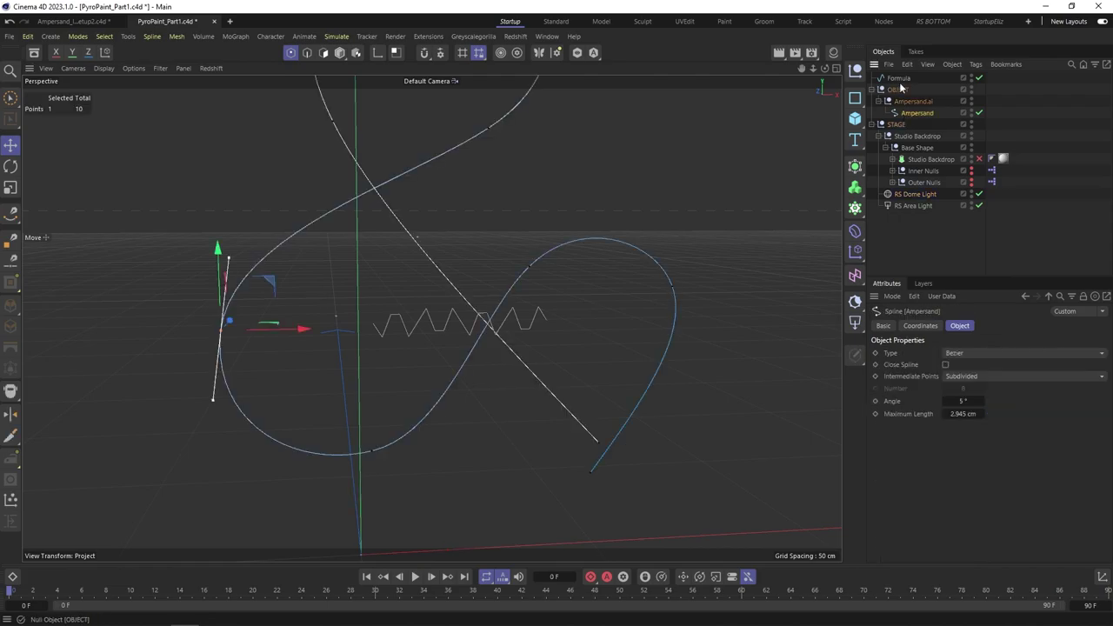
{"action": "left_click", "coordinate": [899, 78]}
{"action": "left_click_drag", "start_coordinate": [981, 417], "coordinate": [974, 391]}
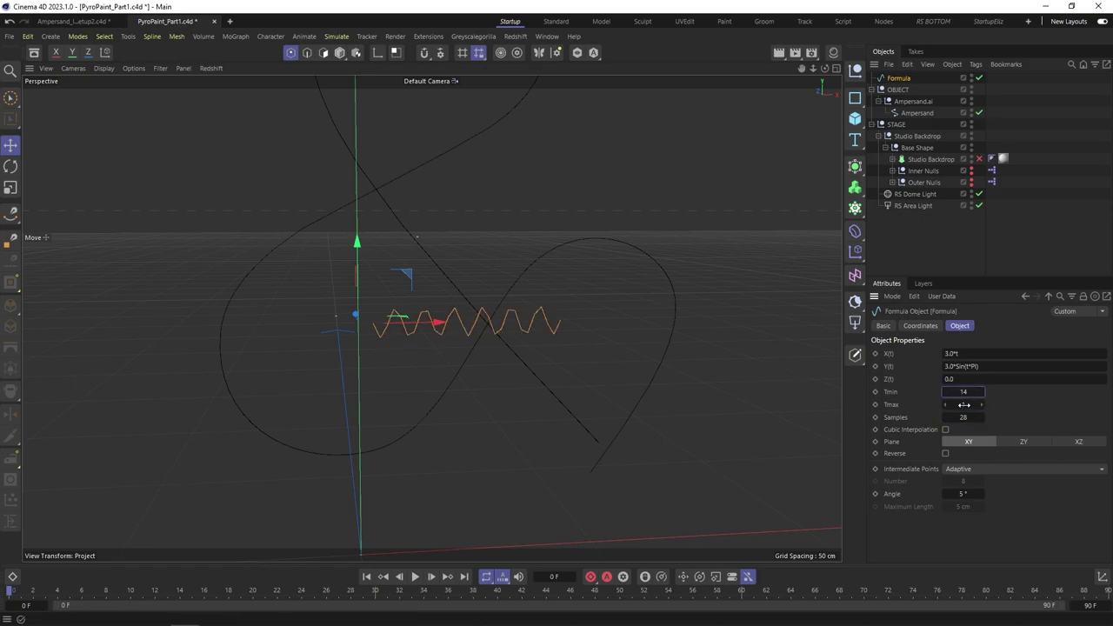
{"action": "type", "text": "7"}
{"action": "key", "text": "Return"}
{"action": "left_click_drag", "start_coordinate": [967, 392], "coordinate": [970, 391]}
{"action": "left_click_drag", "start_coordinate": [431, 371], "coordinate": [481, 339], "text": "alt"}
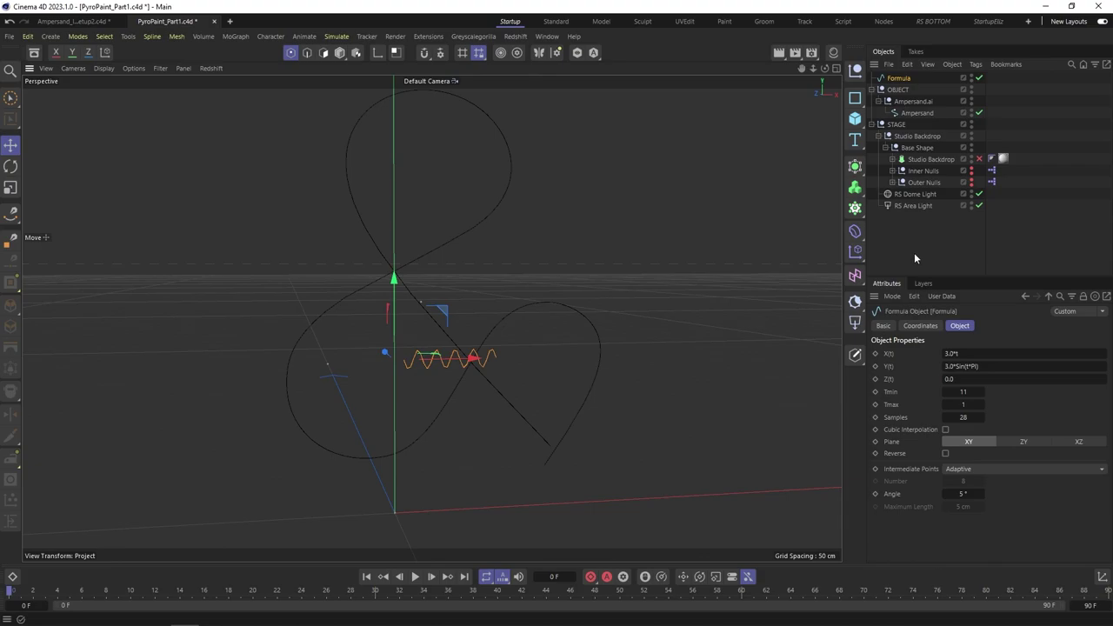
Step: Add two null objects and rename the first one Rotate
{"action": "left_click", "coordinate": [856, 73]}
{"action": "left_click", "coordinate": [856, 73]}
{"action": "double_click", "coordinate": [895, 90]}
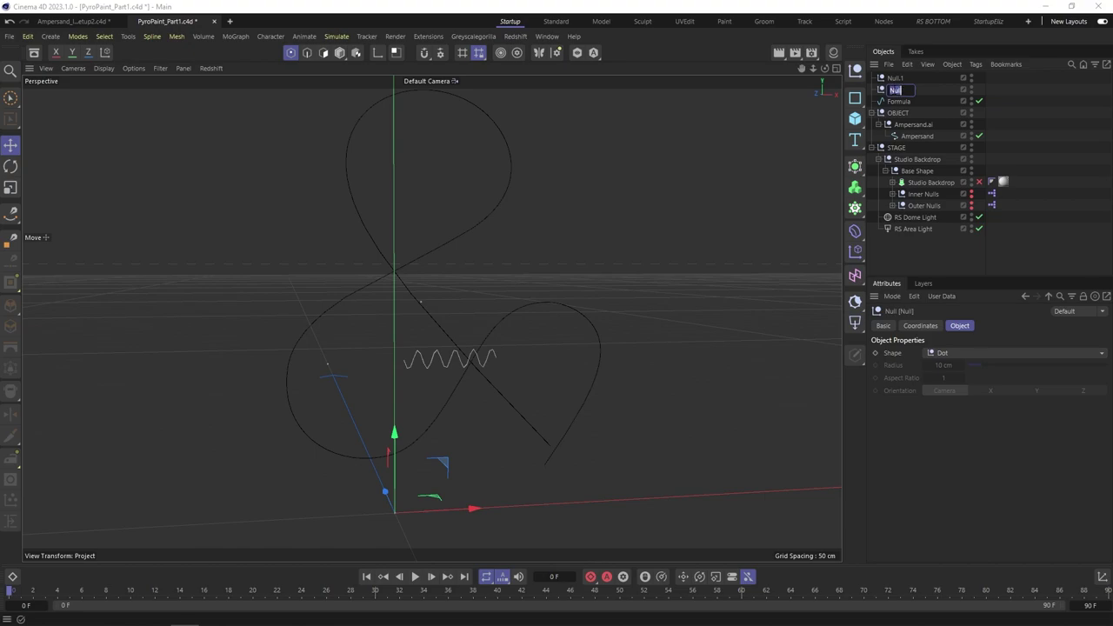
{"action": "type", "text": "Rotate"}
{"action": "left_click", "coordinate": [1026, 96]}
Step: Nest the Formula spline under the Rotate null and rename the spline Brushtip
{"action": "left_click", "coordinate": [904, 102]}
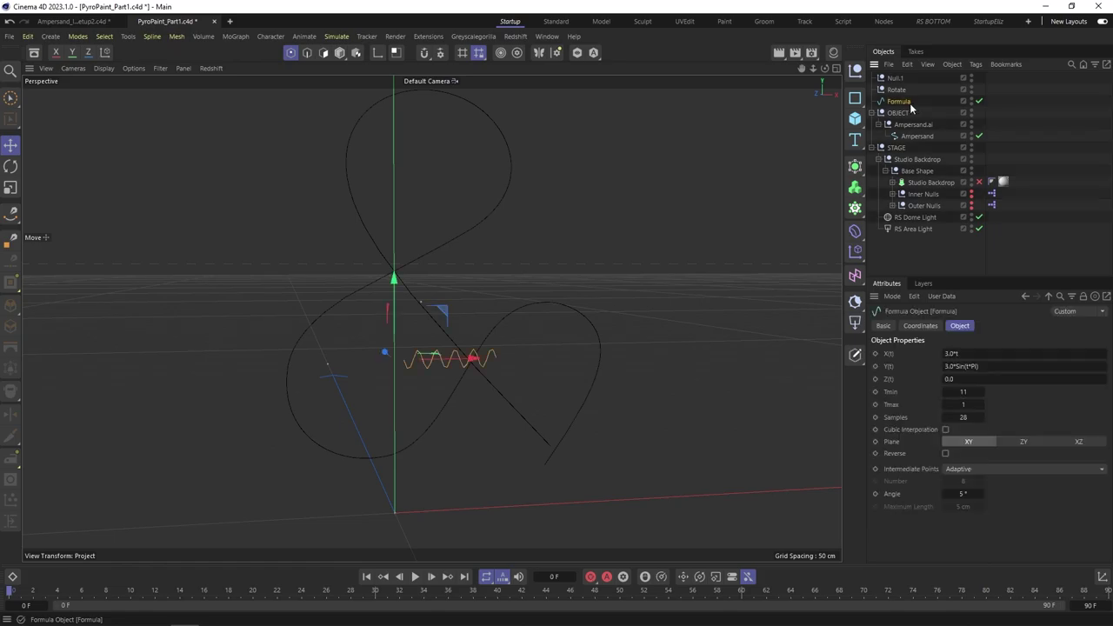
{"action": "double_click", "coordinate": [902, 101]}
{"action": "type", "text": "Bu"}
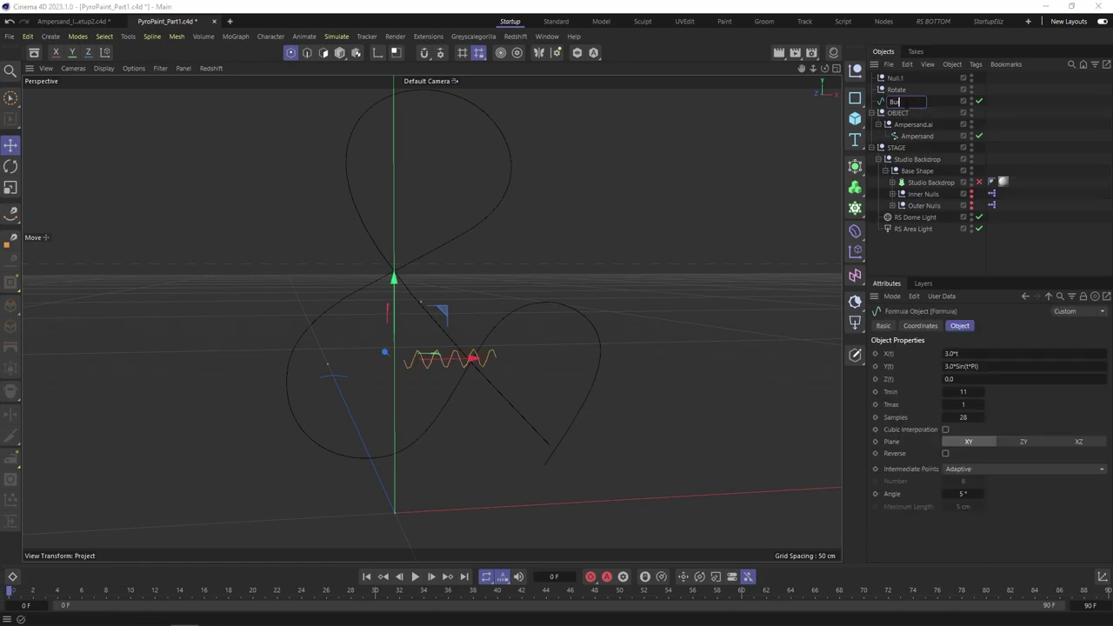
{"action": "type", "text": "rstlip"}
{"action": "left_click", "coordinate": [1094, 118]}
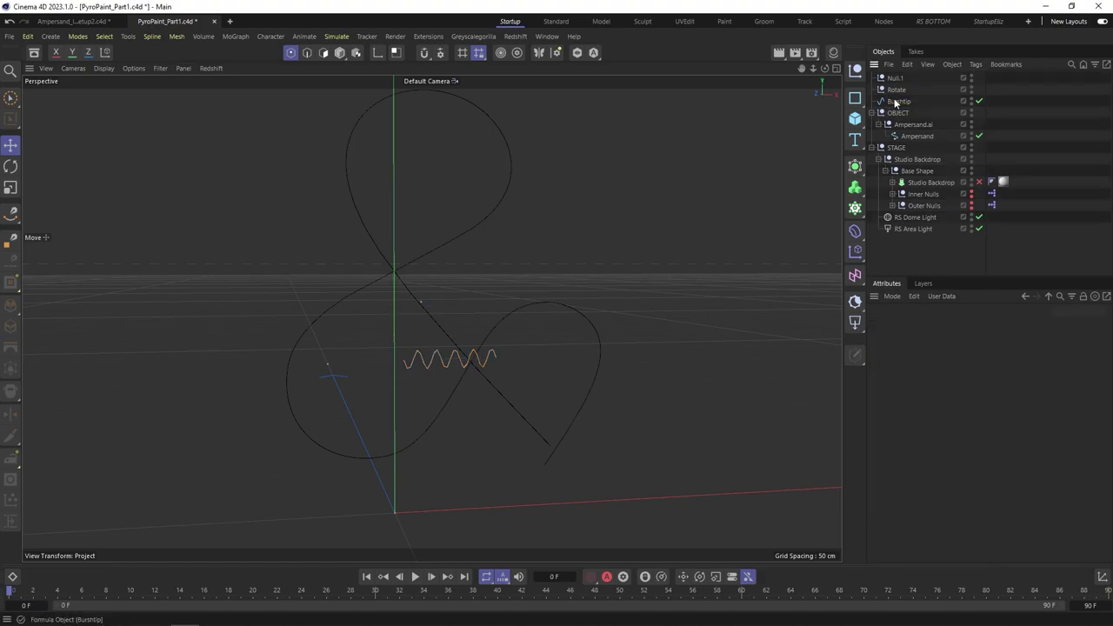
{"action": "left_click", "coordinate": [899, 102]}
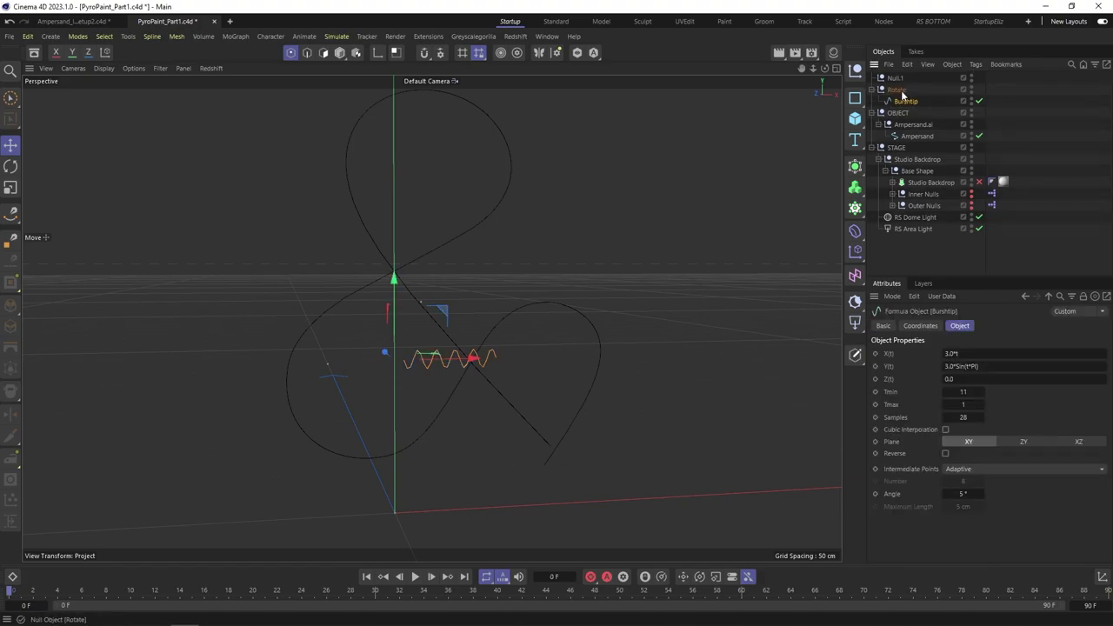
{"action": "double_click", "coordinate": [904, 102]}
{"action": "type", "text": "Brushtip"}
{"action": "left_click", "coordinate": [1049, 133]}
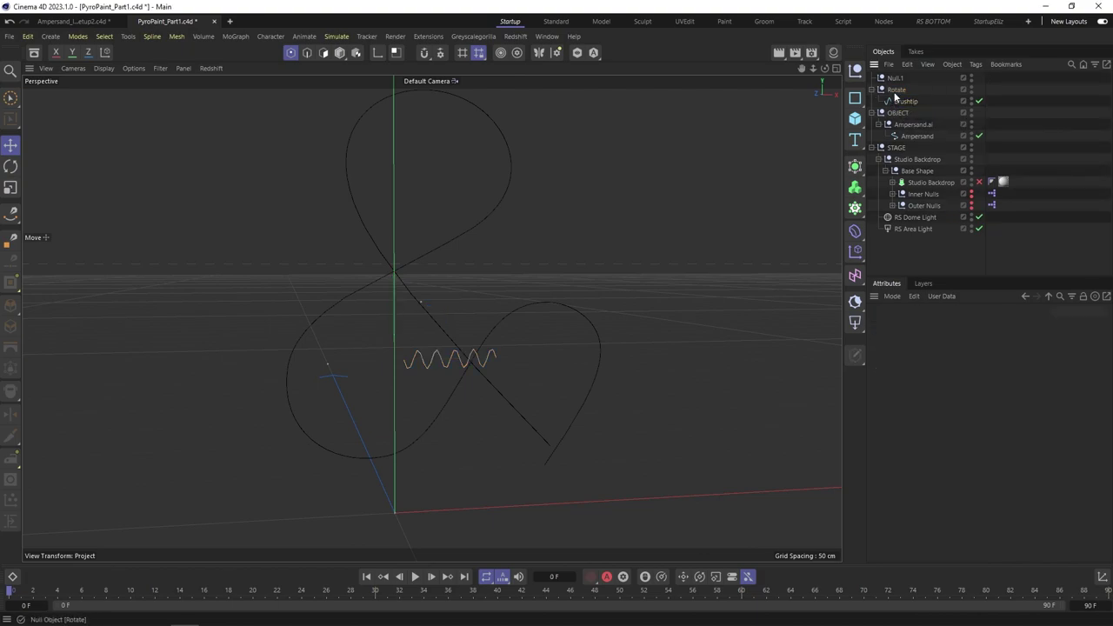
Step: Nest the Rotate null under Null.1 and rename that parent null MoveBrush
{"action": "left_click", "coordinate": [894, 90]}
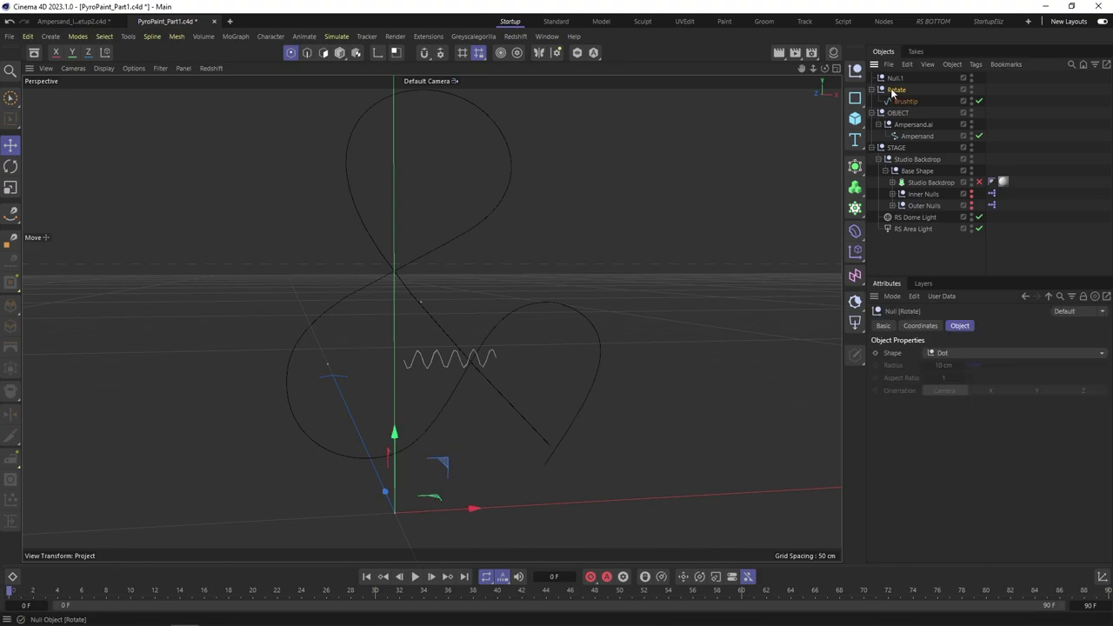
{"action": "left_click_drag", "start_coordinate": [892, 92], "coordinate": [898, 81]}
{"action": "double_click", "coordinate": [897, 78]}
{"action": "type", "text": "M"}
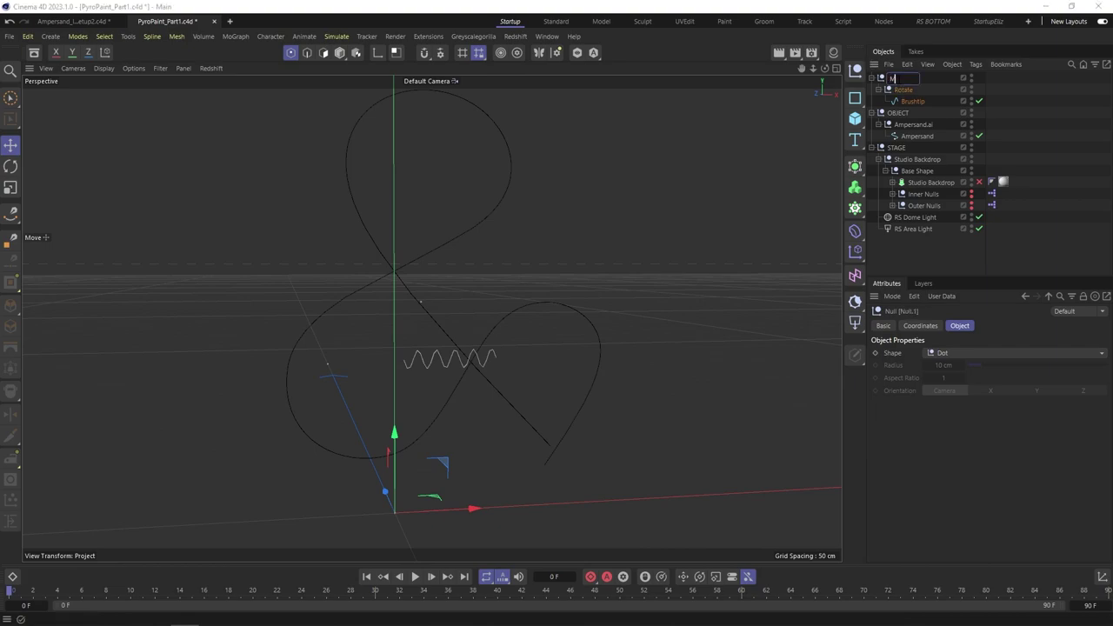
{"action": "type", "text": "oveBrush"}
{"action": "left_click", "coordinate": [1010, 98]}
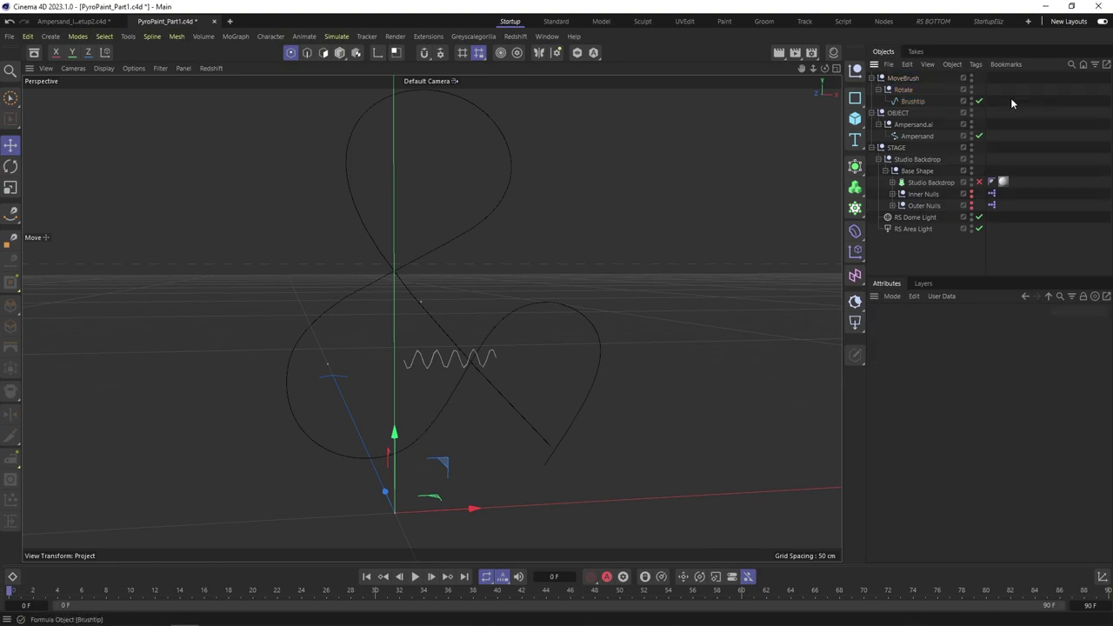
Step: Set the Brushtip spline's Y position to 0 cm
{"action": "left_click", "coordinate": [905, 101]}
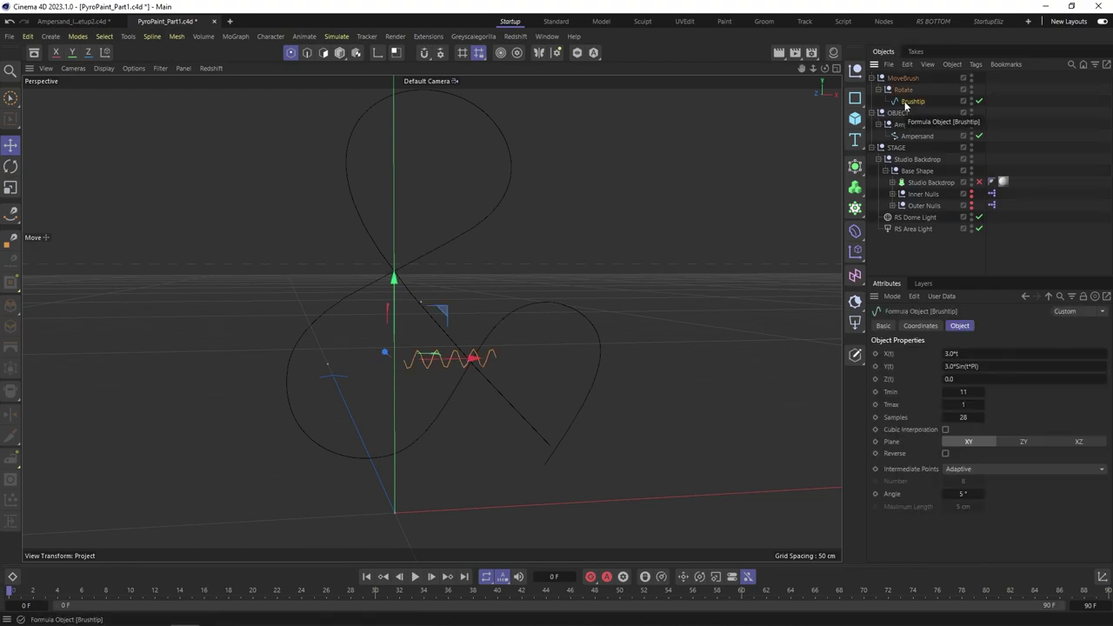
{"action": "left_click", "coordinate": [920, 325]}
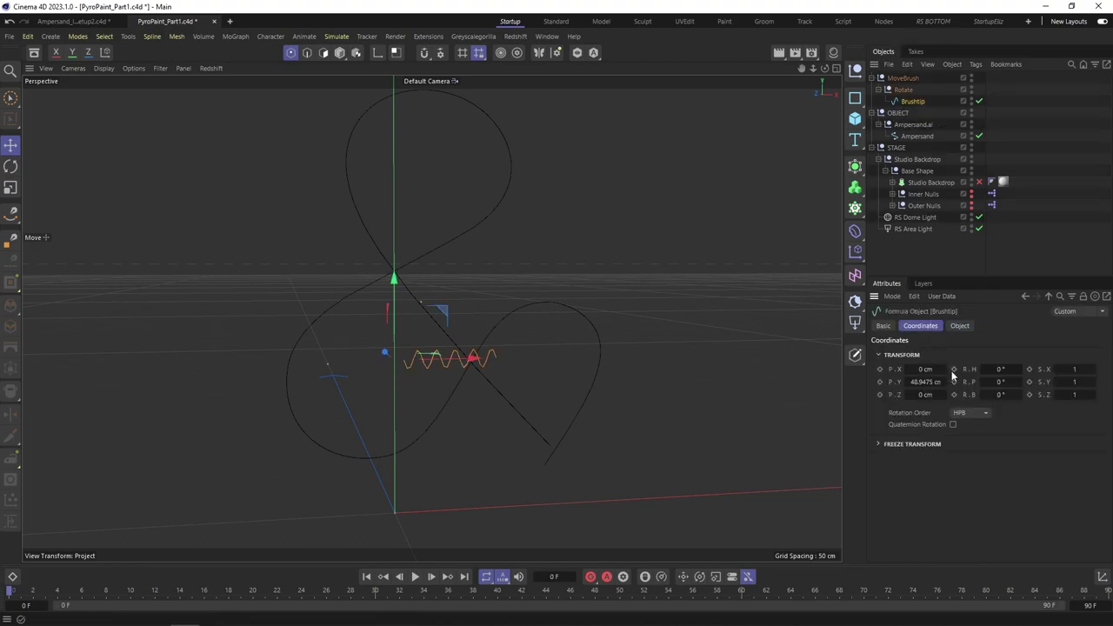
{"action": "double_click", "coordinate": [927, 381]}
{"action": "type", "text": "0"}
{"action": "key", "text": "Return"}
Step: Move the MoveBrush null near the ampersand's lower end, at about X 44 cm and Y 31 cm
{"action": "left_click", "coordinate": [904, 91]}
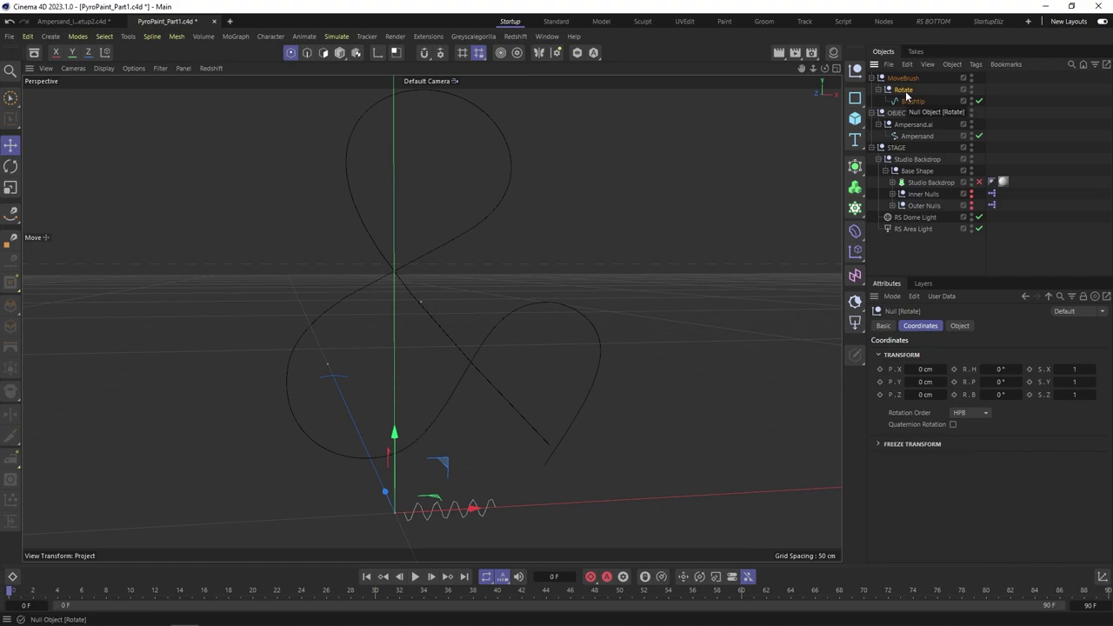
{"action": "left_click", "coordinate": [901, 80]}
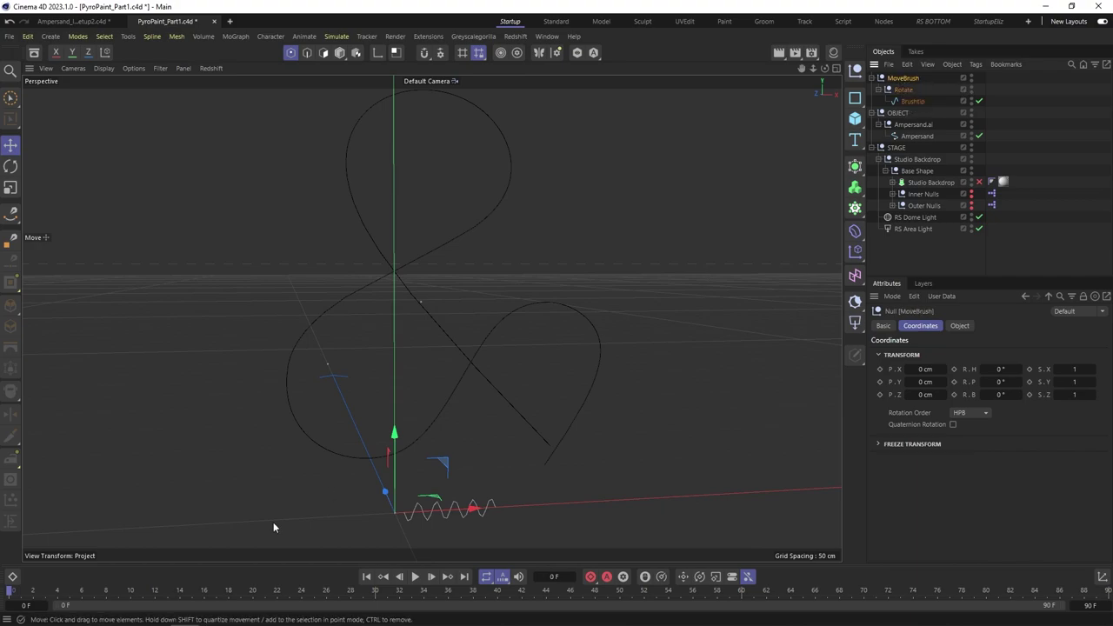
{"action": "left_click_drag", "start_coordinate": [478, 524], "coordinate": [532, 356]}
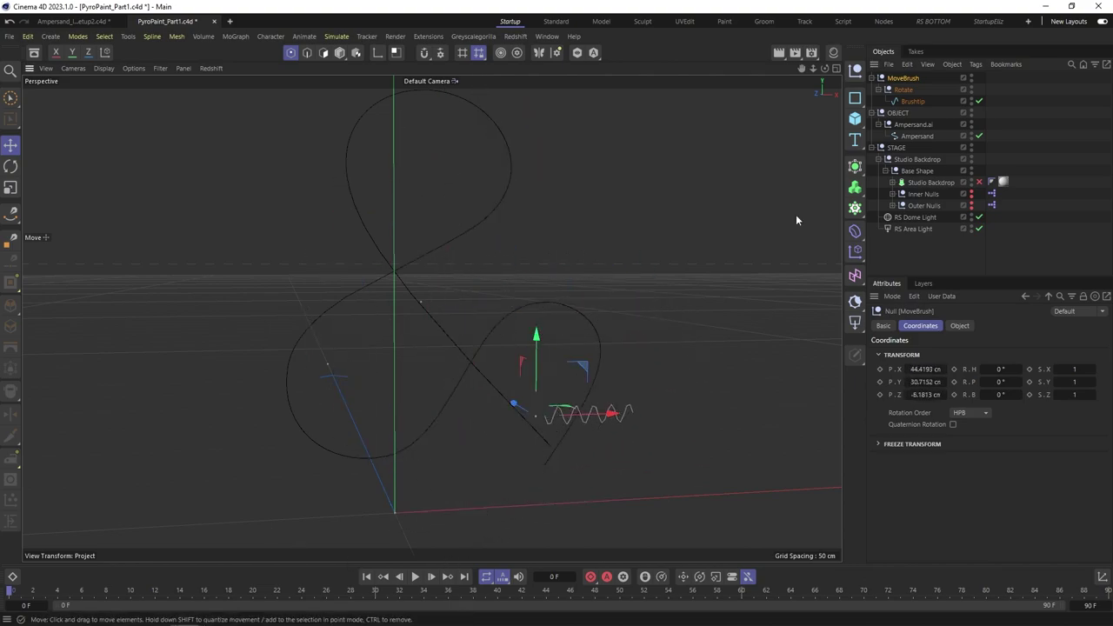
Step: Add an Align to Spline tag to the MoveBrush null and assign the Ampersand spline as its path
{"action": "right_click", "coordinate": [896, 82]}
{"action": "mouse_move", "coordinate": [935, 34]}
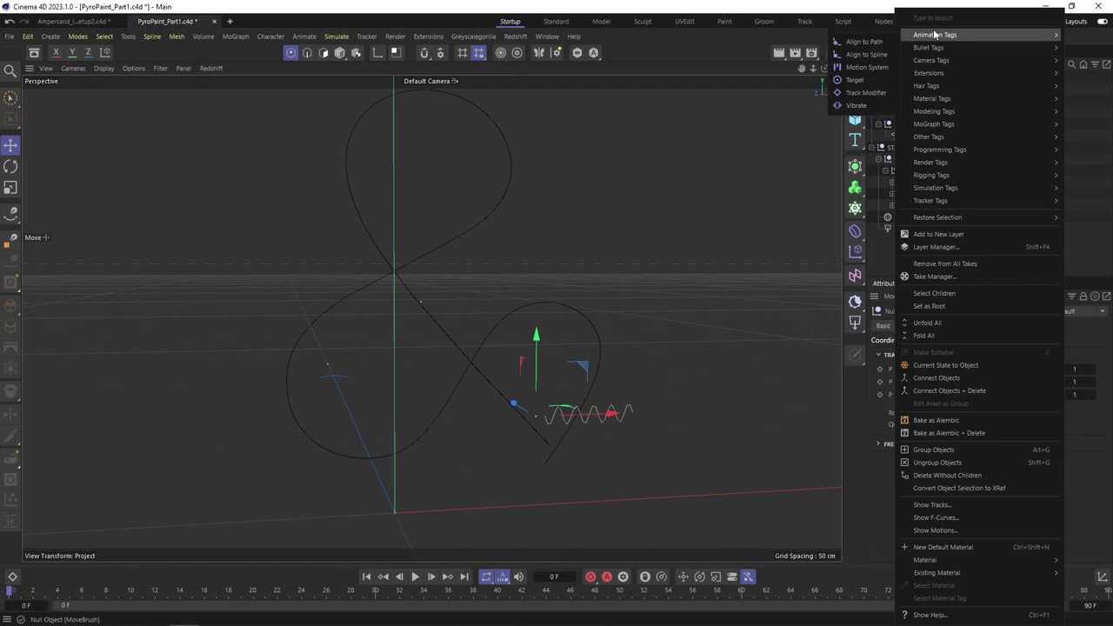
{"action": "left_click", "coordinate": [866, 54]}
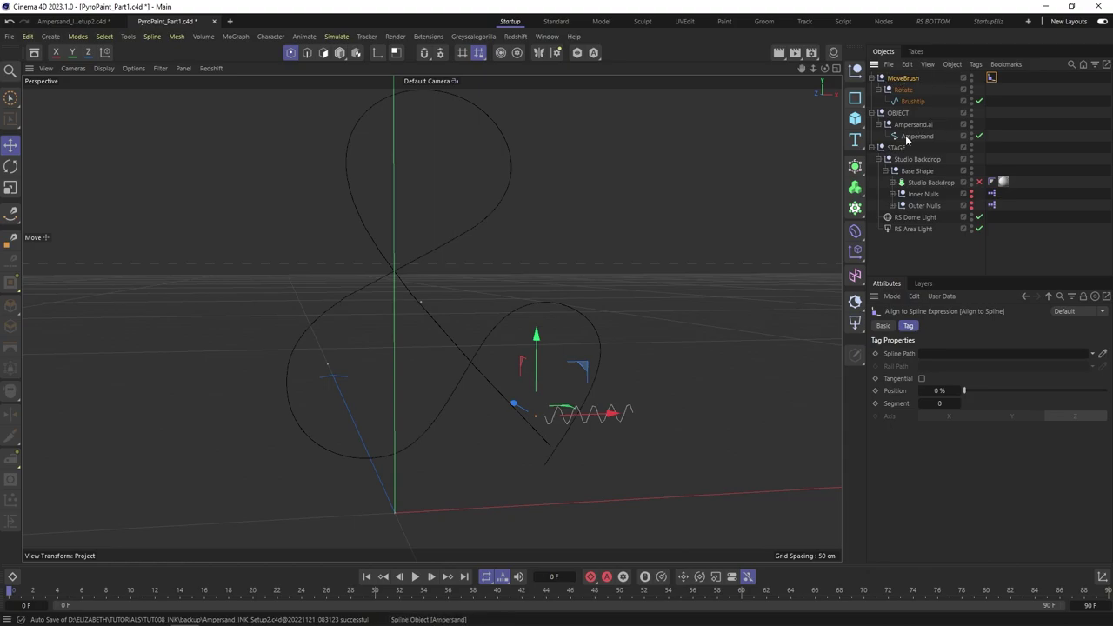
{"action": "left_click_drag", "start_coordinate": [907, 137], "coordinate": [949, 364]}
{"action": "left_click_drag", "start_coordinate": [916, 137], "coordinate": [943, 355]}
Step: Animate the Align to Spline tag's Position on MoveBrush from 0% at frame 0 to 100% at frame 60
{"action": "left_click", "coordinate": [992, 78]}
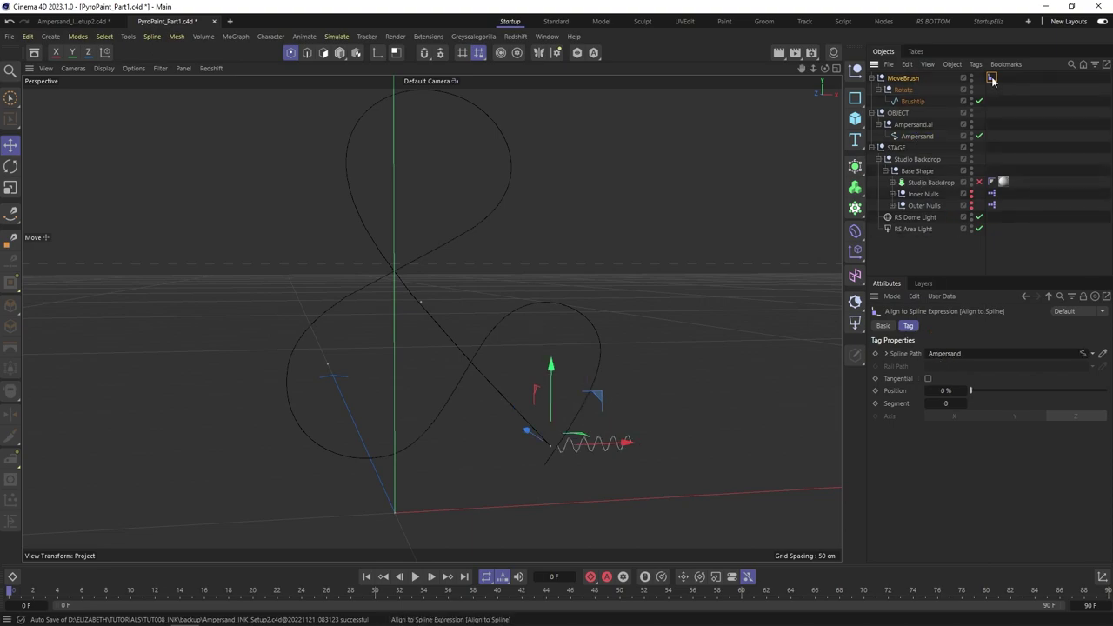
{"action": "mouse_move", "coordinate": [975, 392]}
{"action": "left_mouse_down"}
{"action": "mouse_move", "coordinate": [1091, 381]}
{"action": "mouse_move", "coordinate": [956, 388]}
{"action": "mouse_move", "coordinate": [1037, 401]}
{"action": "mouse_move", "coordinate": [1062, 387]}
{"action": "mouse_move", "coordinate": [950, 388]}
{"action": "left_mouse_up"}
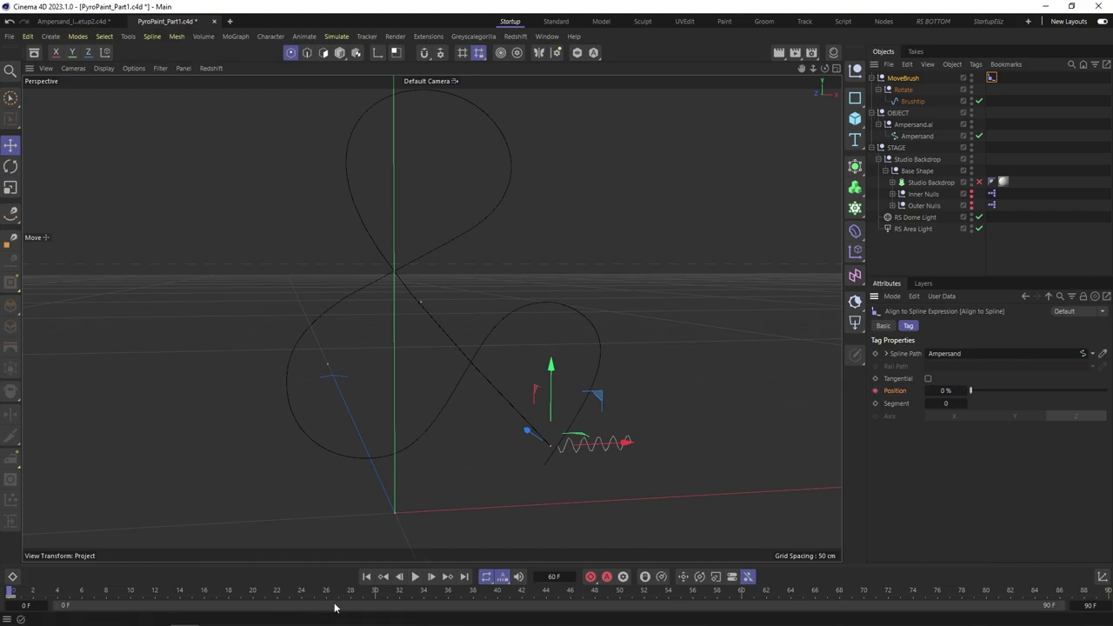
{"action": "left_click_drag", "start_coordinate": [626, 595], "coordinate": [741, 597]}
{"action": "left_click_drag", "start_coordinate": [979, 389], "coordinate": [1107, 390]}
{"action": "left_click", "coordinate": [875, 391]}
{"action": "mouse_move", "coordinate": [30, 594]}
{"action": "left_mouse_down"}
{"action": "mouse_move", "coordinate": [521, 563]}
{"action": "mouse_move", "coordinate": [852, 588]}
{"action": "left_mouse_up"}
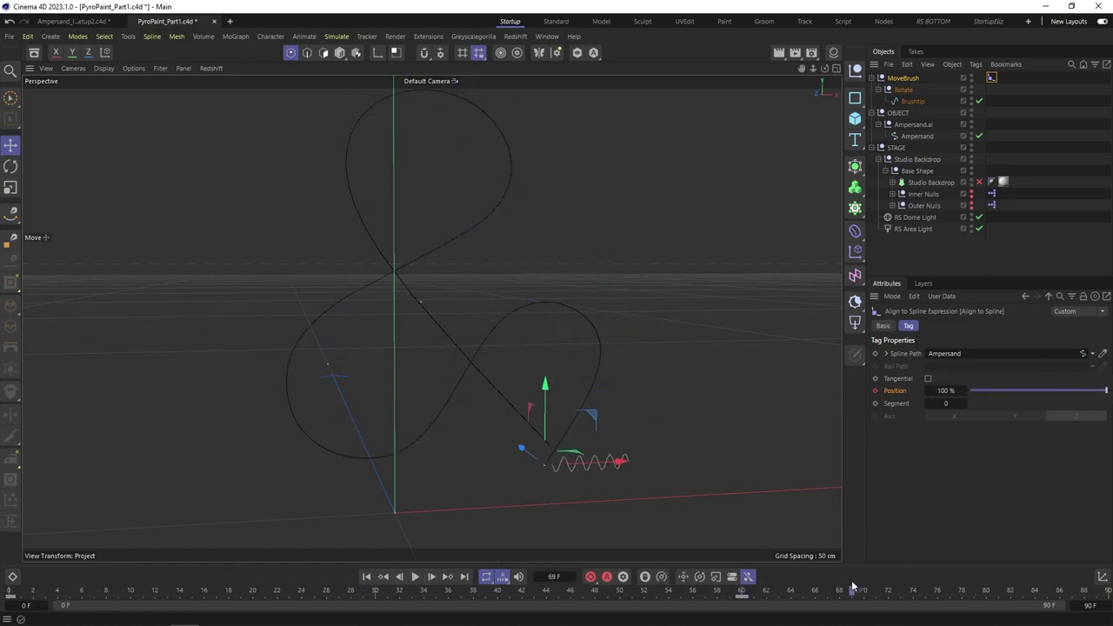
Step: Move the Brushtip spline along X to about -16 cm to centre it on its parent null
{"action": "left_click", "coordinate": [912, 102]}
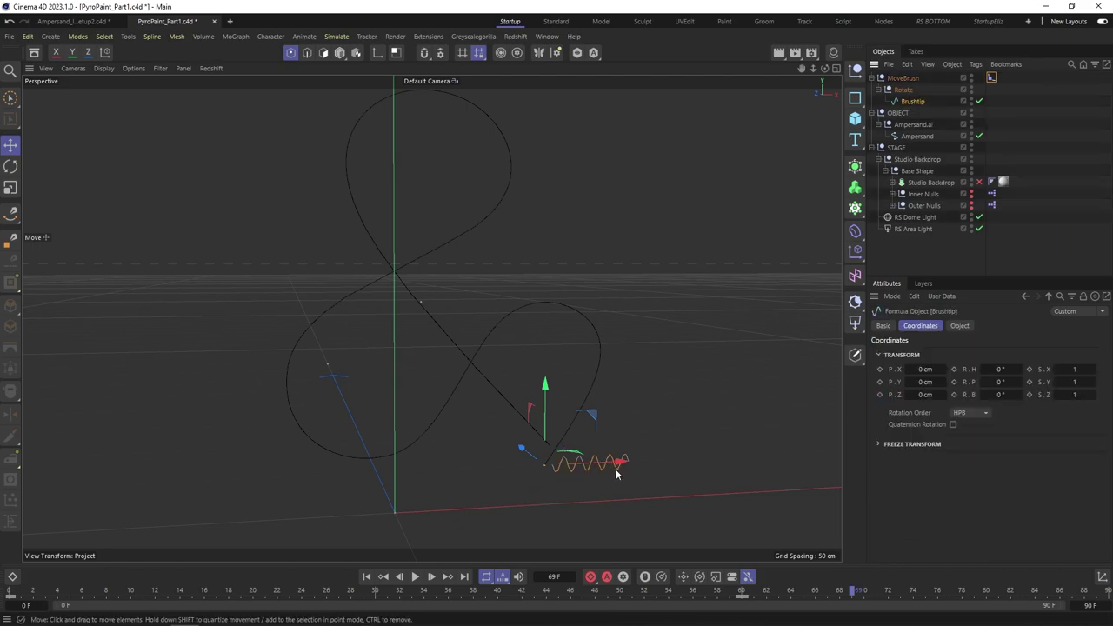
{"action": "left_click_drag", "start_coordinate": [619, 463], "coordinate": [577, 462]}
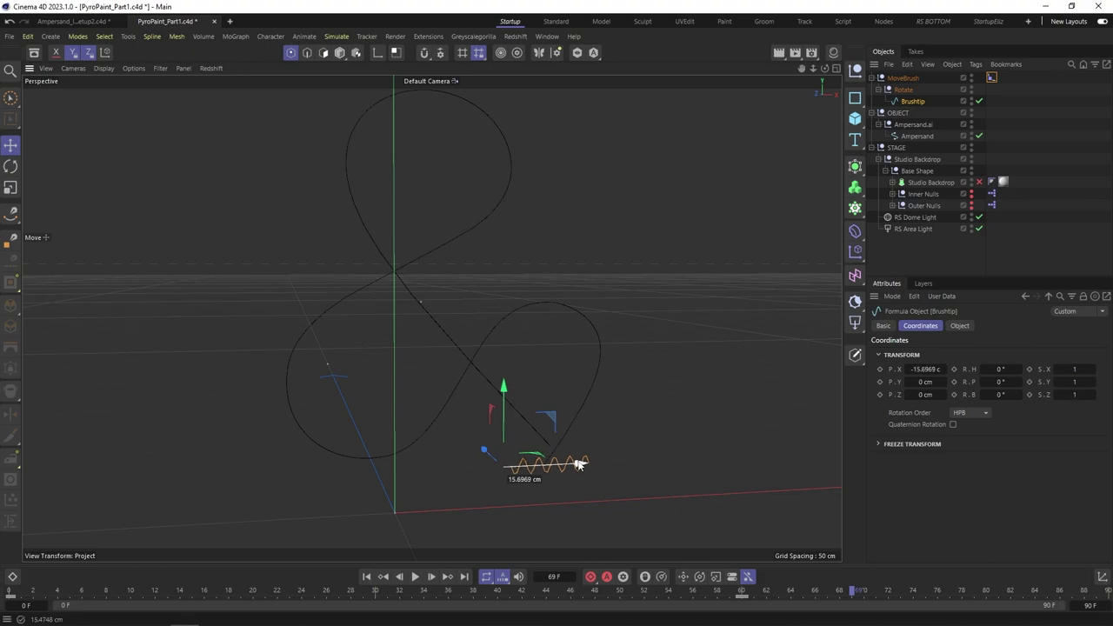
{"action": "key", "text": "ctrl+z"}
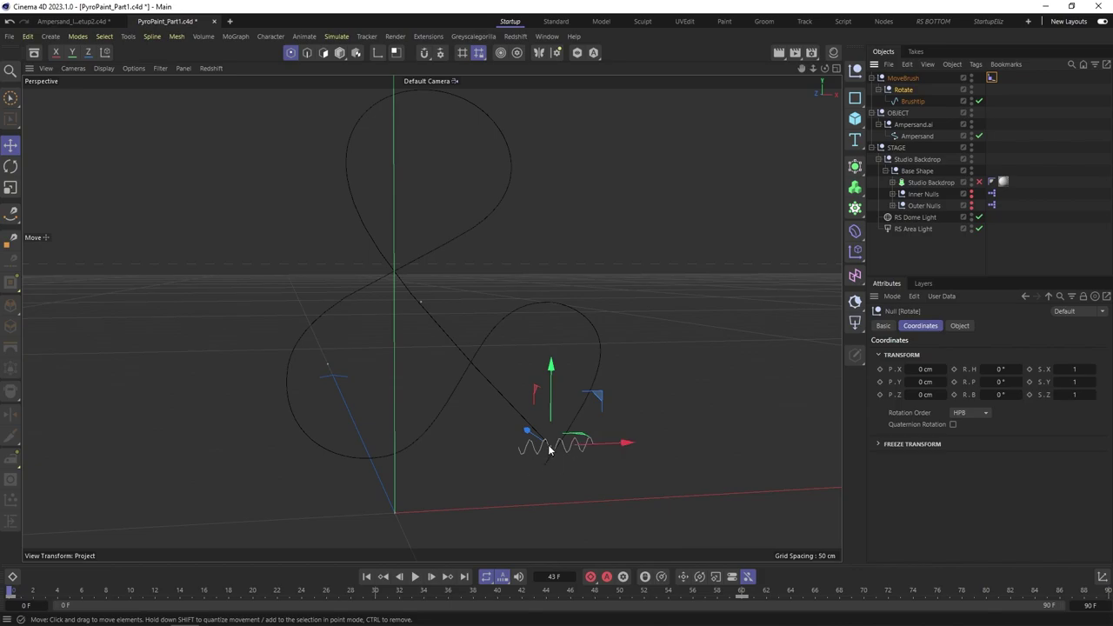
Step: Rotate the Rotate null to about H 66°, P 6°, B -5° and keyframe all three rotation values at frame 0
{"action": "scroll", "coordinate": [527, 459], "scroll_direction": "up", "scroll_amount": 3}
{"action": "key", "text": "r"}
{"action": "left_click_drag", "start_coordinate": [579, 449], "coordinate": [559, 430]}
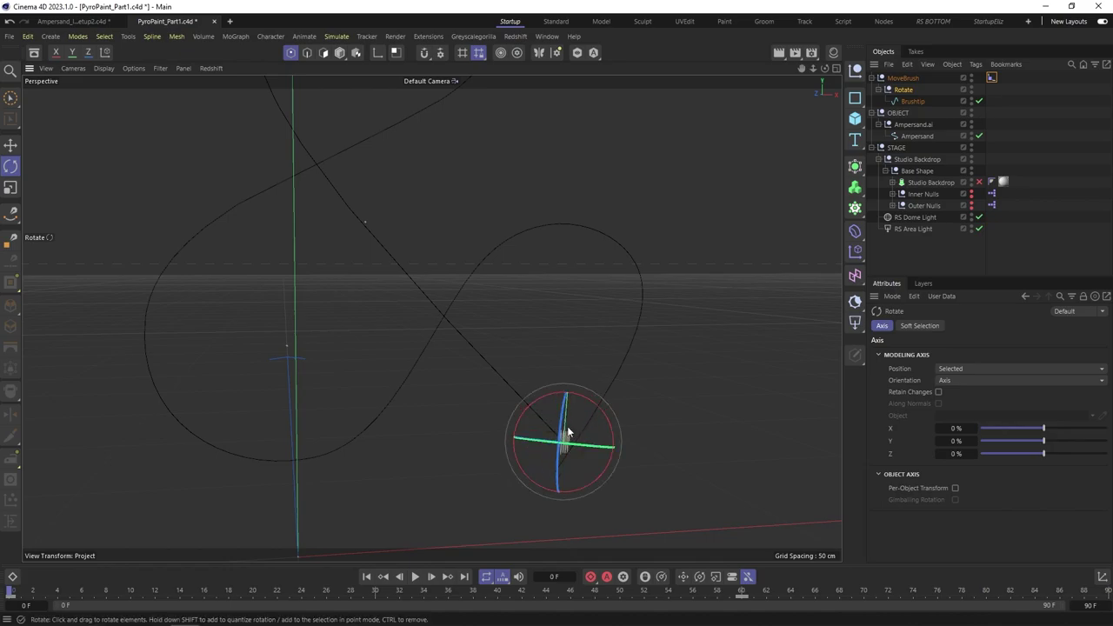
{"action": "left_click", "coordinate": [903, 90]}
{"action": "left_click", "coordinate": [954, 369]}
{"action": "left_click", "coordinate": [954, 382]}
{"action": "left_click", "coordinate": [954, 395]}
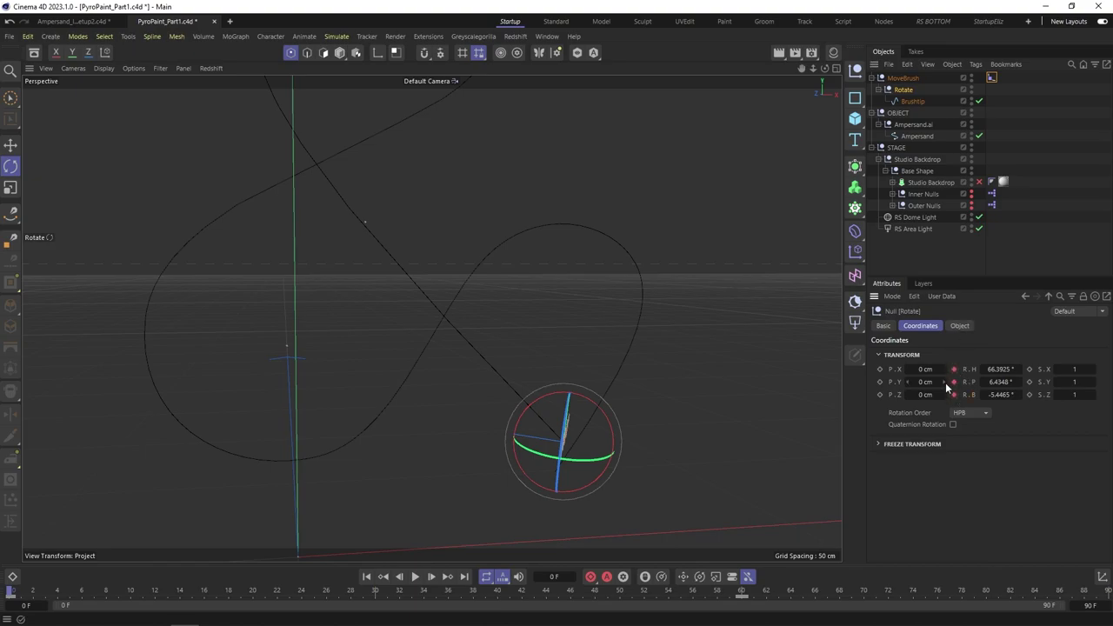
Step: At frame 19, rotate the Rotate null to about H 69°, P 2°, B -52° and keyframe its heading, pitch and bank
{"action": "mouse_move", "coordinate": [19, 600]}
{"action": "left_click_drag", "start_coordinate": [8, 593], "coordinate": [155, 593]}
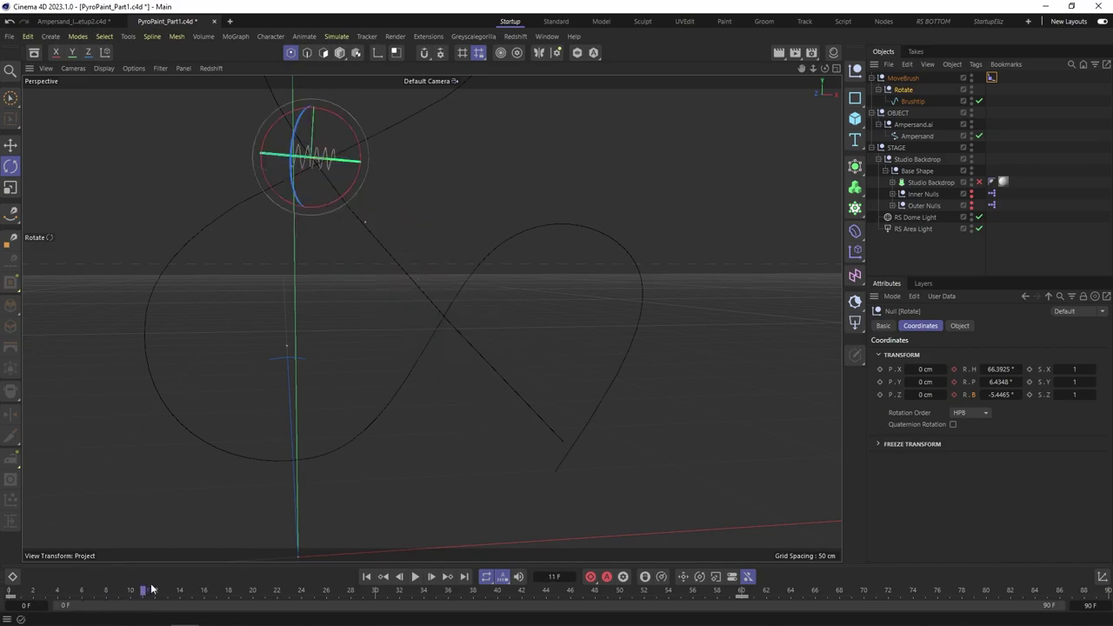
{"action": "middle_click_drag", "start_coordinate": [366, 435], "coordinate": [362, 494], "text": "alt"}
{"action": "left_click_drag", "start_coordinate": [156, 593], "coordinate": [240, 591]}
{"action": "left_click_drag", "start_coordinate": [509, 273], "coordinate": [591, 200], "text": "alt"}
{"action": "left_click", "coordinate": [954, 369]}
{"action": "left_click", "coordinate": [954, 382]}
{"action": "left_click", "coordinate": [954, 395]}
{"action": "left_click_drag", "start_coordinate": [373, 119], "coordinate": [372, 164]}
{"action": "left_click", "coordinate": [953, 395]}
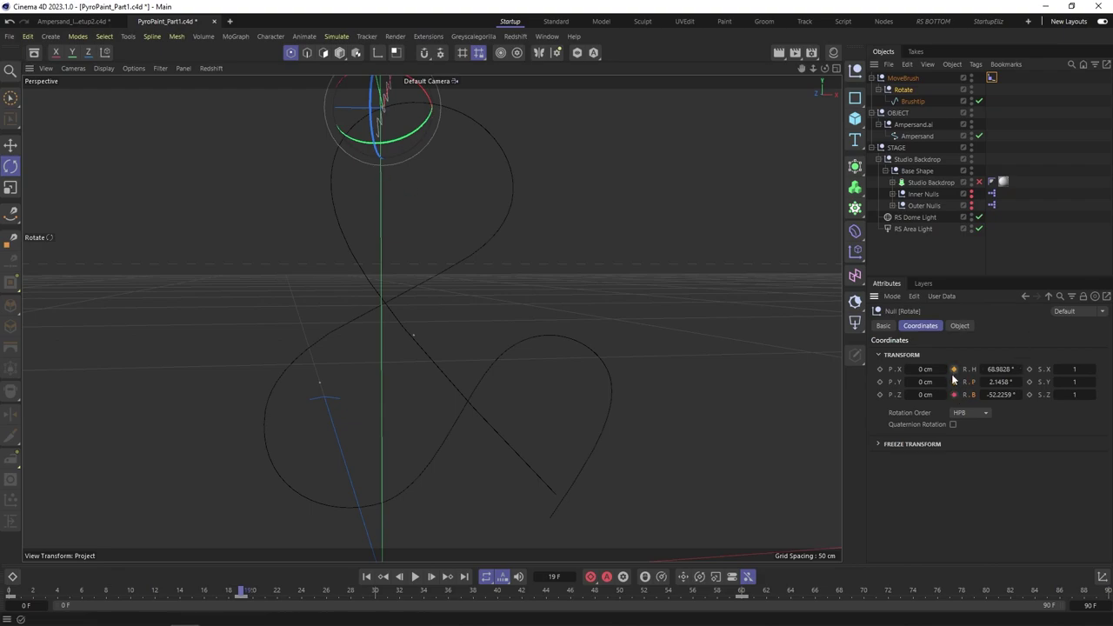
{"action": "left_click", "coordinate": [954, 368]}
{"action": "left_click", "coordinate": [954, 382]}
Step: Adjust the Rotate null's orientation at frame 29 so the brush tip turns with the ampersand's upper loop
{"action": "left_click_drag", "start_coordinate": [242, 590], "coordinate": [364, 591]}
{"action": "left_click_drag", "start_coordinate": [382, 287], "coordinate": [388, 276]}
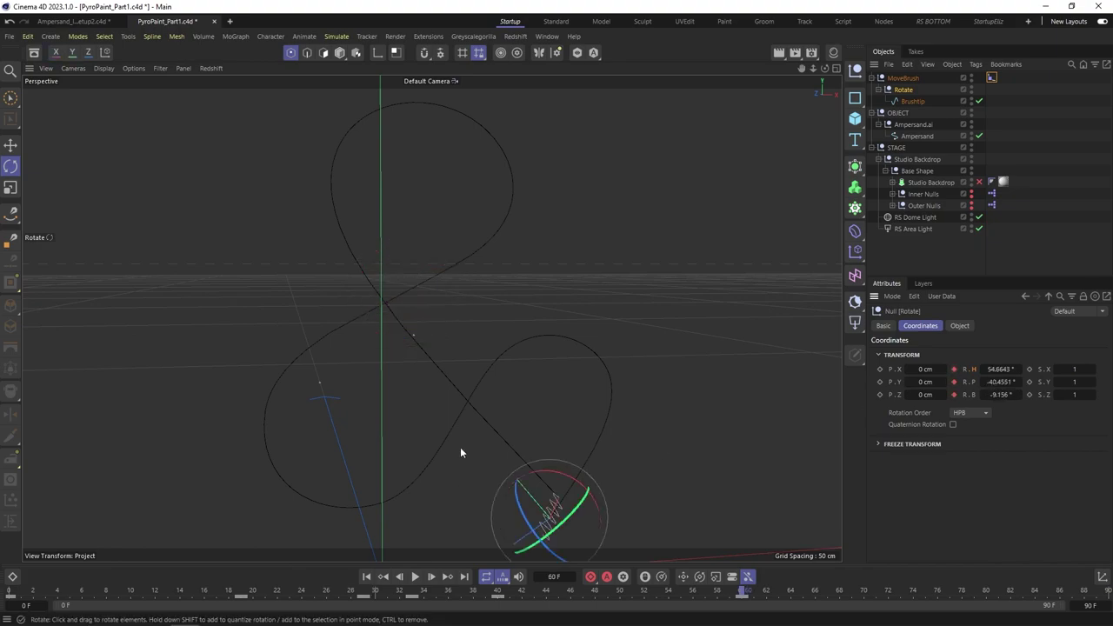
Step: Scrub and play back the animation to check the brush tip's rotation along the ampersand
{"action": "left_click_drag", "start_coordinate": [459, 478], "coordinate": [480, 420], "text": "alt"}
{"action": "left_click_drag", "start_coordinate": [11, 591], "coordinate": [337, 464]}
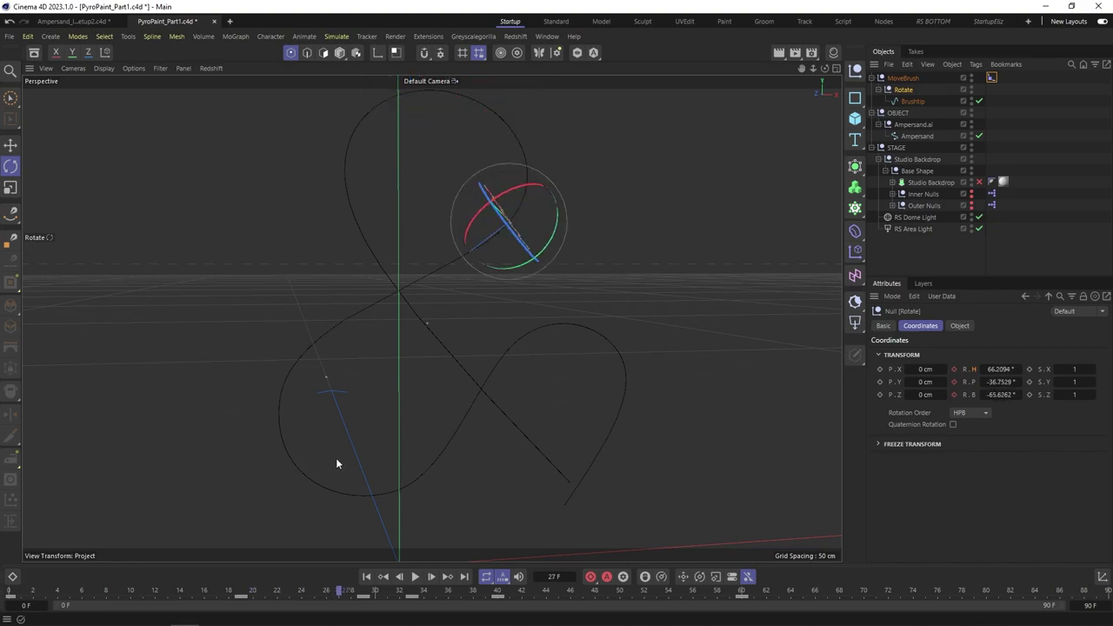
{"action": "left_click_drag", "start_coordinate": [336, 458], "coordinate": [566, 418]}
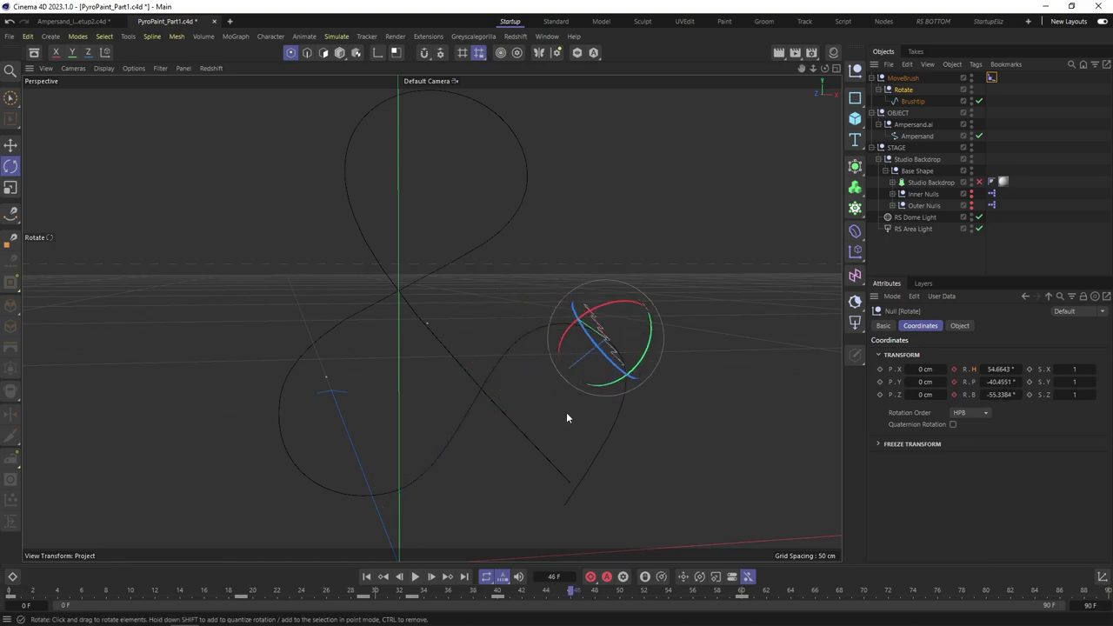
{"action": "left_click_drag", "start_coordinate": [522, 396], "coordinate": [522, 401], "text": "alt"}
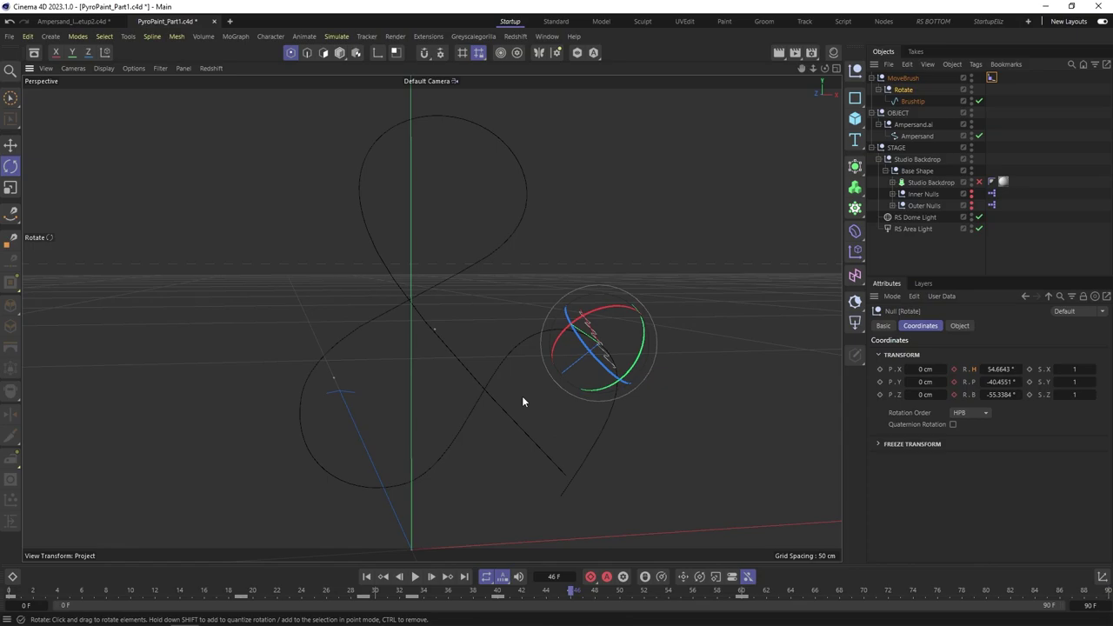
{"action": "left_click", "coordinate": [367, 576]}
{"action": "left_click", "coordinate": [414, 576]}
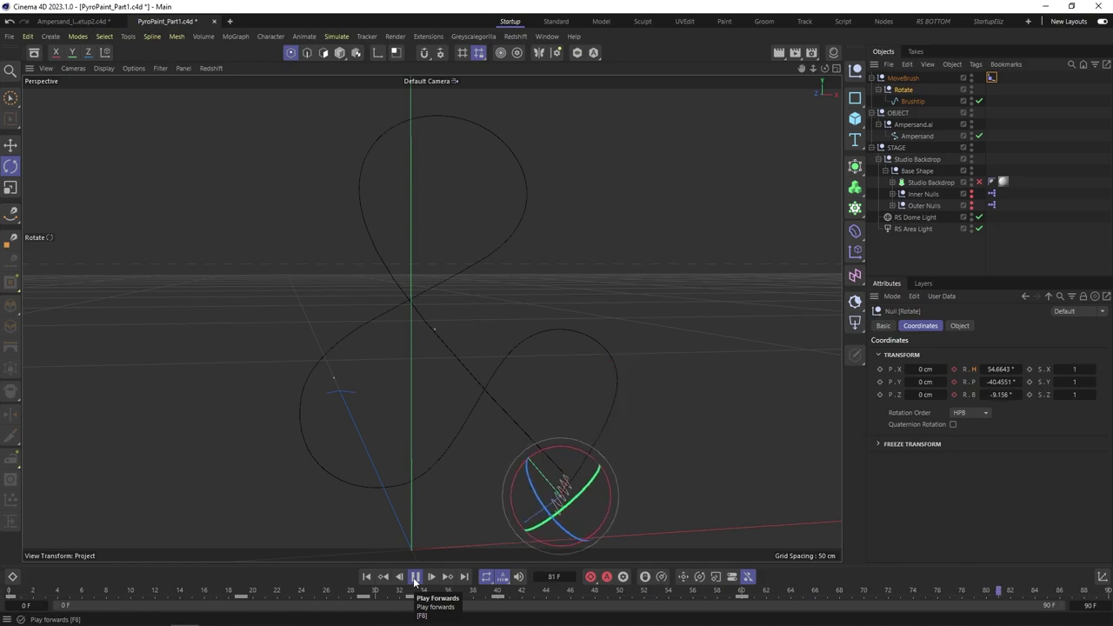
{"action": "left_click", "coordinate": [415, 577]}
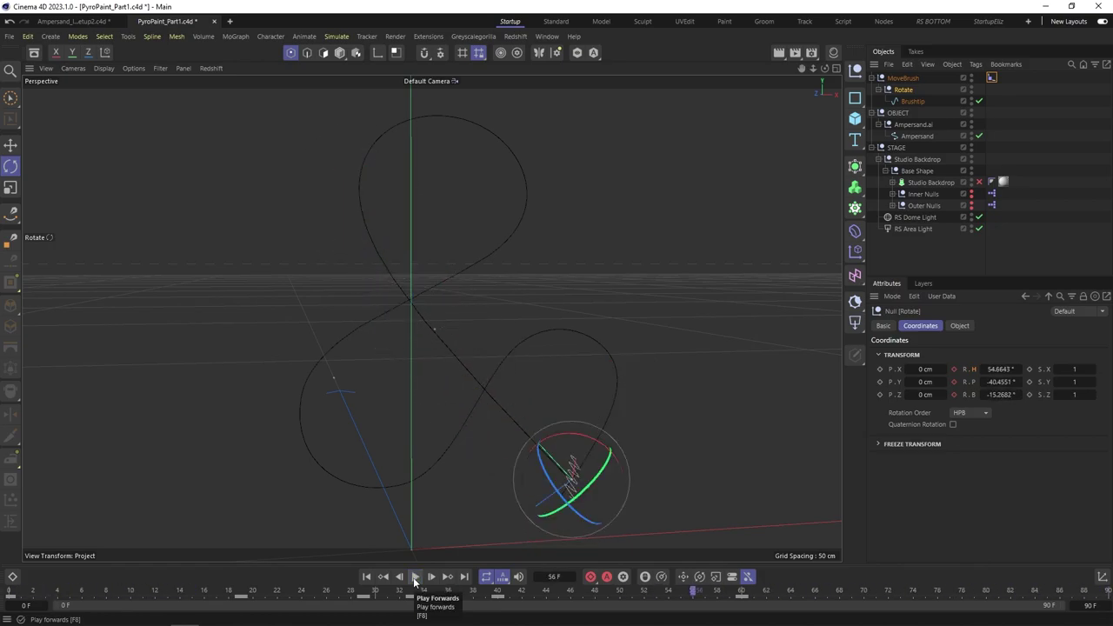
Step: Re-enable the Studio Backdrop generator and add a Pyro tag to the Brushtip spline
{"action": "left_click", "coordinate": [979, 183]}
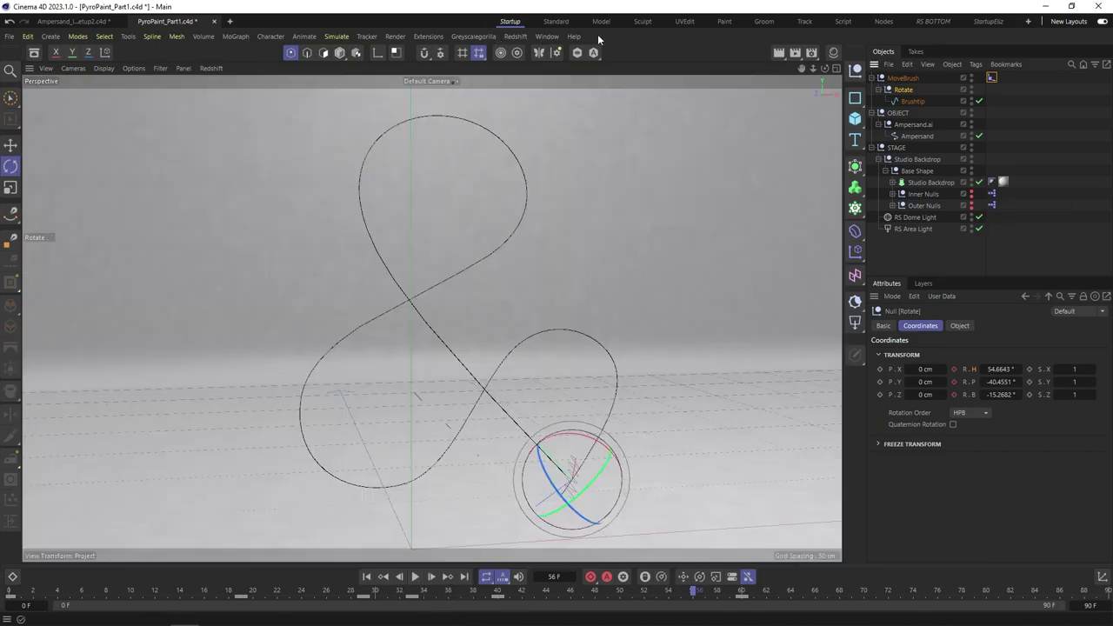
{"action": "right_click", "coordinate": [911, 102]}
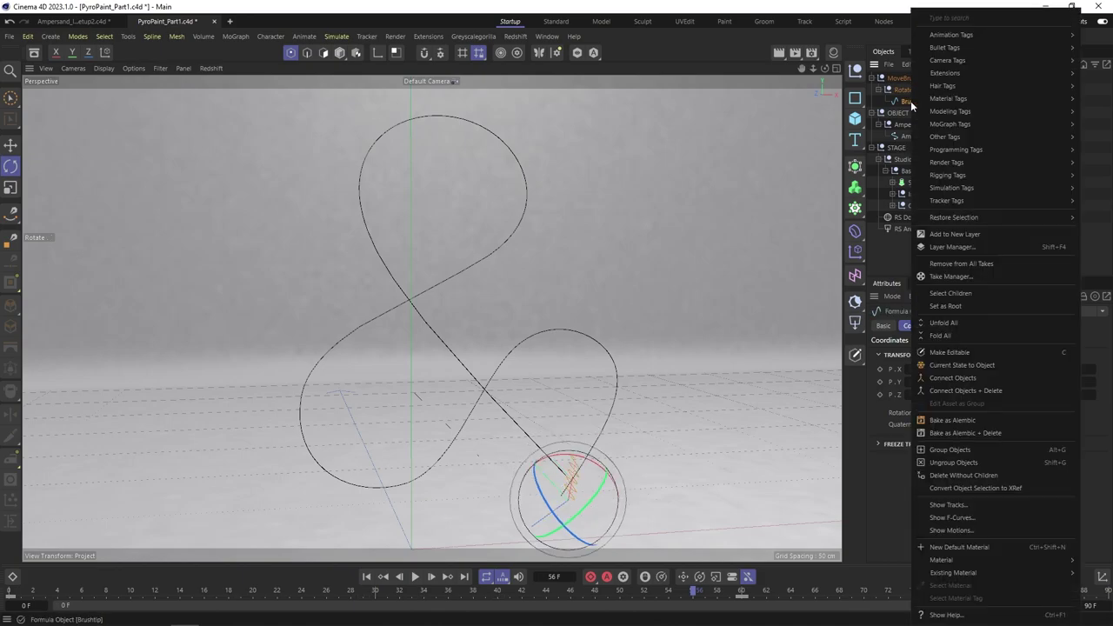
{"action": "mouse_move", "coordinate": [950, 189]}
{"action": "left_click", "coordinate": [882, 296]}
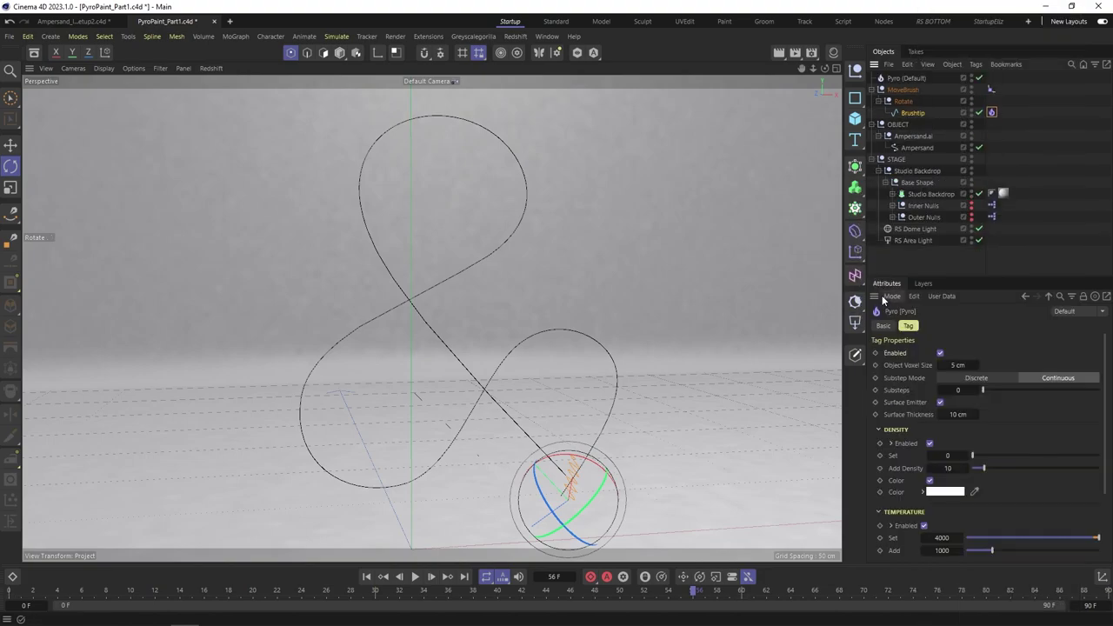
Step: Play the Pyro simulation from the first frame to check the emission along the ampersand
{"action": "left_click", "coordinate": [367, 577]}
{"action": "left_click", "coordinate": [414, 576]}
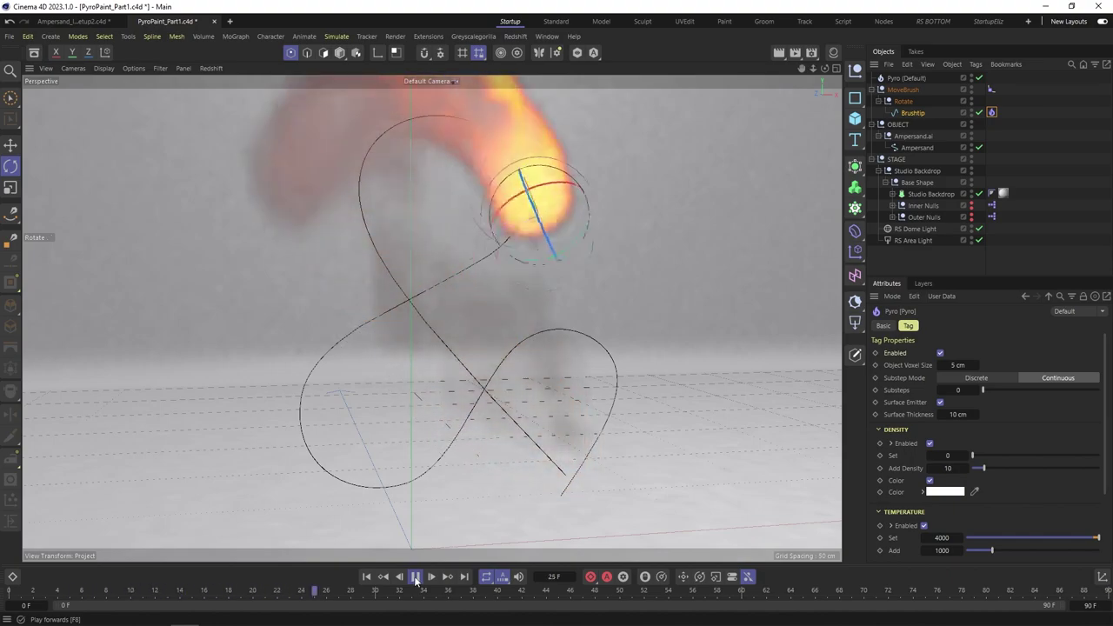
{"action": "left_click", "coordinate": [416, 577]}
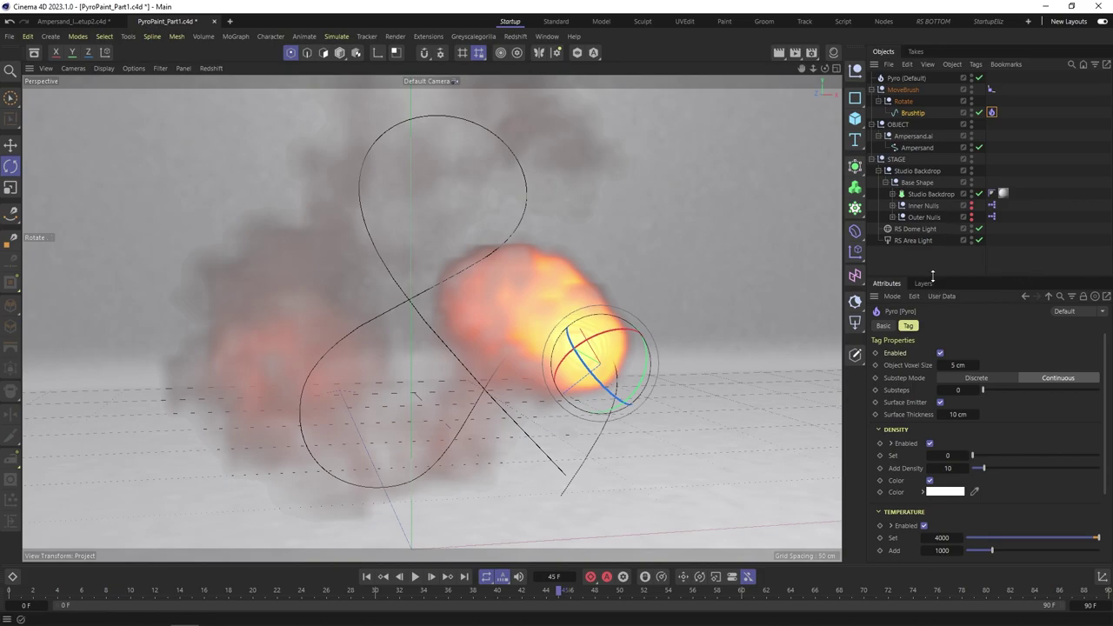
Step: Examine the simulation settings of the Pyro output object and the Brushtip's Pyro tag
{"action": "left_click_drag", "start_coordinate": [931, 277], "coordinate": [931, 231]}
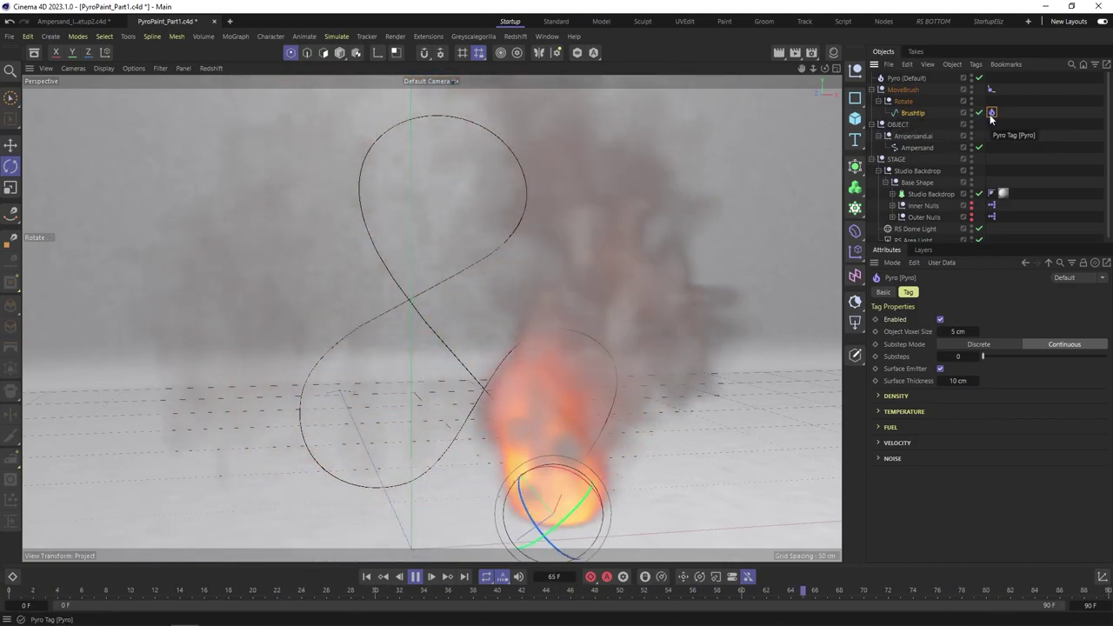
{"action": "left_click", "coordinate": [904, 77]}
{"action": "left_click", "coordinate": [960, 291]}
{"action": "left_click", "coordinate": [1017, 292]}
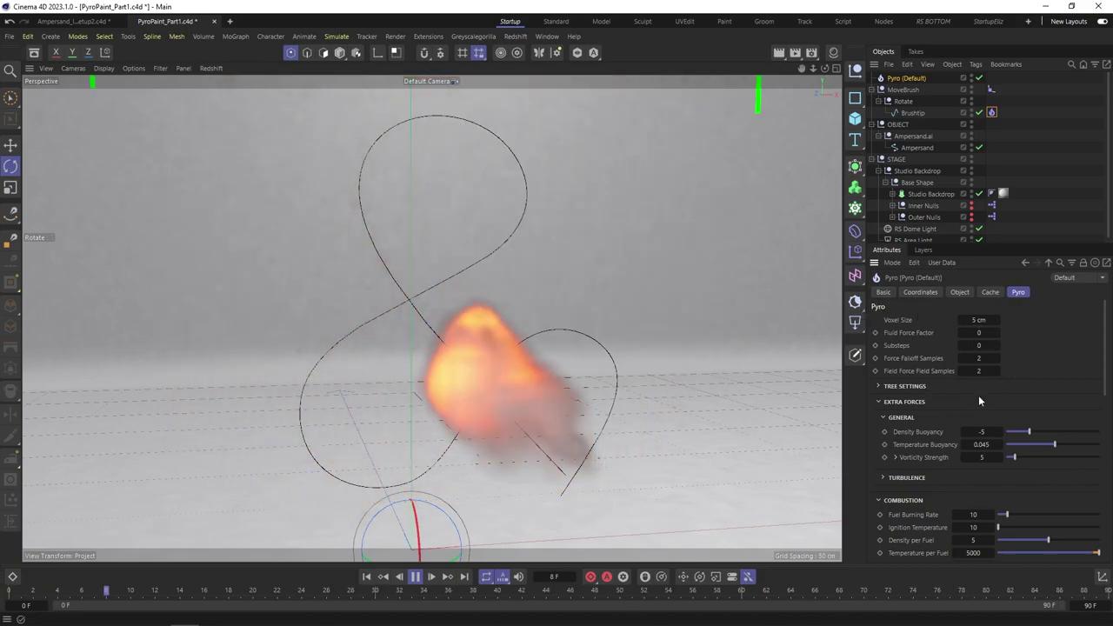
{"action": "left_click", "coordinate": [992, 113]}
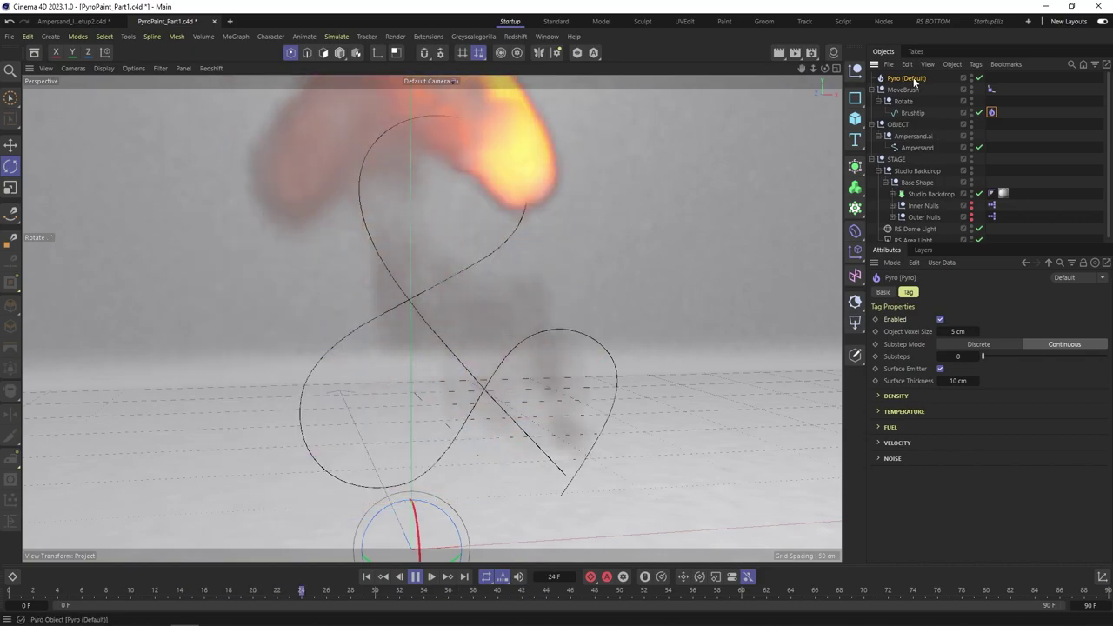
{"action": "left_click", "coordinate": [905, 79]}
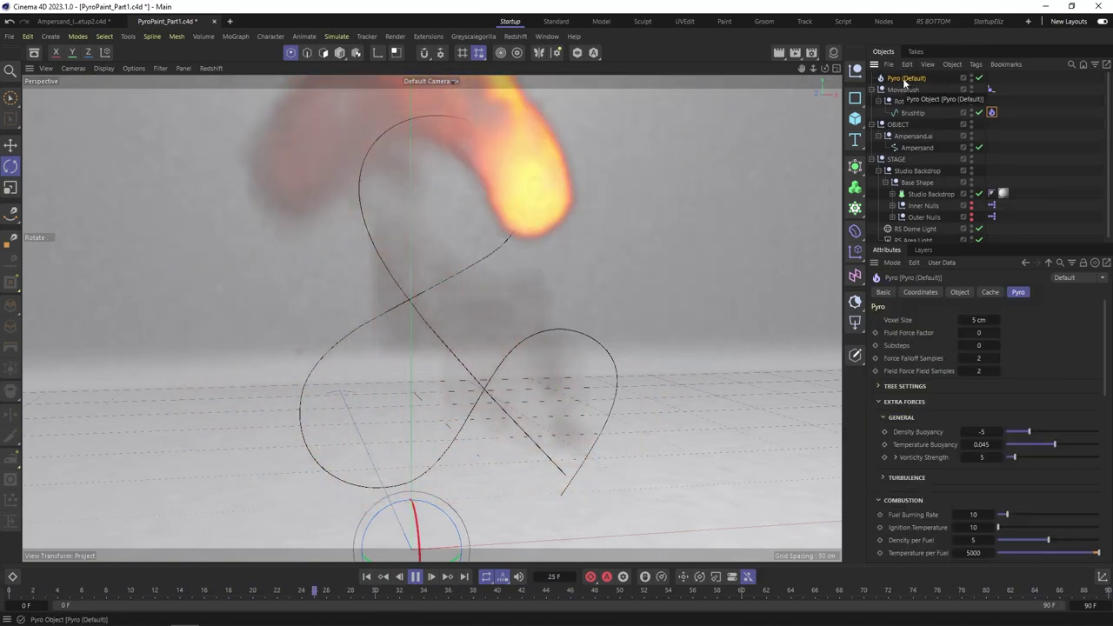
Step: Set the scene gravity to 0 cm in the project's simulation settings
{"action": "key", "text": "ctrl+d"}
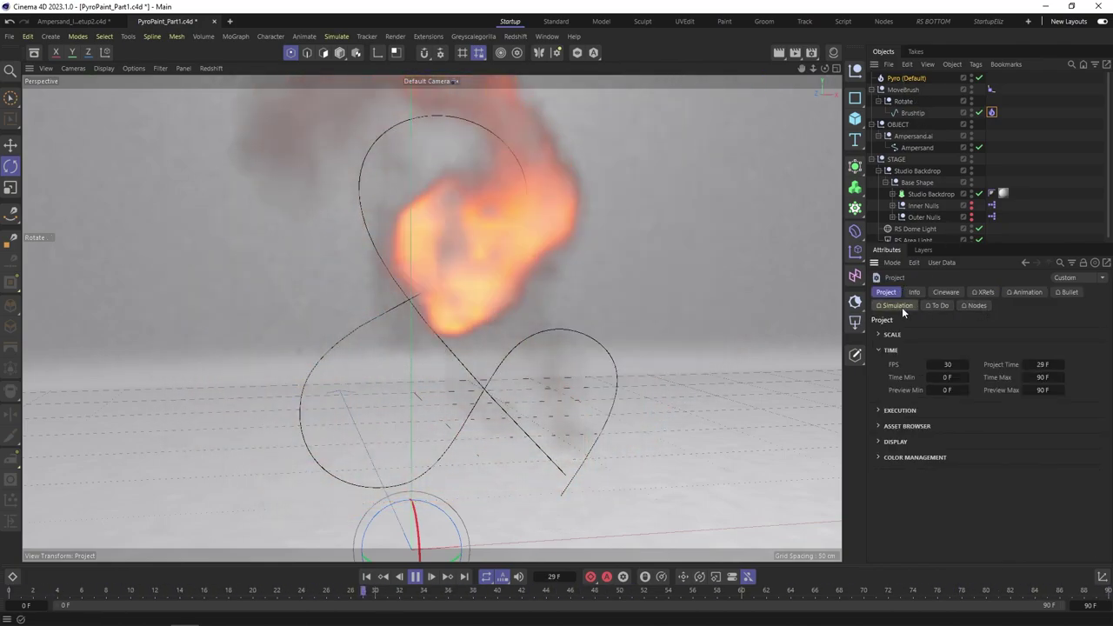
{"action": "left_click", "coordinate": [896, 305]}
{"action": "left_click", "coordinate": [954, 334]}
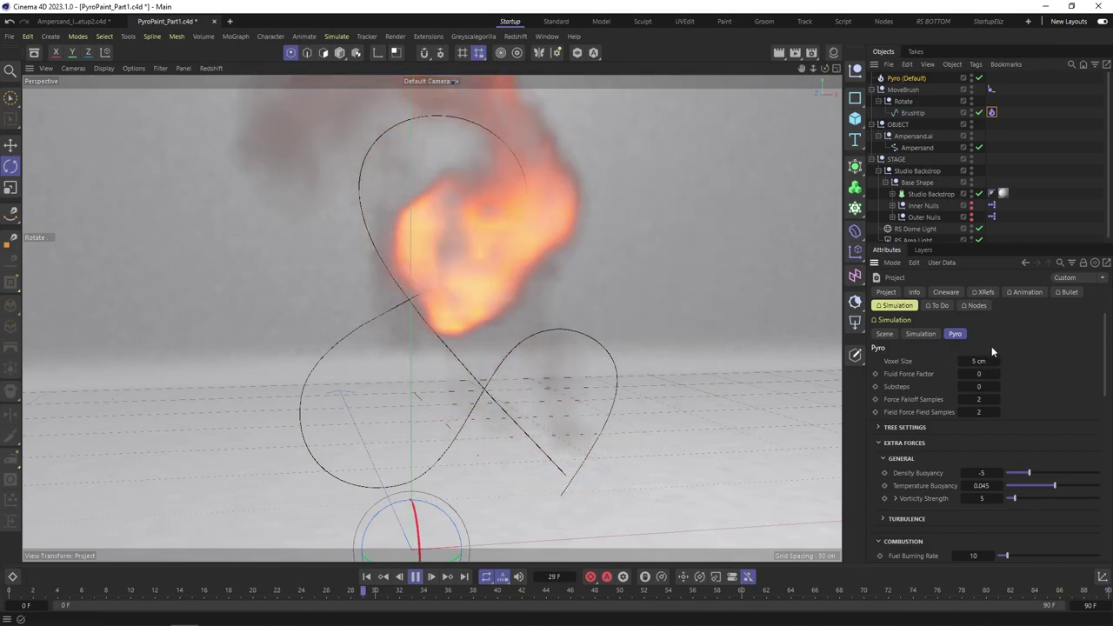
{"action": "left_click", "coordinate": [884, 334]}
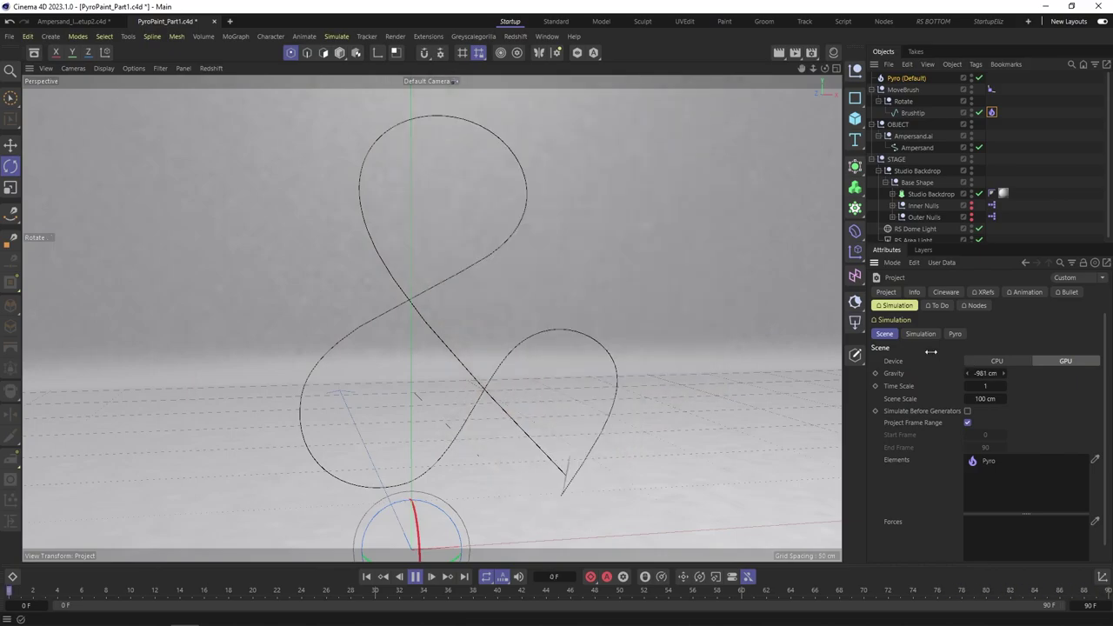
{"action": "left_click_drag", "start_coordinate": [991, 373], "coordinate": [1019, 387]}
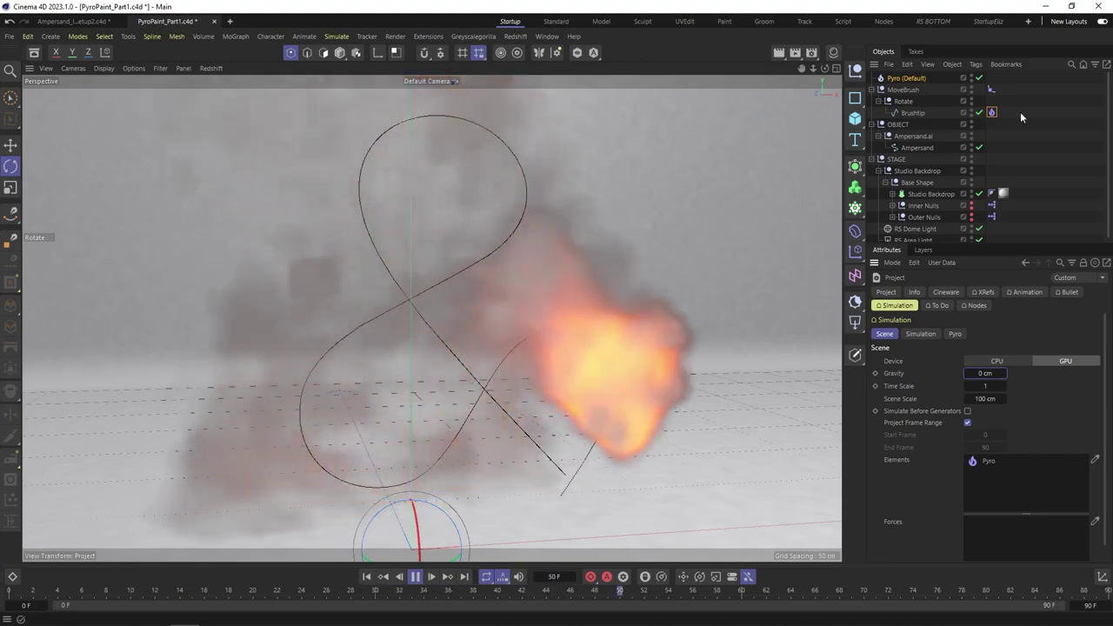
Step: Disable Velocity and Temperature emission in the Brushtip spline's Pyro tag
{"action": "left_click", "coordinate": [991, 112]}
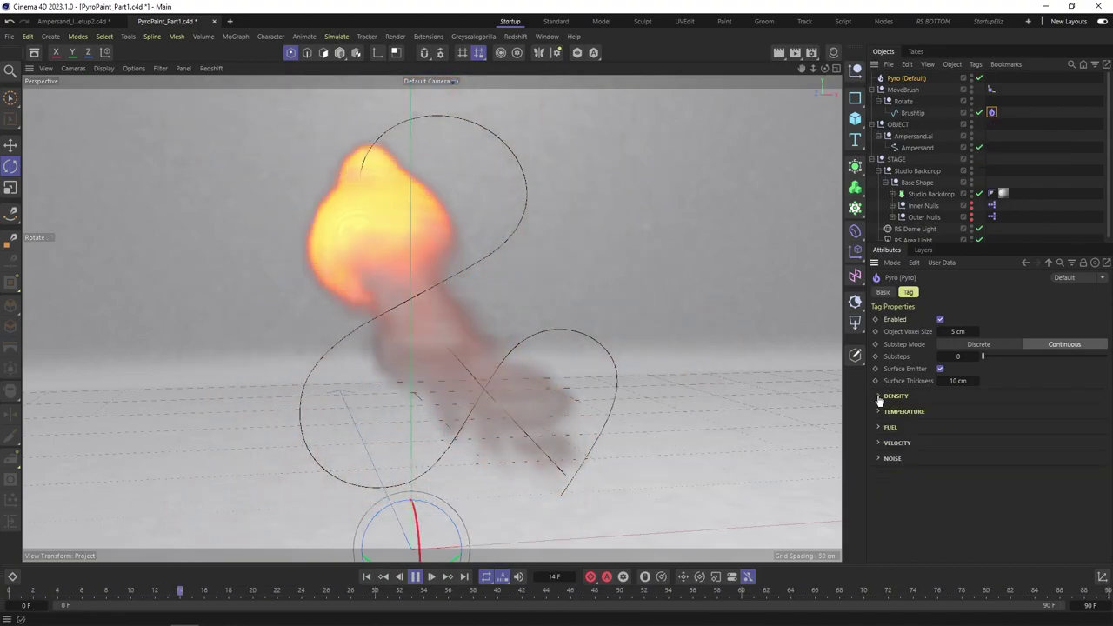
{"action": "left_click", "coordinate": [885, 445]}
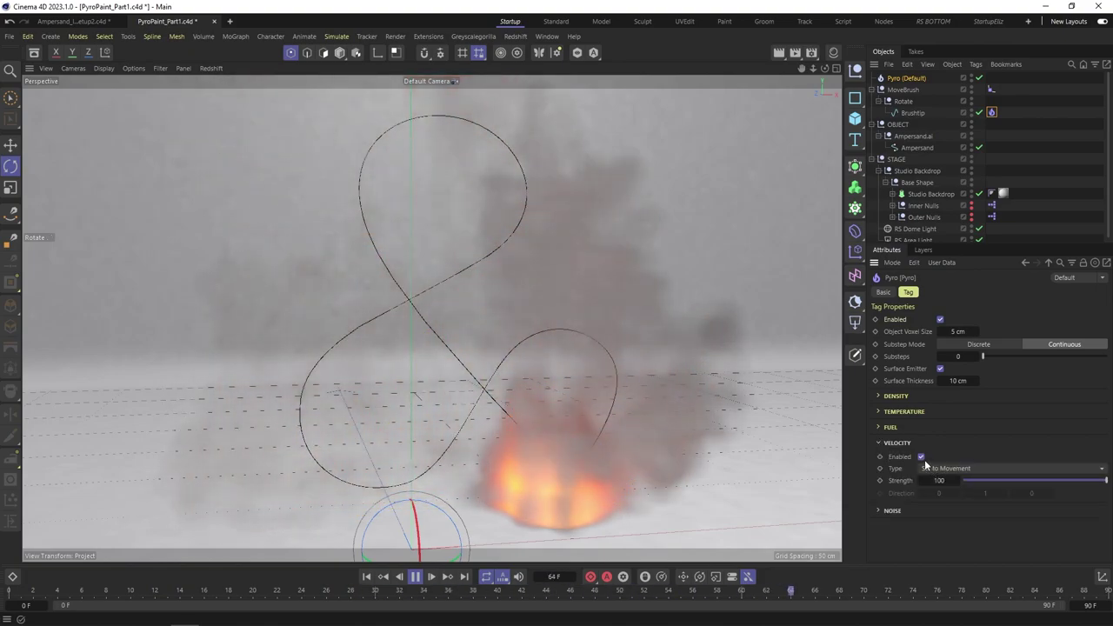
{"action": "left_click", "coordinate": [922, 458]}
{"action": "left_click", "coordinate": [880, 441]}
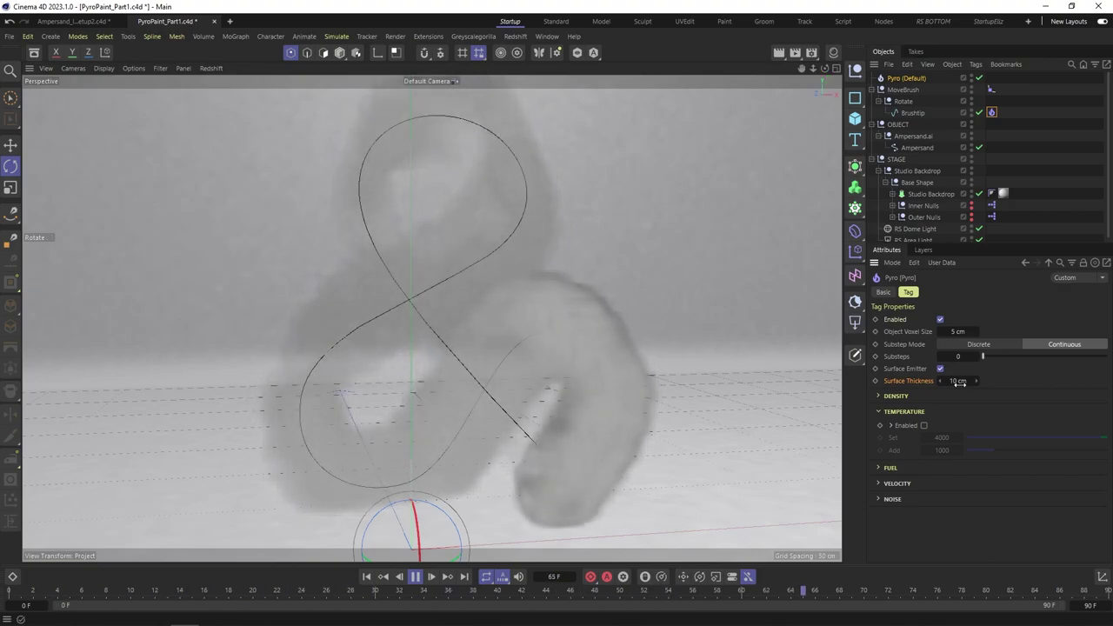
Step: Set the Pyro tag's Surface Thickness to 1 cm and Substeps to 10, and expand its Density settings
{"action": "type", "text": "1"}
{"action": "key", "text": "Return"}
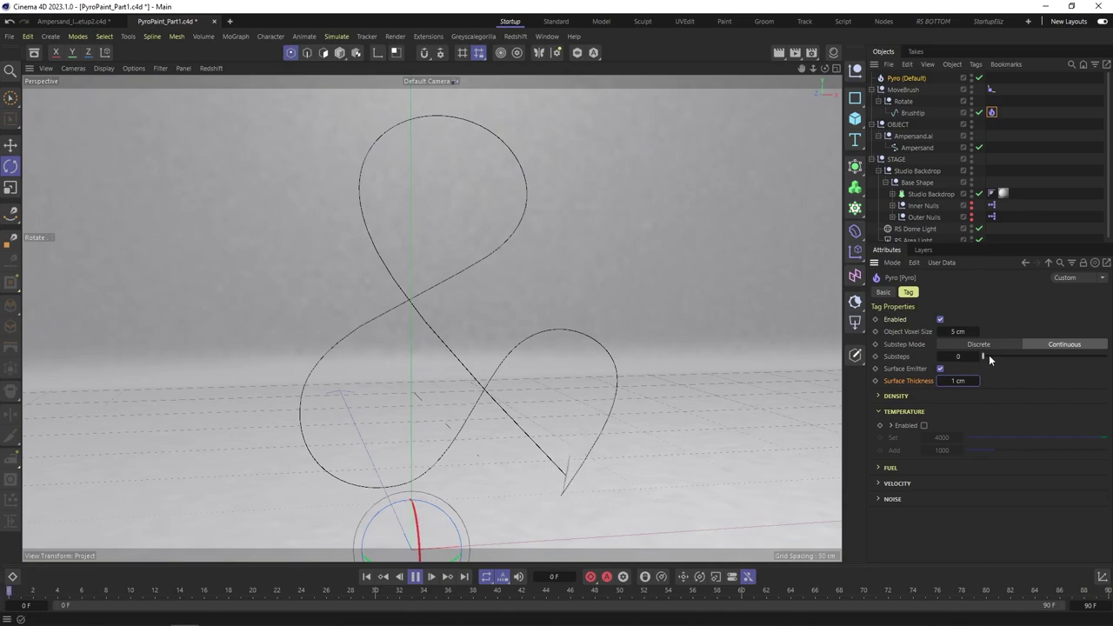
{"action": "left_click_drag", "start_coordinate": [988, 355], "coordinate": [1106, 356]}
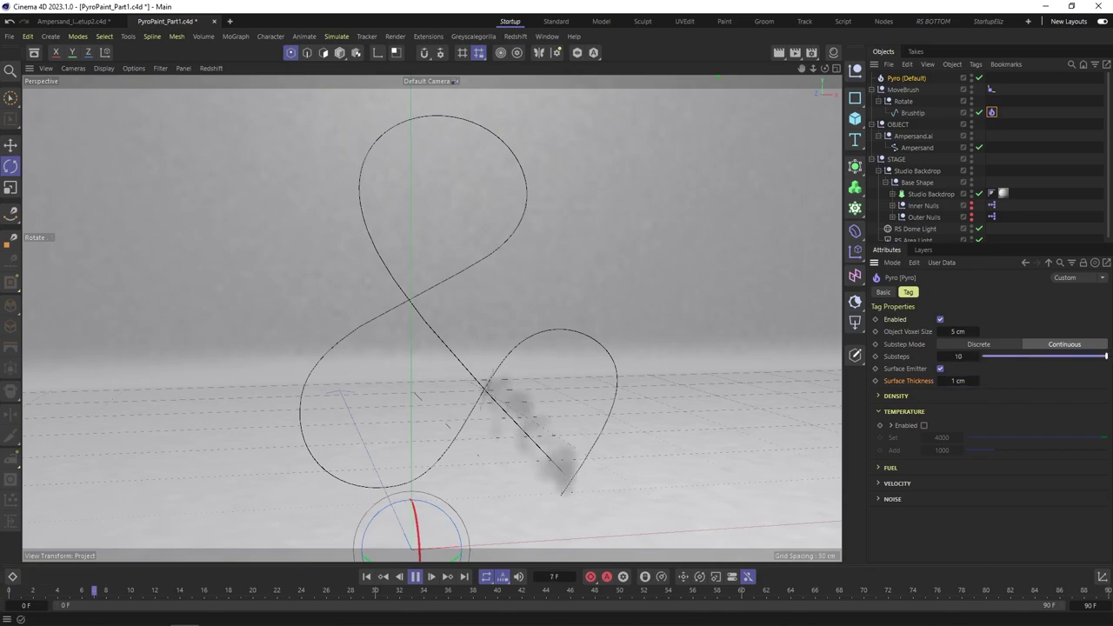
{"action": "left_click", "coordinate": [878, 397]}
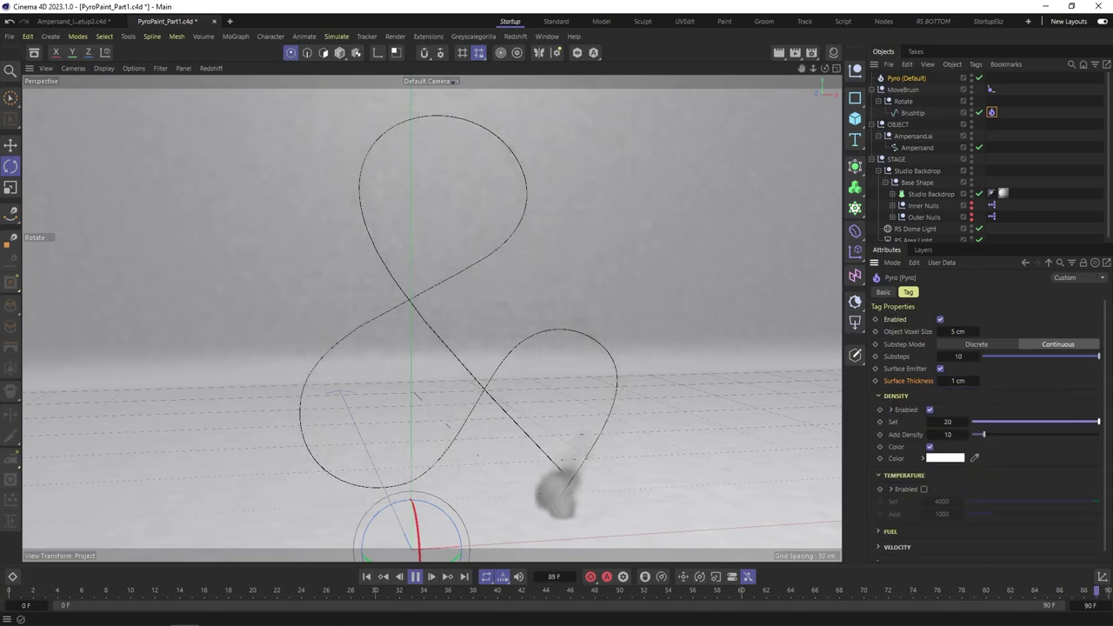
Step: Set the Brushtip Pyro tag's Add Density to 0 and its Object Voxel Size to 1 cm
{"action": "left_click", "coordinate": [951, 435]}
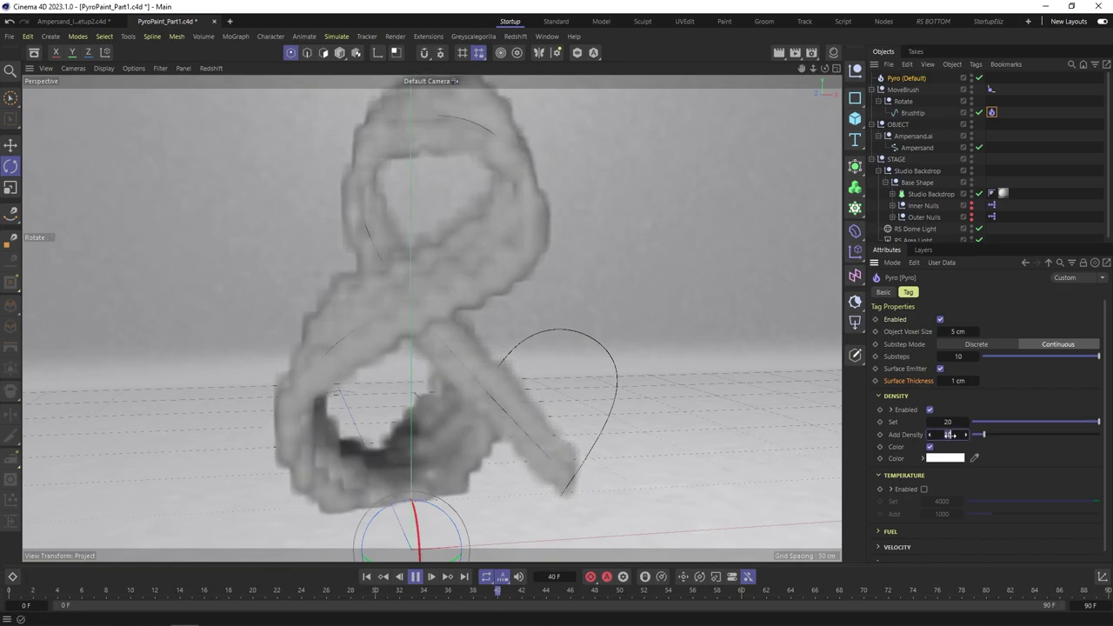
{"action": "type", "text": "0"}
{"action": "key", "text": "Return"}
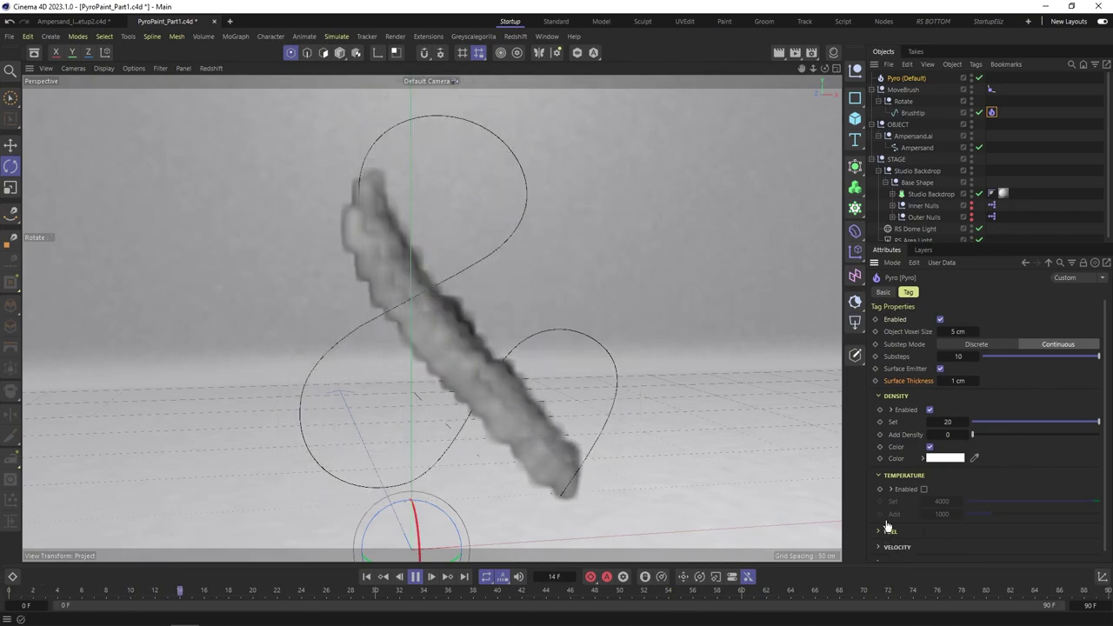
{"action": "left_click", "coordinate": [878, 477]}
{"action": "left_click", "coordinate": [879, 508]}
{"action": "left_click", "coordinate": [880, 508]}
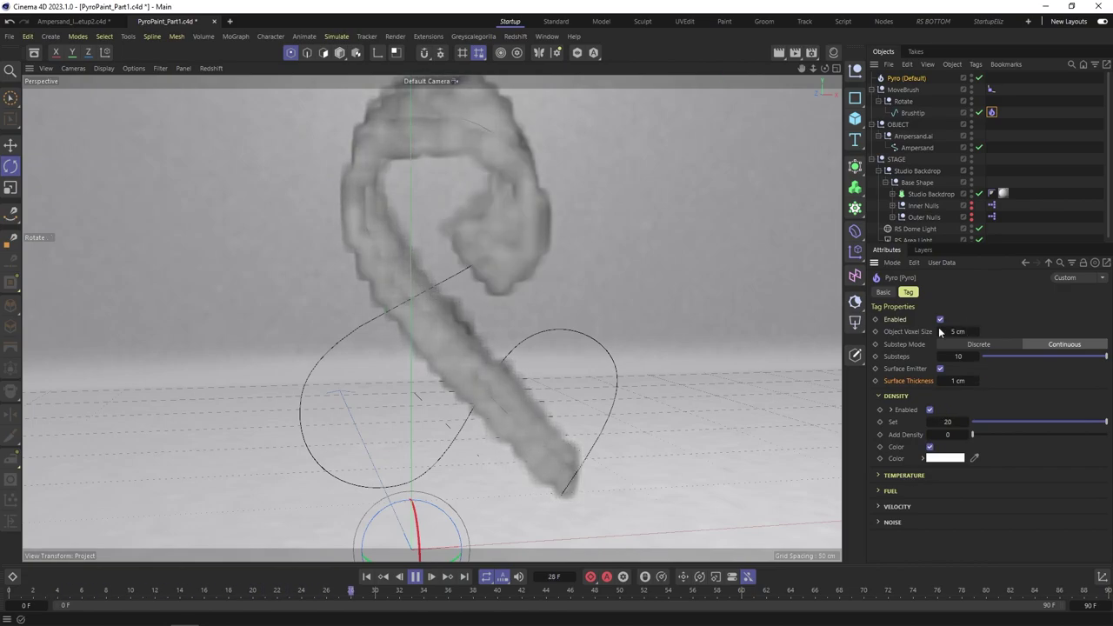
{"action": "type", "text": "1"}
{"action": "key", "text": "Return"}
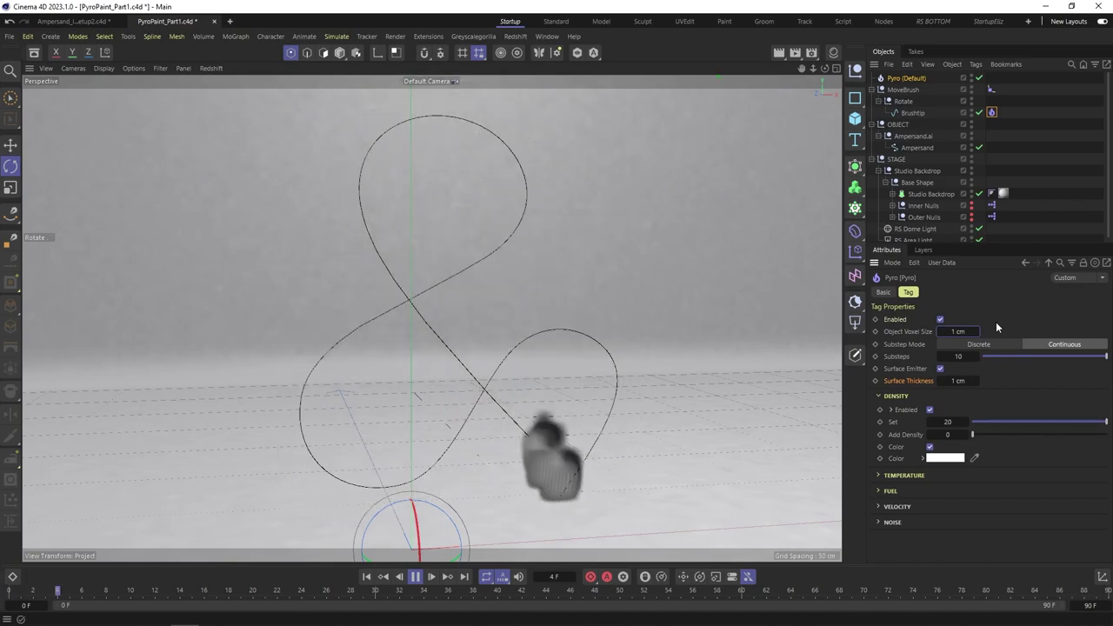
Step: Set the Voxel Size of the Pyro output object to 1 cm
{"action": "left_click", "coordinate": [900, 80]}
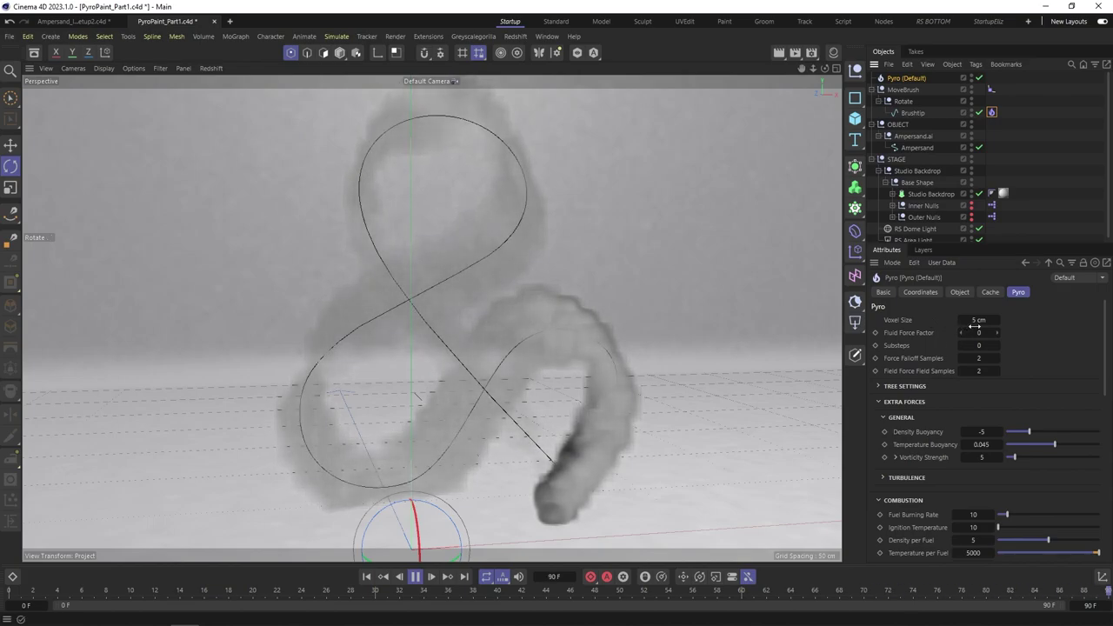
{"action": "type", "text": "1"}
{"action": "key", "text": "Return"}
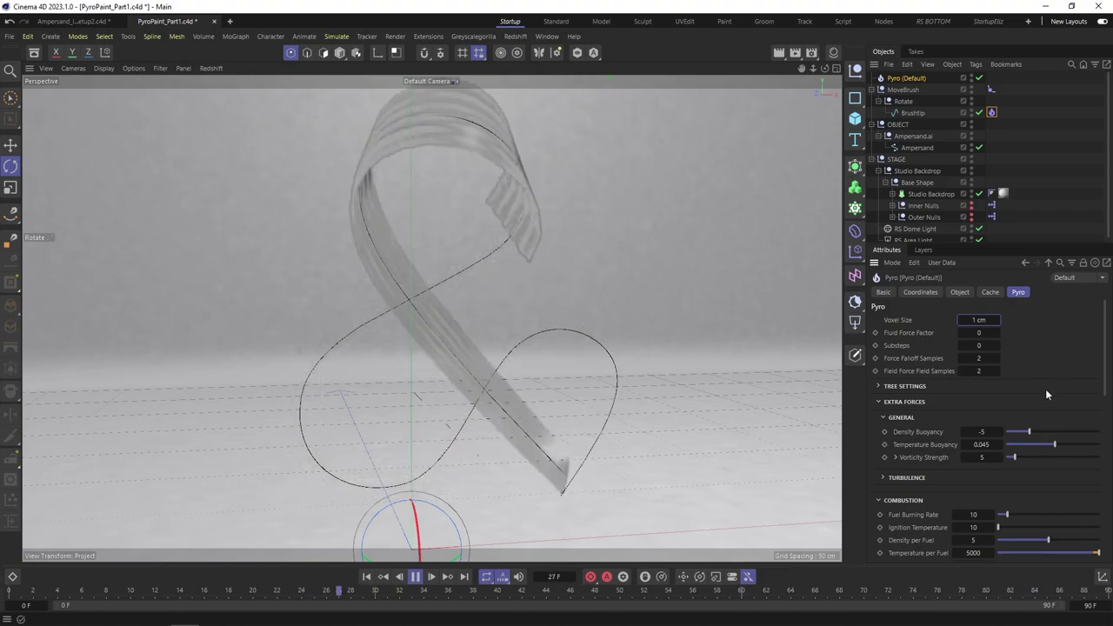
Step: Review the Pyro output's Turbulence settings and set its Relative Density Dissipation to 0 %
{"action": "scroll", "coordinate": [1107, 381], "scroll_direction": "down", "scroll_amount": 2}
{"action": "left_click", "coordinate": [883, 410]}
{"action": "left_click_drag", "start_coordinate": [995, 423], "coordinate": [974, 423]}
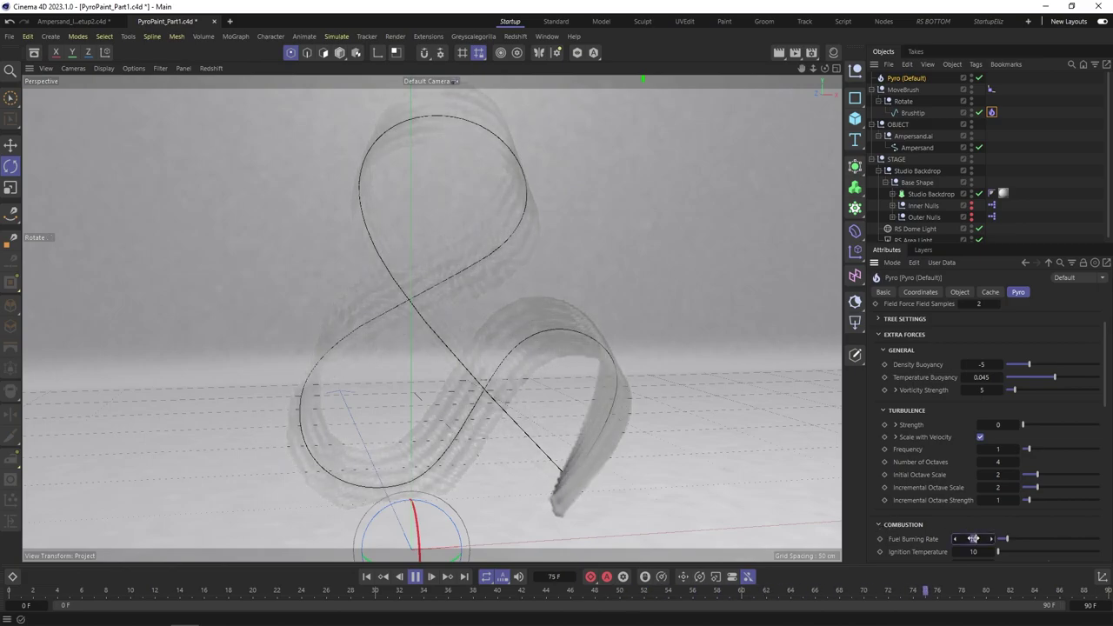
{"action": "left_click", "coordinate": [902, 524]}
{"action": "left_click", "coordinate": [905, 409]}
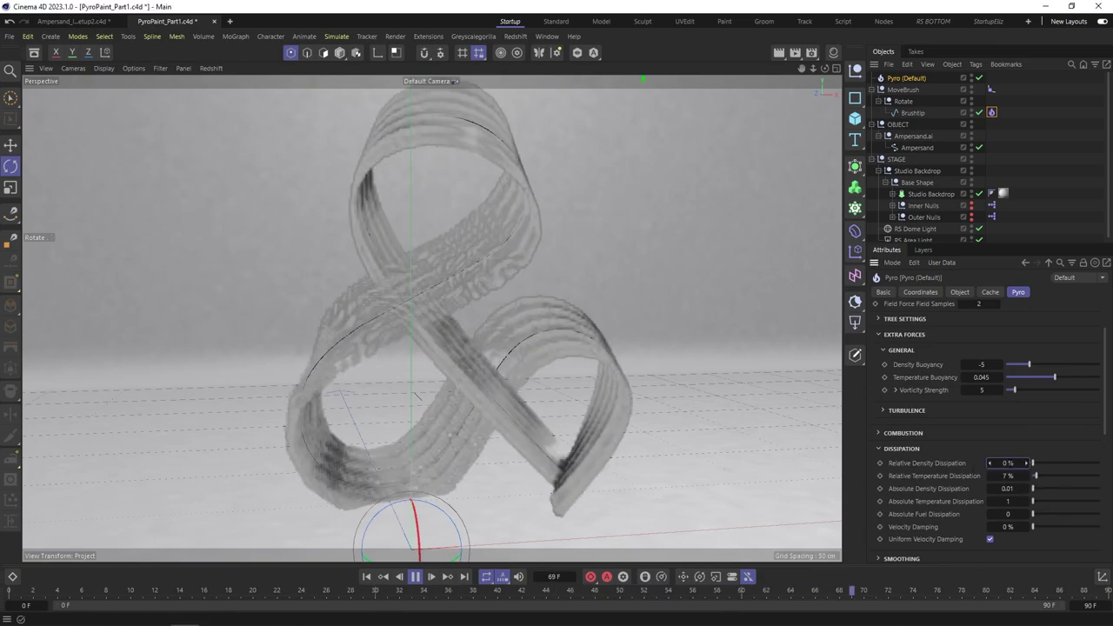
{"action": "left_click_drag", "start_coordinate": [1002, 476], "coordinate": [973, 477]}
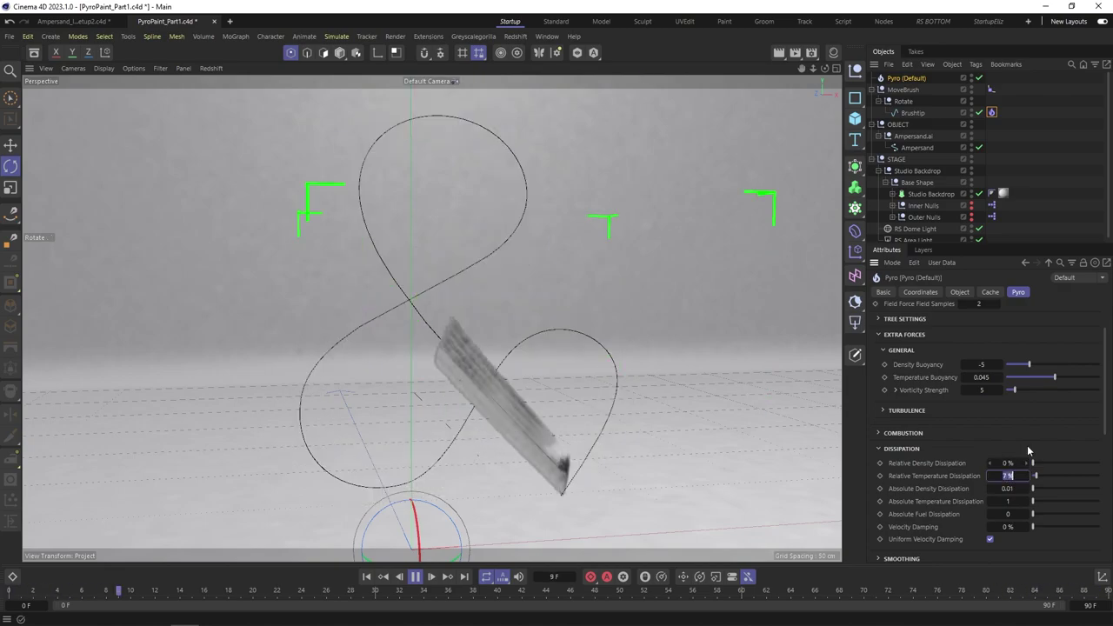
{"action": "left_click", "coordinate": [876, 450]}
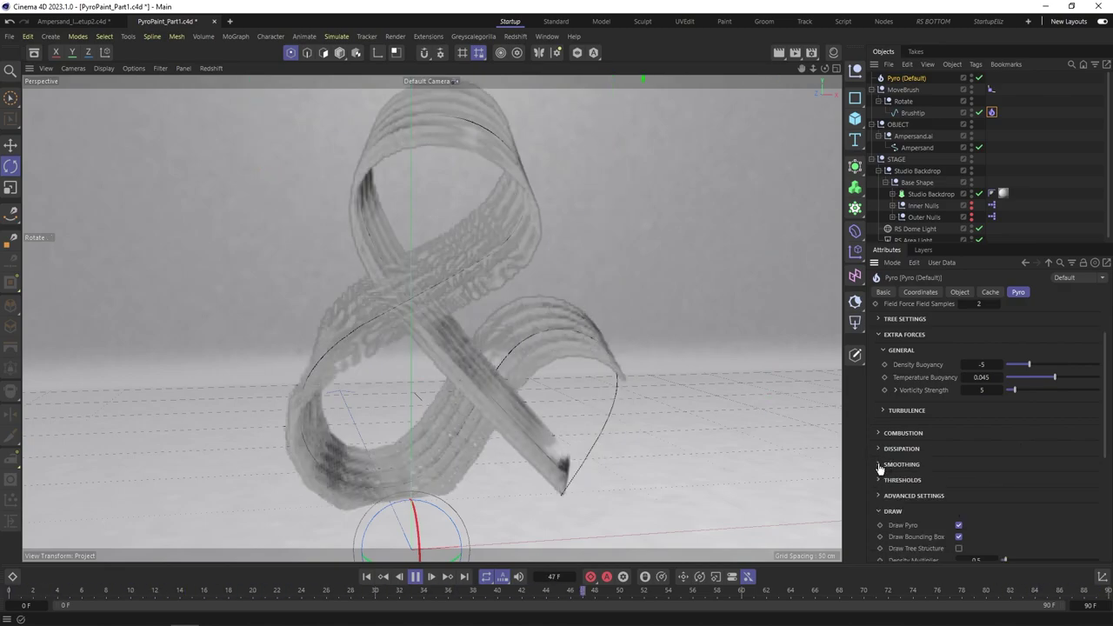
Step: Set the Pyro output's Density Smooth Factor to 9.2 % in the Smoothing settings
{"action": "left_click", "coordinate": [879, 464]}
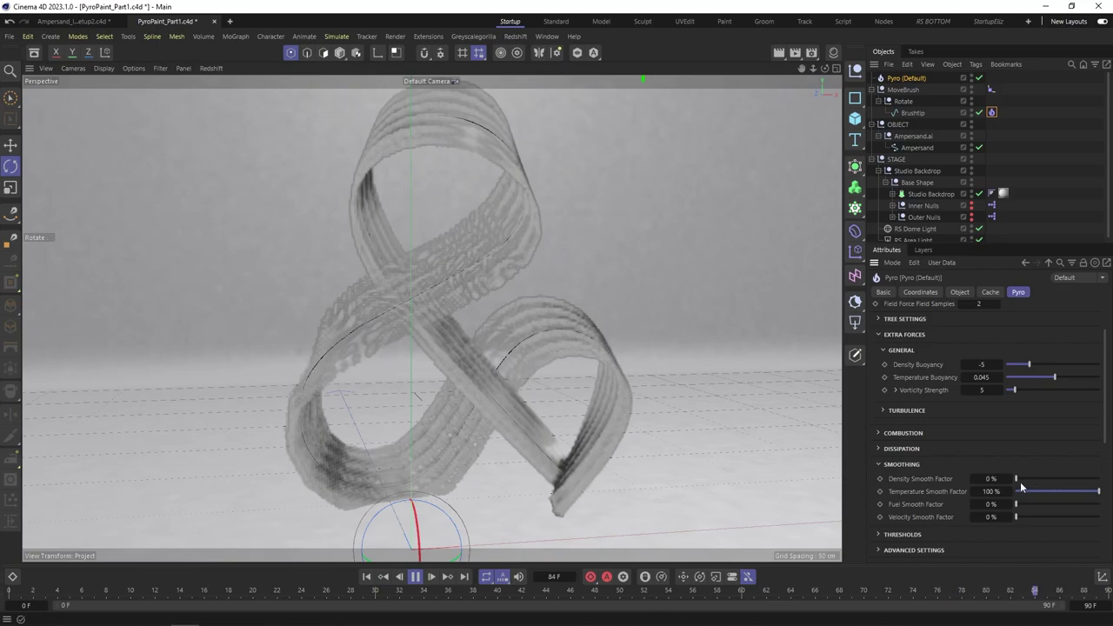
{"action": "left_click", "coordinate": [991, 478]}
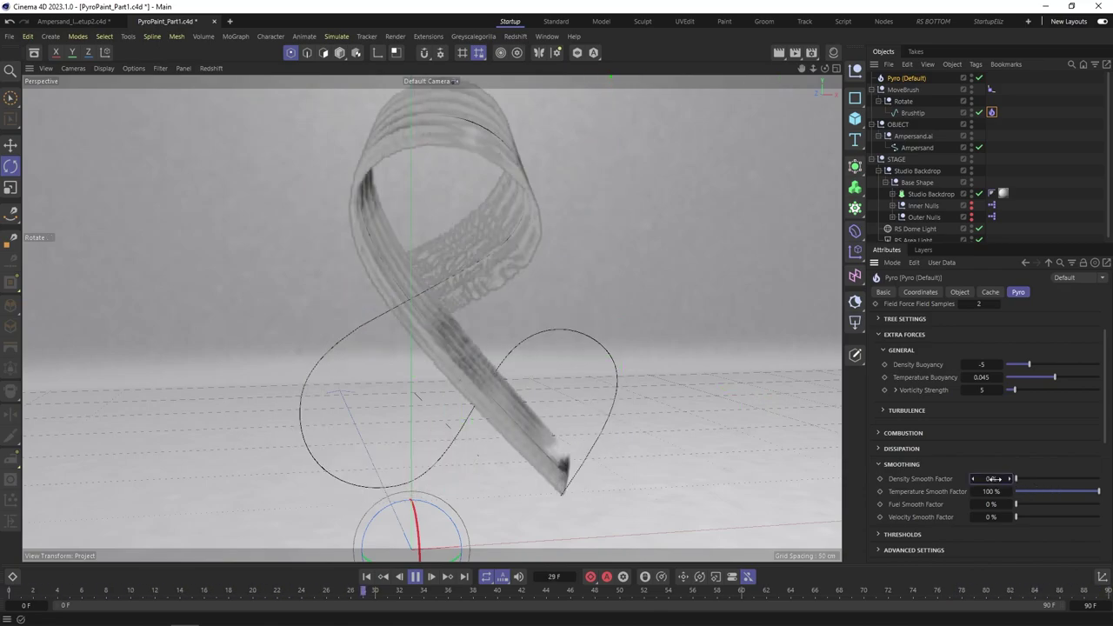
{"action": "type", "text": "3"}
{"action": "key", "text": "Return"}
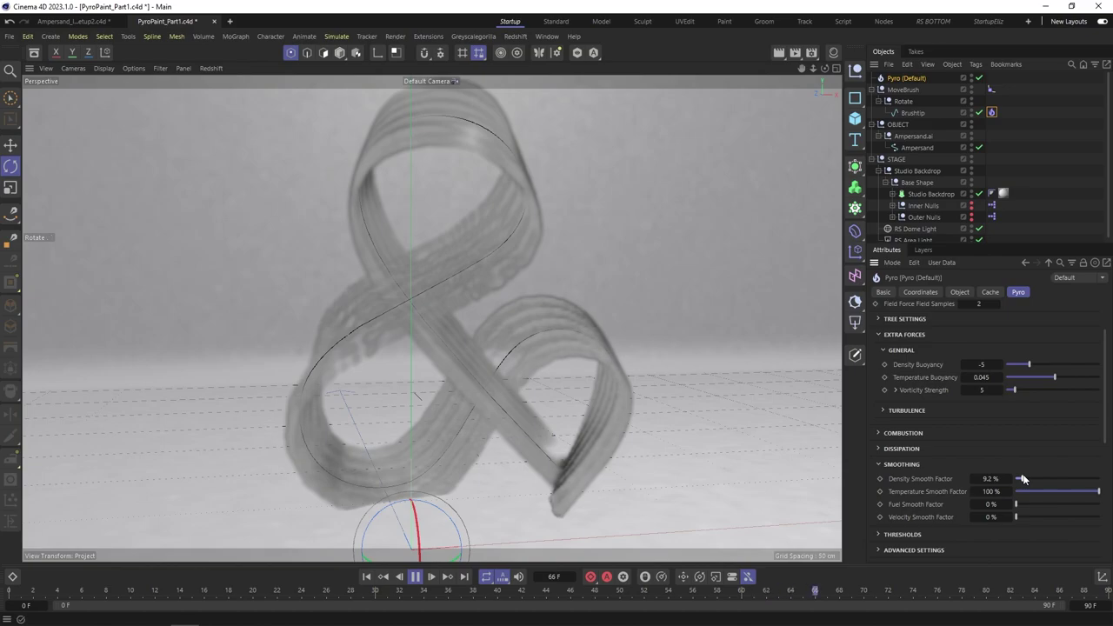
{"action": "left_click", "coordinate": [878, 464]}
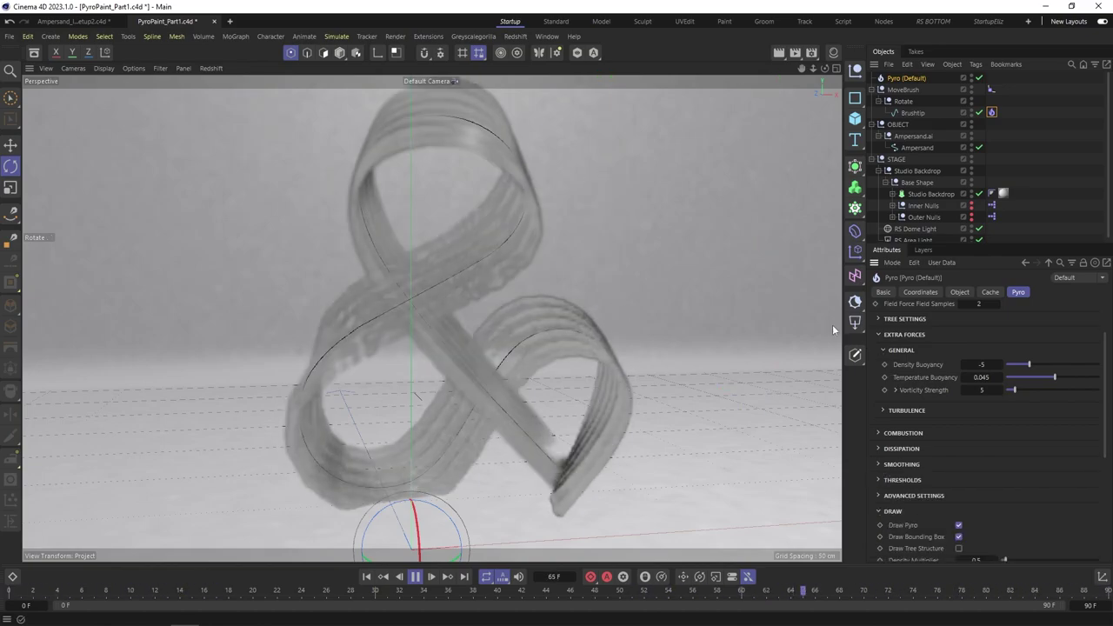
Step: Stop the playback and add a Collider simulation tag to the Studio Backdrop loft object
{"action": "scroll", "coordinate": [532, 374], "scroll_direction": "down", "scroll_amount": 3}
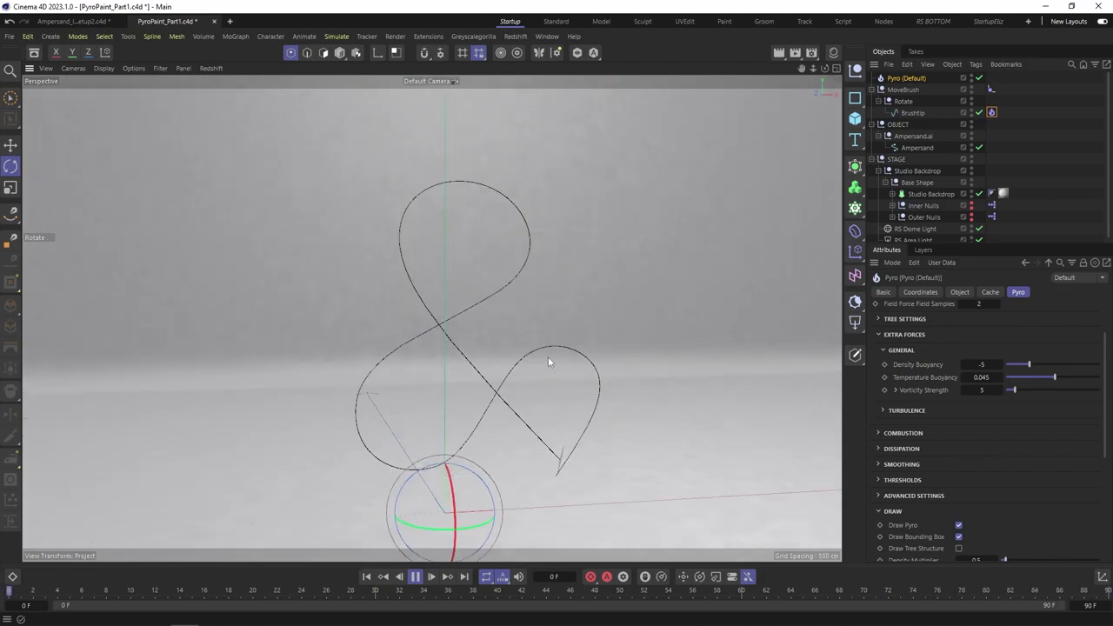
{"action": "left_click", "coordinate": [416, 577]}
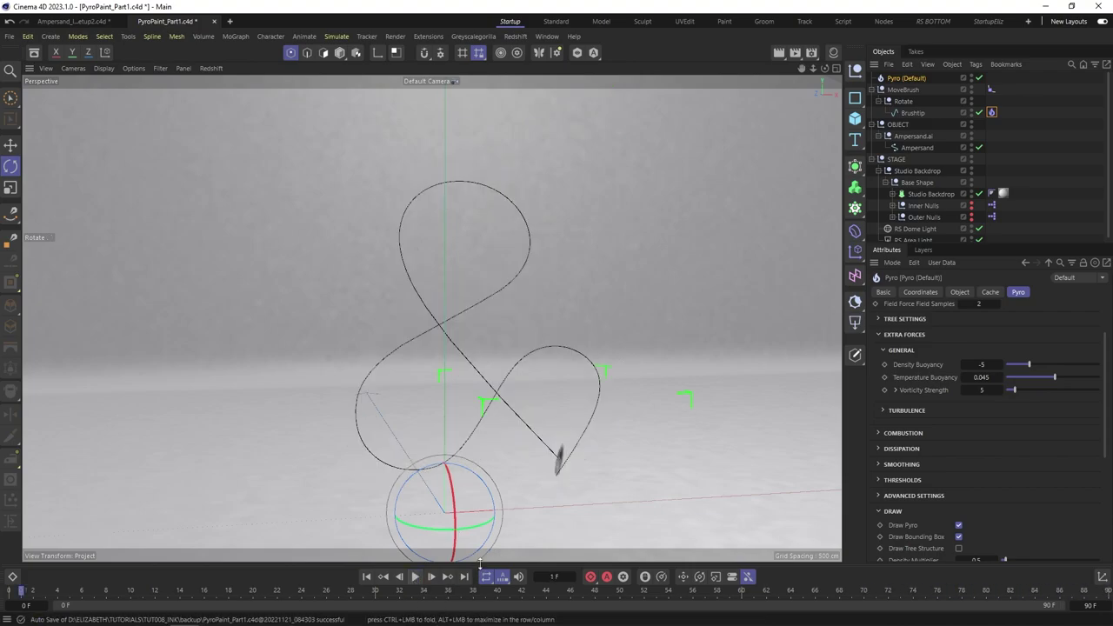
{"action": "left_click", "coordinate": [932, 196]}
{"action": "right_click", "coordinate": [929, 192]}
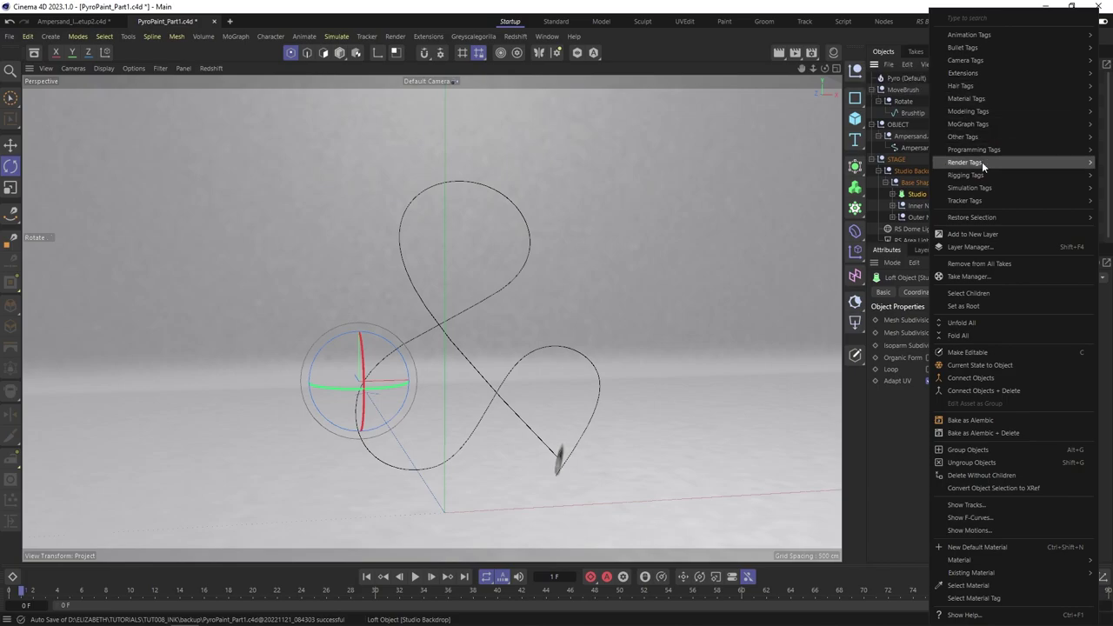
{"action": "mouse_move", "coordinate": [973, 188]}
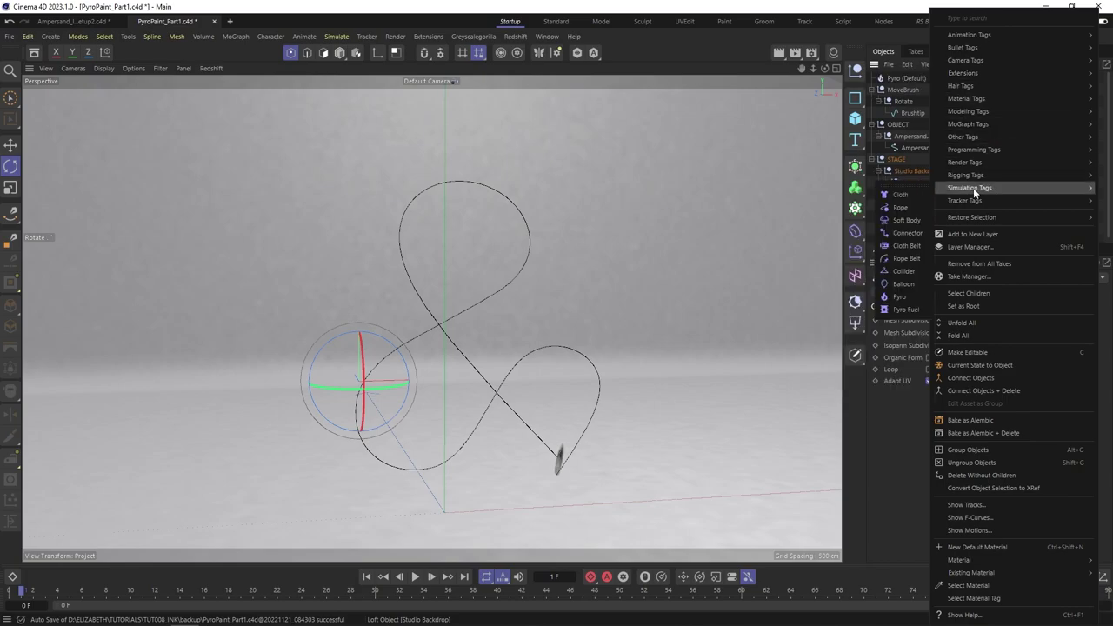
{"action": "left_click", "coordinate": [903, 272]}
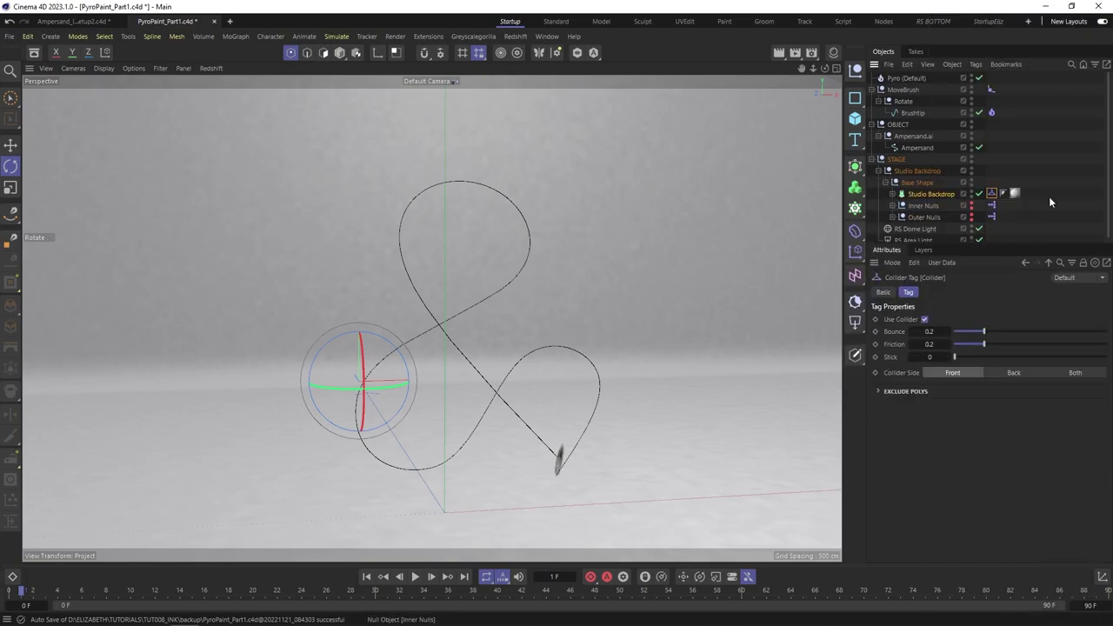
{"action": "left_click", "coordinate": [1008, 155]}
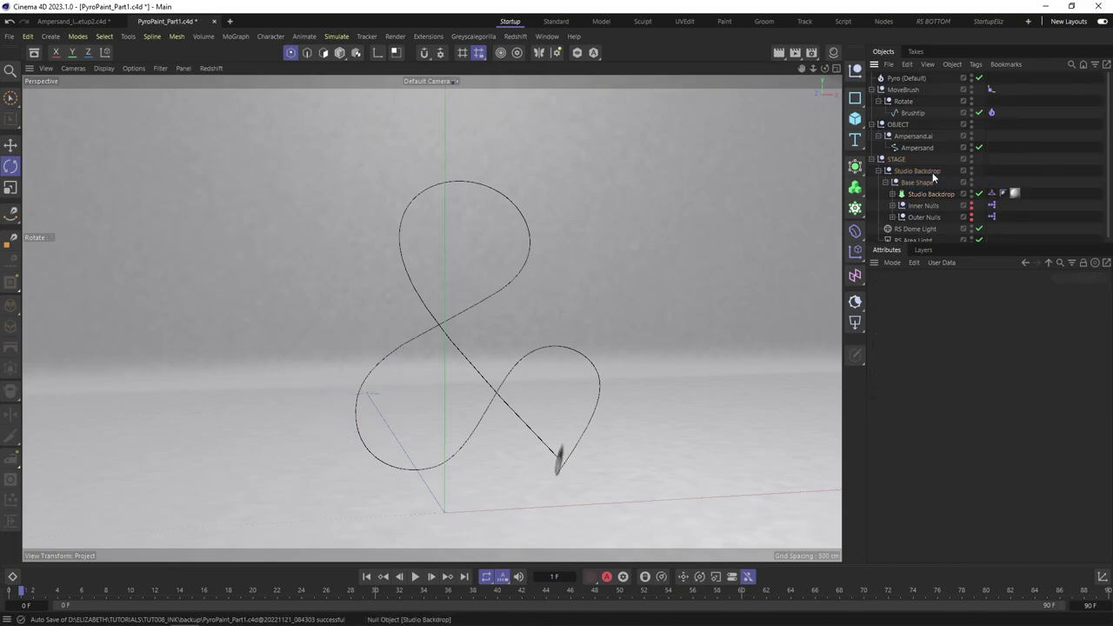
Step: Move the parent Studio Backdrop null down by about 1 cm and play the simulation
{"action": "left_click", "coordinate": [913, 172]}
{"action": "key", "text": "e"}
{"action": "left_click_drag", "start_coordinate": [451, 452], "coordinate": [451, 453]}
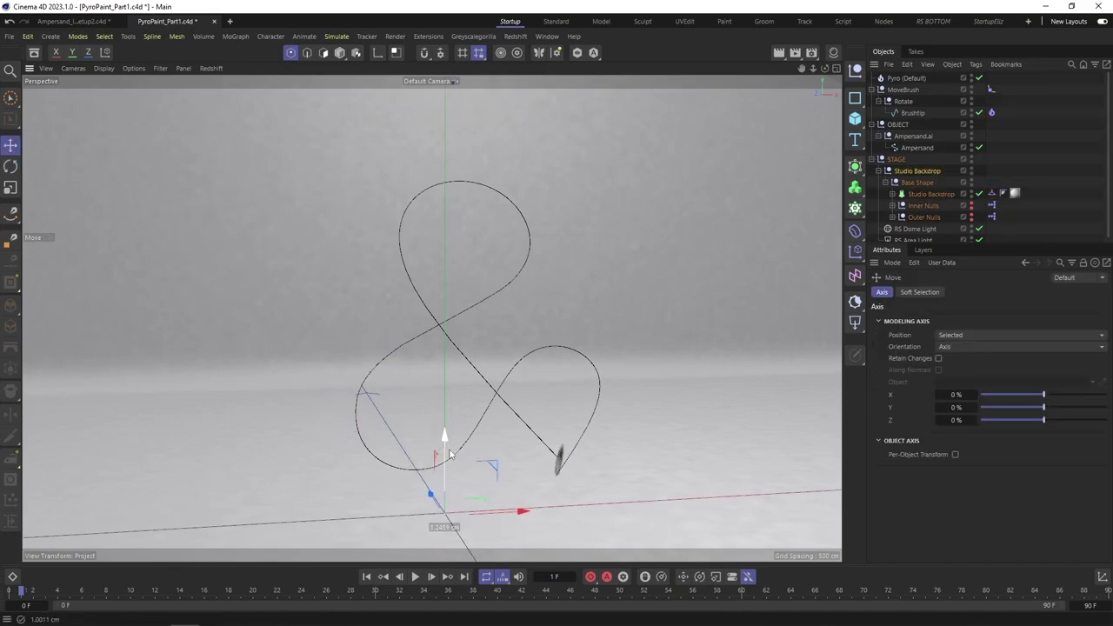
{"action": "left_click", "coordinate": [415, 577]}
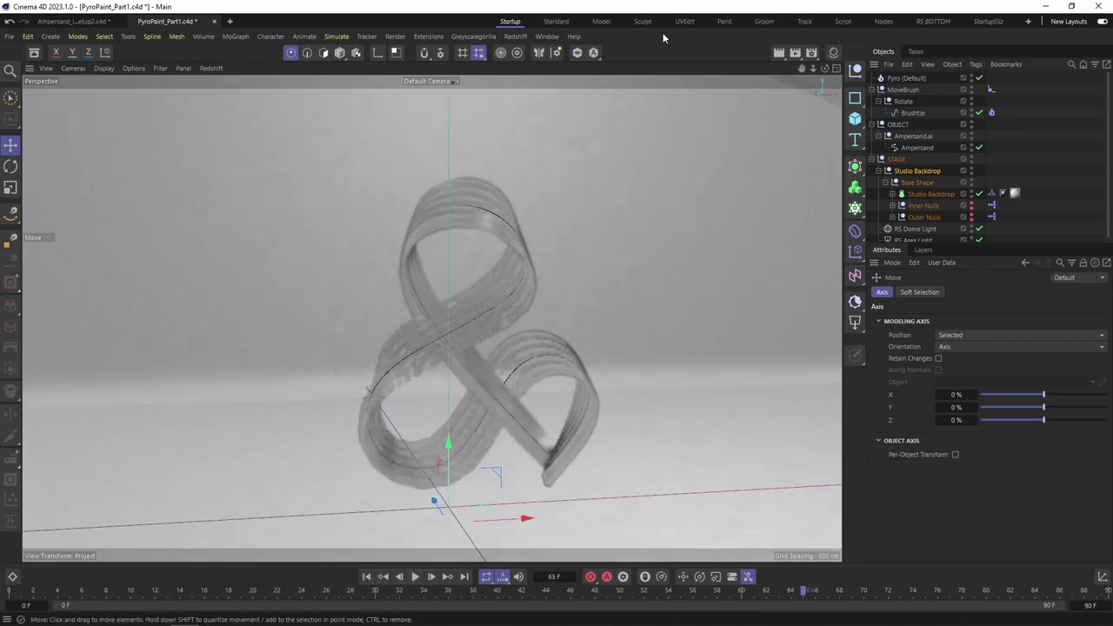
Step: Add a Gravity force object to the scene
{"action": "left_click", "coordinate": [337, 36]}
{"action": "mouse_move", "coordinate": [344, 57]}
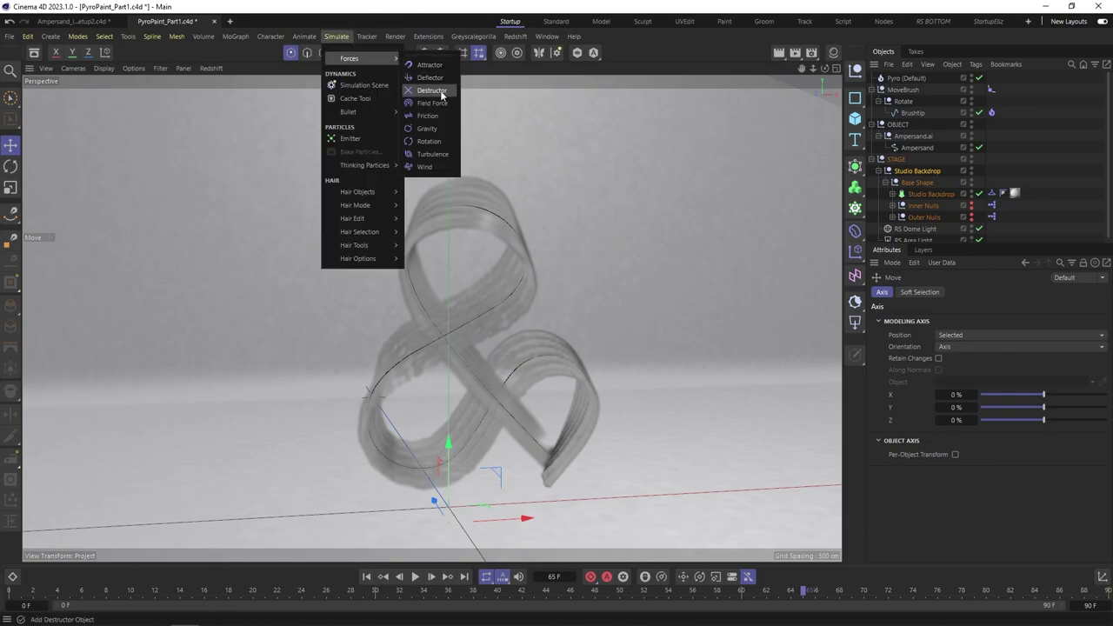
{"action": "left_click", "coordinate": [445, 128]}
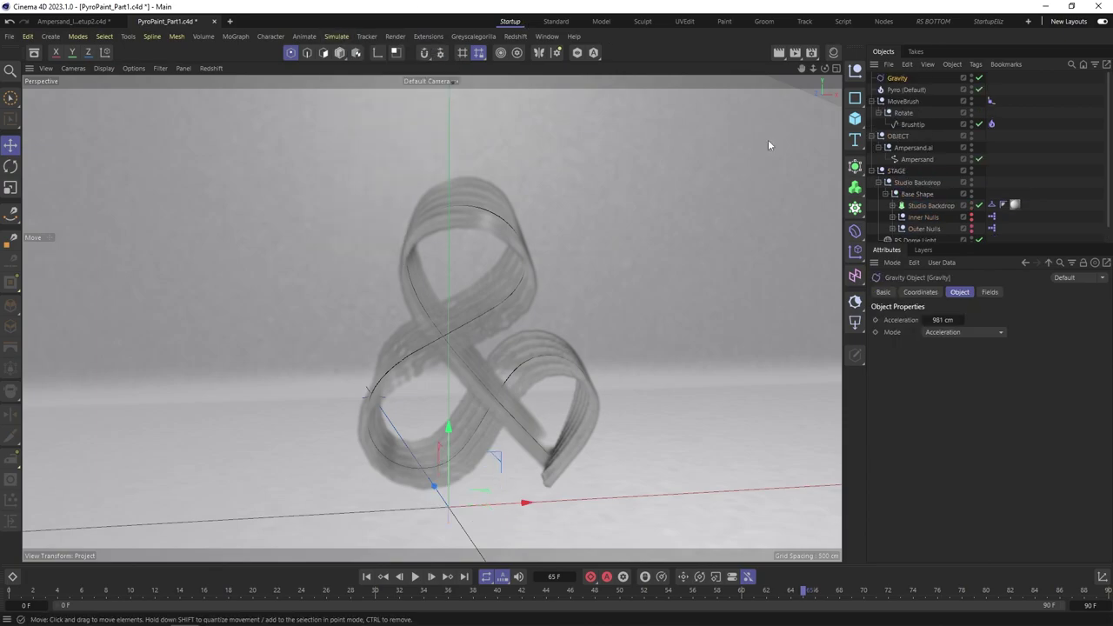
Step: Restart the simulation from the first frame and add a Spherical Field to the Gravity object's fields
{"action": "left_click", "coordinate": [991, 292]}
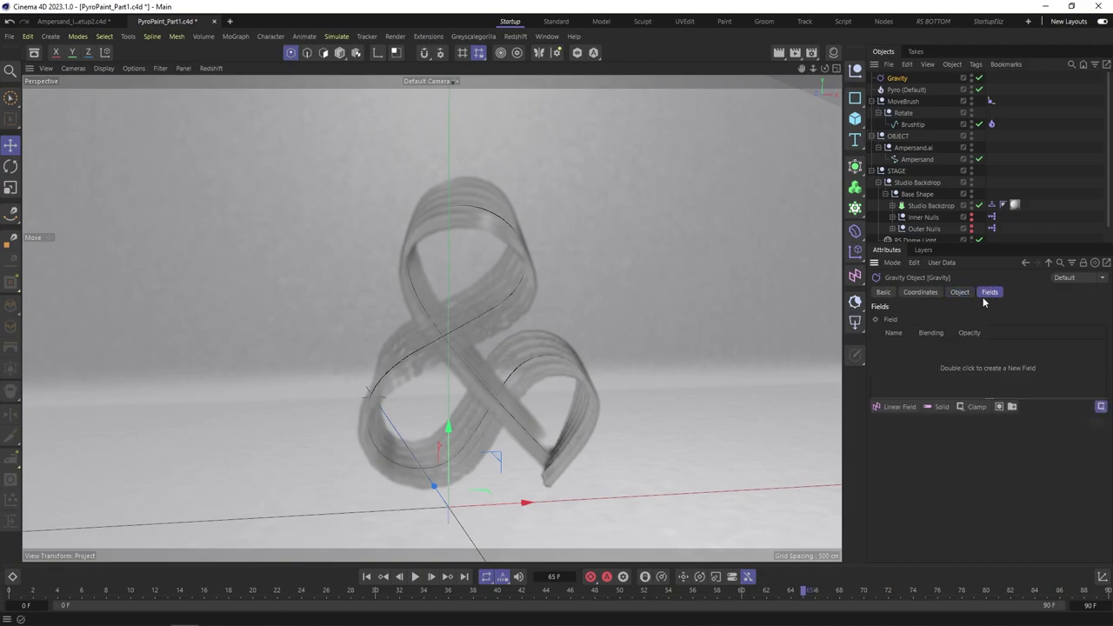
{"action": "left_click", "coordinate": [366, 577]}
{"action": "left_click", "coordinate": [415, 577]}
{"action": "left_click", "coordinate": [901, 412]}
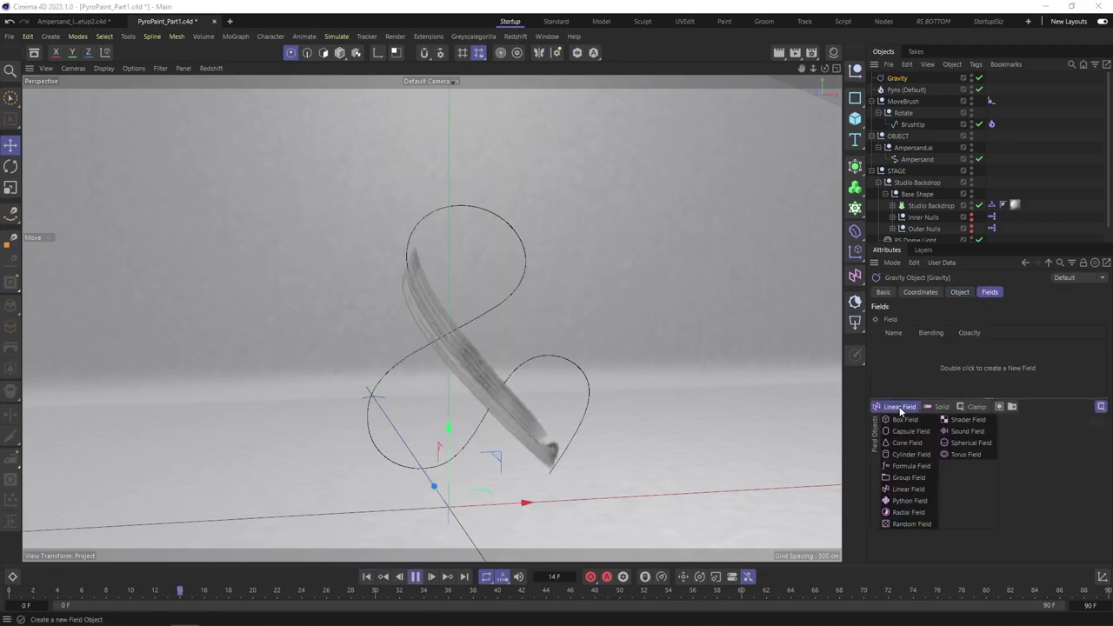
{"action": "left_click", "coordinate": [967, 443]}
Step: Shrink the Spherical Field to about 32.4 cm and move it over the lower-right end of the ampersand
{"action": "key", "text": "t"}
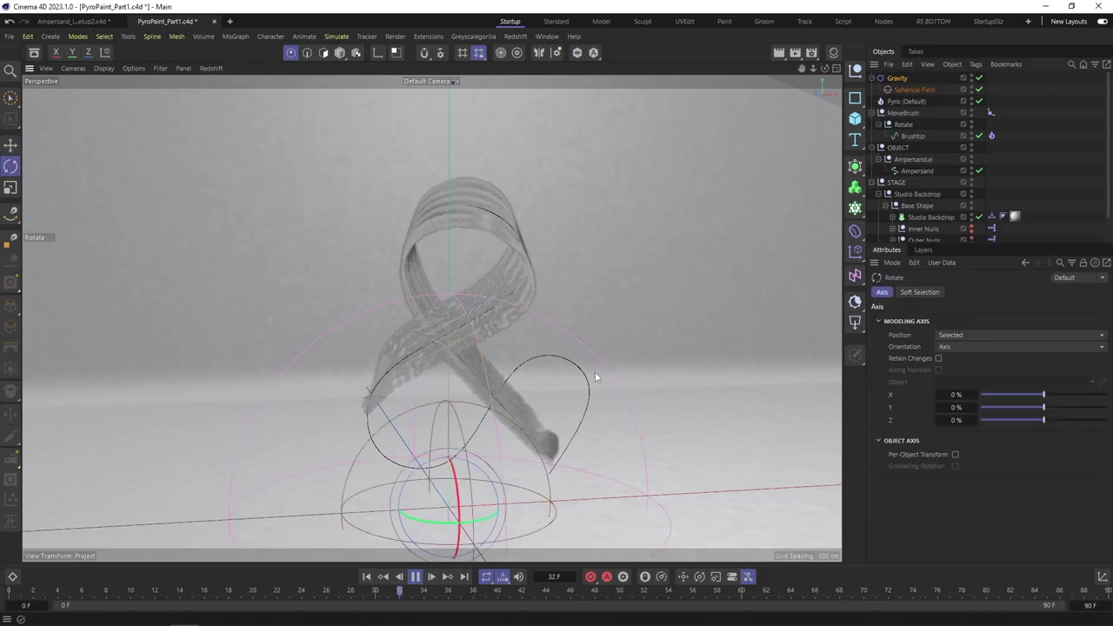
{"action": "left_click_drag", "start_coordinate": [465, 461], "coordinate": [380, 528]}
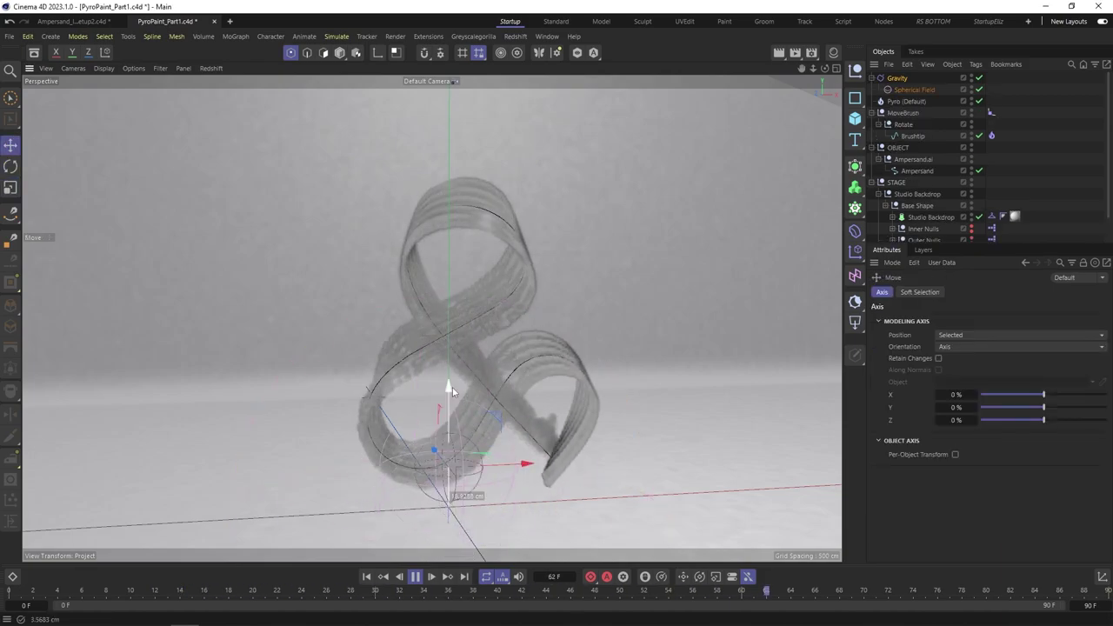
{"action": "left_click_drag", "start_coordinate": [630, 425], "coordinate": [631, 426]}
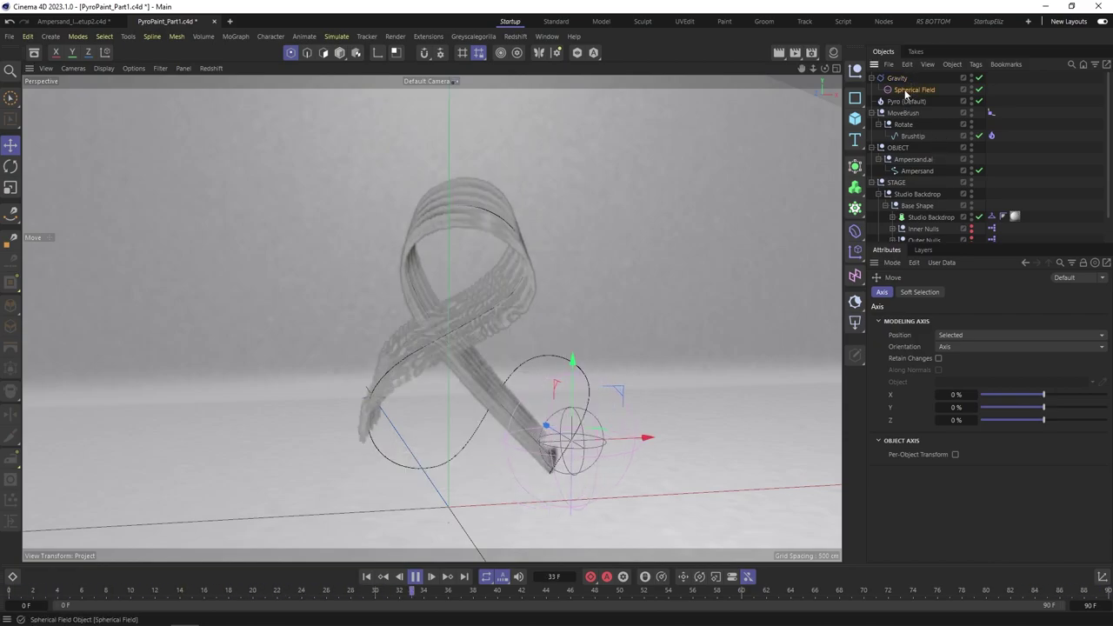
Step: Duplicate the Spherical Field, add the copy to the Gravity object's field list and set its blending to Max
{"action": "left_click_drag", "start_coordinate": [911, 86], "coordinate": [908, 85], "text": "ctrl"}
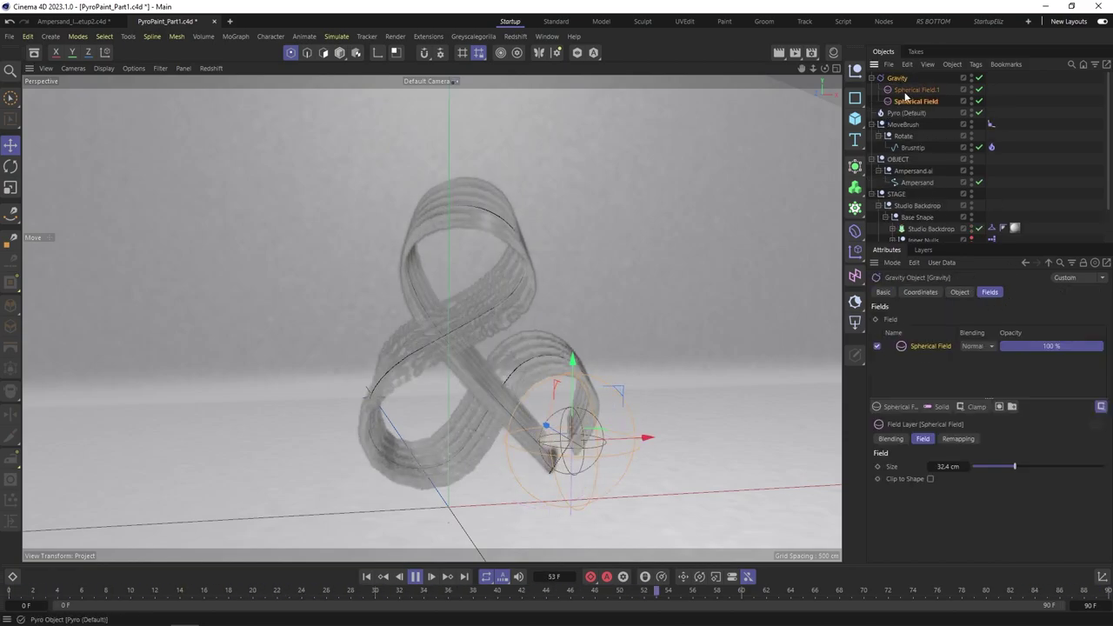
{"action": "left_click_drag", "start_coordinate": [933, 347], "coordinate": [935, 354]}
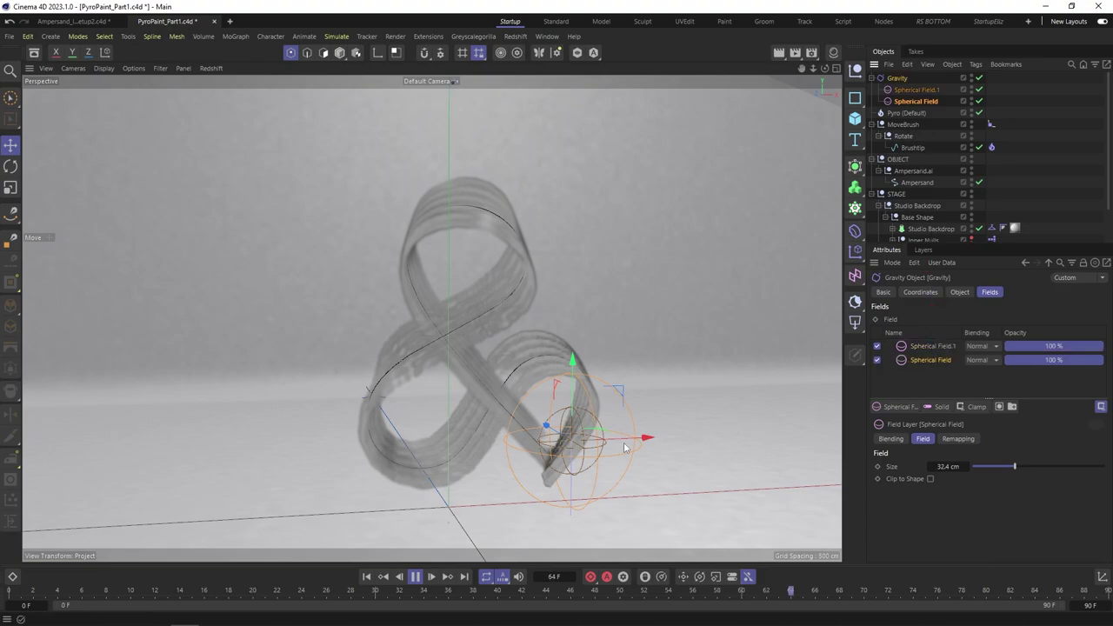
{"action": "left_click", "coordinate": [983, 348]}
{"action": "left_click", "coordinate": [993, 459]}
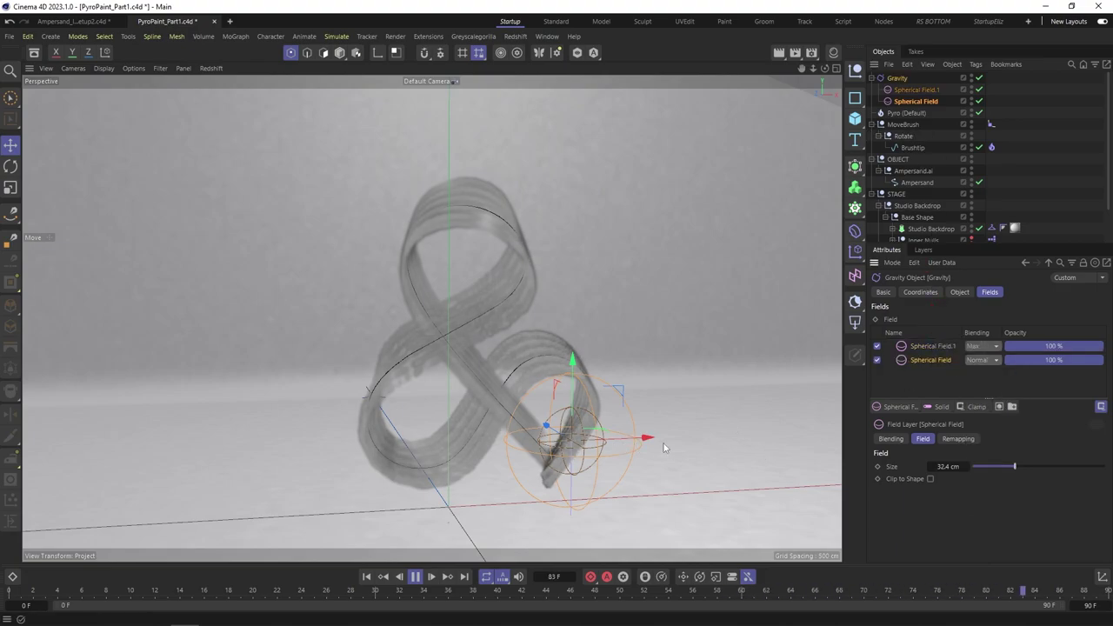
Step: Position the two spherical fields on the ampersand, the original at its left bend and the copy at its lower-right end
{"action": "left_click_drag", "start_coordinate": [376, 386], "coordinate": [539, 376], "text": "alt"}
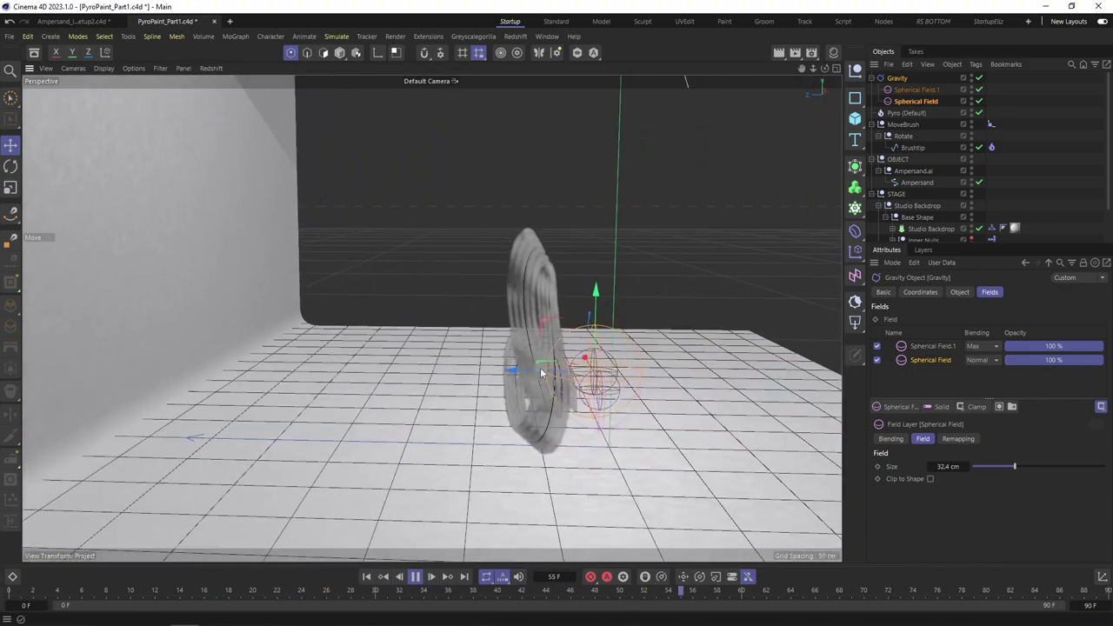
{"action": "left_click", "coordinate": [904, 91]}
{"action": "mouse_move", "coordinate": [526, 391]}
{"action": "left_mouse_down", "text": "alt"}
{"action": "mouse_move", "coordinate": [469, 387]}
{"action": "mouse_move", "coordinate": [512, 393]}
{"action": "mouse_move", "coordinate": [526, 371]}
{"action": "left_mouse_up", "text": "alt"}
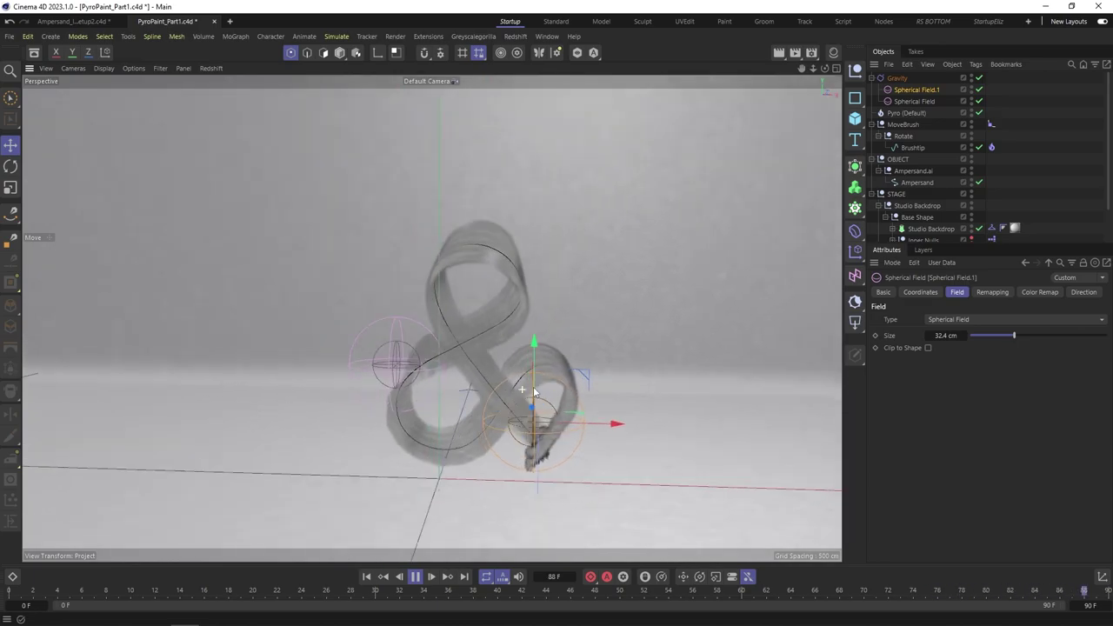
{"action": "left_click", "coordinate": [896, 77]}
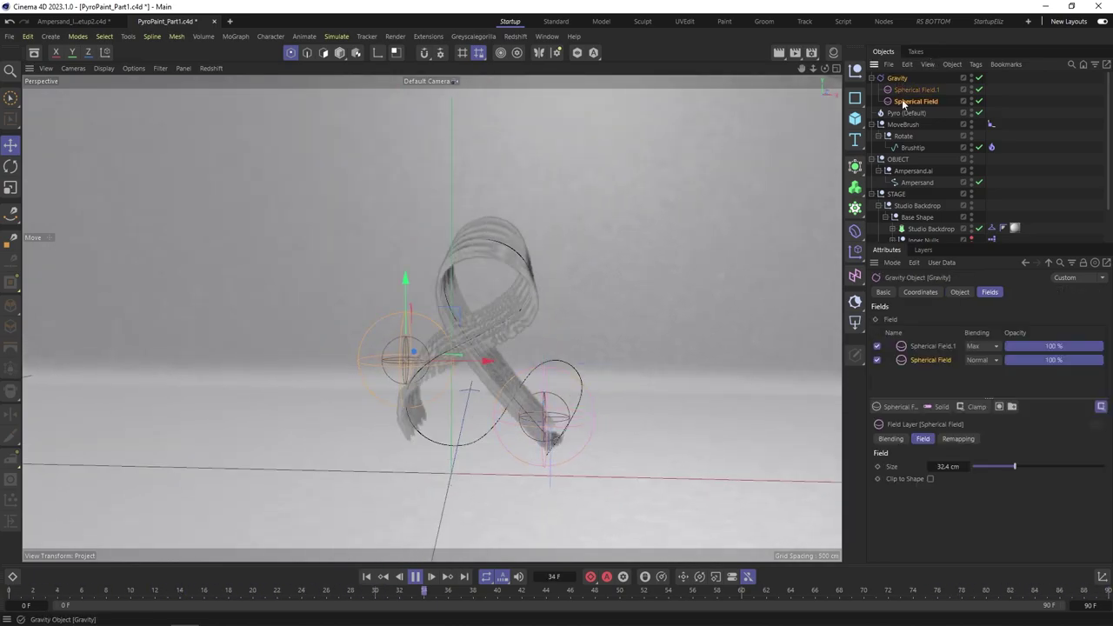
Step: Set the Gravity object's acceleration to 1000 cm
{"action": "left_click", "coordinate": [958, 294]}
{"action": "type", "text": "317.844"}
{"action": "key", "text": "Return"}
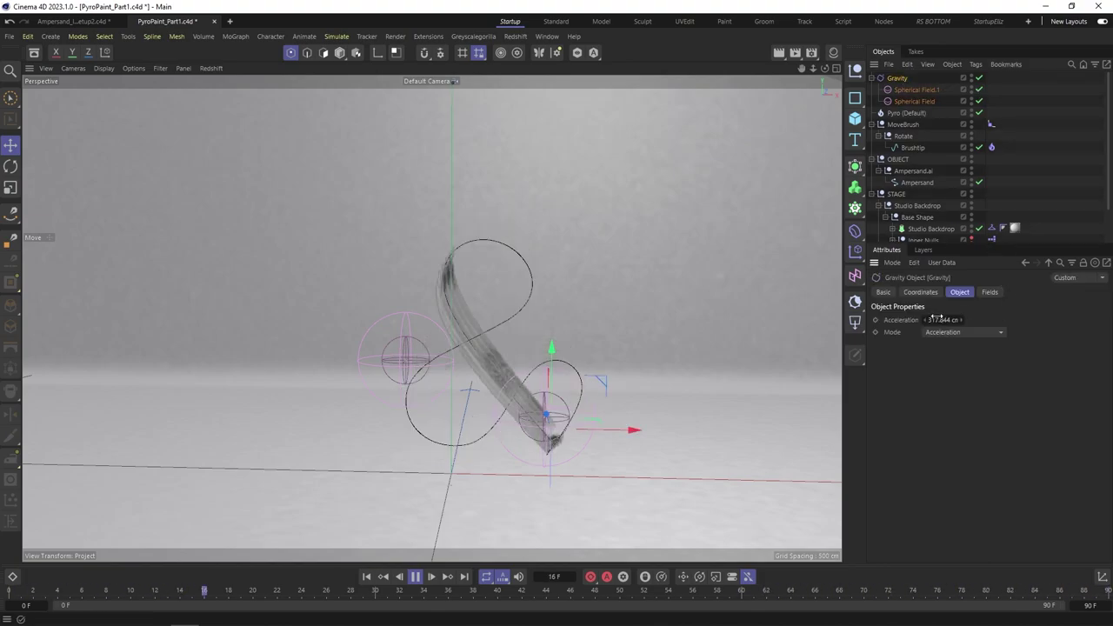
{"action": "double_click", "coordinate": [936, 319]}
{"action": "type", "text": "1000"}
{"action": "key", "text": "Return"}
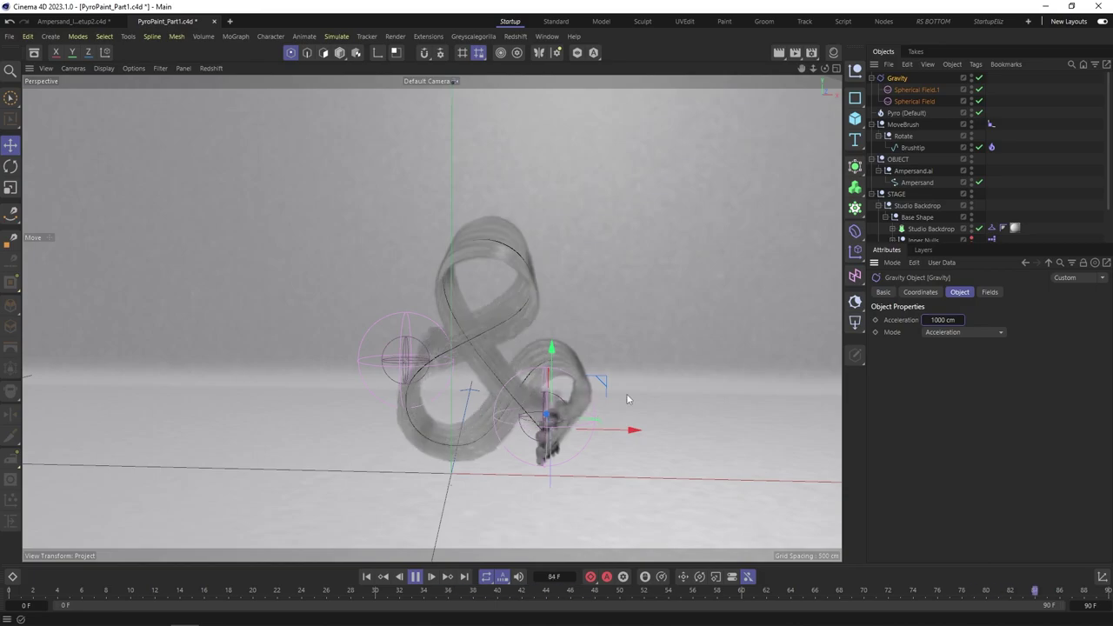
Step: Raise the Pyro object's Density Buoyancy to 10 in its general extra forces
{"action": "left_click", "coordinate": [906, 113]}
{"action": "left_click", "coordinate": [1018, 292]}
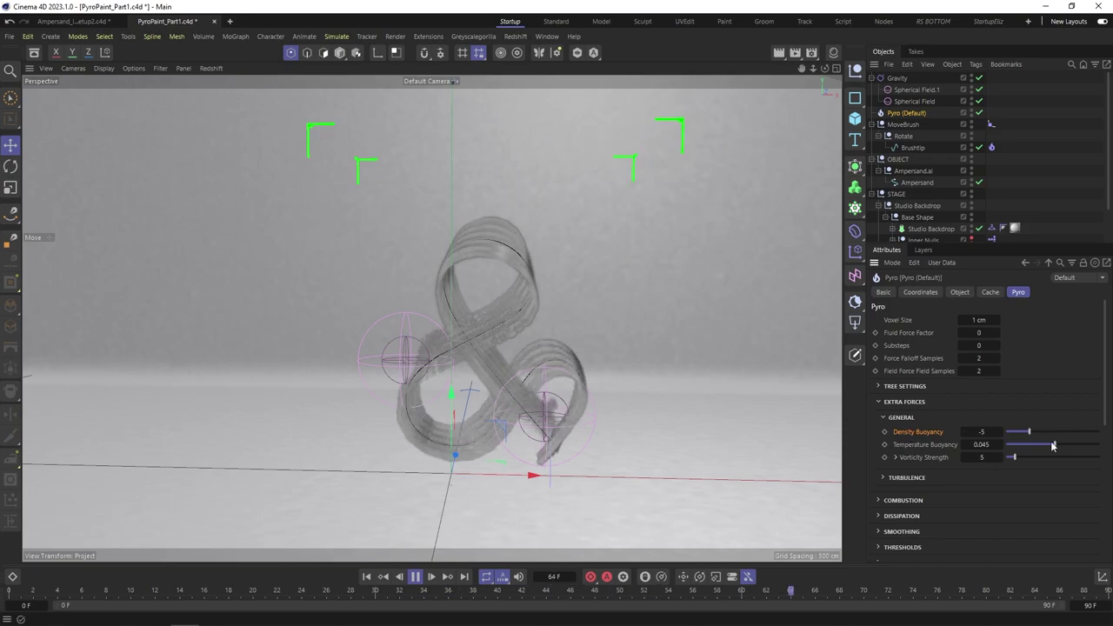
{"action": "left_click_drag", "start_coordinate": [1029, 434], "coordinate": [1036, 434]}
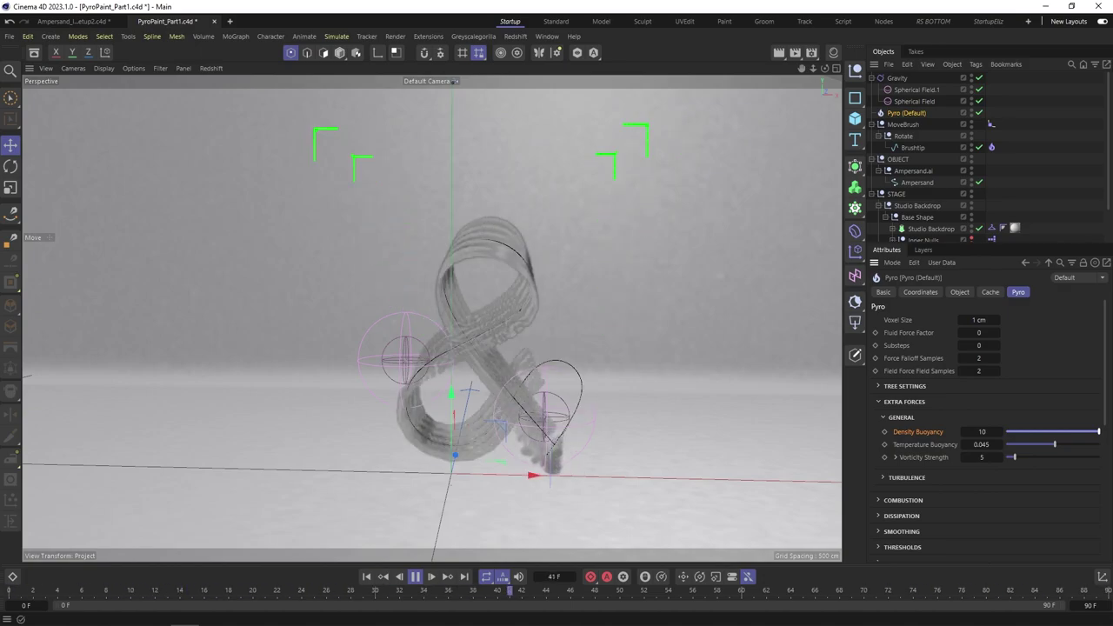
Step: Move the original Spherical Field along X from the ampersand's left bend inward toward the strokes' crossing
{"action": "left_click_drag", "start_coordinate": [622, 367], "coordinate": [609, 278], "text": "alt"}
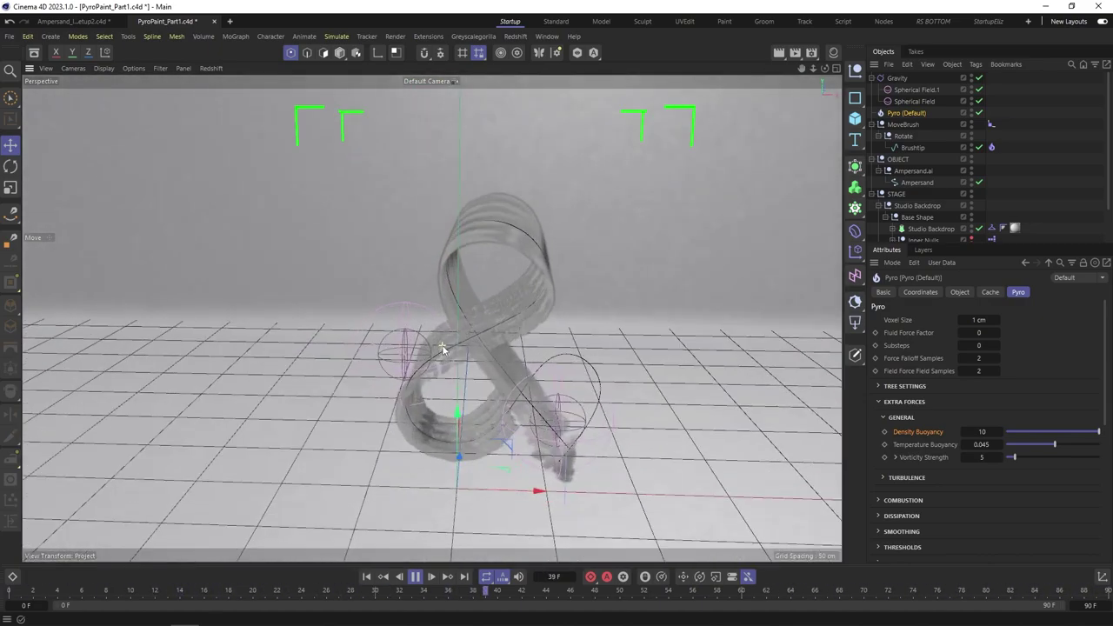
{"action": "left_click", "coordinate": [913, 101]}
{"action": "left_click_drag", "start_coordinate": [479, 354], "coordinate": [524, 357]}
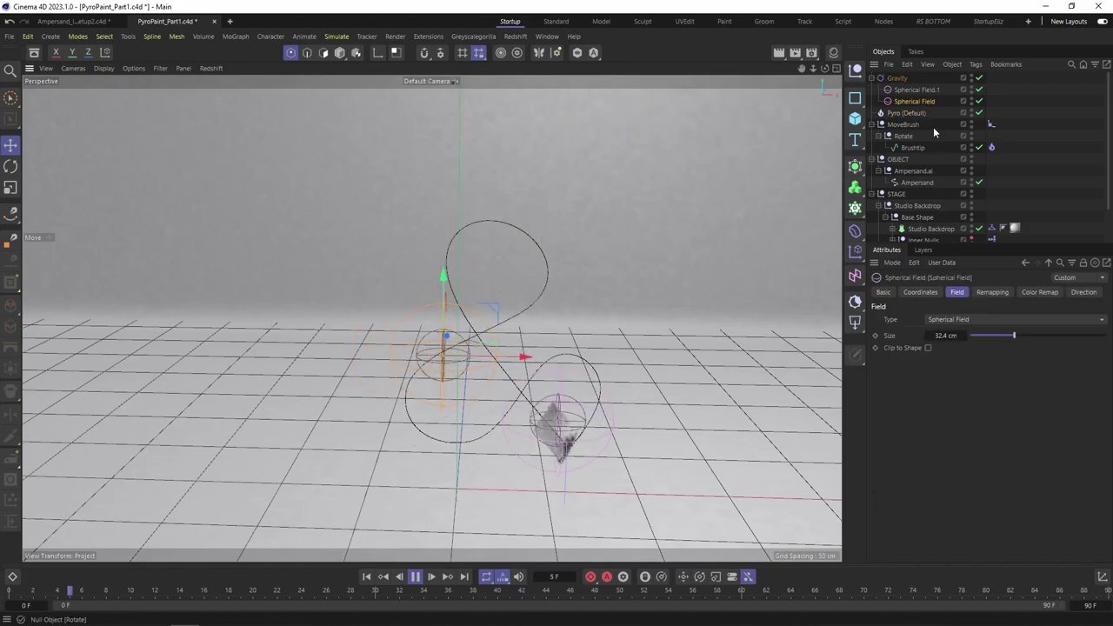
Step: In the Gravity object's field list, set Spherical Field.1 to Add blending and Spherical Field to Normal
{"action": "left_click", "coordinate": [897, 78]}
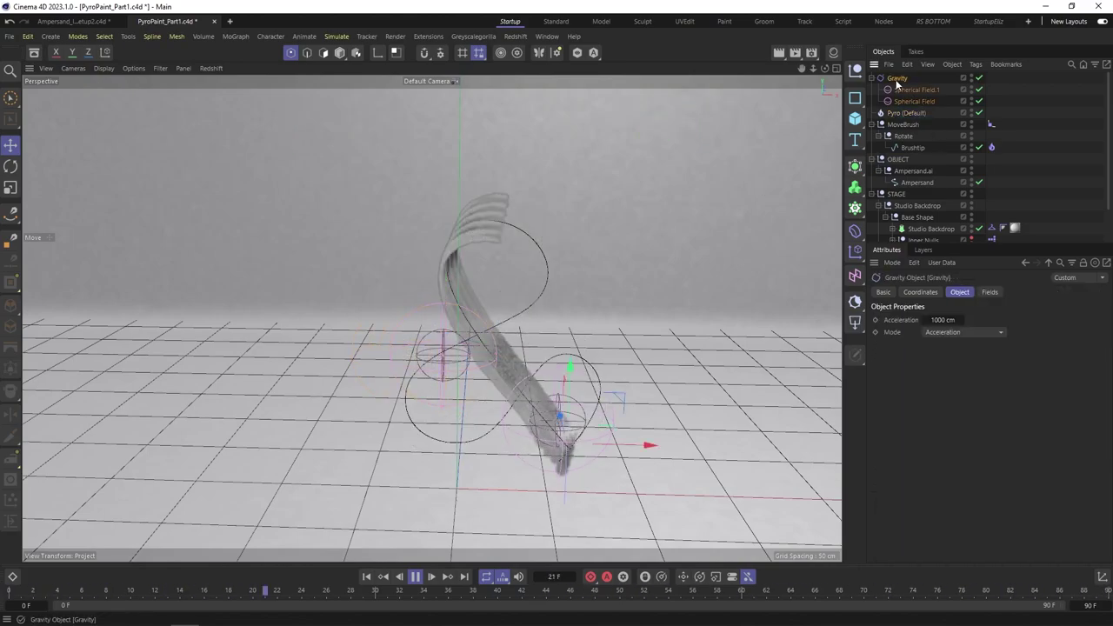
{"action": "left_click", "coordinate": [990, 292]}
{"action": "left_click", "coordinate": [978, 360]}
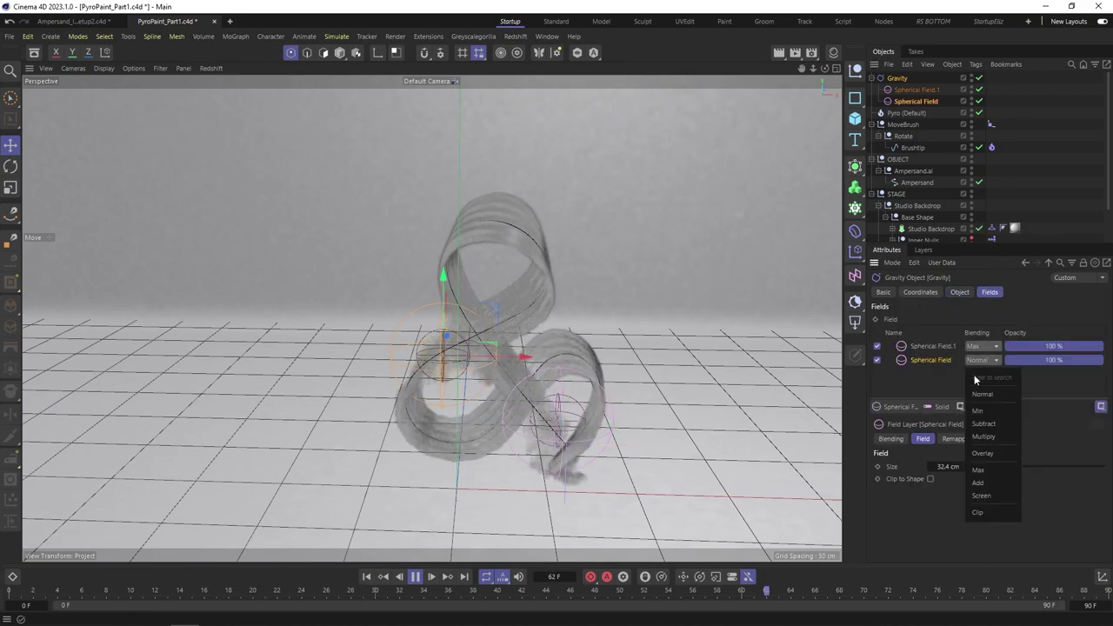
{"action": "left_click", "coordinate": [979, 469]}
{"action": "left_click", "coordinate": [983, 347]}
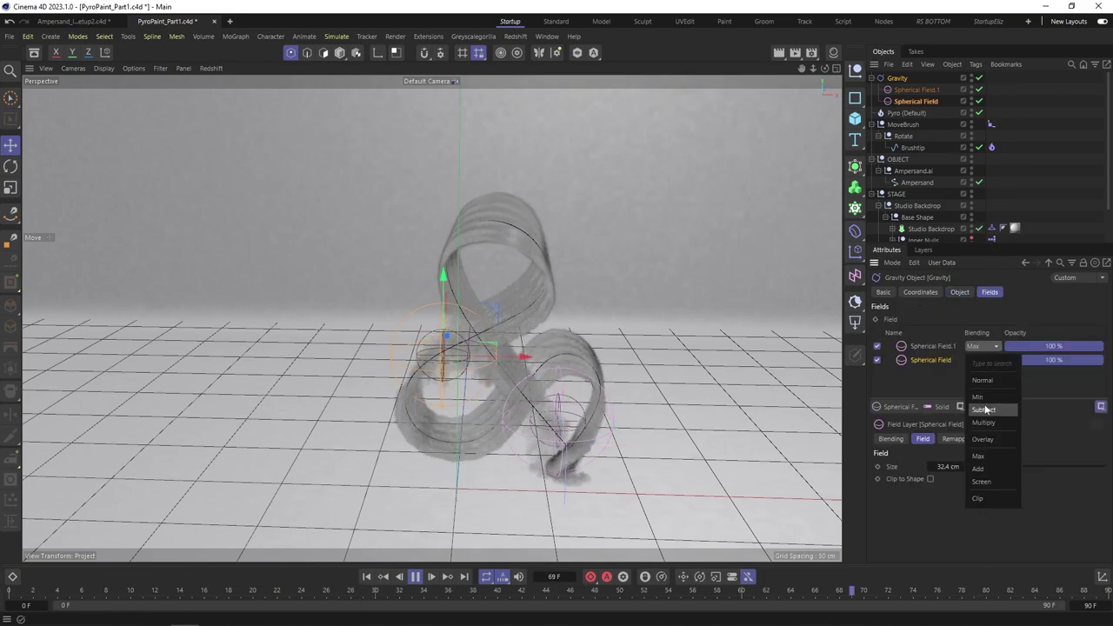
{"action": "left_click", "coordinate": [978, 469]}
{"action": "left_click", "coordinate": [976, 360]}
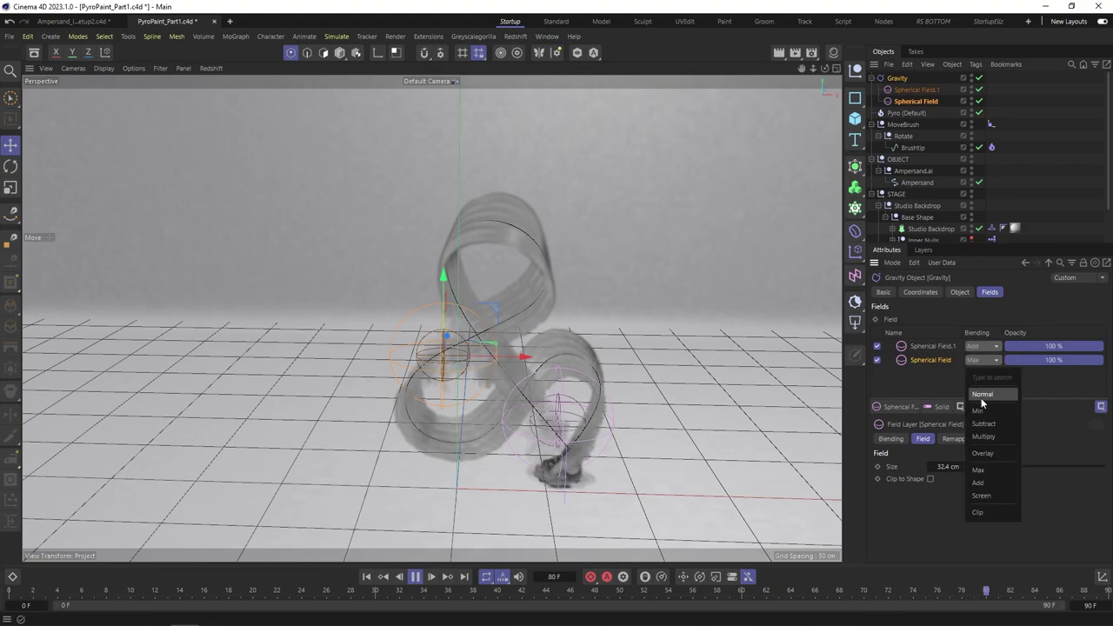
{"action": "left_click", "coordinate": [982, 397]}
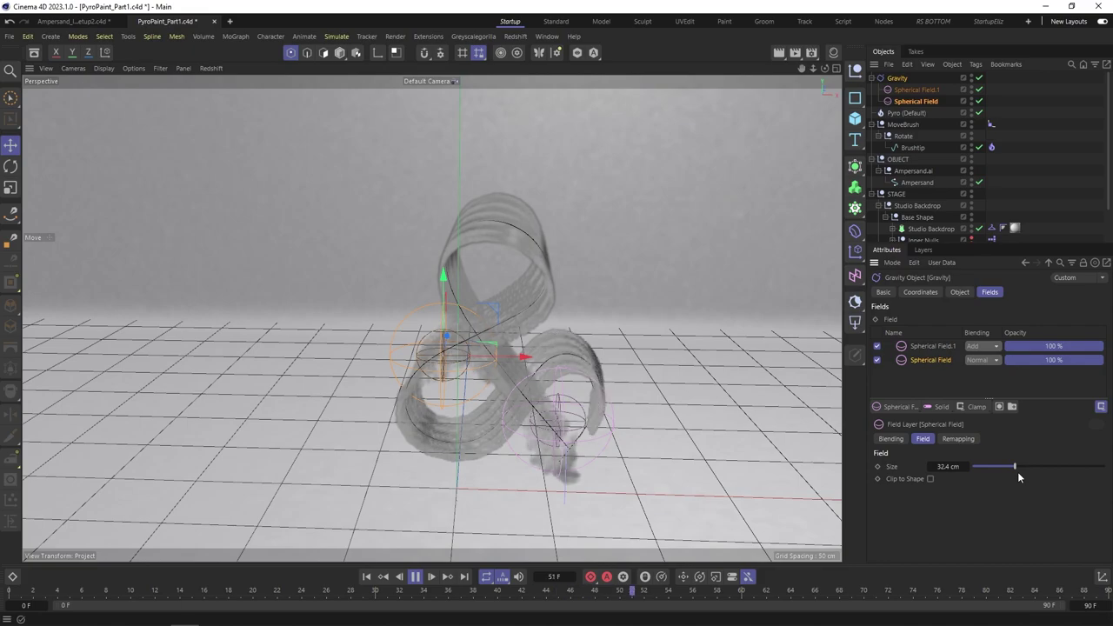
Step: Lower the Pyro object's Vorticity Strength to 1
{"action": "left_click_drag", "start_coordinate": [474, 291], "coordinate": [527, 275], "text": "alt"}
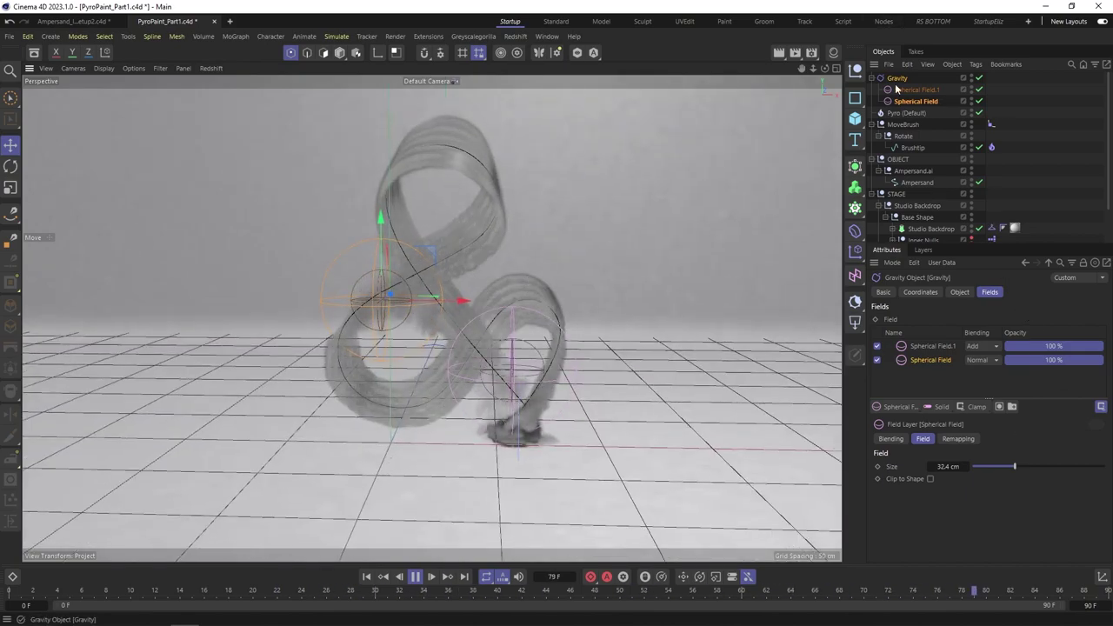
{"action": "left_click", "coordinate": [901, 124]}
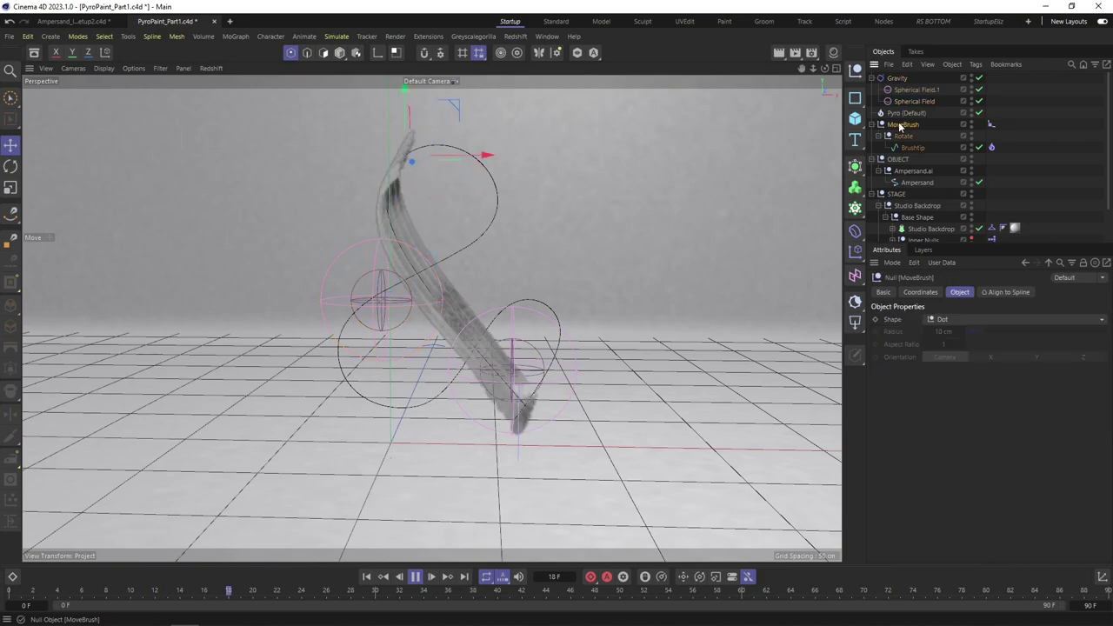
{"action": "left_click", "coordinate": [906, 113]}
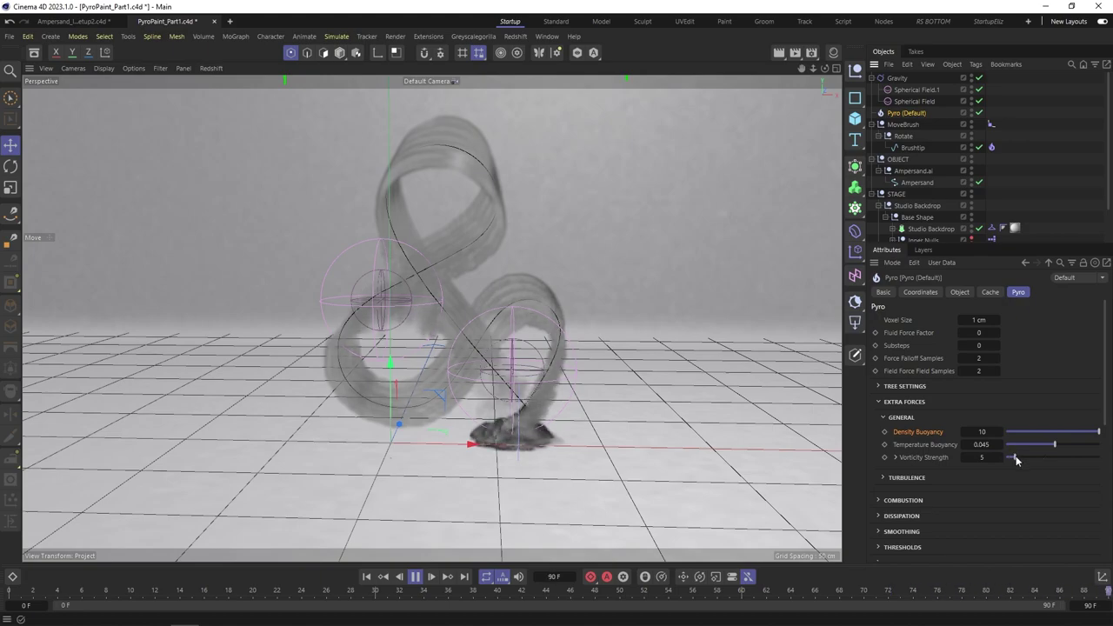
{"action": "left_click_drag", "start_coordinate": [1013, 457], "coordinate": [1009, 461]}
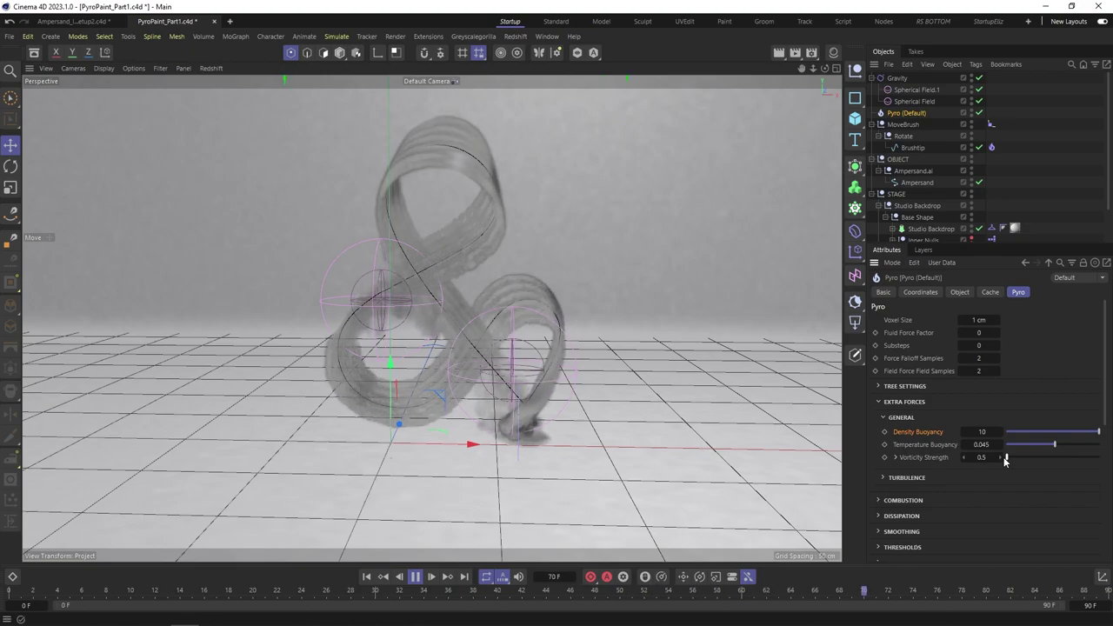
{"action": "left_click_drag", "start_coordinate": [997, 460], "coordinate": [1002, 460]}
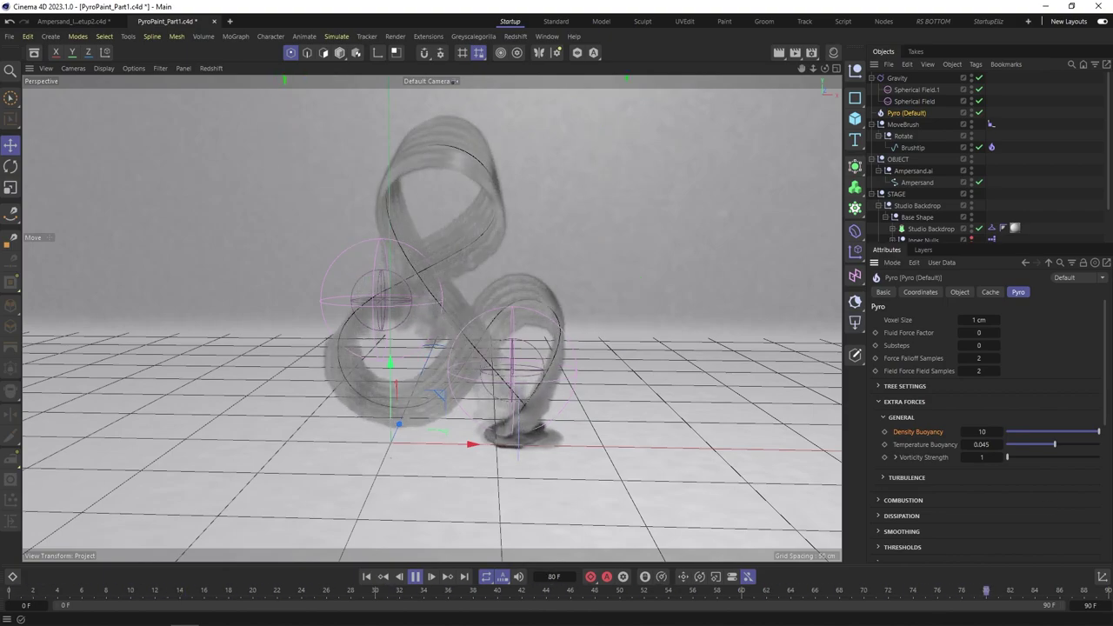
Step: Set the Surface Thickness in the Brushtip's Pyro tag to 2 cm
{"action": "left_click_drag", "start_coordinate": [557, 331], "coordinate": [513, 369], "text": "alt"}
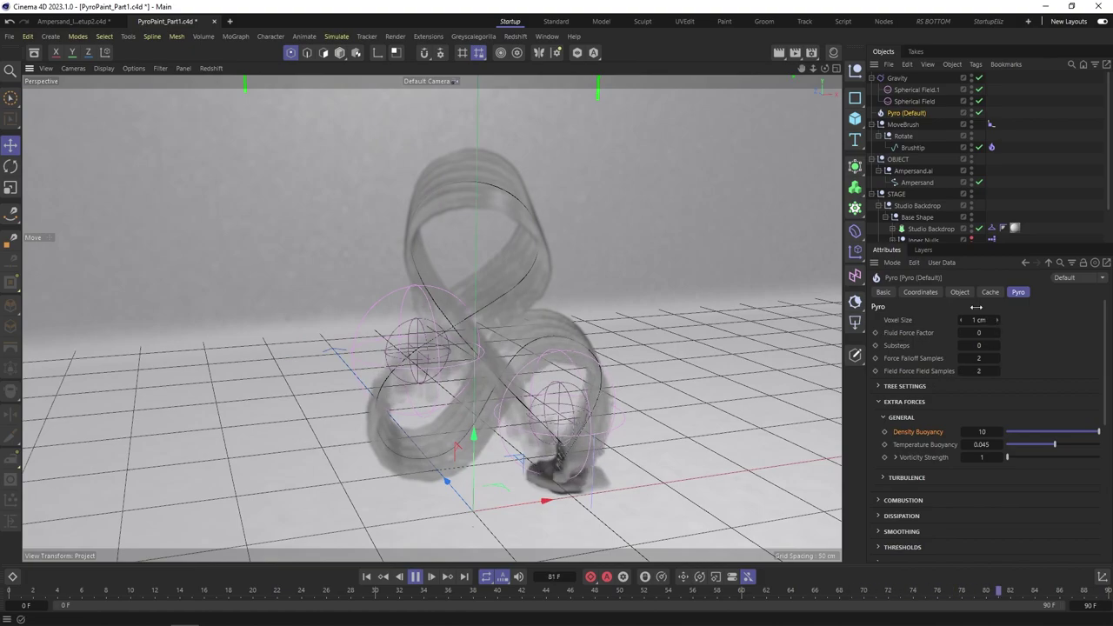
{"action": "left_click", "coordinate": [991, 147]}
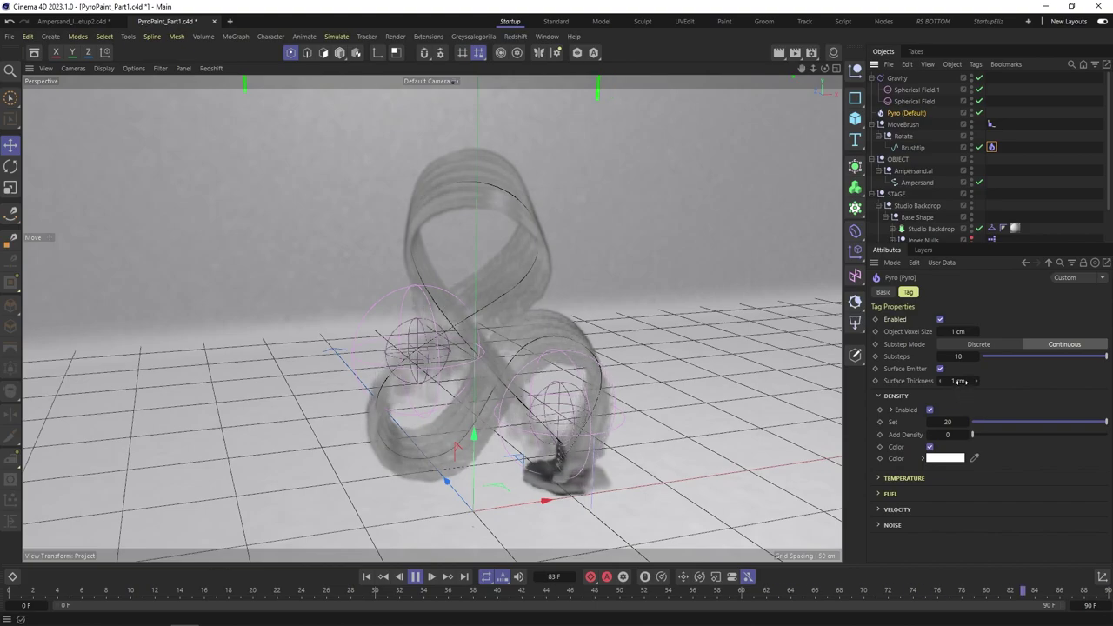
{"action": "type", "text": "2"}
{"action": "key", "text": "Return"}
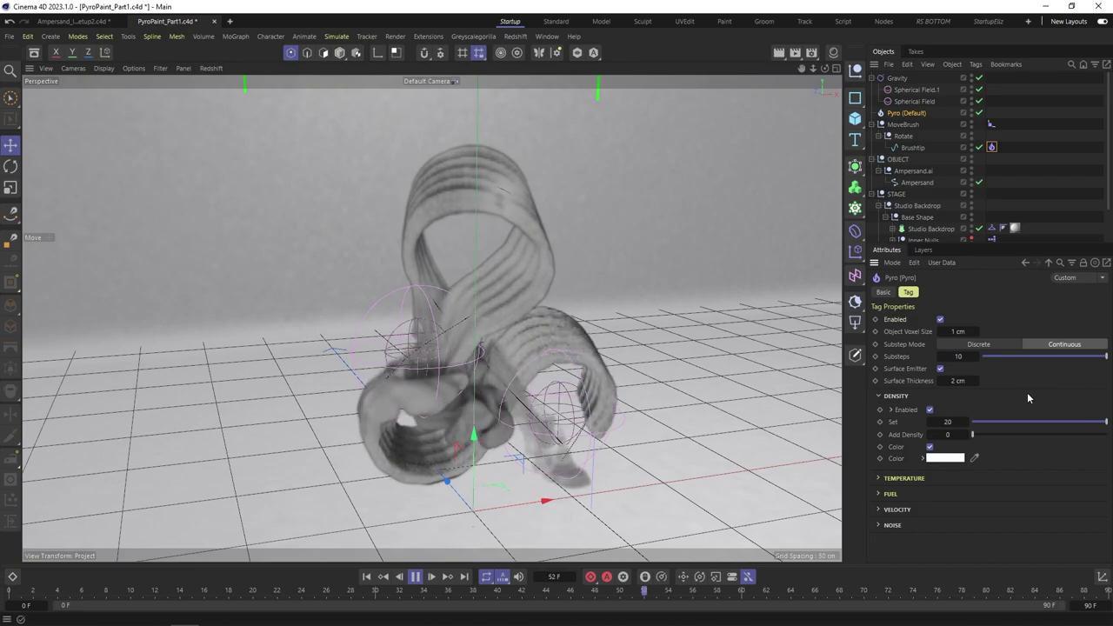
{"action": "left_click_drag", "start_coordinate": [614, 409], "coordinate": [426, 360], "text": "alt"}
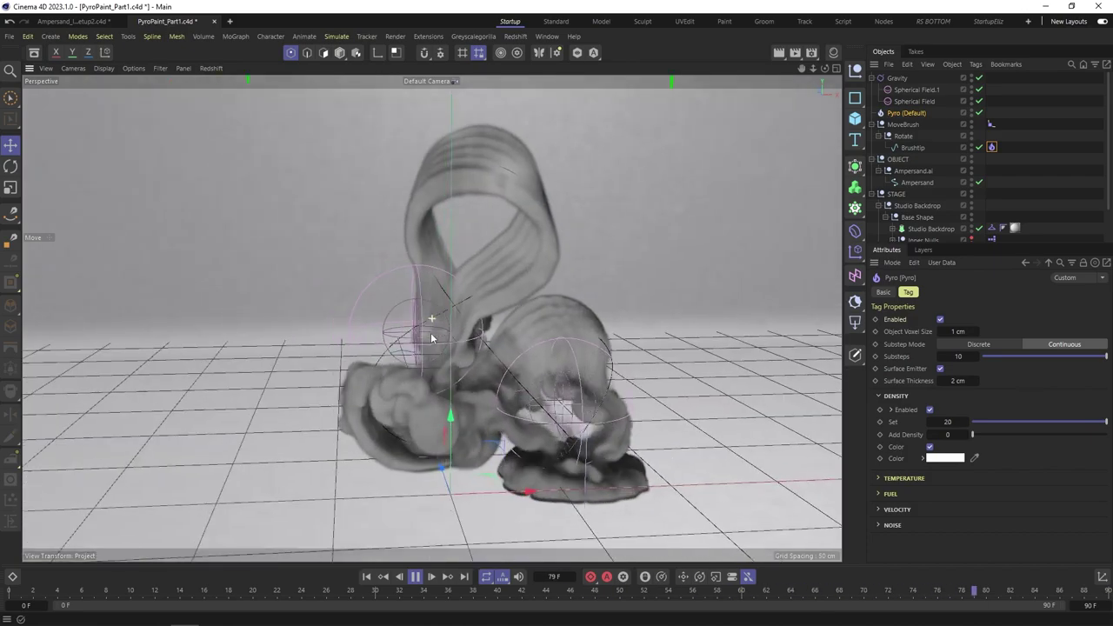
Step: Stop playback, go to the Rotate null's keyframe at frame 19 and rotate the null to a bank of about -7.49°
{"action": "left_click", "coordinate": [415, 576]}
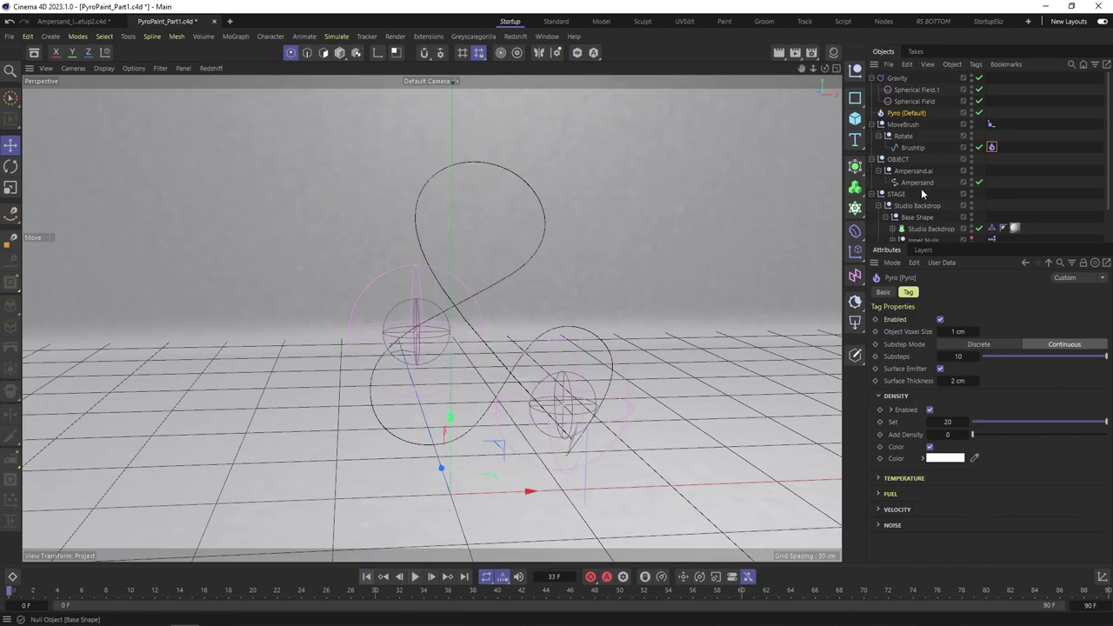
{"action": "left_click", "coordinate": [927, 115]}
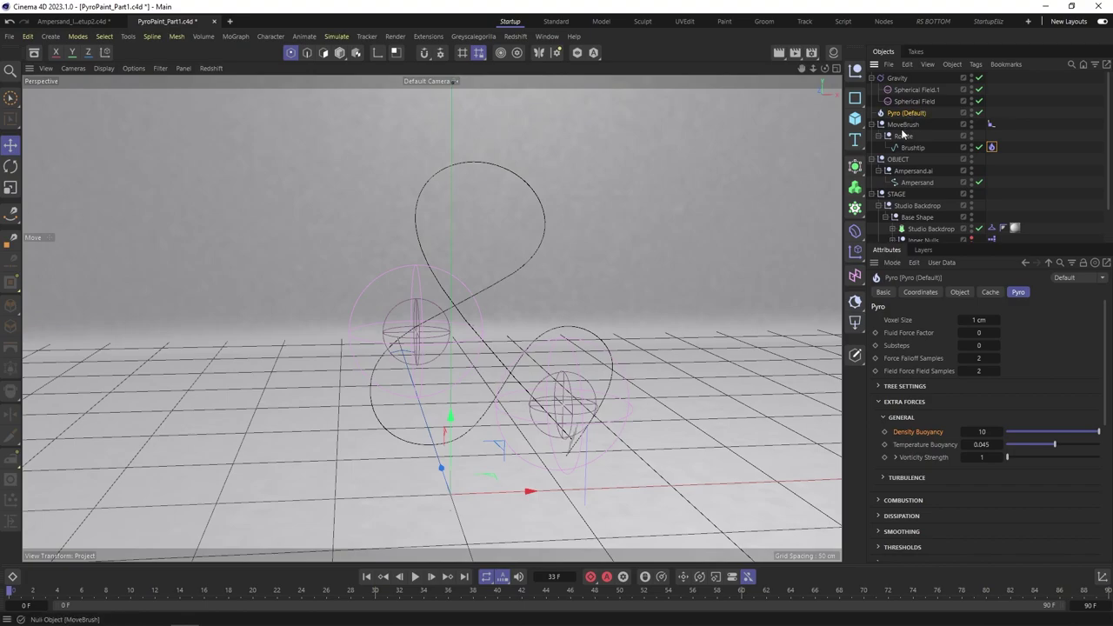
{"action": "left_click", "coordinate": [903, 136]}
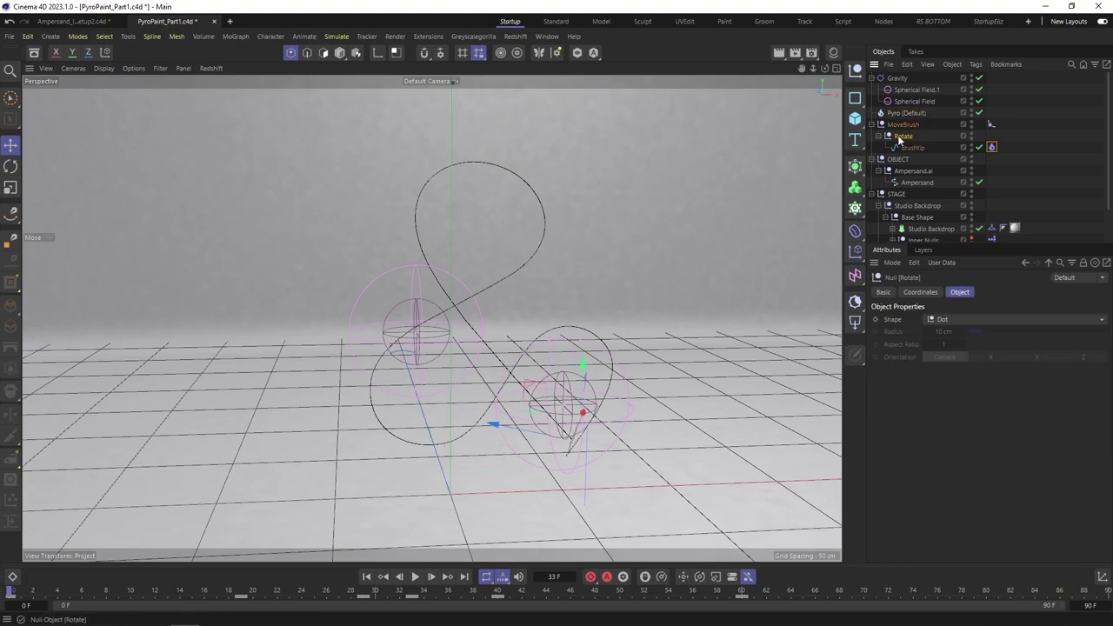
{"action": "left_click", "coordinate": [242, 592]}
{"action": "left_click_drag", "start_coordinate": [246, 592], "coordinate": [262, 592]}
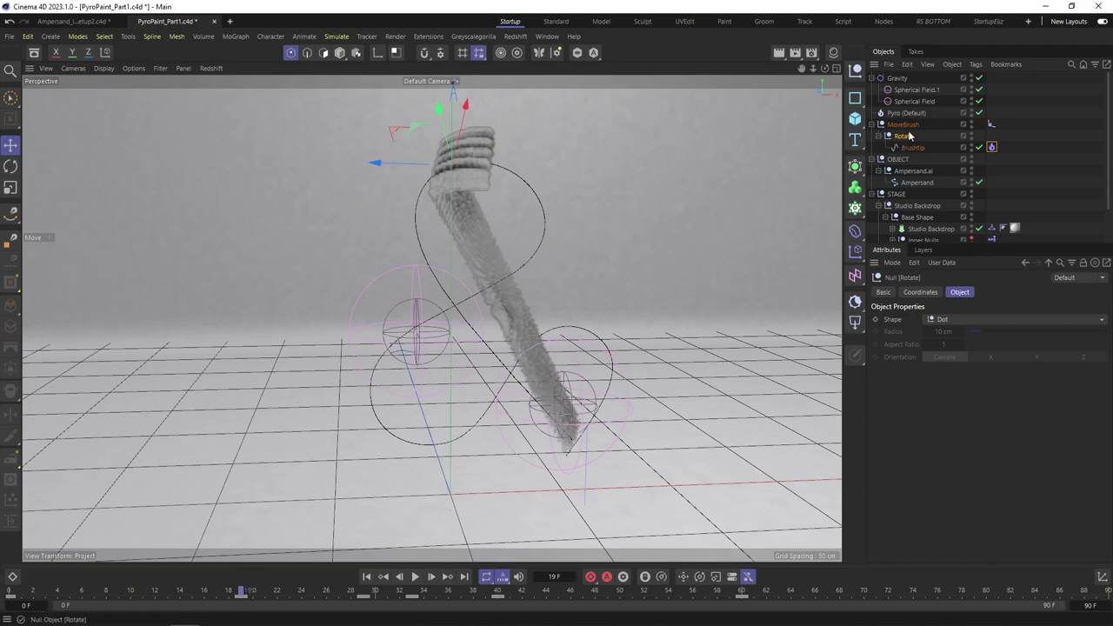
{"action": "key", "text": "r"}
{"action": "left_click_drag", "start_coordinate": [440, 180], "coordinate": [447, 151]}
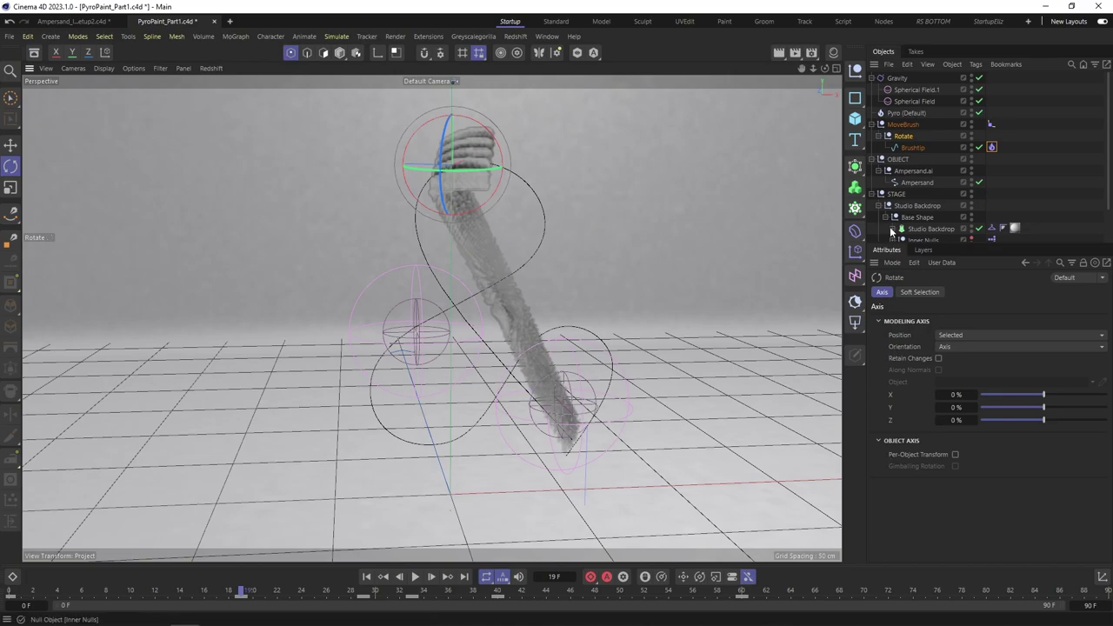
{"action": "left_click", "coordinate": [902, 138]}
{"action": "left_click", "coordinate": [933, 292]}
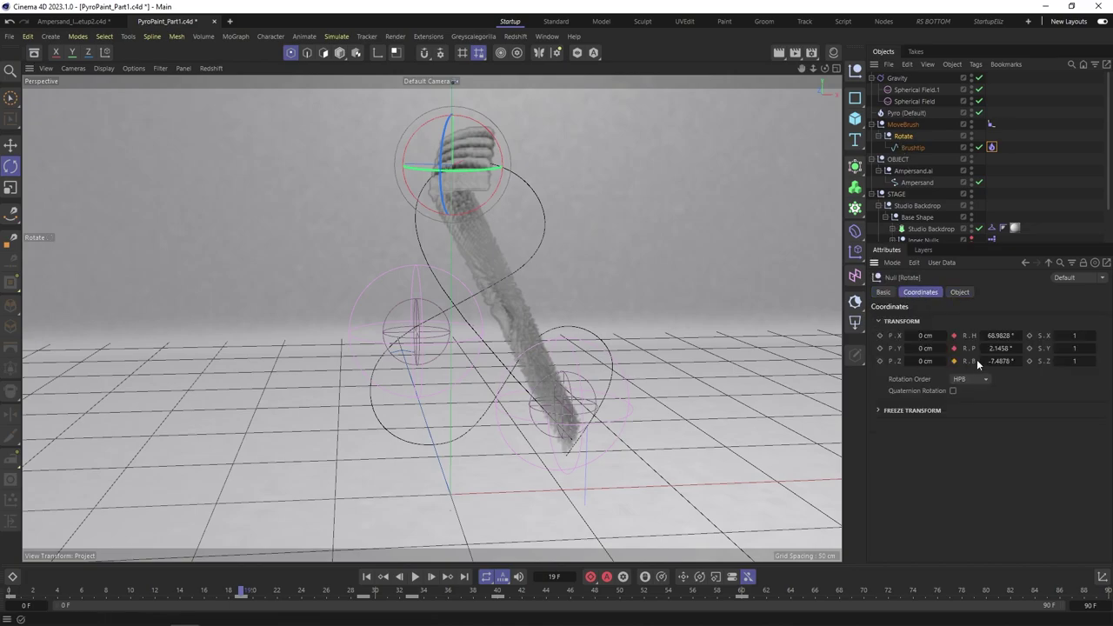
Step: Replay the simulation from the first frame and stop at frame 62 to examine the twisted paint stroke
{"action": "left_click", "coordinate": [367, 576]}
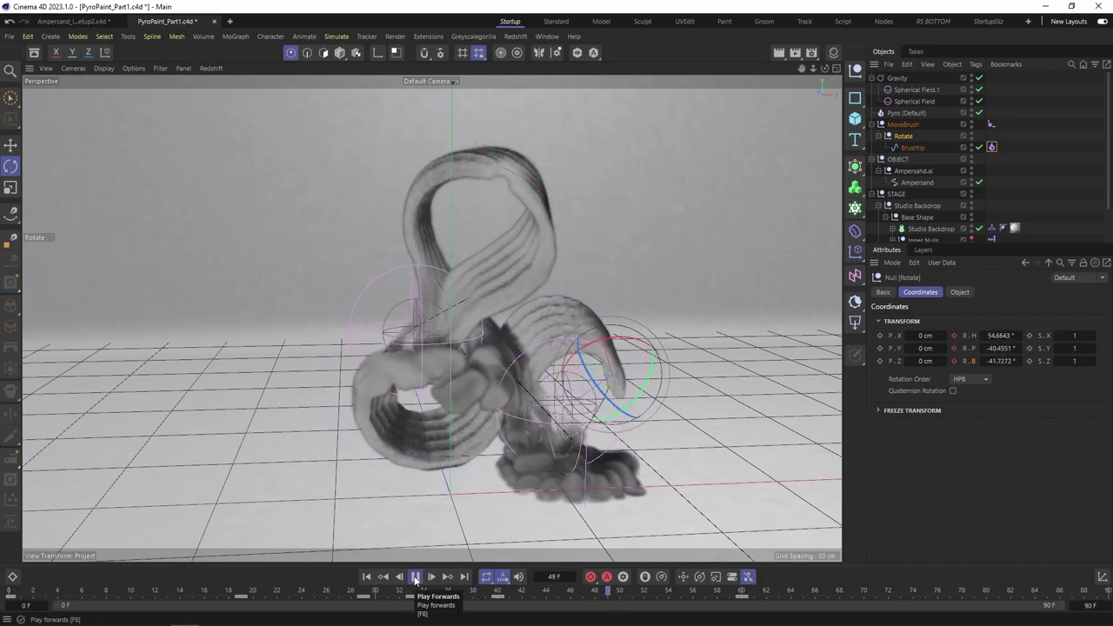
{"action": "left_click", "coordinate": [414, 577]}
{"action": "left_click_drag", "start_coordinate": [527, 304], "coordinate": [513, 299], "text": "alt"}
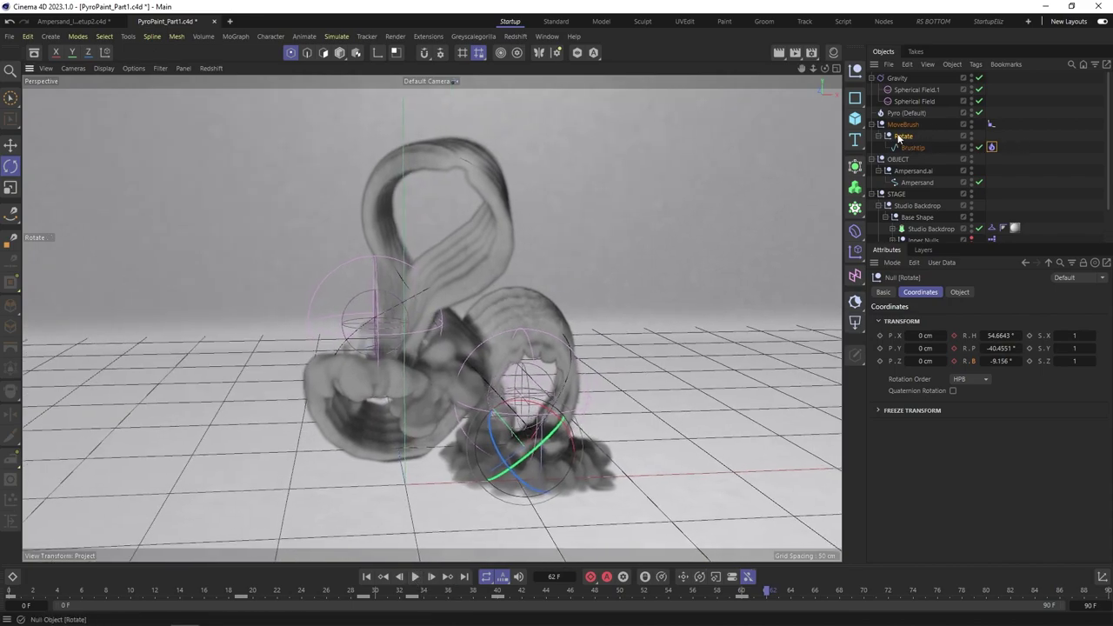
Step: At frame 0, set the Brushtip Pyro tag's density color to purple (RGB 136, 0, 255) and keyframe it
{"action": "left_click", "coordinate": [993, 148]}
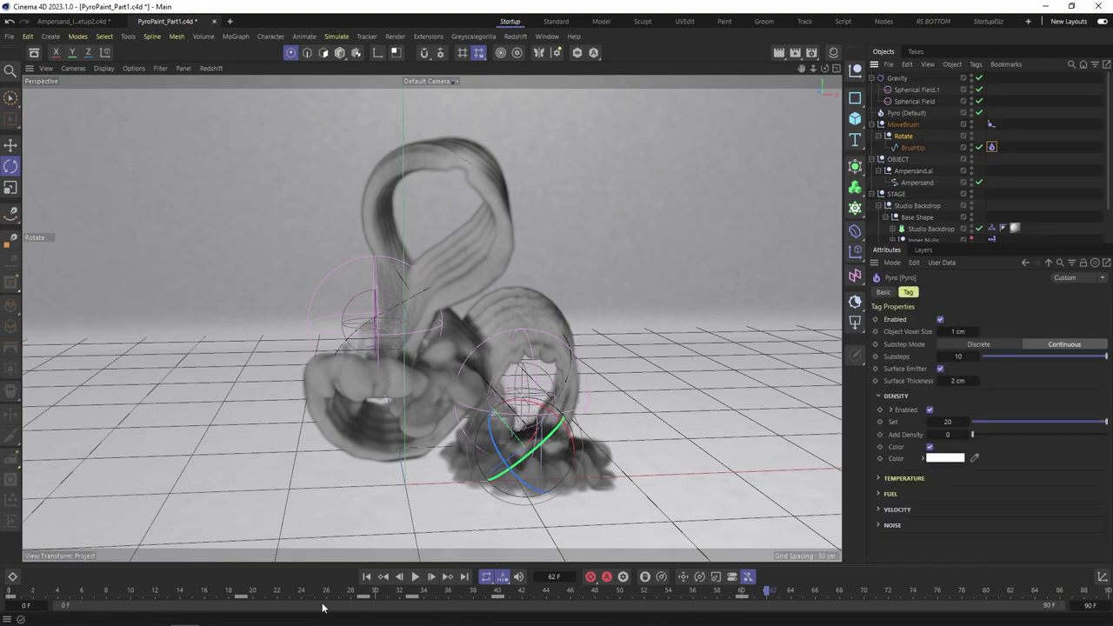
{"action": "left_click", "coordinate": [366, 577]}
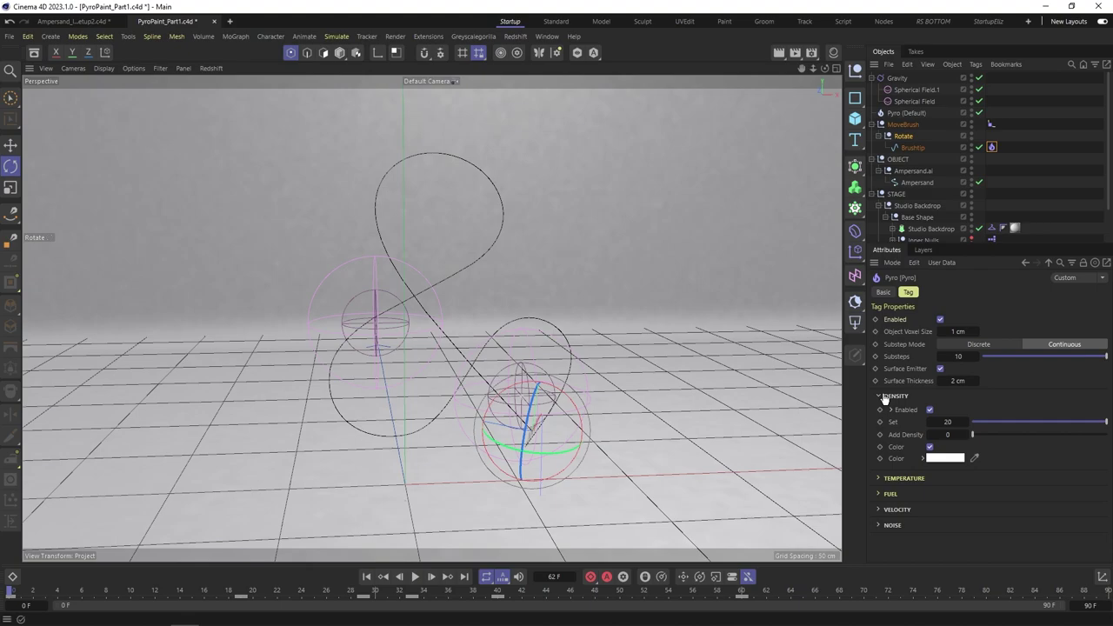
{"action": "left_click", "coordinate": [946, 459]}
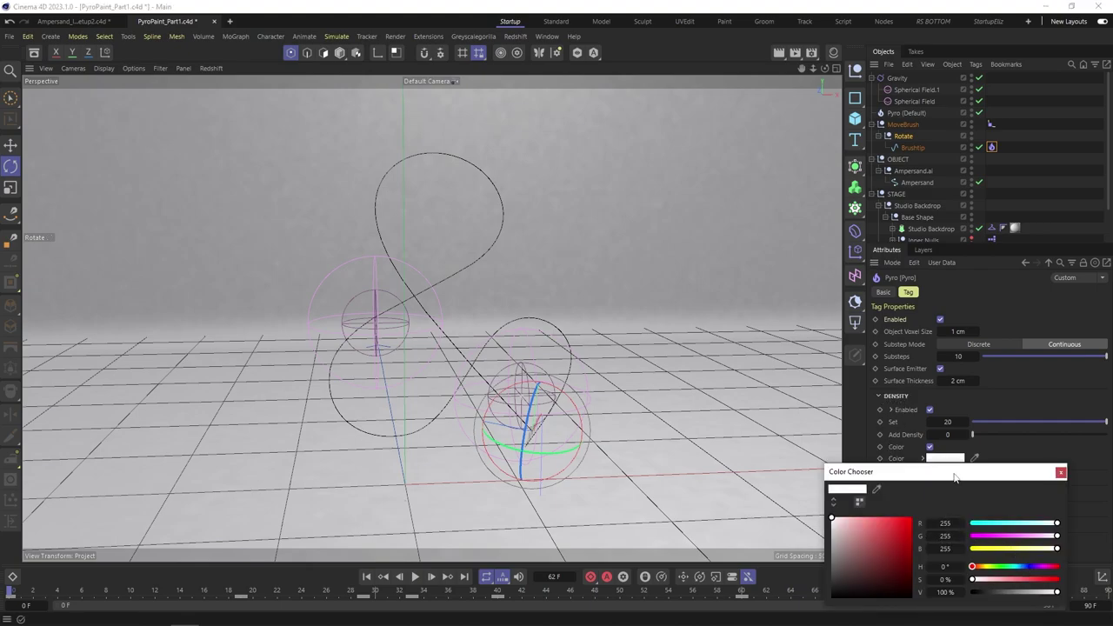
{"action": "left_click_drag", "start_coordinate": [954, 477], "coordinate": [719, 263]}
{"action": "left_click_drag", "start_coordinate": [813, 374], "coordinate": [824, 374]}
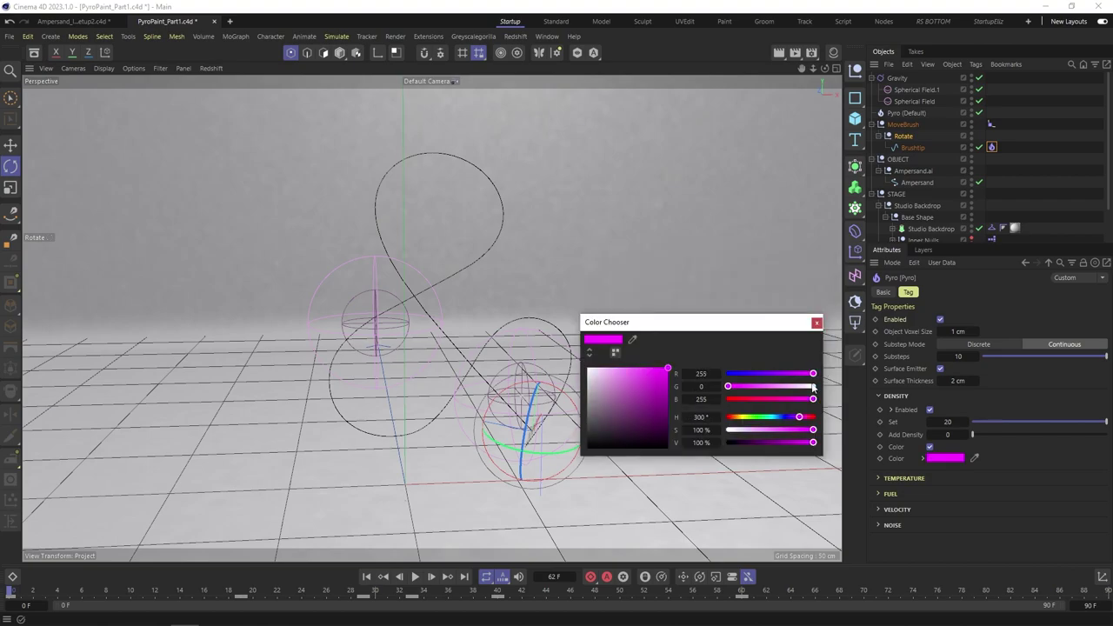
{"action": "left_click_drag", "start_coordinate": [795, 419], "coordinate": [790, 419]}
{"action": "left_click", "coordinate": [817, 323]}
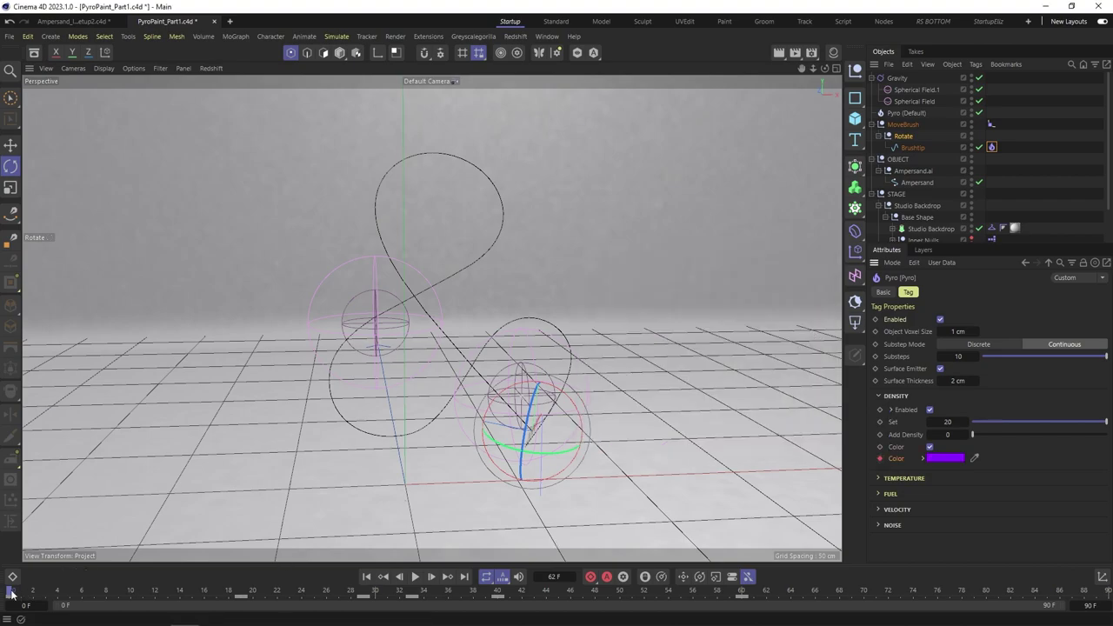
Step: At frame 14, set the Brushtip Pyro tag's density color to red (RGB 255, 0, 0) and keyframe it
{"action": "left_click_drag", "start_coordinate": [14, 594], "coordinate": [181, 585]}
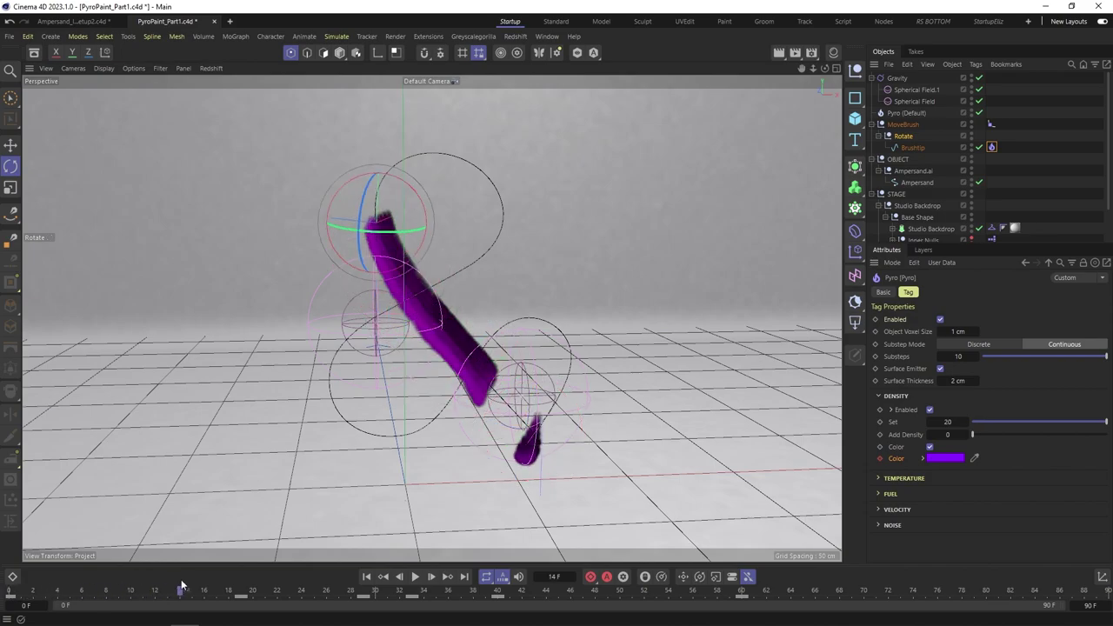
{"action": "left_click", "coordinate": [945, 459]}
{"action": "left_click_drag", "start_coordinate": [945, 469], "coordinate": [757, 285]}
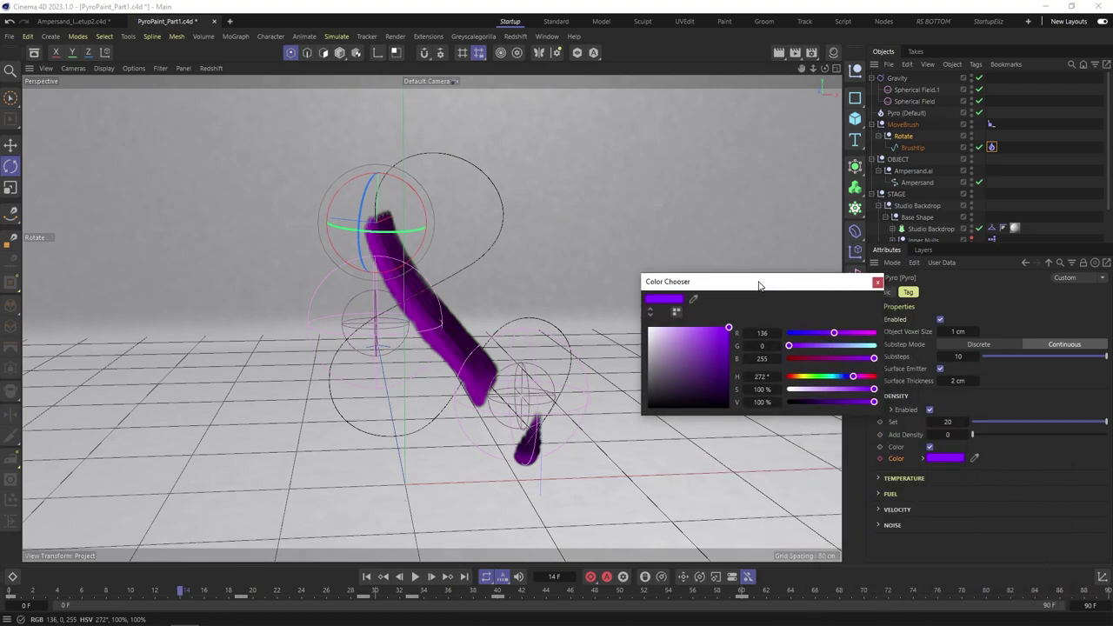
{"action": "left_click_drag", "start_coordinate": [826, 357], "coordinate": [789, 359]}
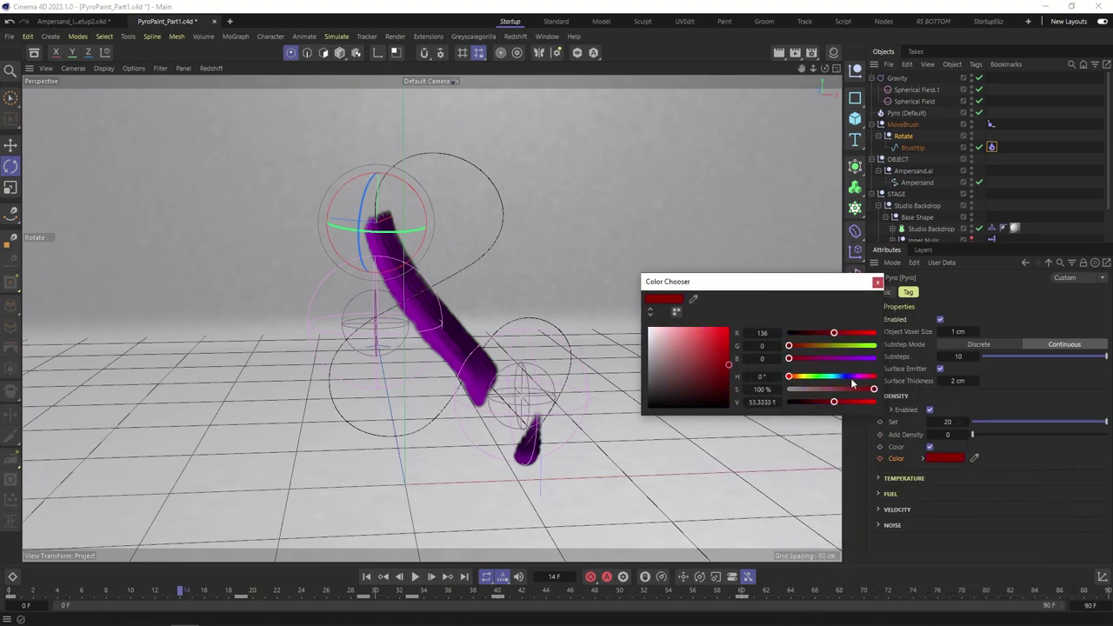
{"action": "left_click_drag", "start_coordinate": [860, 403], "coordinate": [900, 406]}
{"action": "left_click", "coordinate": [877, 281]}
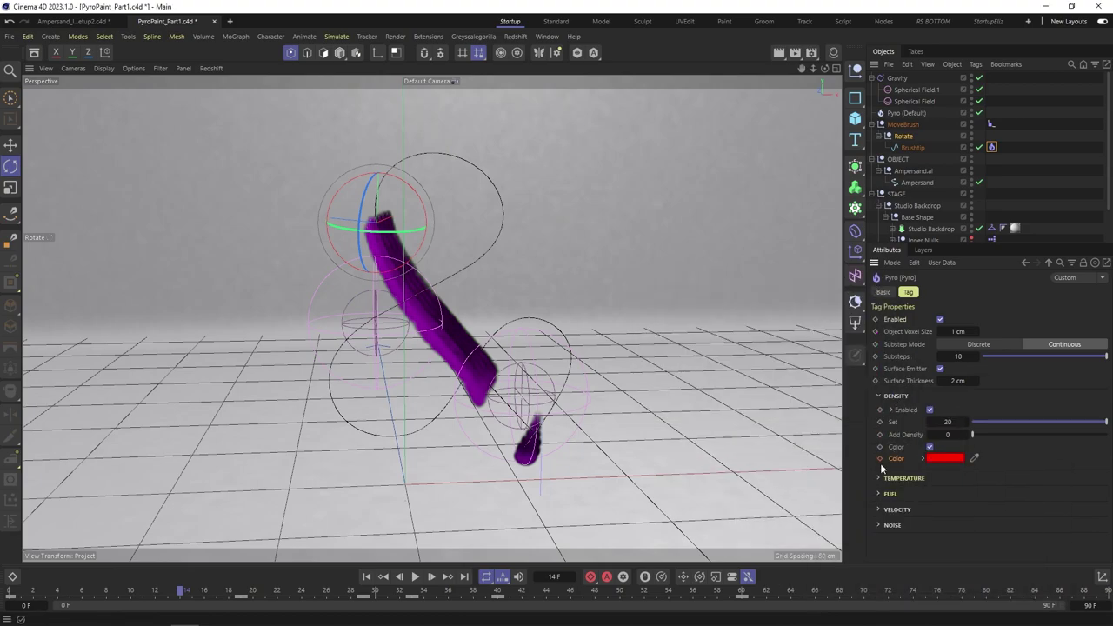
Step: At frame 28, set the Brushtip Pyro tag's density color to orange-yellow (RGB 255, 171, 0) and keyframe it
{"action": "left_click_drag", "start_coordinate": [182, 592], "coordinate": [352, 589]}
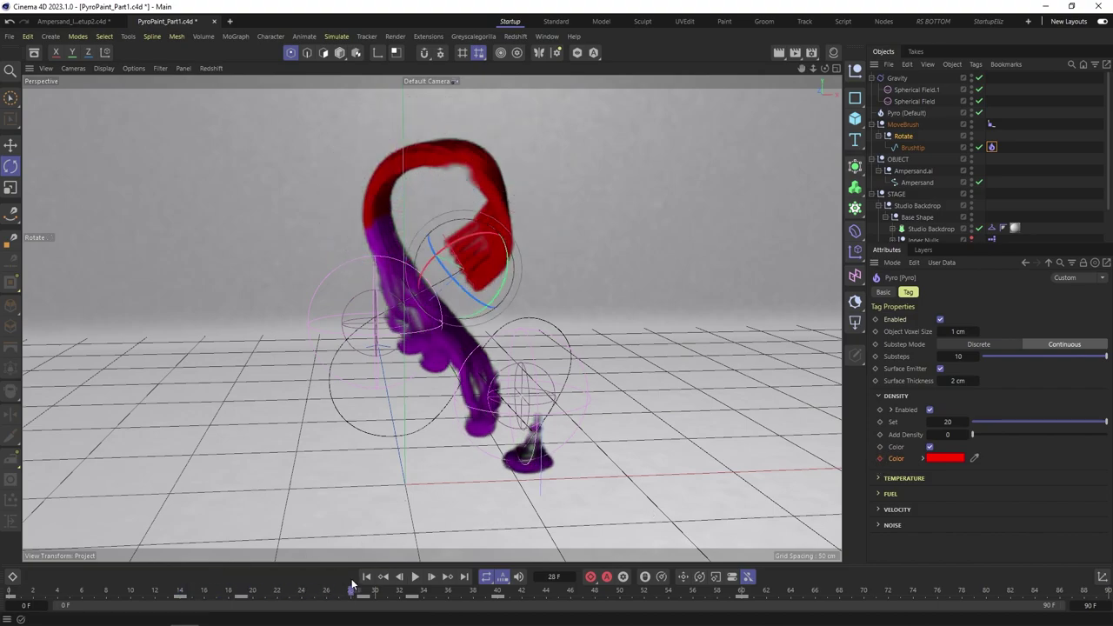
{"action": "left_click", "coordinate": [940, 459]}
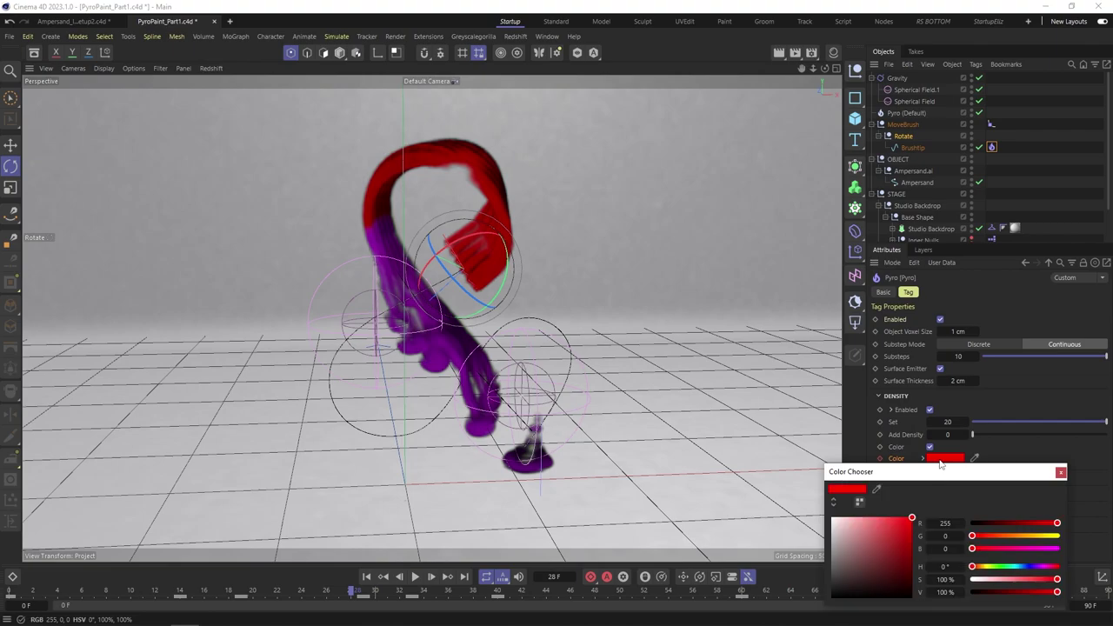
{"action": "left_click", "coordinate": [1045, 540]}
{"action": "left_click_drag", "start_coordinate": [1046, 539], "coordinate": [1033, 540]}
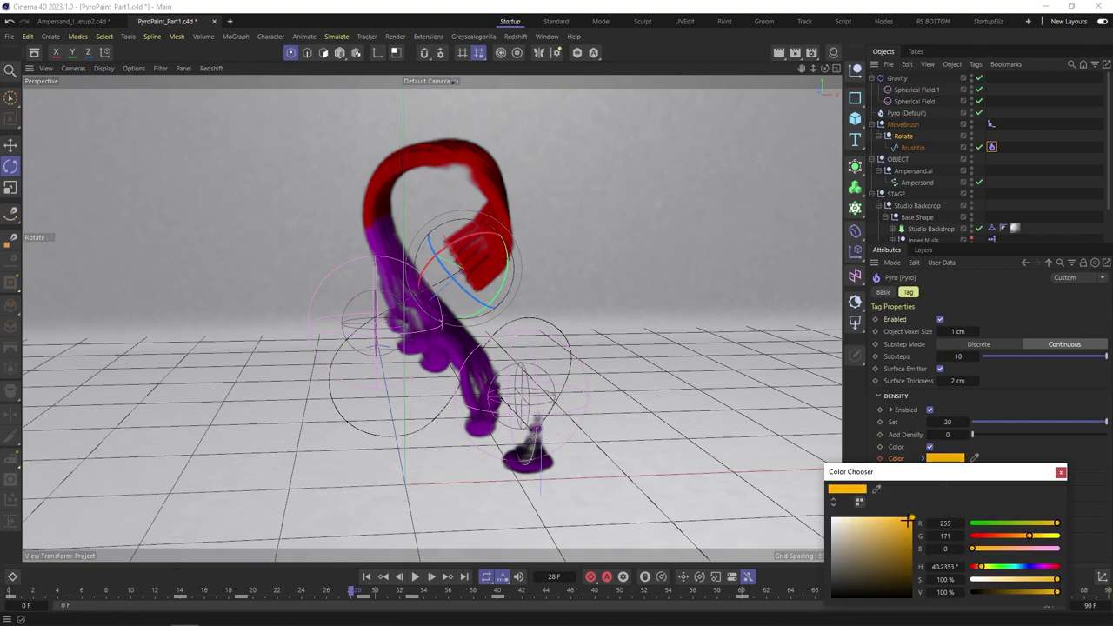
{"action": "left_click", "coordinate": [1061, 472]}
{"action": "left_click", "coordinate": [880, 458]}
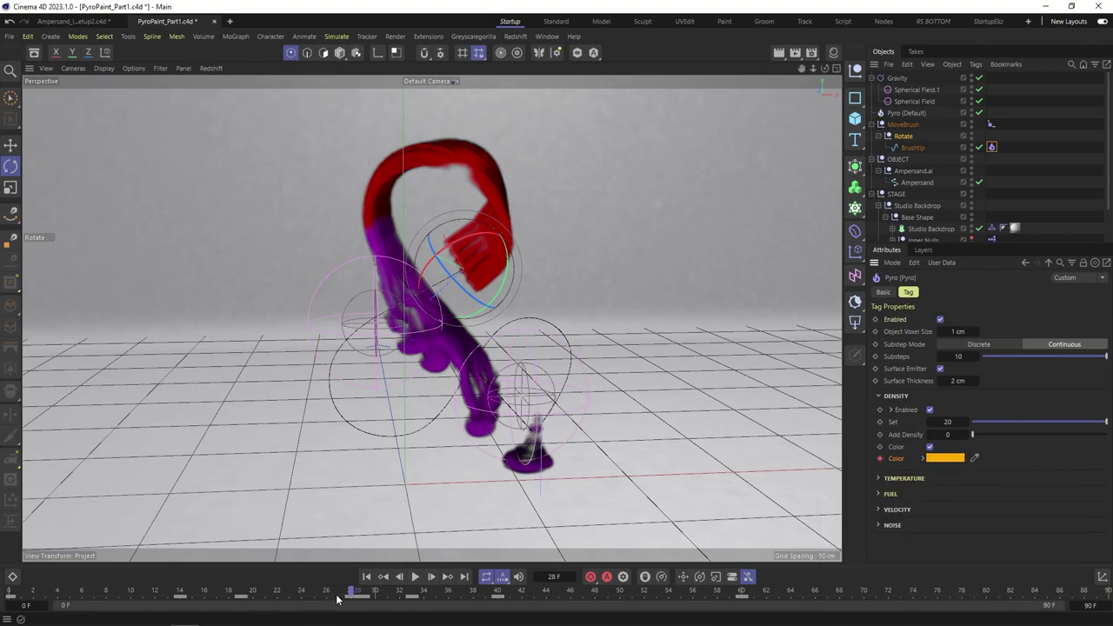
Step: At frame 39, set the Brushtip Pyro tag's density color to white and keyframe it
{"action": "left_click_drag", "start_coordinate": [354, 593], "coordinate": [487, 593]}
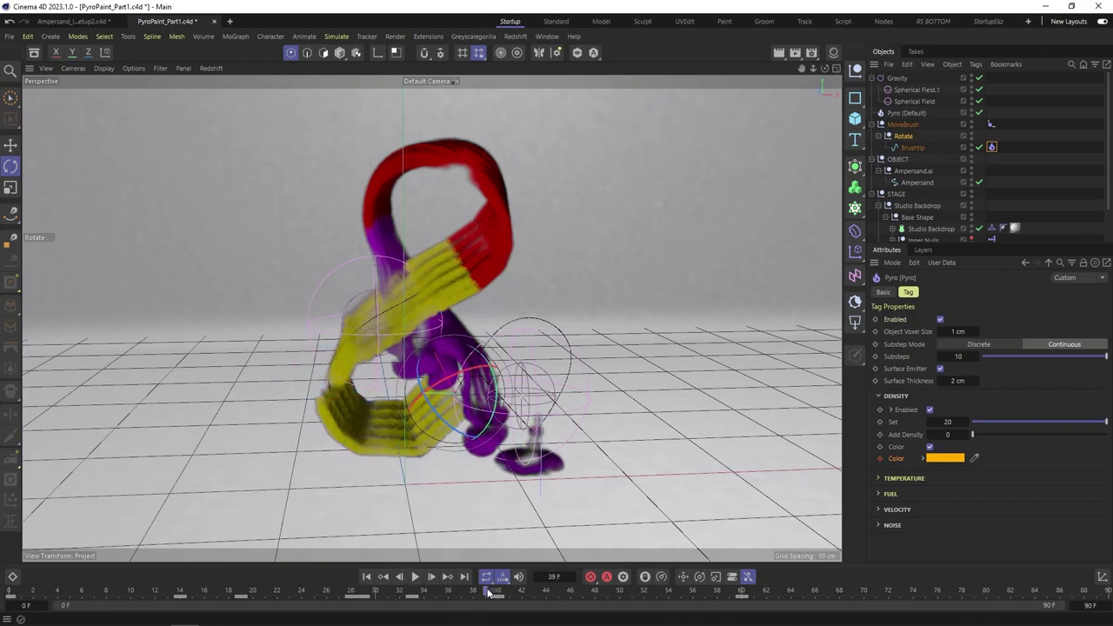
{"action": "left_click", "coordinate": [939, 459]}
{"action": "left_click", "coordinate": [833, 520]}
{"action": "left_click", "coordinate": [1061, 472]}
{"action": "left_click", "coordinate": [880, 458]}
Step: Replay the simulation from the first frame and stop at frame 70 to examine the animated paint colors
{"action": "left_click", "coordinate": [366, 576]}
{"action": "left_click", "coordinate": [415, 576]}
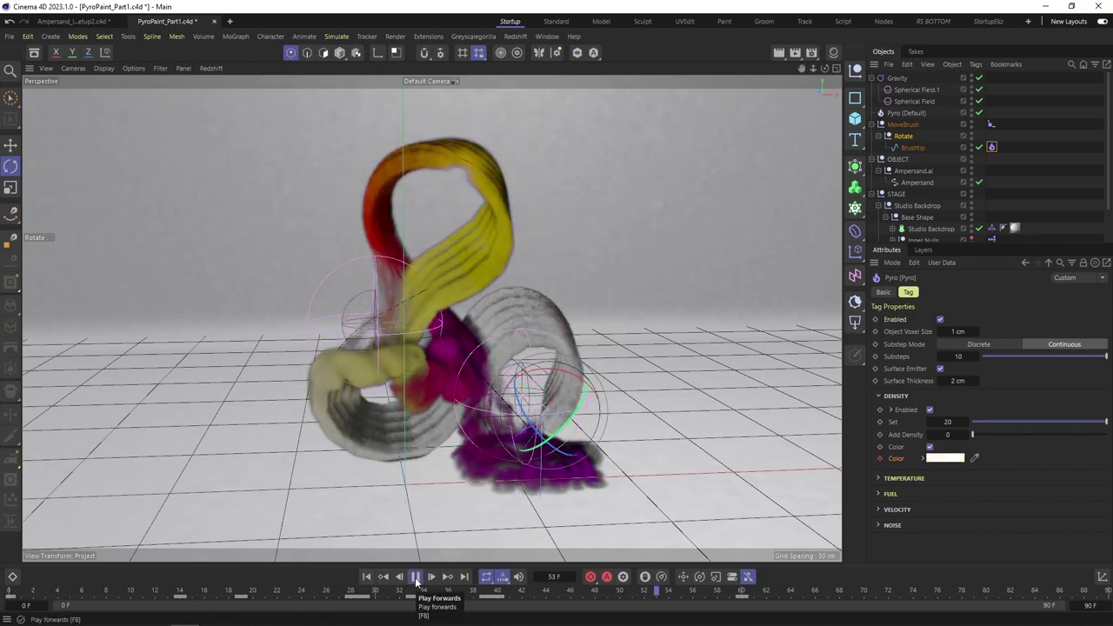
{"action": "left_click", "coordinate": [416, 576]}
{"action": "left_click_drag", "start_coordinate": [823, 68], "coordinate": [781, 66]}
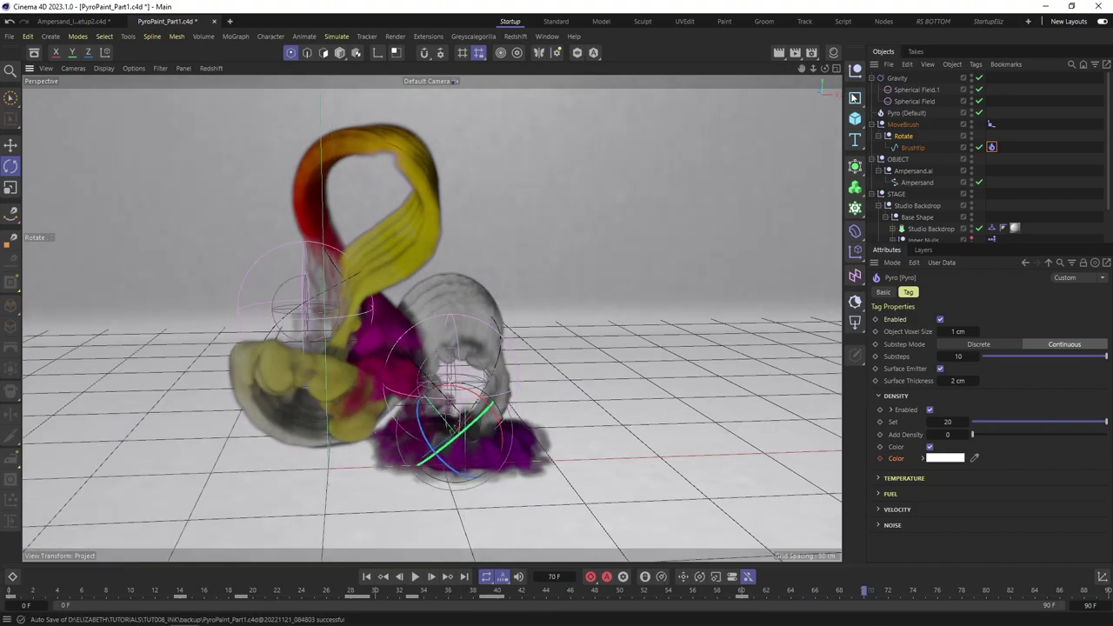
Step: Open the Redshift RenderView, dock it beside the viewport and start a live render of frame 70
{"action": "left_click", "coordinate": [547, 35]}
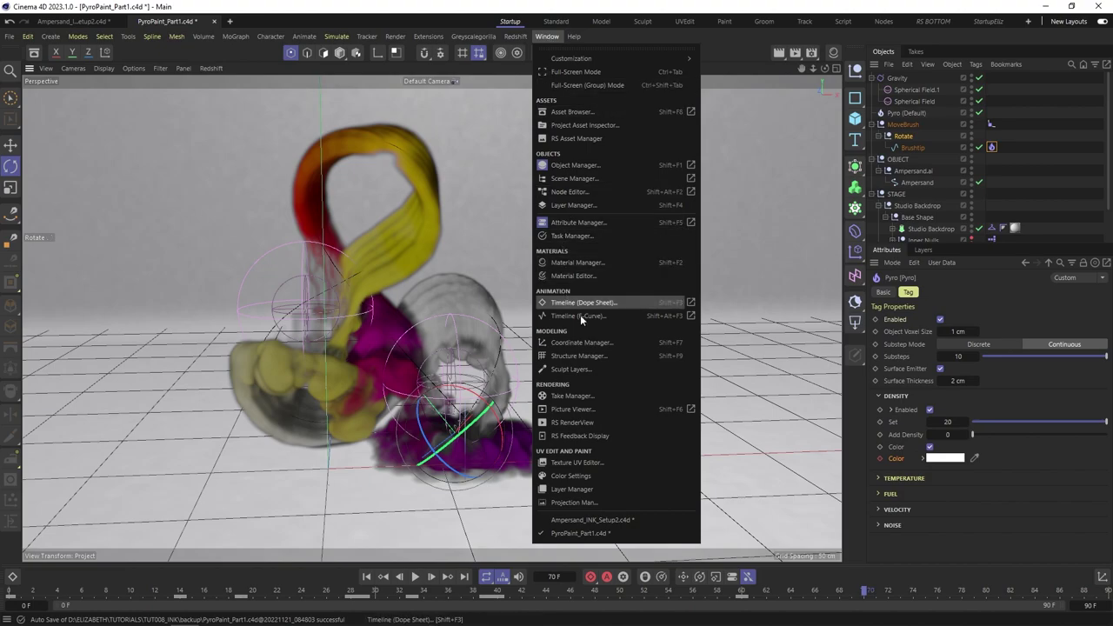
{"action": "left_click", "coordinate": [587, 425]}
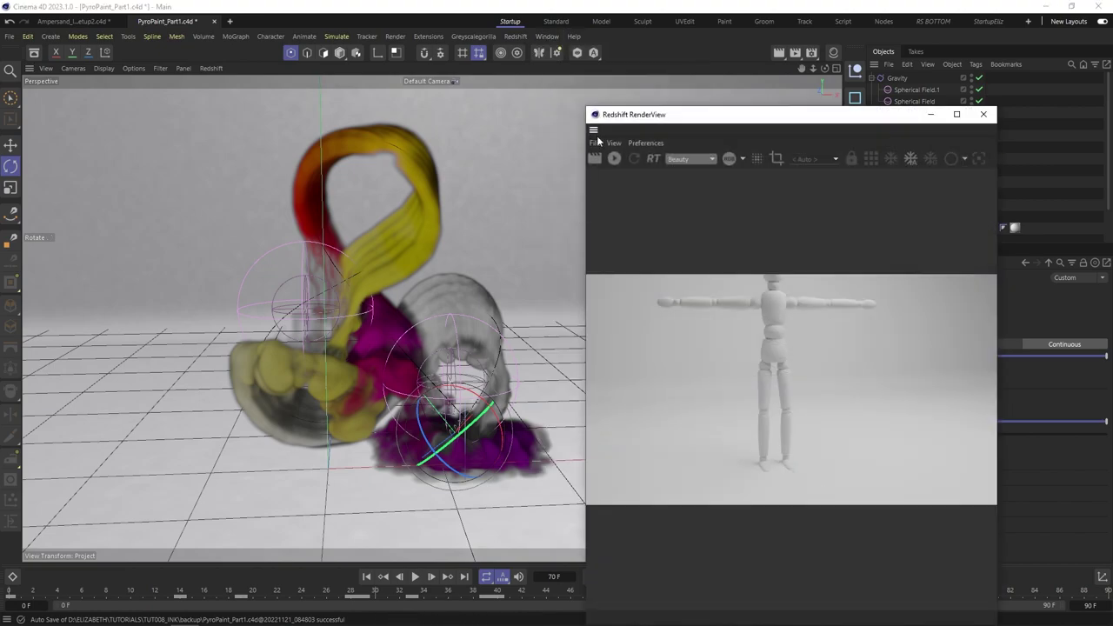
{"action": "left_click_drag", "start_coordinate": [871, 78], "coordinate": [843, 89]}
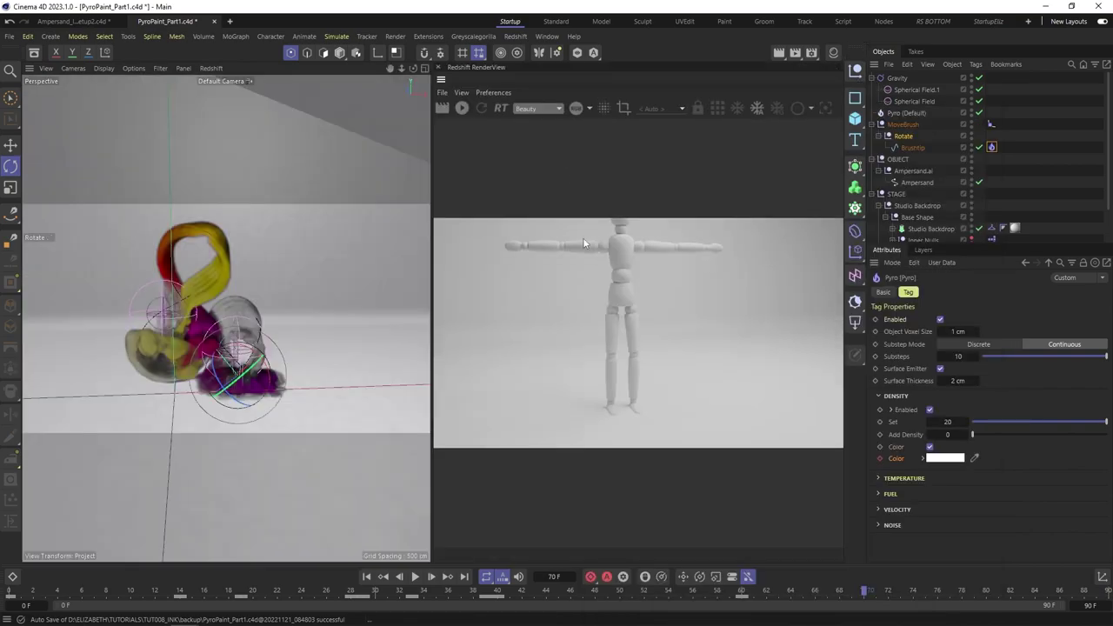
{"action": "left_click", "coordinate": [461, 108]}
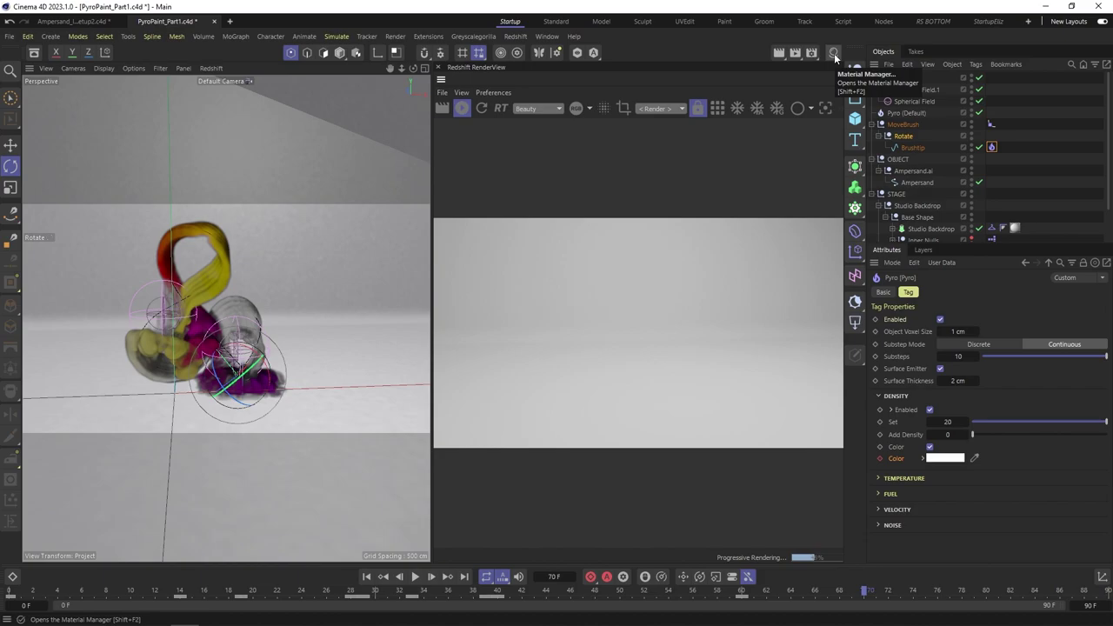
Step: Create a Redshift Pyro Volume material, assign it to the Pyro object and refresh the live render
{"action": "left_click", "coordinate": [834, 53]}
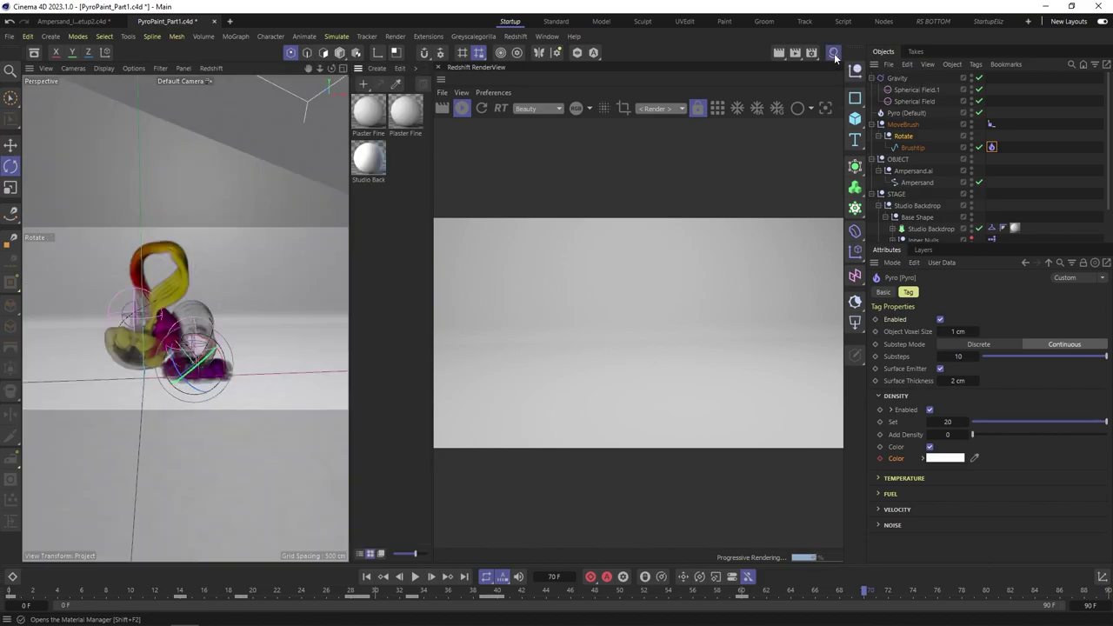
{"action": "left_click", "coordinate": [377, 69]}
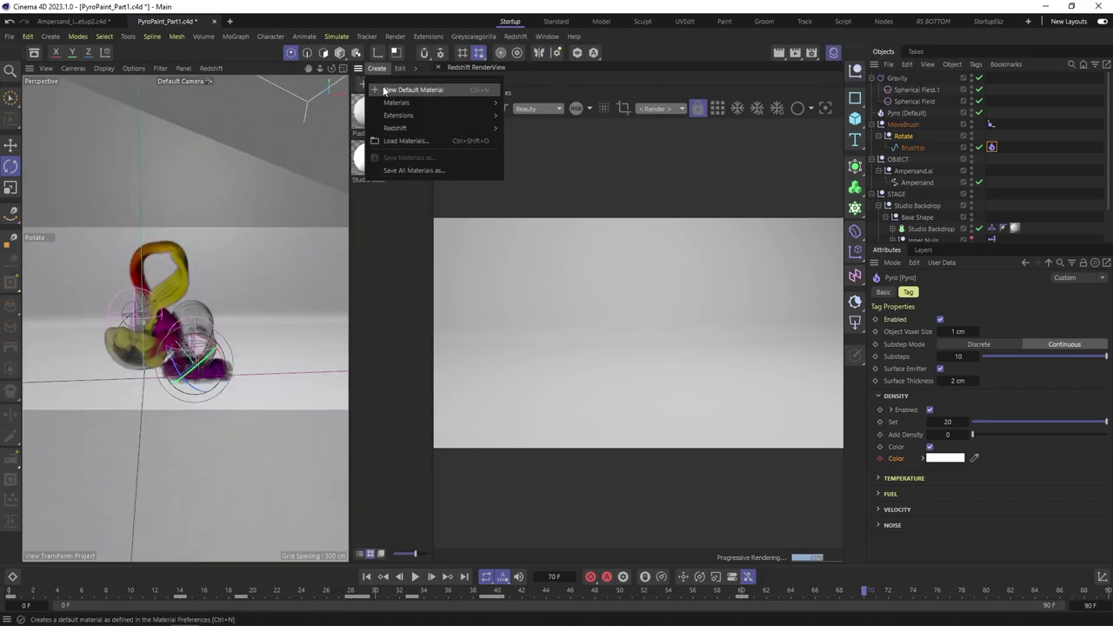
{"action": "mouse_move", "coordinate": [394, 104]}
{"action": "mouse_move", "coordinate": [395, 127]}
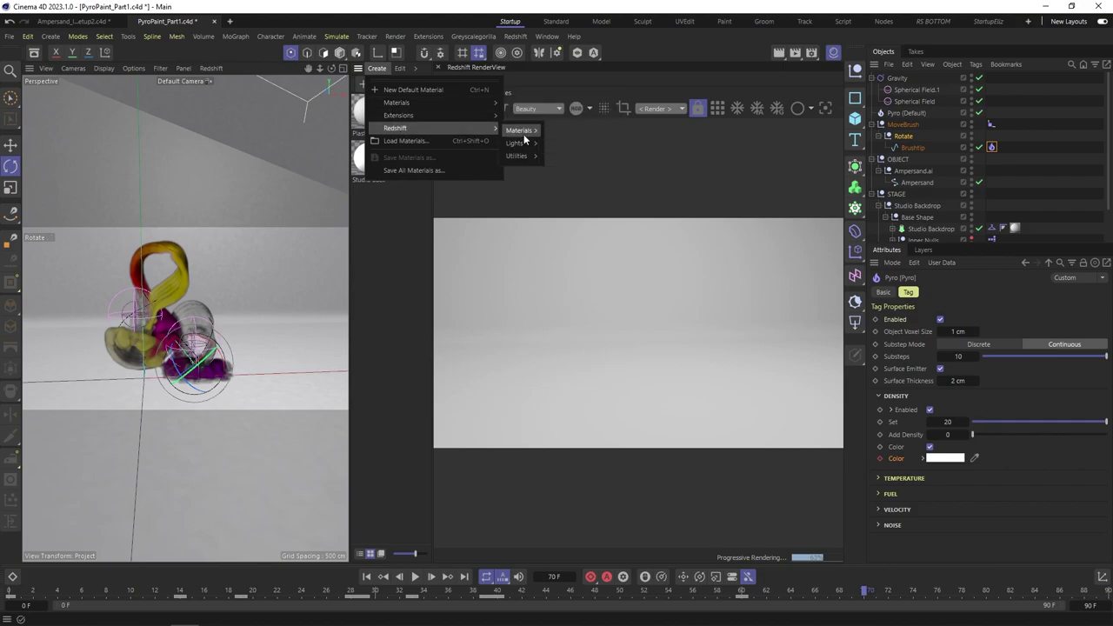
{"action": "mouse_move", "coordinate": [519, 131]}
{"action": "left_click", "coordinate": [579, 286]}
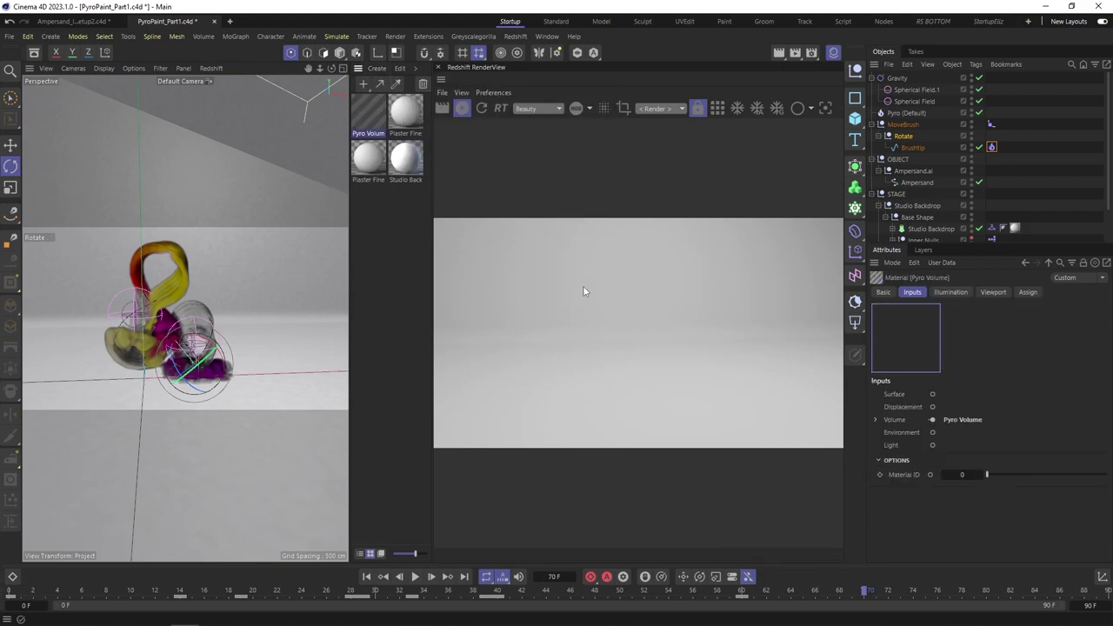
{"action": "left_click_drag", "start_coordinate": [371, 119], "coordinate": [909, 115]}
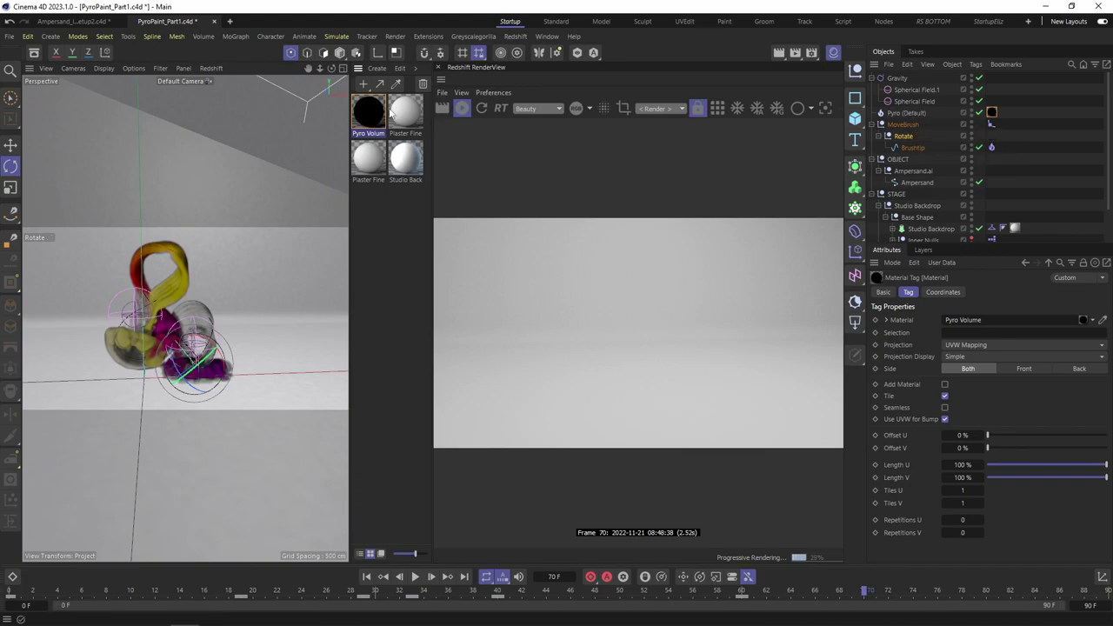
{"action": "left_click", "coordinate": [464, 111]}
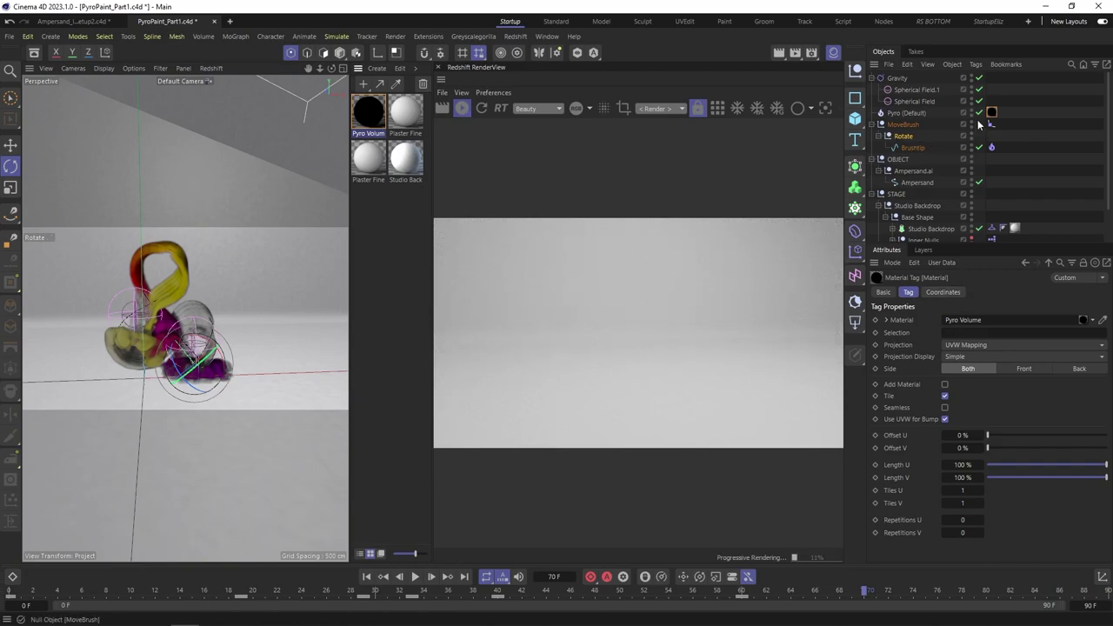
Step: In the Pyro object's properties, switch Temperature and Velocity to Off and set Density and Color to On
{"action": "left_click", "coordinate": [910, 114]}
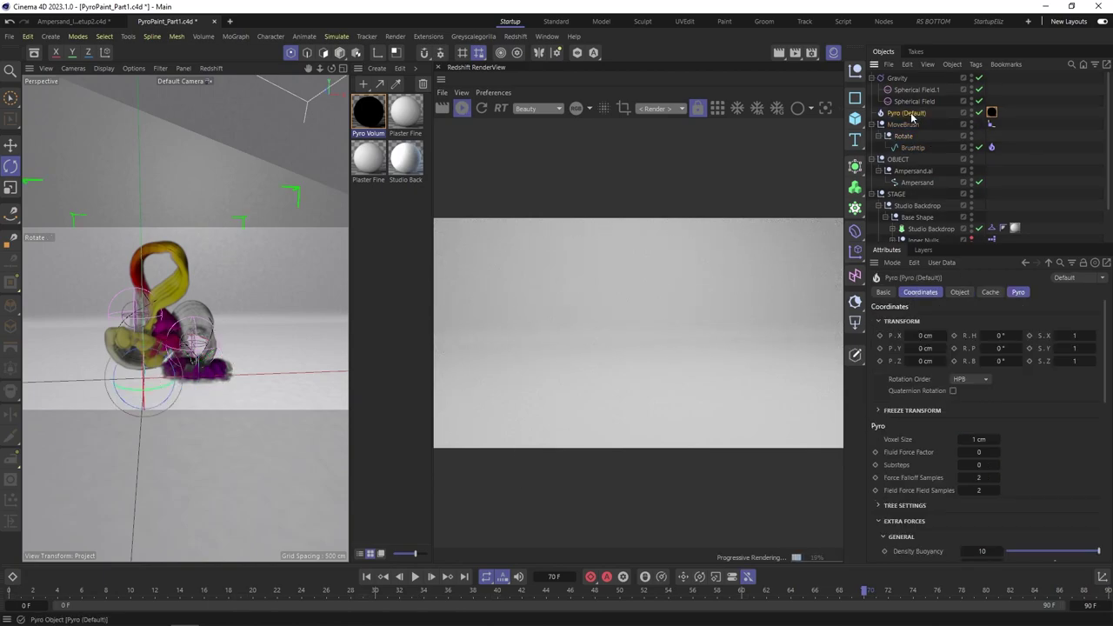
{"action": "left_click", "coordinate": [994, 293]}
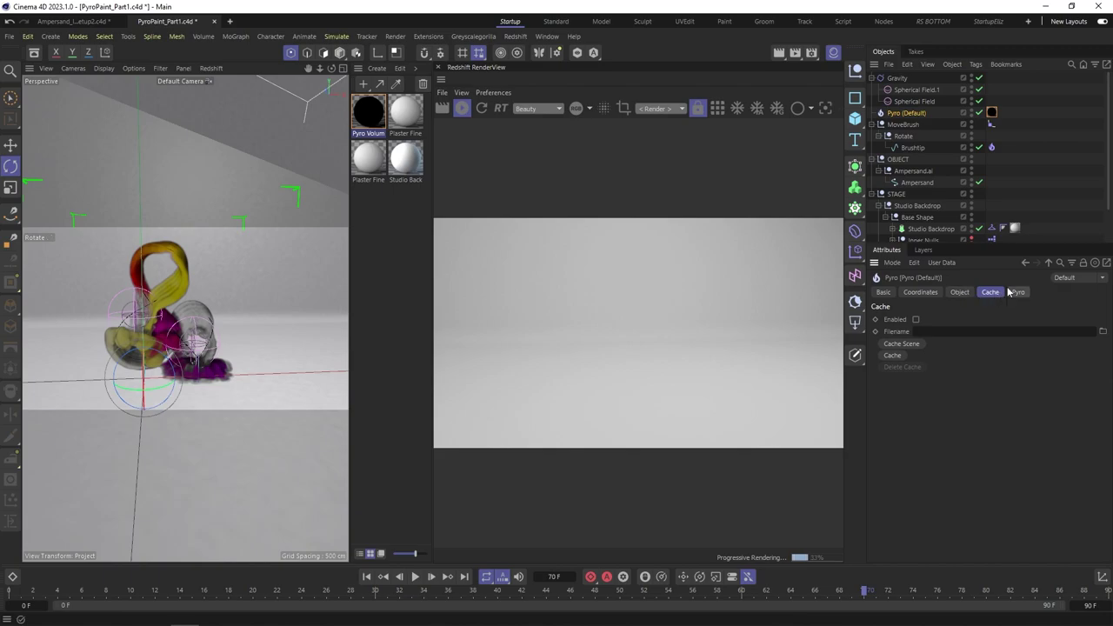
{"action": "left_click", "coordinate": [961, 293]}
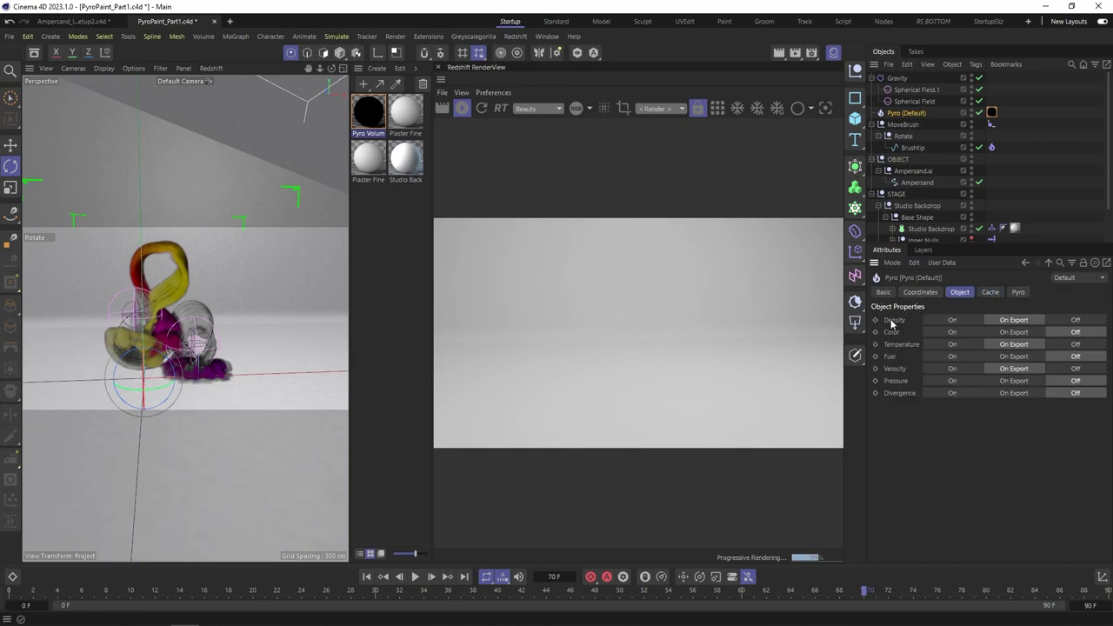
{"action": "left_click", "coordinate": [1077, 345]}
{"action": "left_click", "coordinate": [1076, 369]}
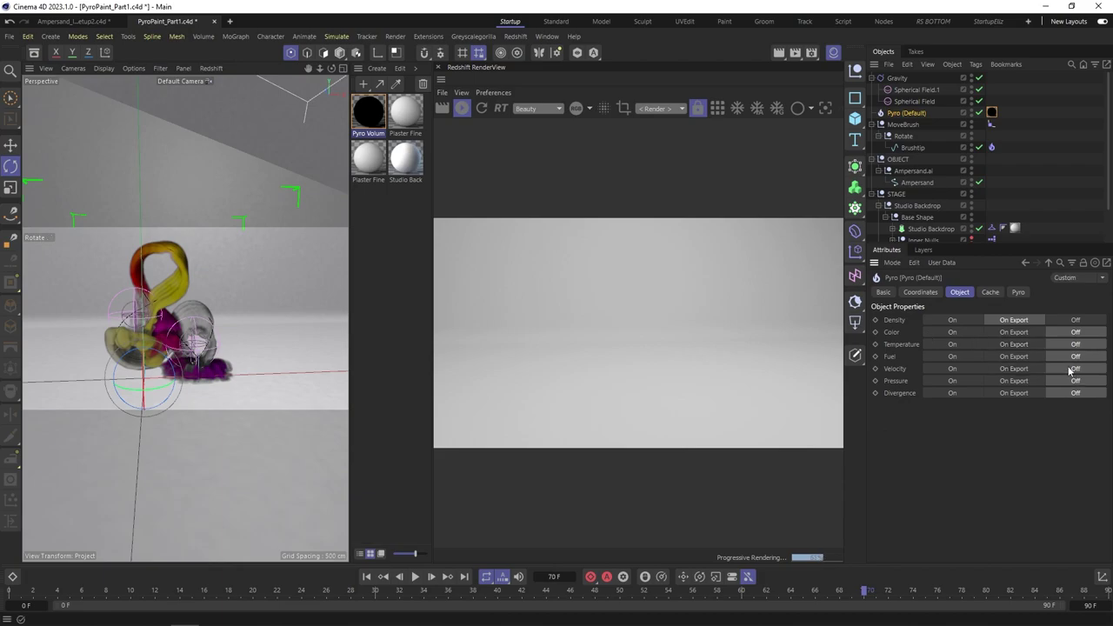
{"action": "left_click", "coordinate": [951, 320]}
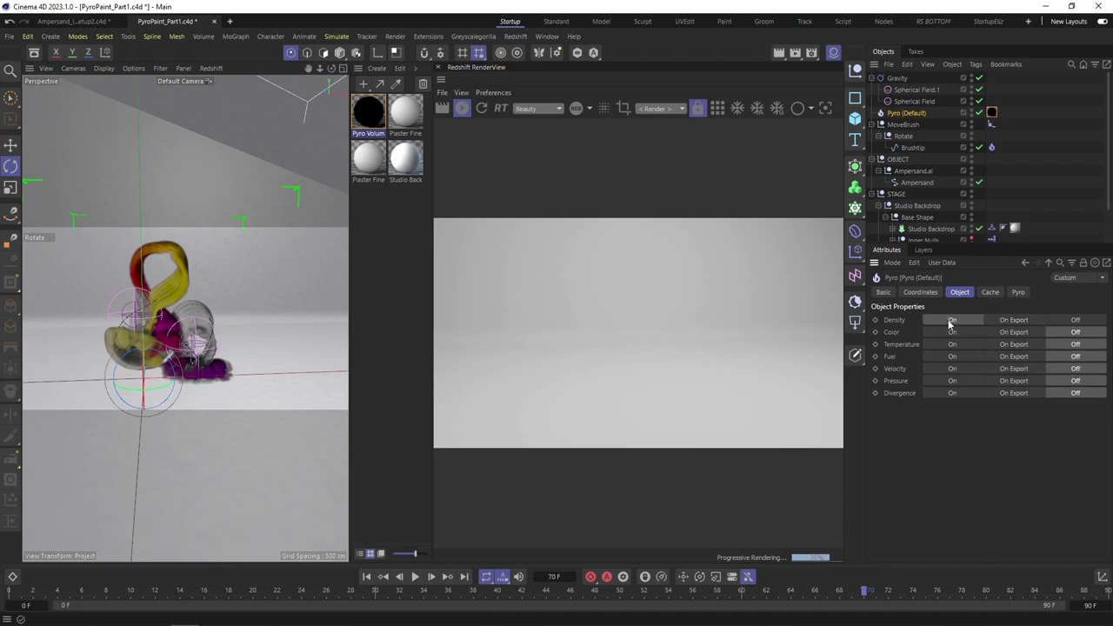
{"action": "left_click", "coordinate": [954, 332]}
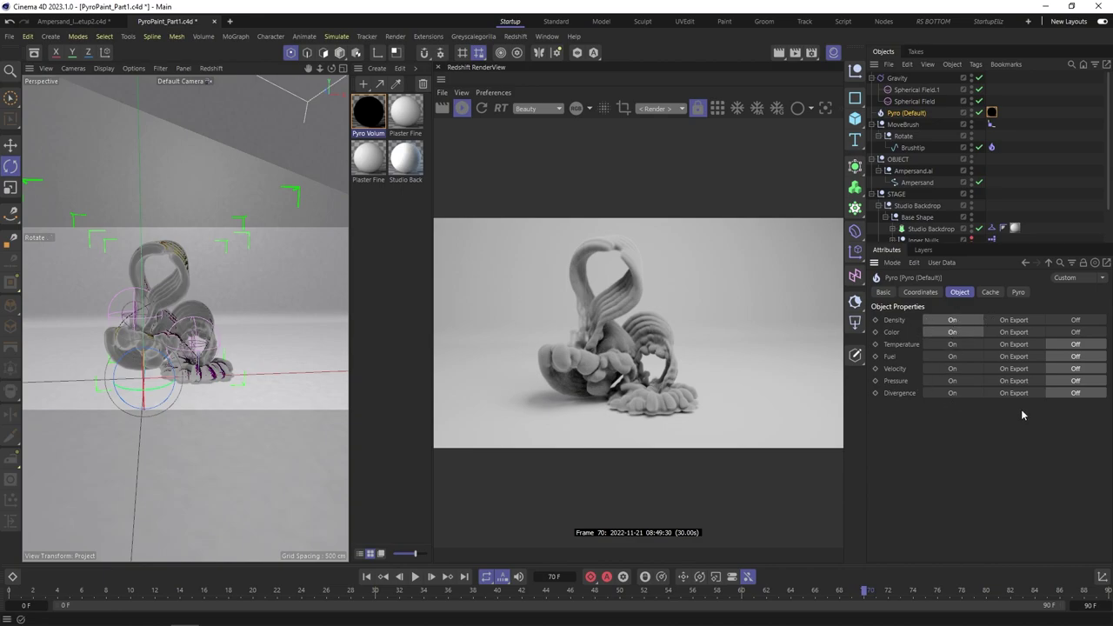
Step: Try enabling the Pyro object's cache, turn it back off and return to the object properties
{"action": "left_click", "coordinate": [995, 292]}
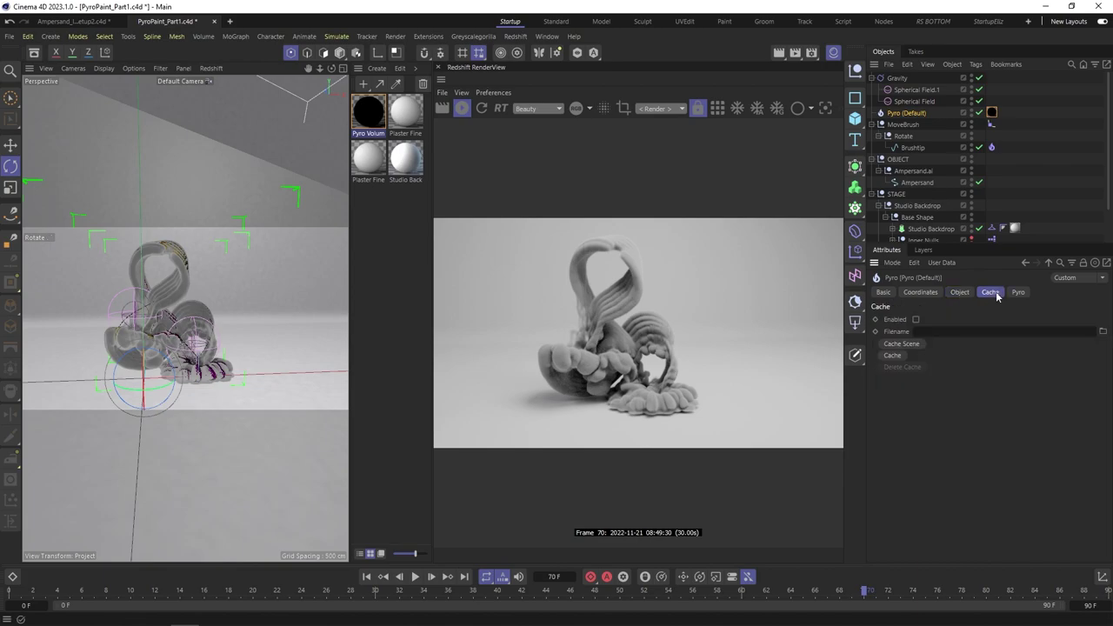
{"action": "left_click", "coordinate": [916, 319]}
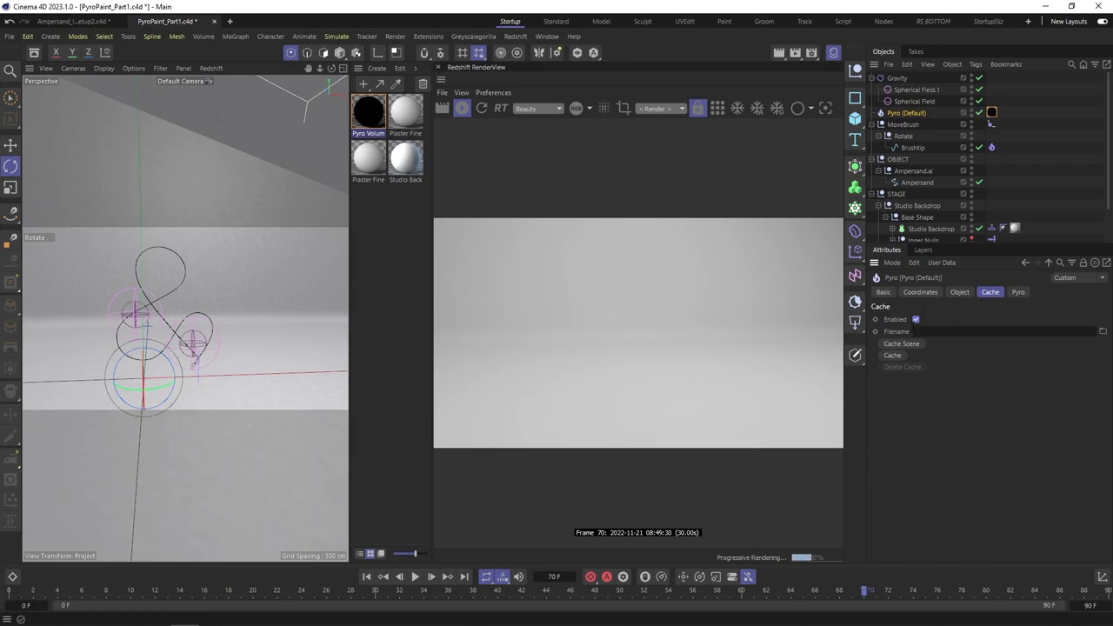
{"action": "left_click", "coordinate": [915, 320]}
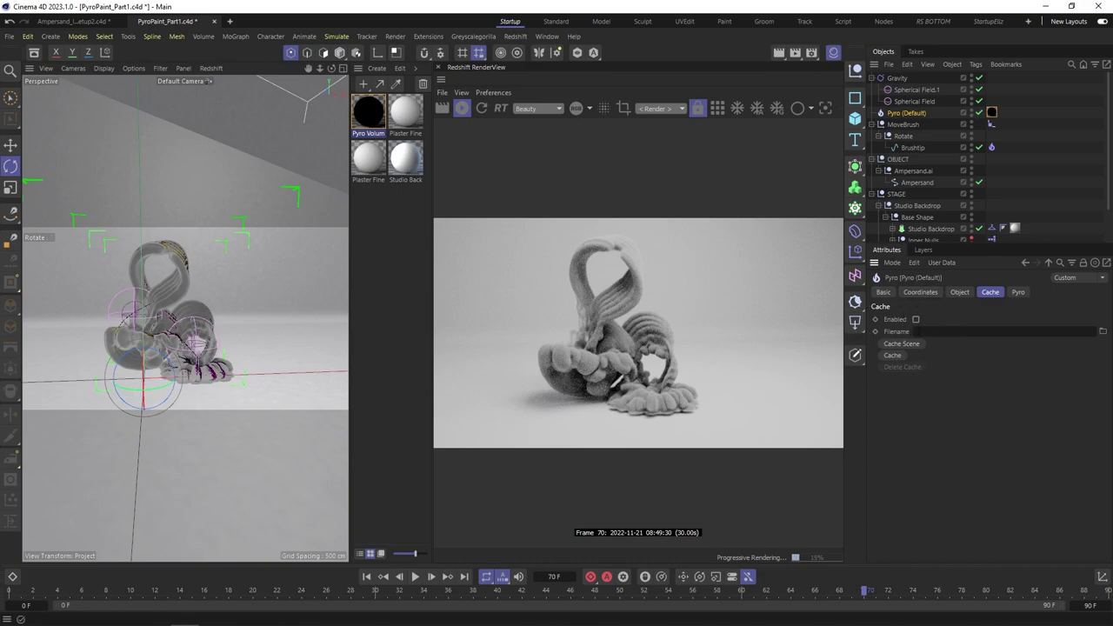
{"action": "left_click", "coordinate": [916, 320]}
{"action": "left_click", "coordinate": [960, 293]}
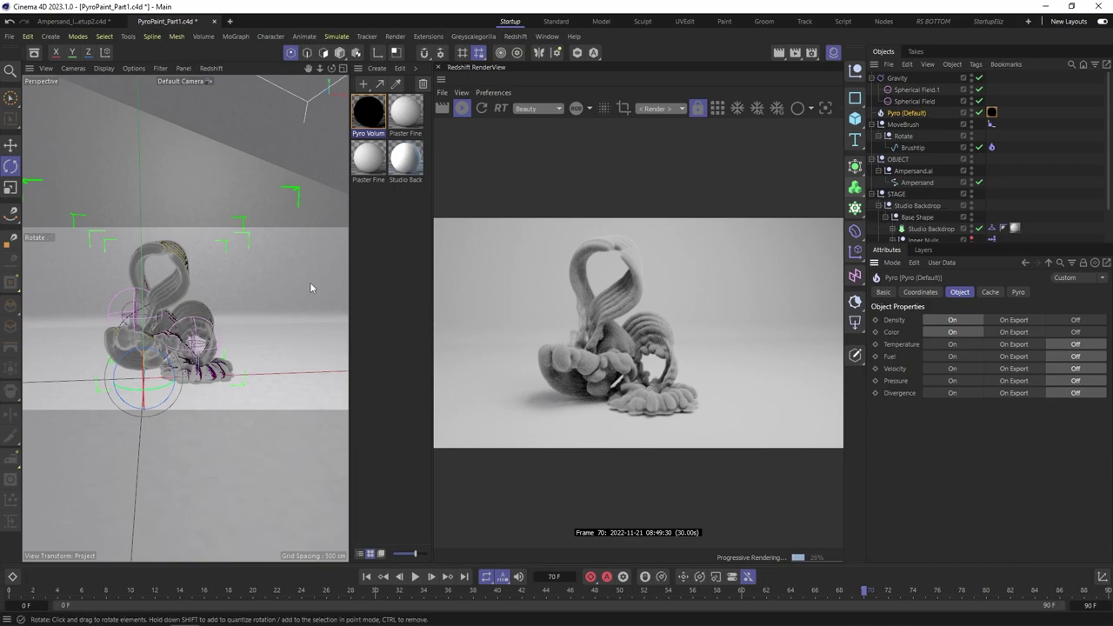
Step: Open the Pyro Volume material's node graph and dock the Node Editor between the materials and the Redshift RenderView
{"action": "scroll", "coordinate": [138, 340], "scroll_direction": "up", "scroll_amount": 3}
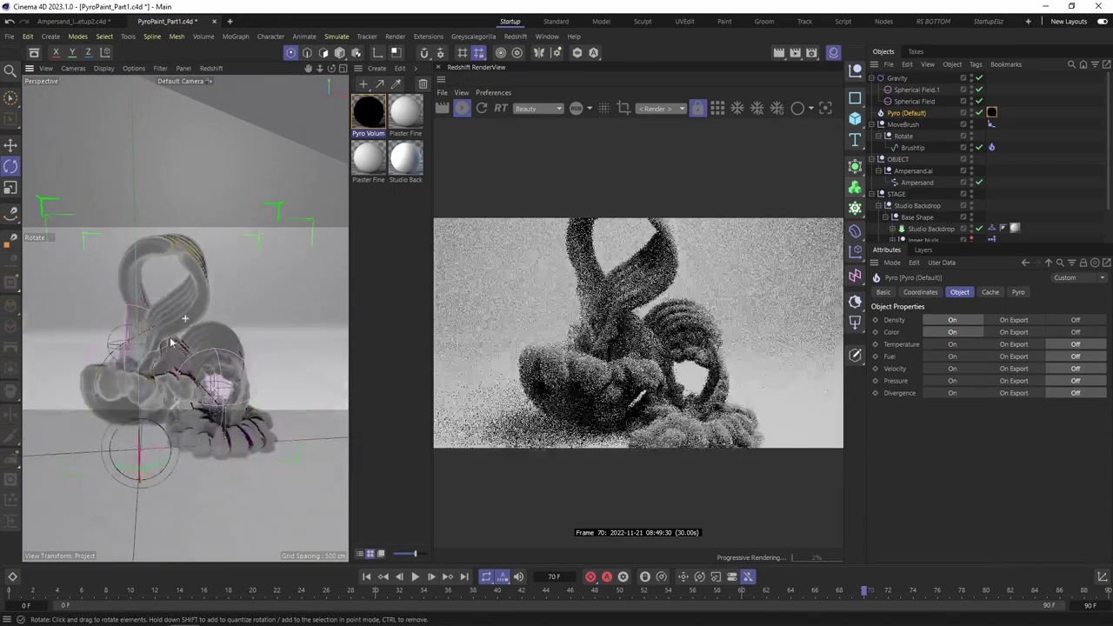
{"action": "left_click_drag", "start_coordinate": [171, 342], "coordinate": [187, 331], "text": "alt"}
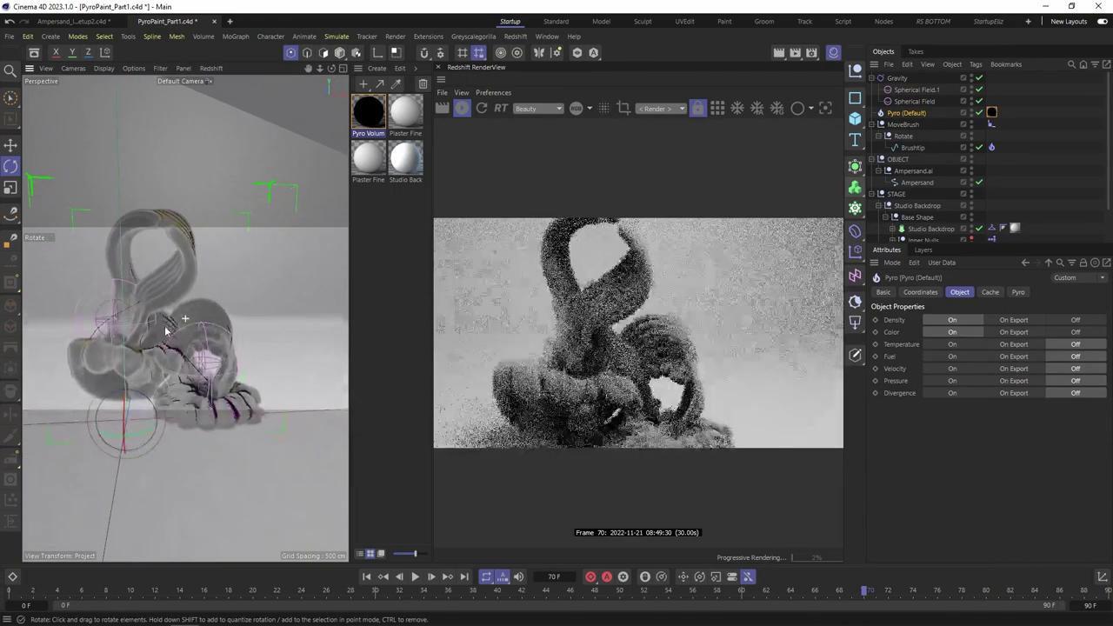
{"action": "double_click", "coordinate": [369, 112]}
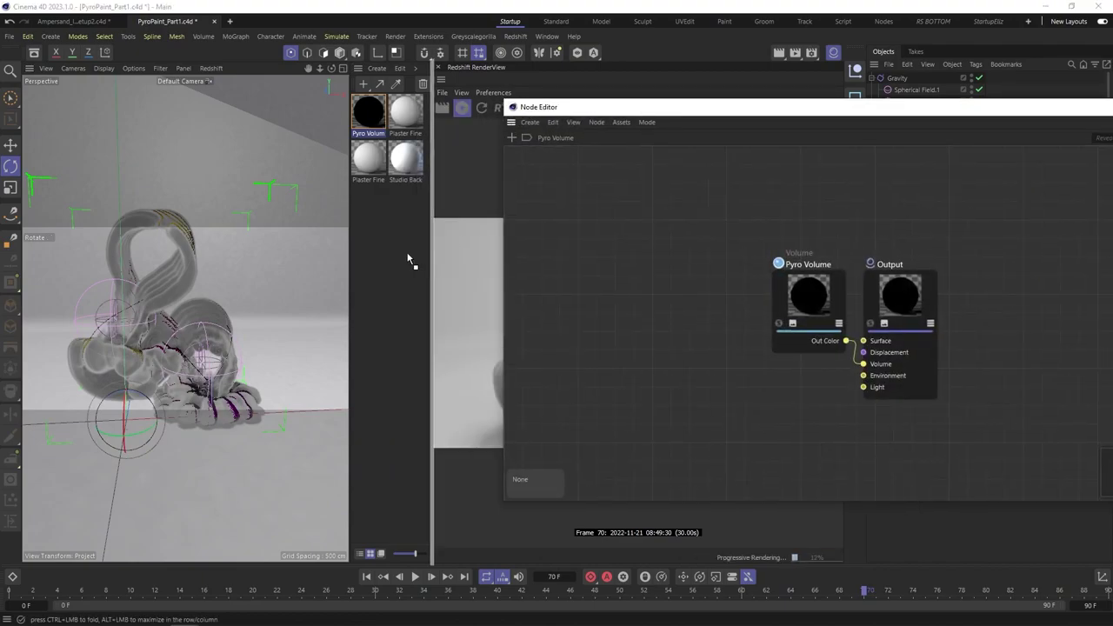
{"action": "left_click_drag", "start_coordinate": [440, 261], "coordinate": [437, 261]}
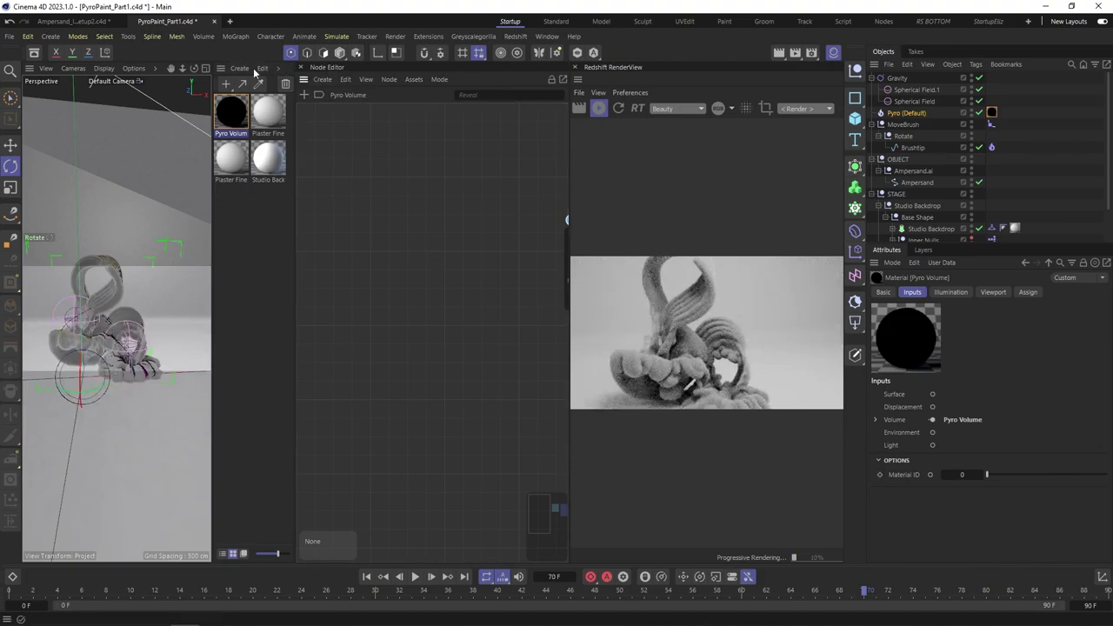
Step: Hide the Material Manager, select the Pyro Volume node and look through its Scatter channel presets, keeping density
{"action": "left_click", "coordinate": [833, 53]}
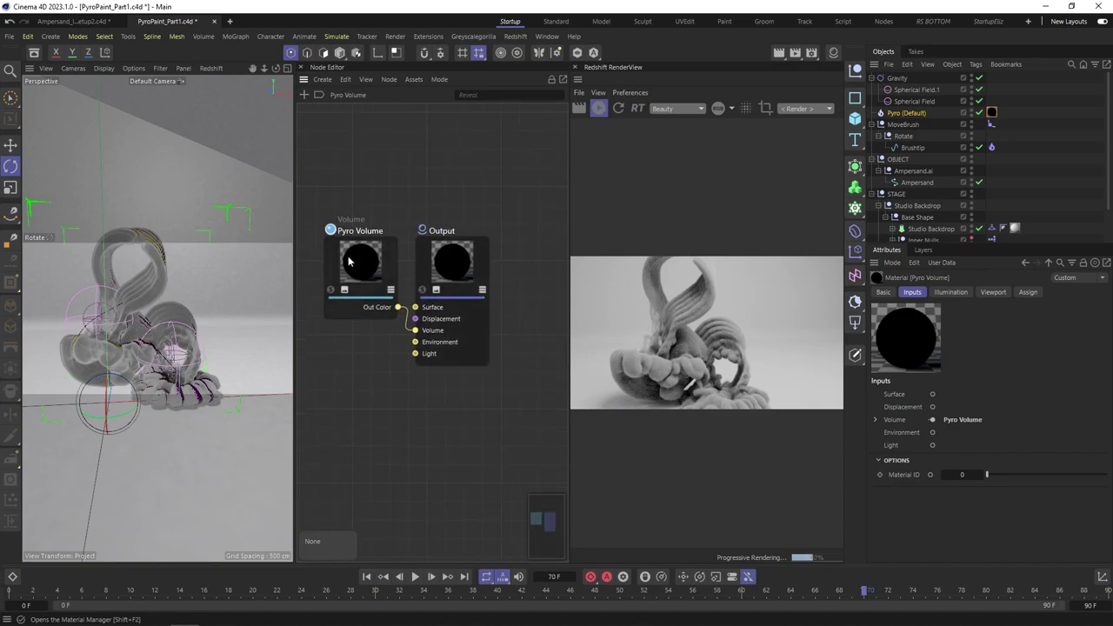
{"action": "left_click", "coordinate": [348, 261]}
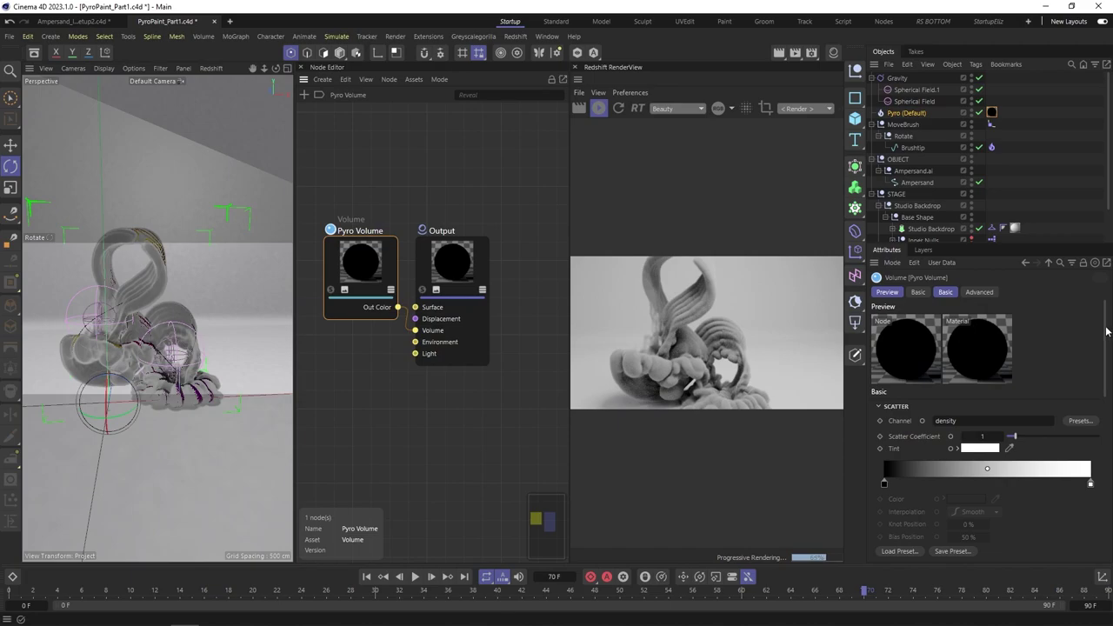
{"action": "scroll", "coordinate": [1106, 331], "scroll_direction": "down", "scroll_amount": 1}
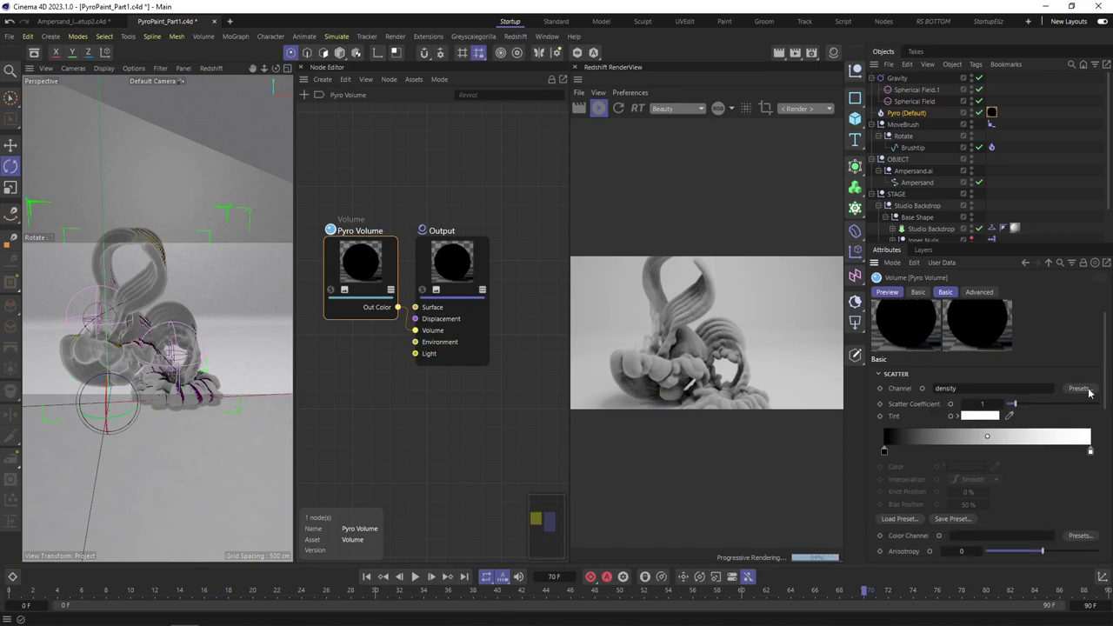
{"action": "left_click", "coordinate": [1079, 389]}
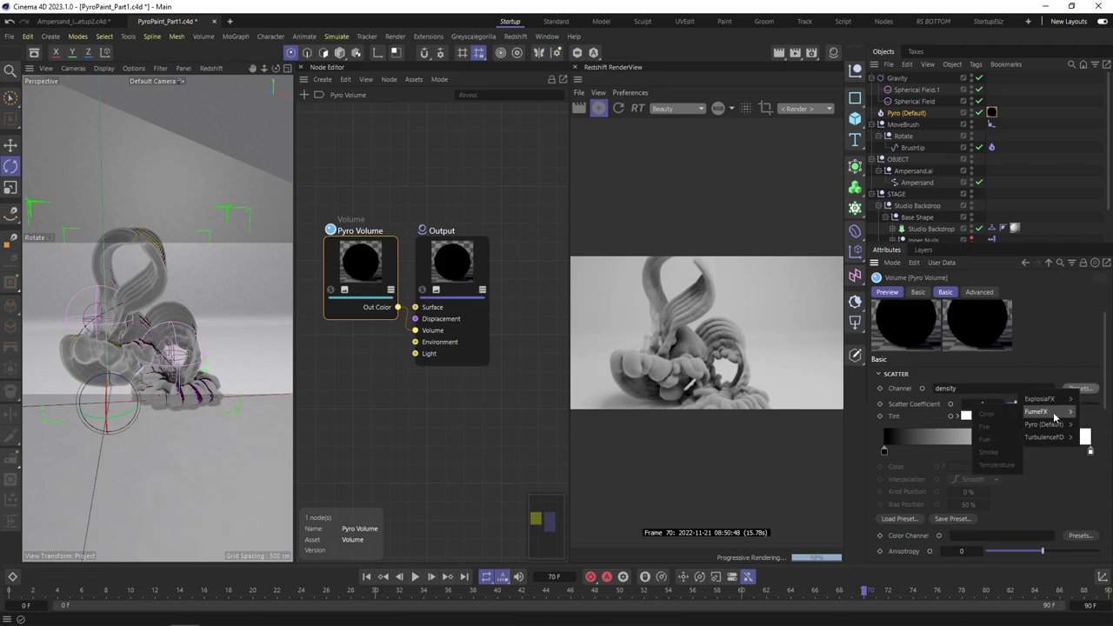
{"action": "mouse_move", "coordinate": [1047, 426]}
{"action": "mouse_move", "coordinate": [1046, 424]}
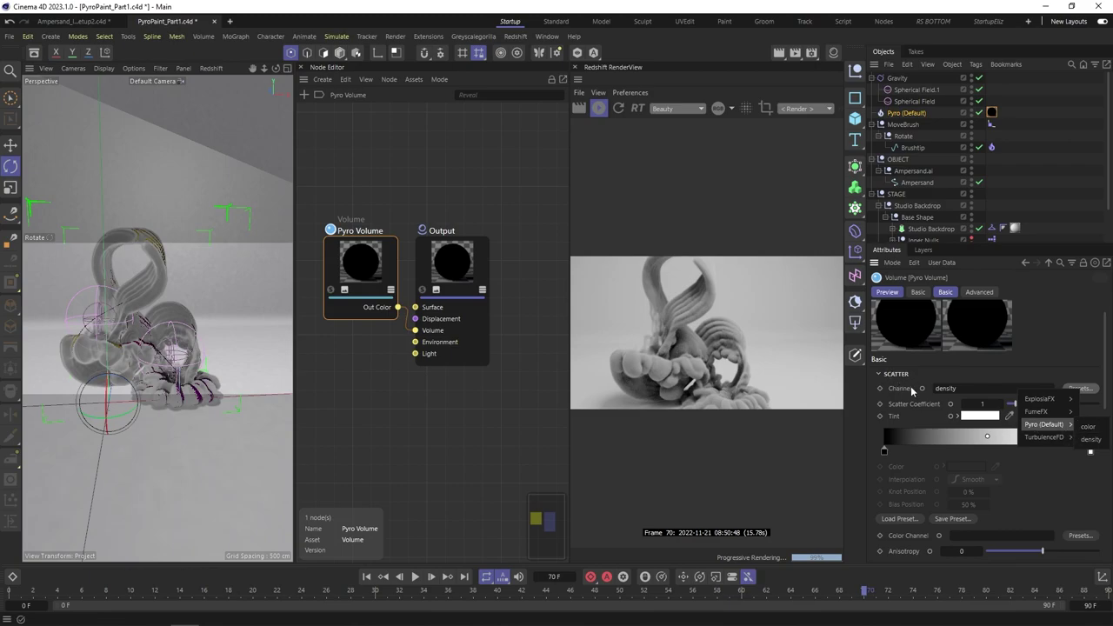
{"action": "left_click", "coordinate": [985, 372]}
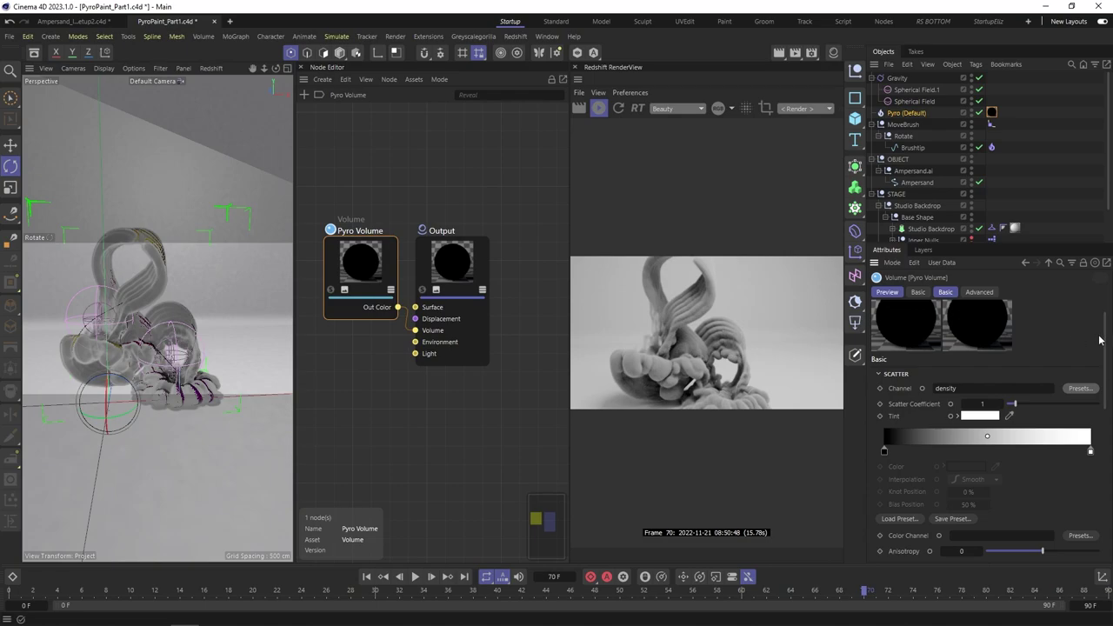
Step: Set the Pyro Volume node's Scatter Color Channel to the color channel of Pyro (Default)
{"action": "left_click_drag", "start_coordinate": [1104, 341], "coordinate": [1100, 389]}
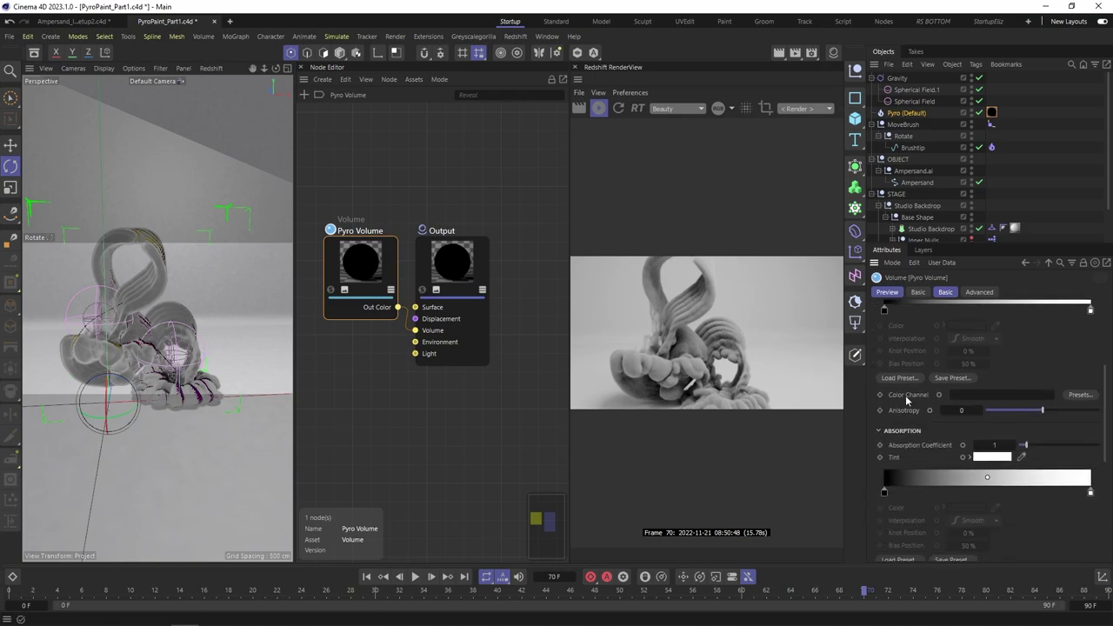
{"action": "left_click", "coordinate": [1077, 396]}
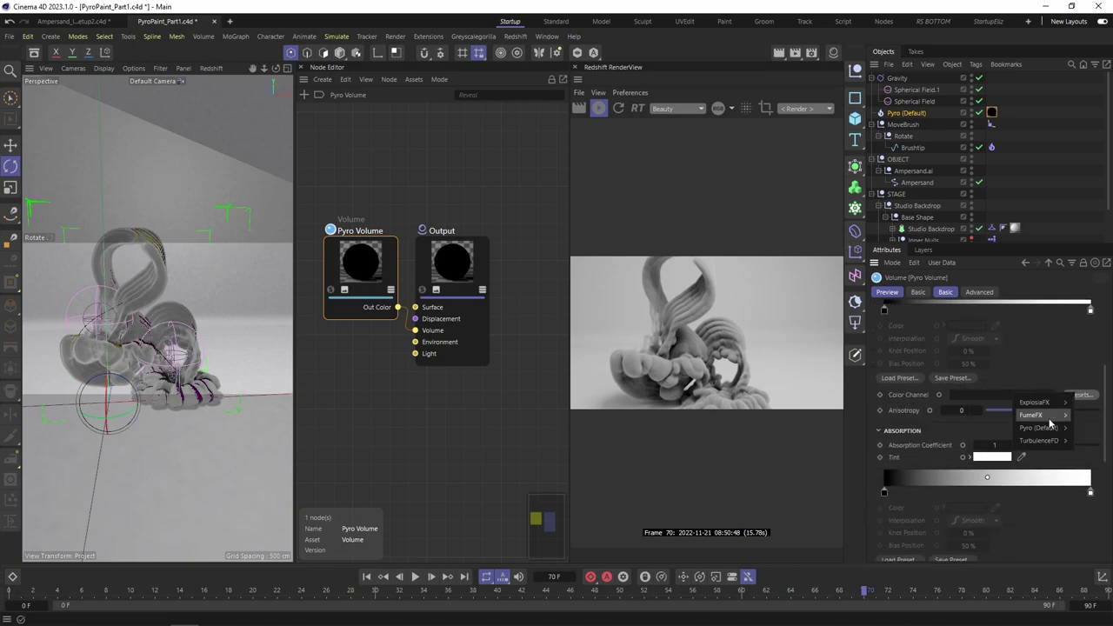
{"action": "mouse_move", "coordinate": [1044, 432]}
{"action": "left_click", "coordinate": [1082, 430]}
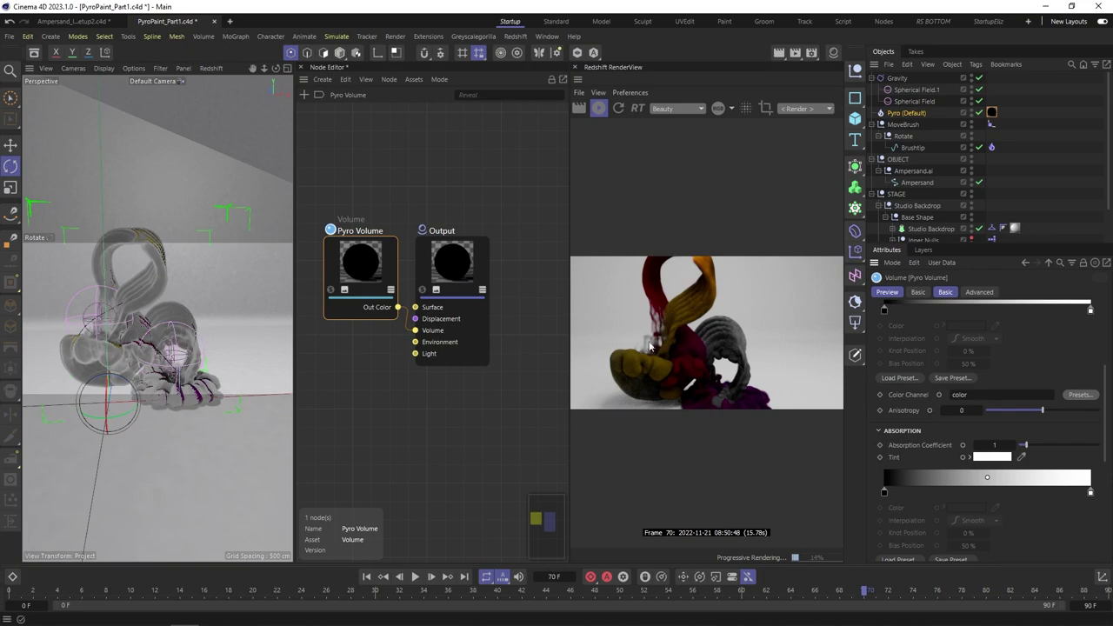
Step: Raise the Pyro Volume node's Scatter Coefficient to 10 and restart the live render
{"action": "left_click_drag", "start_coordinate": [1105, 378], "coordinate": [1101, 353]}
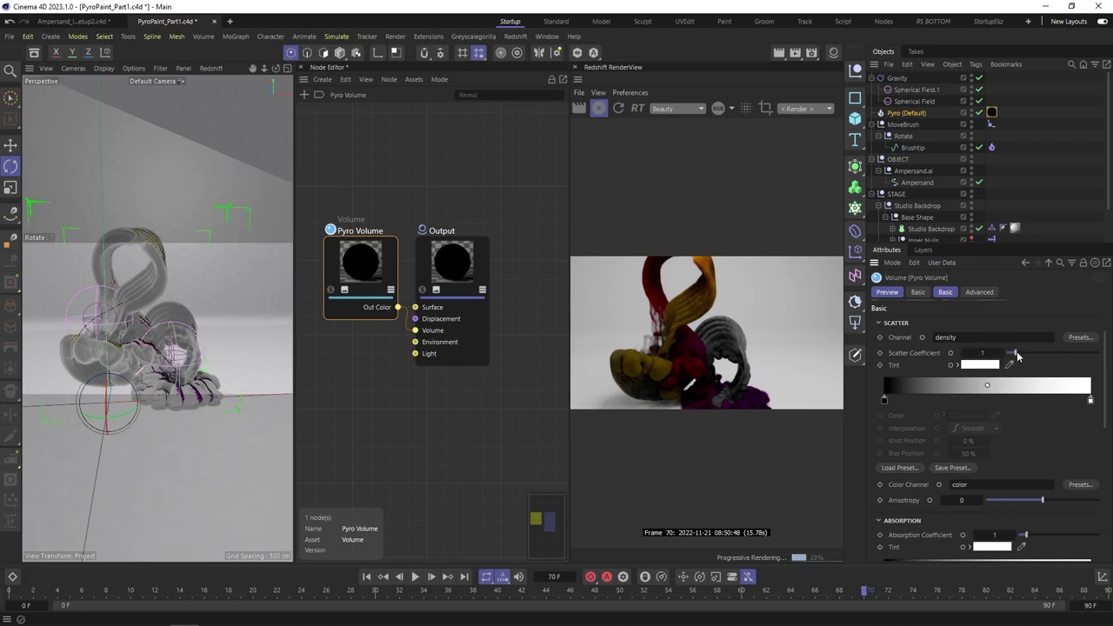
{"action": "left_click_drag", "start_coordinate": [1014, 354], "coordinate": [1109, 352]}
{"action": "left_click", "coordinate": [599, 109]}
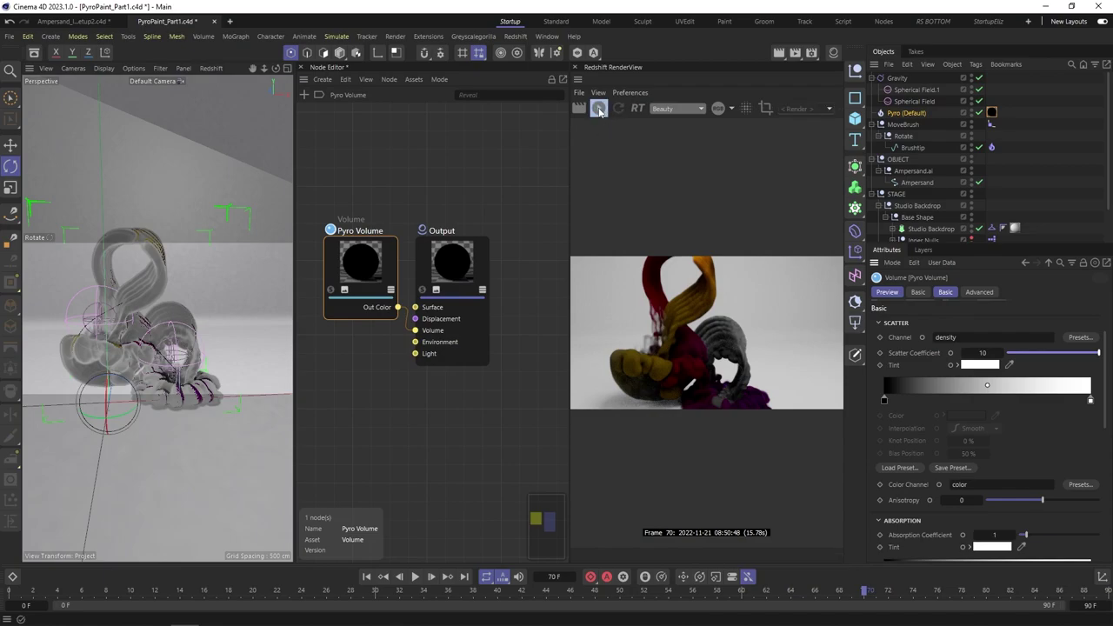
{"action": "left_click", "coordinate": [599, 110]}
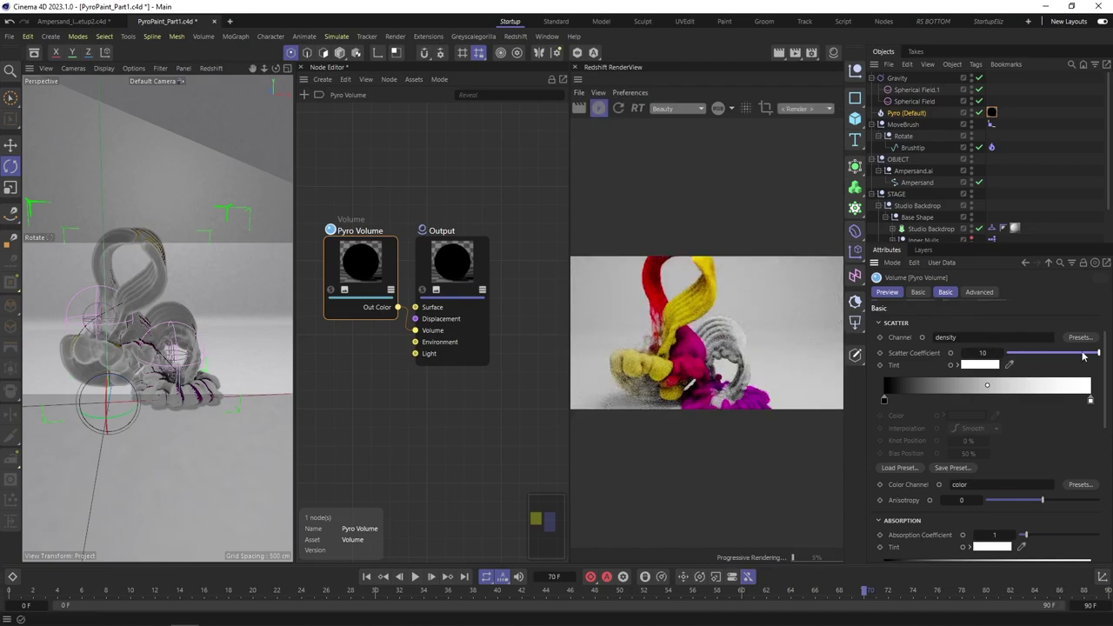
Step: Try an Absorption Coefficient of 0.1 on the Pyro Volume node
{"action": "scroll", "coordinate": [1103, 366], "scroll_direction": "down", "scroll_amount": 5}
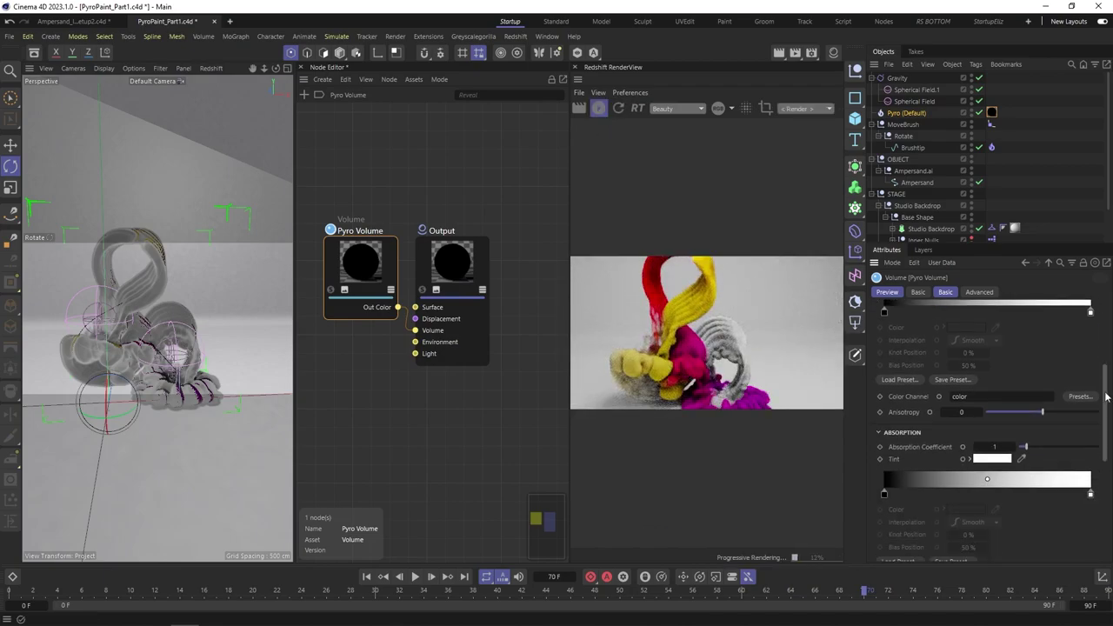
{"action": "double_click", "coordinate": [994, 417]}
{"action": "type", "text": "0.98"}
{"action": "double_click", "coordinate": [994, 416]}
{"action": "type", "text": "0.97"}
{"action": "key", "text": "Return"}
{"action": "type", "text": "0.1"}
{"action": "key", "text": "Return"}
Step: Set the Pyro Volume node's Absorption Coefficient to 0.6
{"action": "double_click", "coordinate": [994, 417]}
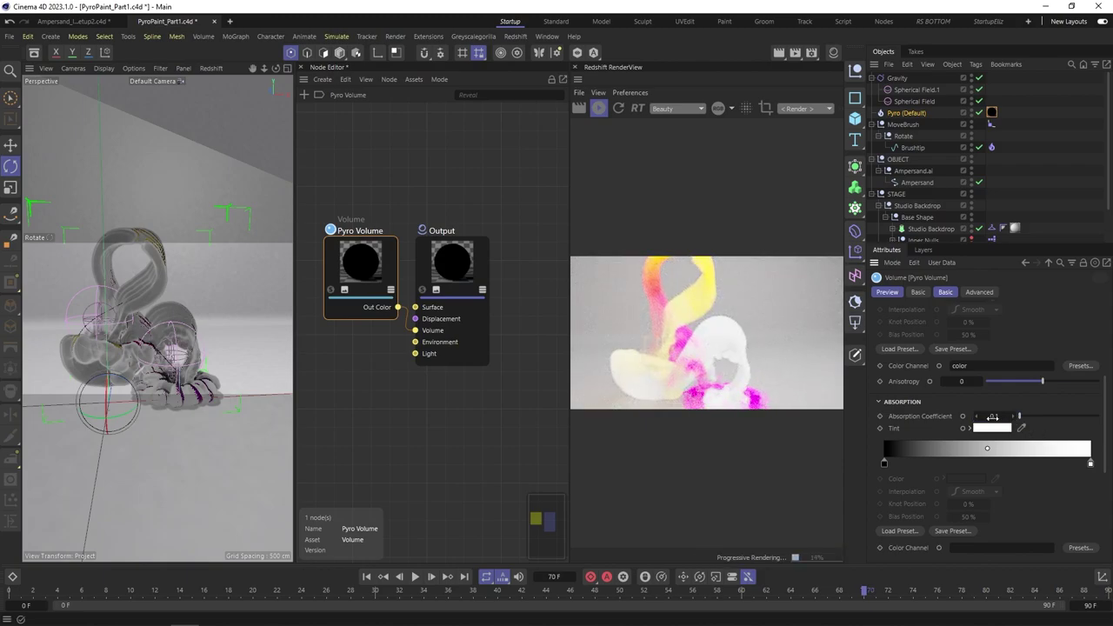
{"action": "double_click", "coordinate": [993, 417]}
{"action": "type", "text": "0.6"}
{"action": "key", "text": "Return"}
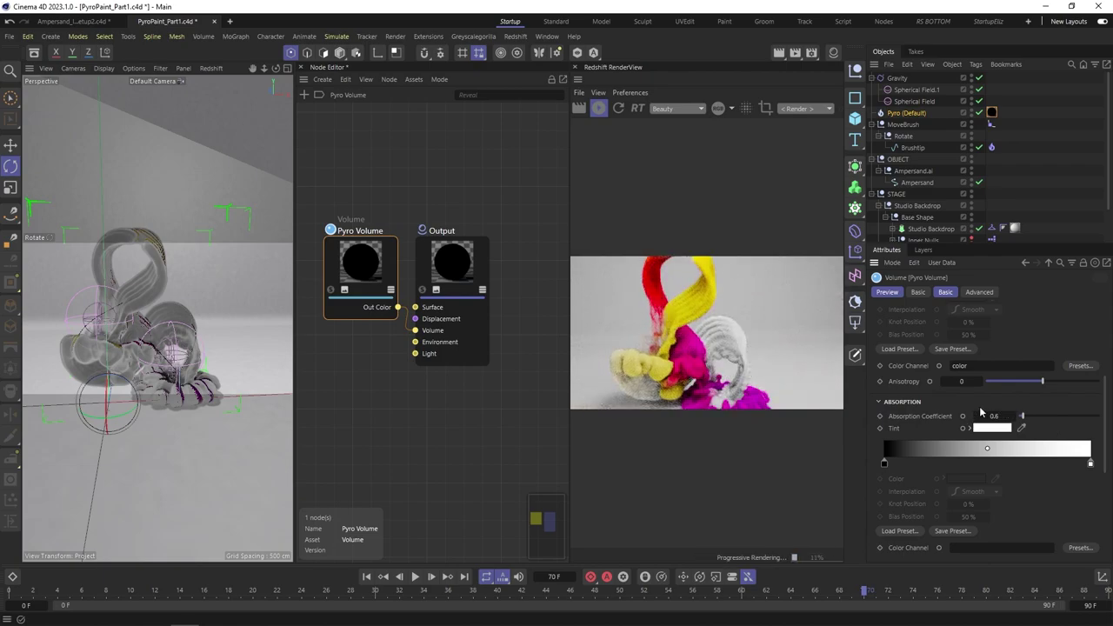
Step: Review the Scatter and Absorption settings, close the Node Editor and select the Pyro object to show its properties
{"action": "scroll", "coordinate": [1107, 416], "scroll_direction": "up", "scroll_amount": 4}
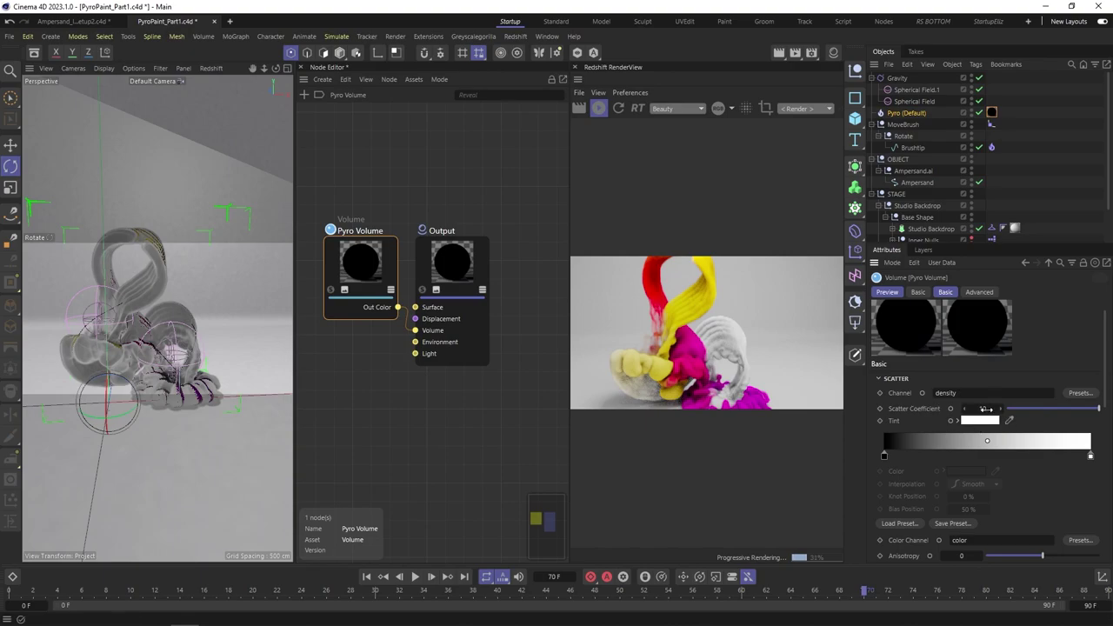
{"action": "scroll", "coordinate": [1105, 382], "scroll_direction": "down", "scroll_amount": 2}
{"action": "scroll", "coordinate": [1104, 382], "scroll_direction": "down", "scroll_amount": 4}
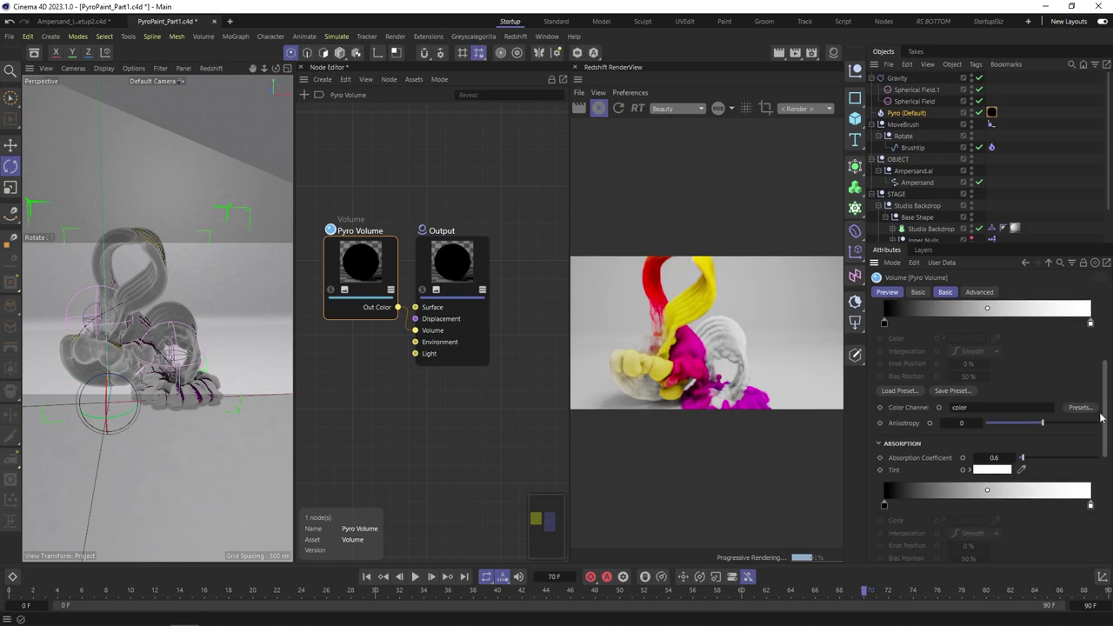
{"action": "left_click", "coordinate": [300, 66]}
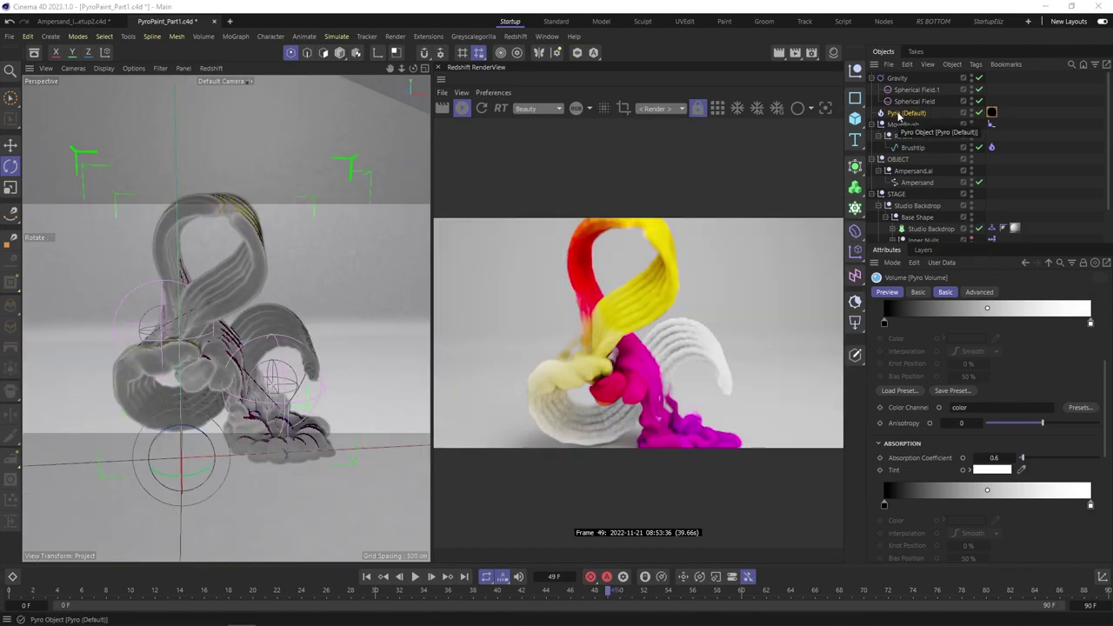
{"action": "left_click", "coordinate": [902, 114]}
{"action": "left_click", "coordinate": [992, 293]}
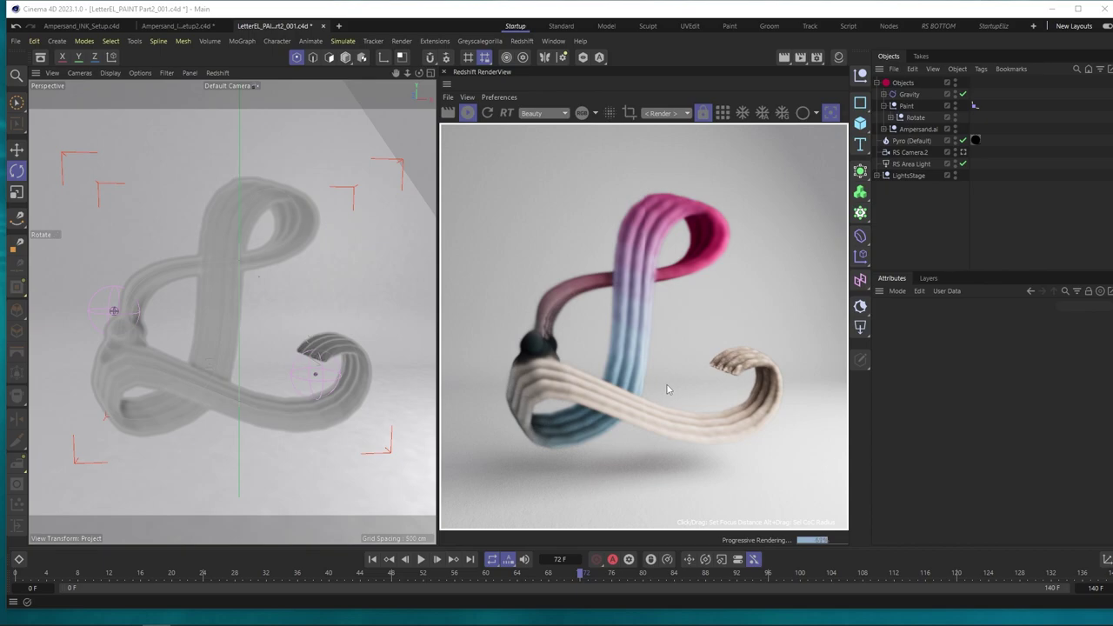
Step: At frame 125, add a Volume Mesher with the Pyro object as its child, placed in the Objects group below Gravity
{"action": "left_click_drag", "start_coordinate": [23, 574], "coordinate": [533, 570]}
{"action": "mouse_move", "coordinate": [30, 574]}
{"action": "left_mouse_down"}
{"action": "mouse_move", "coordinate": [479, 566]}
{"action": "mouse_move", "coordinate": [643, 550]}
{"action": "mouse_move", "coordinate": [654, 567]}
{"action": "mouse_move", "coordinate": [995, 570]}
{"action": "left_mouse_up"}
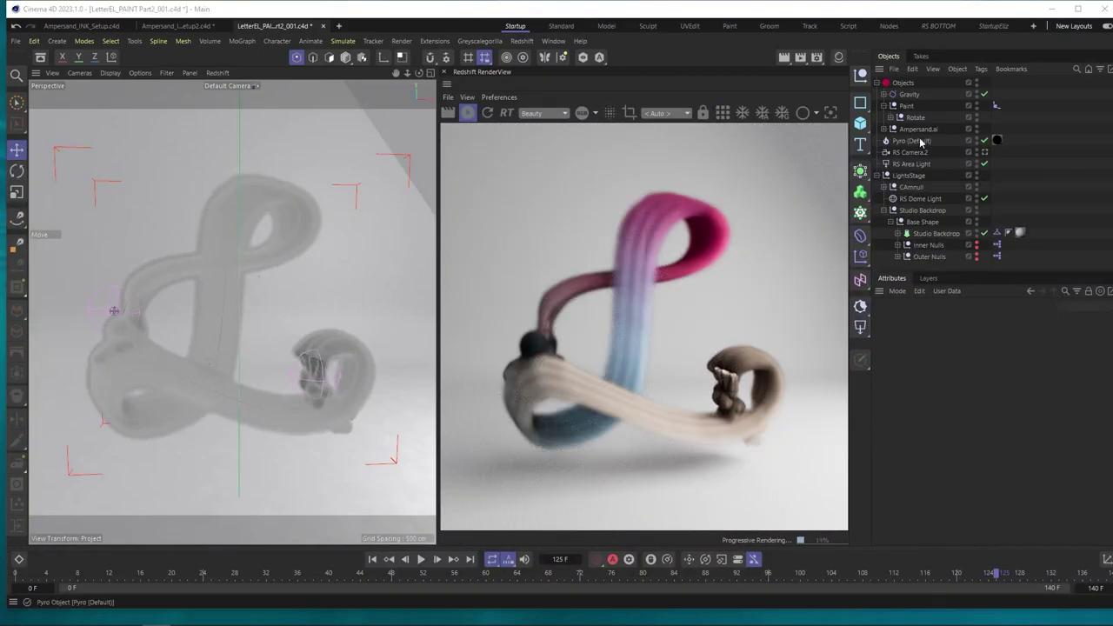
{"action": "left_click", "coordinate": [861, 198]}
{"action": "left_click", "coordinate": [919, 233]}
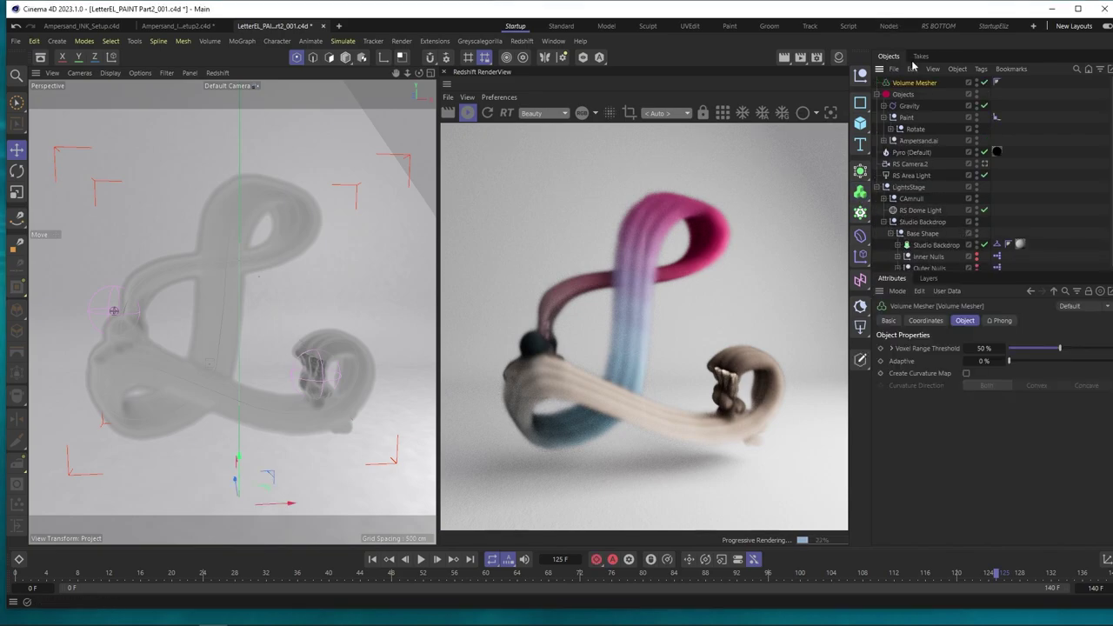
{"action": "left_click_drag", "start_coordinate": [906, 84], "coordinate": [915, 141]}
{"action": "left_click_drag", "start_coordinate": [904, 87], "coordinate": [910, 94]}
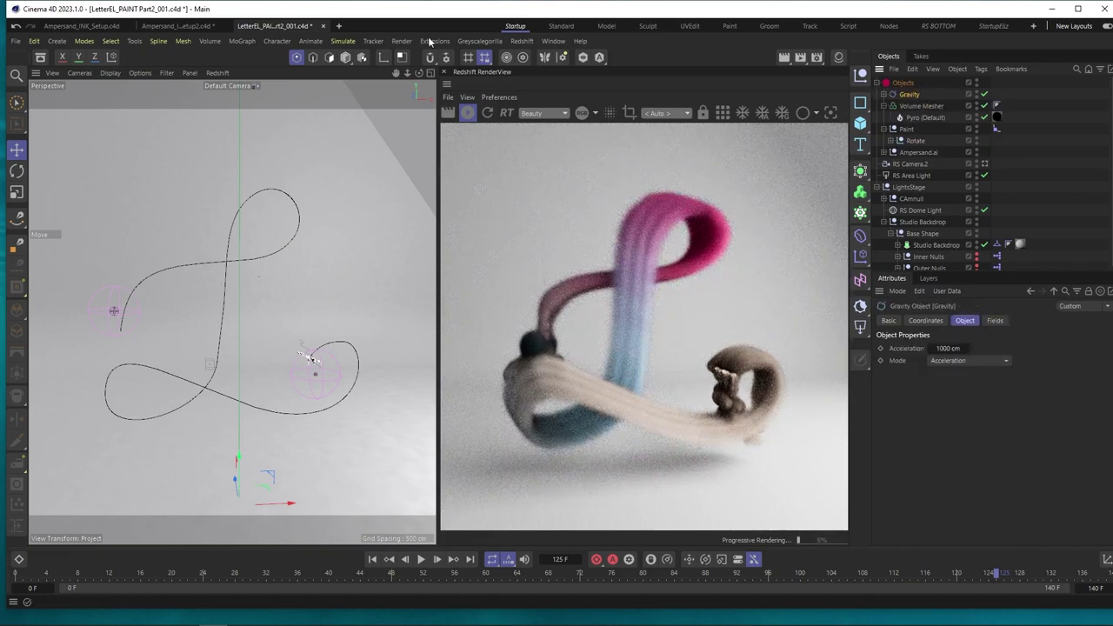
Step: Play the simulation with the live render stopped, and set the Volume Mesher's Voxel Range Threshold and Adaptive to 1%
{"action": "left_click", "coordinate": [468, 113]}
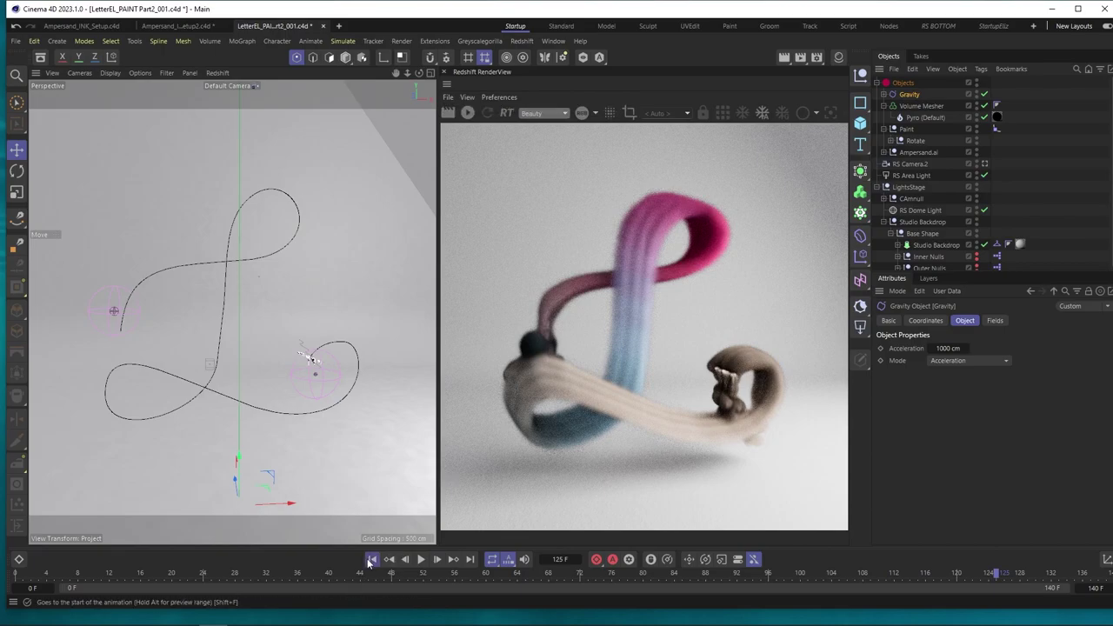
{"action": "left_click", "coordinate": [421, 560]}
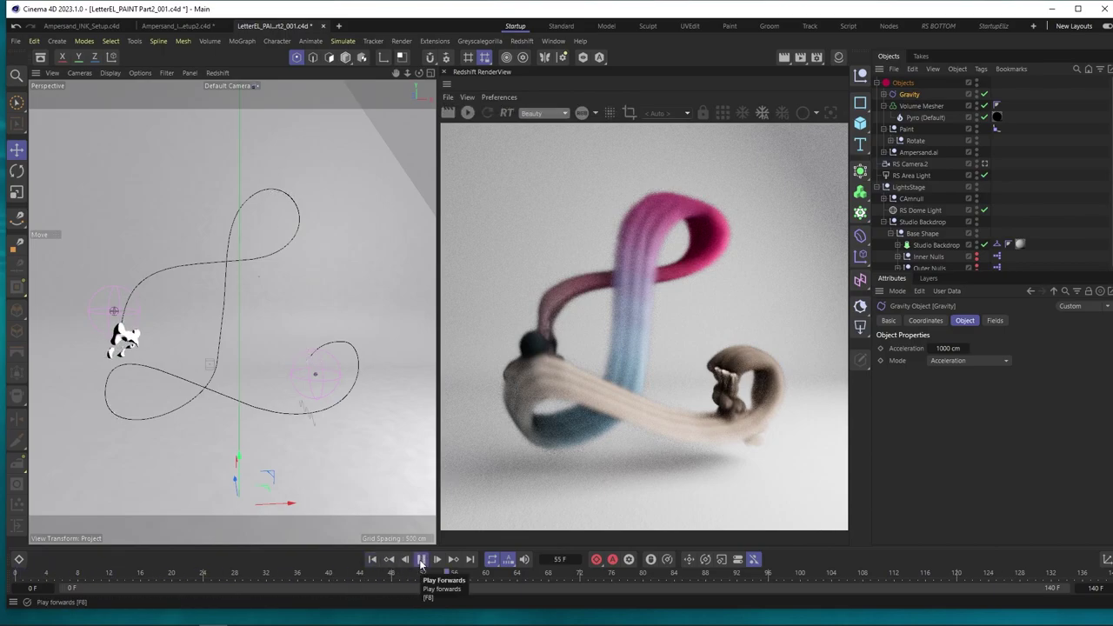
{"action": "left_click", "coordinate": [919, 105]}
{"action": "left_click_drag", "start_coordinate": [1064, 354], "coordinate": [1007, 351]}
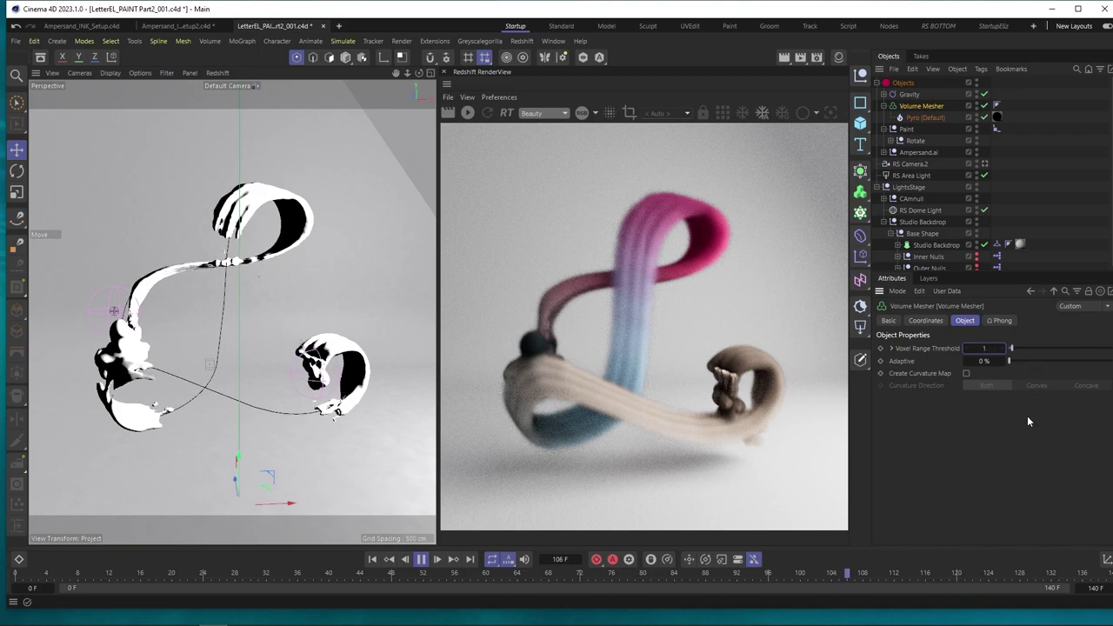
{"action": "key", "text": "F8"}
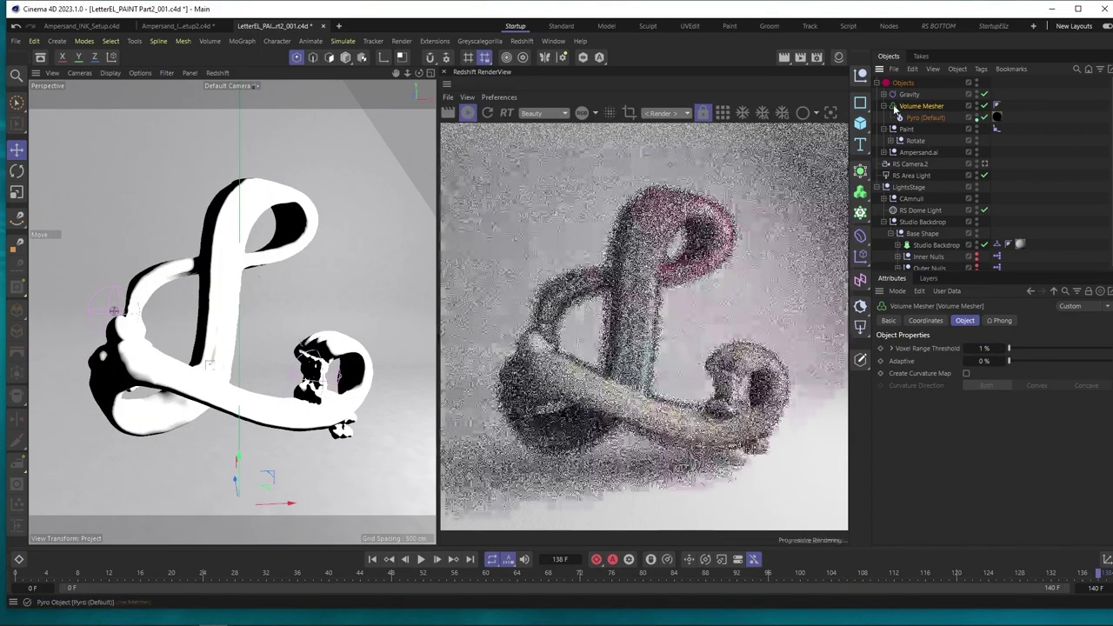
{"action": "left_click_drag", "start_coordinate": [980, 361], "coordinate": [987, 361]}
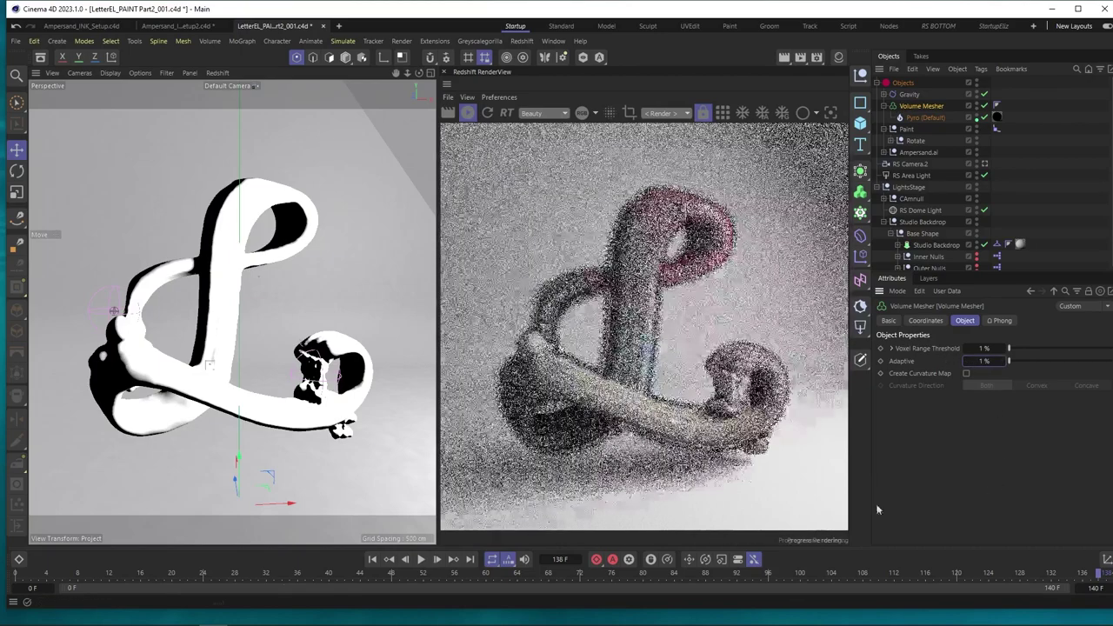
Step: Replay the meshed simulation from the start with the live render stopped, pause it at frame 63 and restart the render
{"action": "left_click", "coordinate": [372, 559]}
{"action": "left_click", "coordinate": [421, 559]}
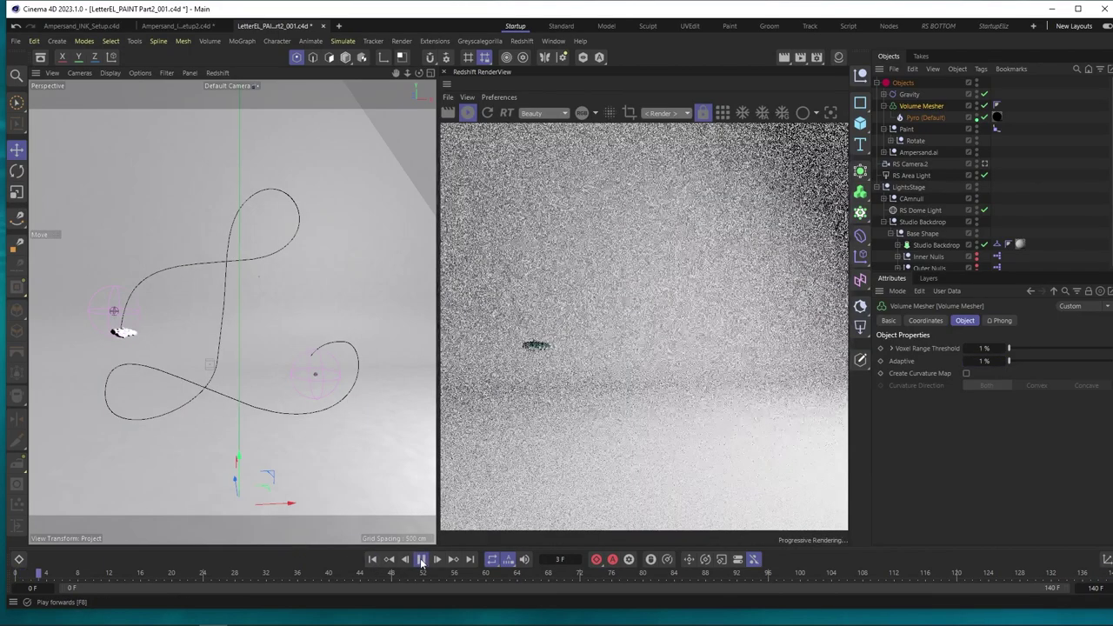
{"action": "left_click", "coordinate": [421, 559]}
{"action": "left_click", "coordinate": [420, 561]}
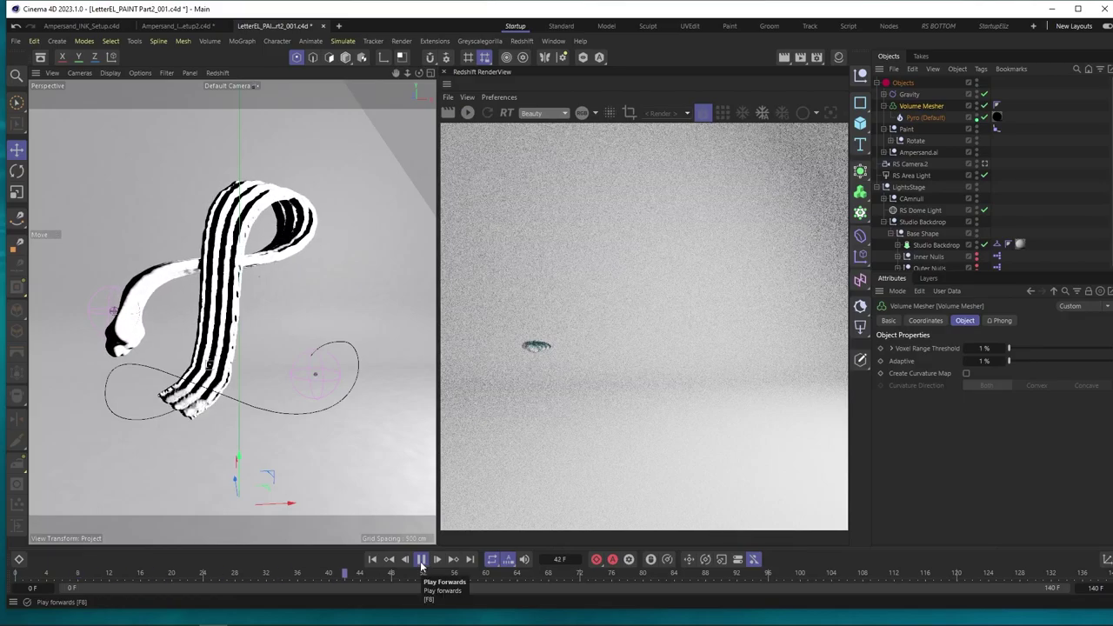
{"action": "left_click", "coordinate": [421, 561]}
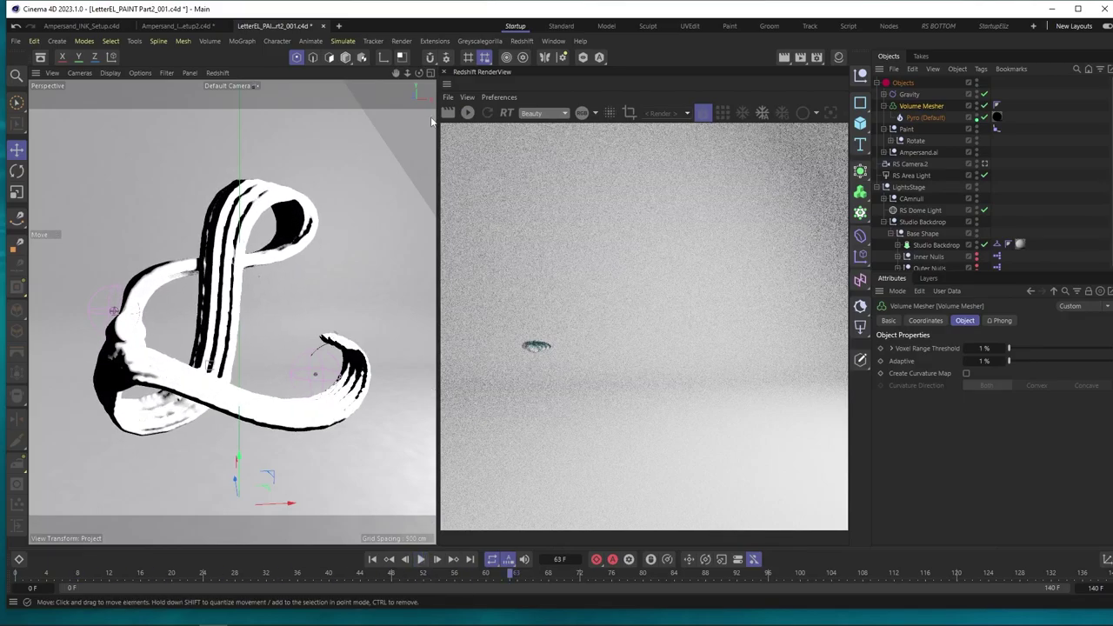
{"action": "left_click", "coordinate": [467, 114]}
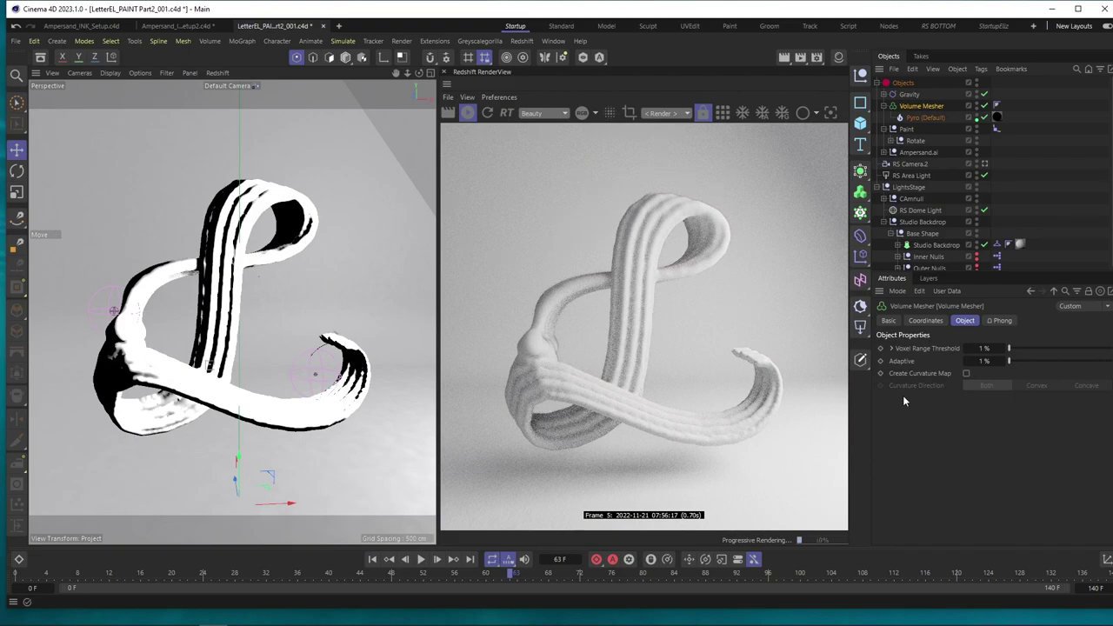
Step: Create a Redshift Standard material and assign it to the Volume Mesher
{"action": "left_click", "coordinate": [840, 58]}
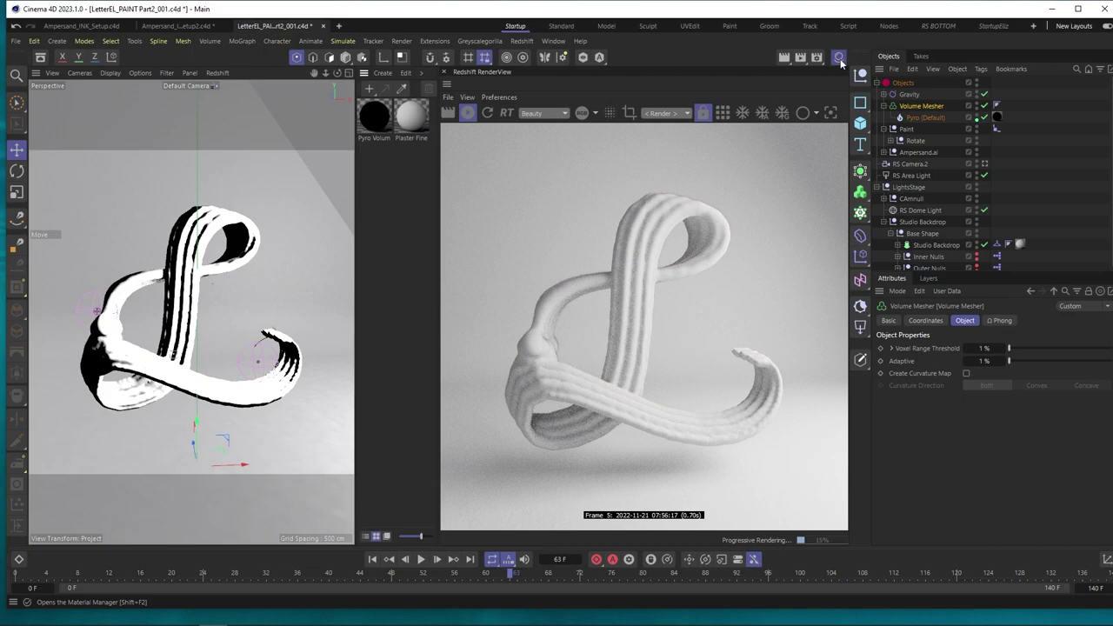
{"action": "left_click", "coordinate": [367, 179]}
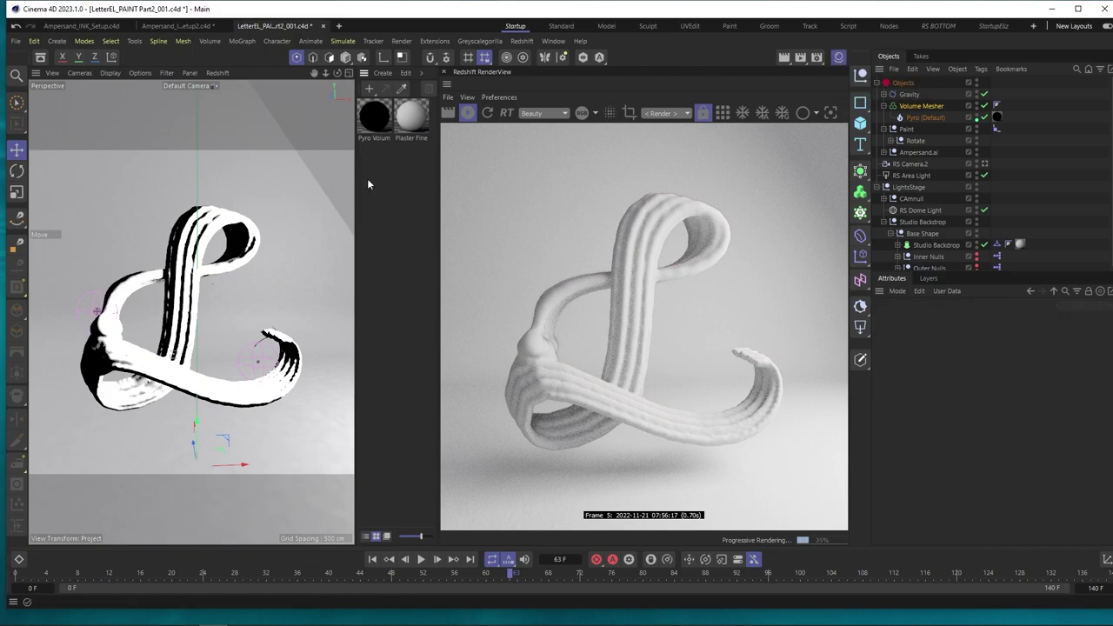
{"action": "left_click", "coordinate": [368, 91]}
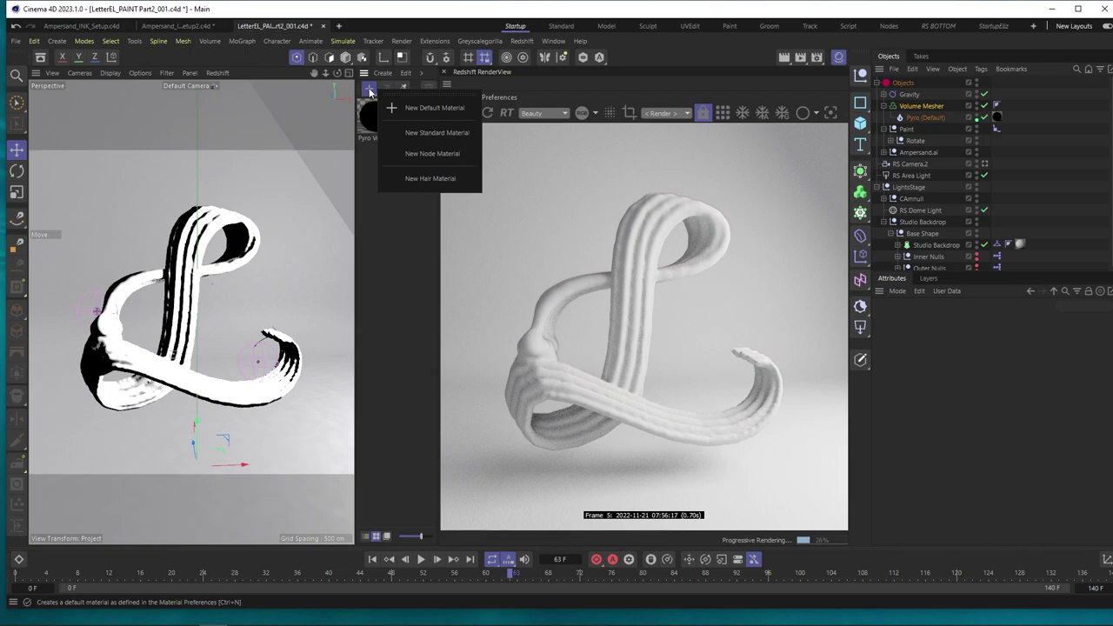
{"action": "left_click", "coordinate": [382, 72]}
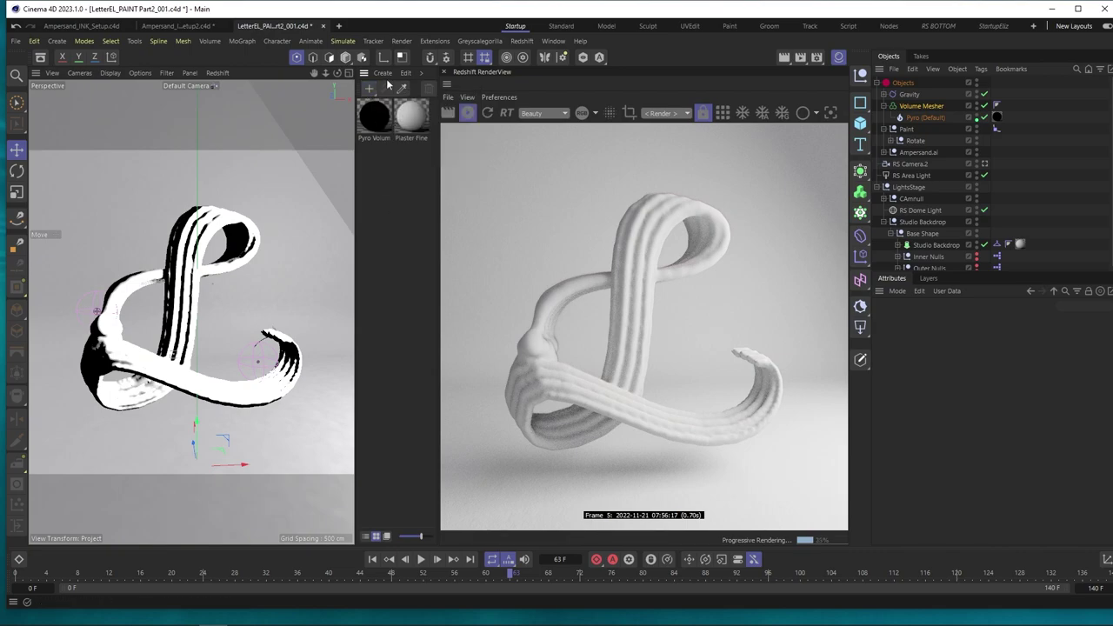
{"action": "left_click", "coordinate": [383, 72]}
{"action": "mouse_move", "coordinate": [401, 132]}
{"action": "mouse_move", "coordinate": [519, 136]}
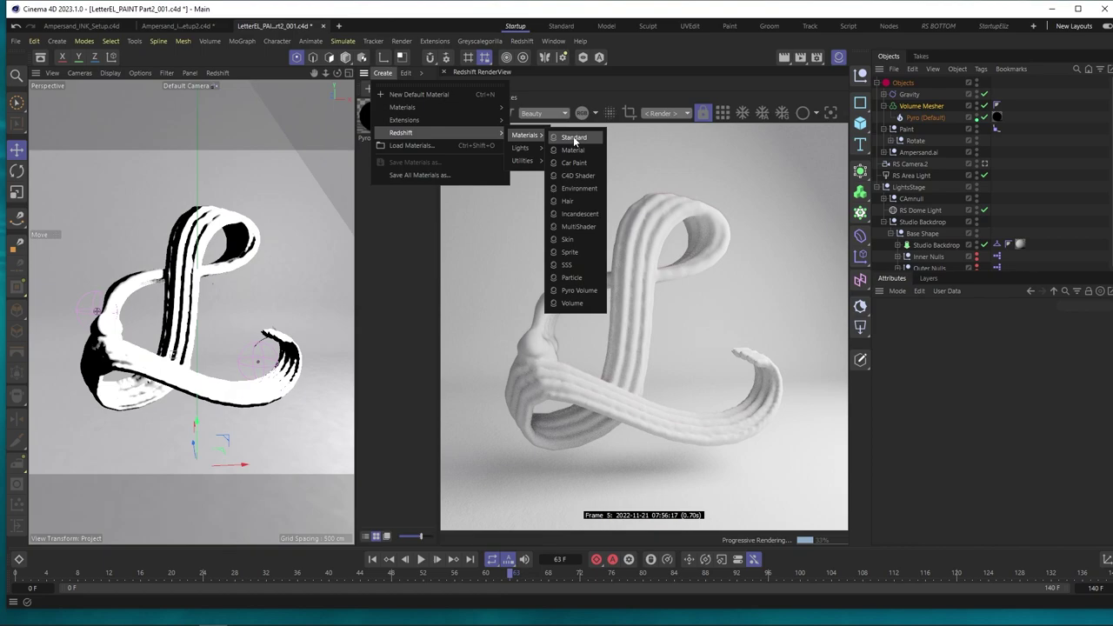
{"action": "left_click", "coordinate": [574, 138]}
{"action": "left_click_drag", "start_coordinate": [1086, 113], "coordinate": [942, 107]}
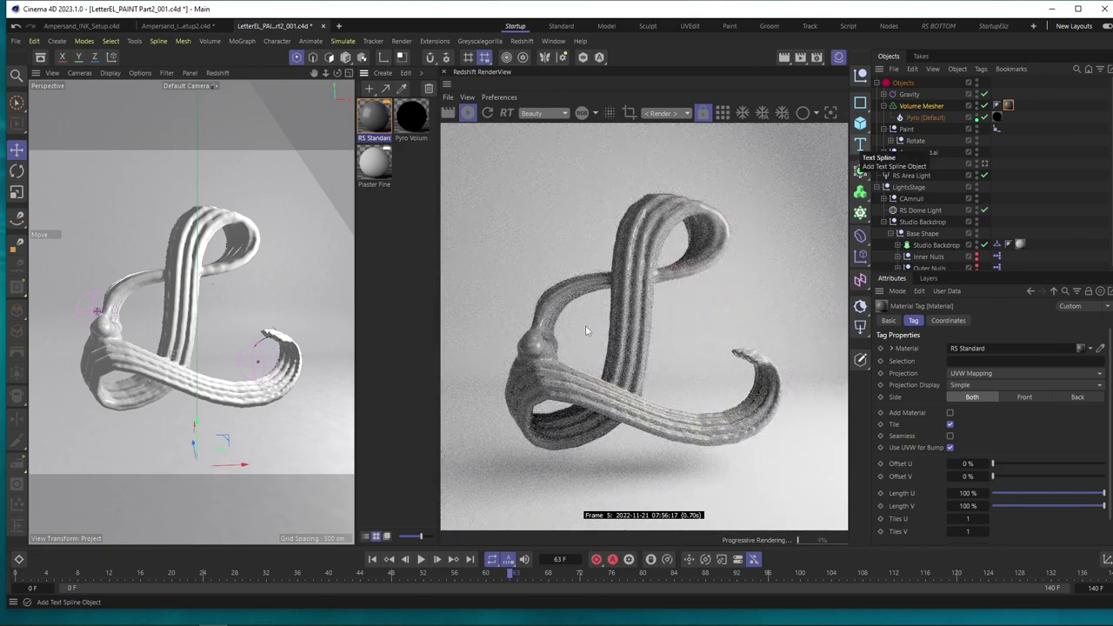
Step: Open the RS Standard material's node graph in the Node Editor and hide the Material Manager
{"action": "double_click", "coordinate": [375, 115]}
{"action": "left_click_drag", "start_coordinate": [399, 109], "coordinate": [431, 249]}
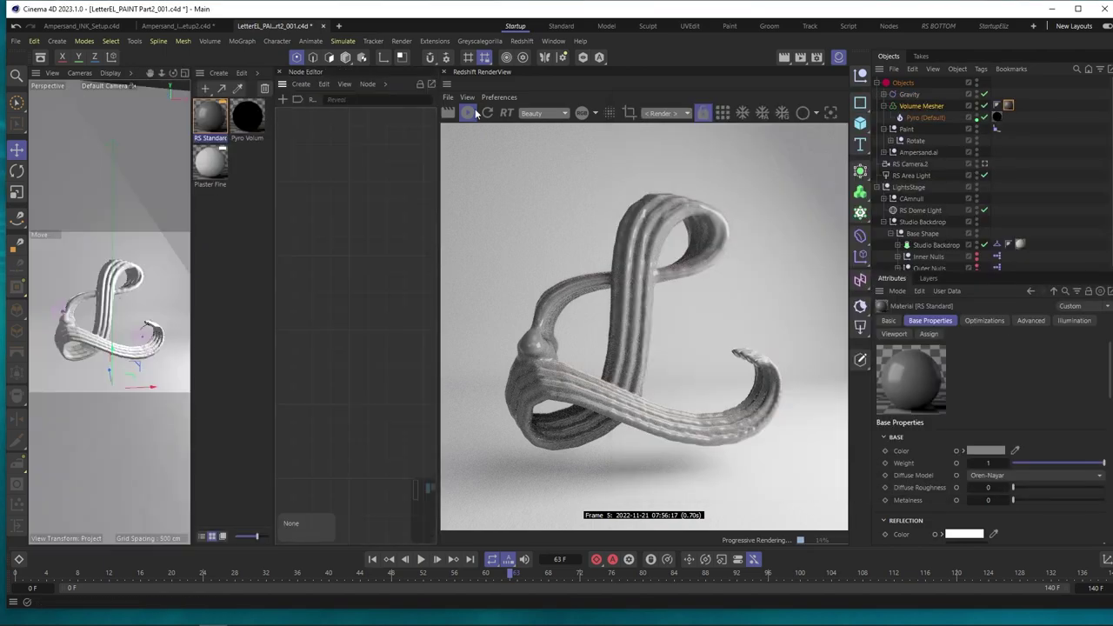
{"action": "key", "text": "shift+F2"}
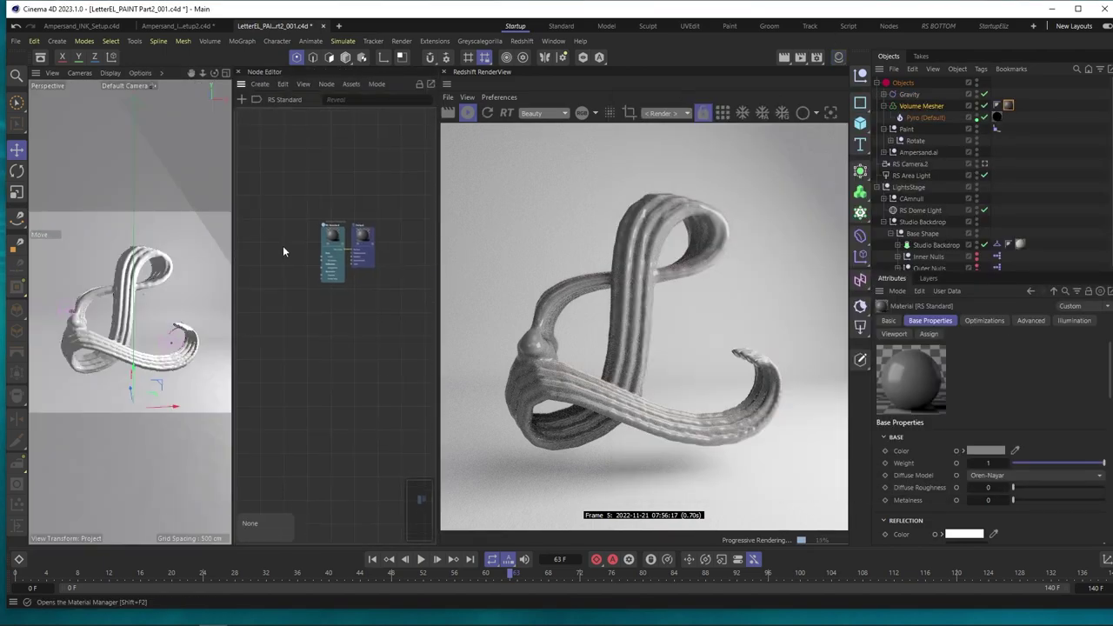
{"action": "scroll", "coordinate": [382, 249], "scroll_direction": "up", "scroll_amount": 5}
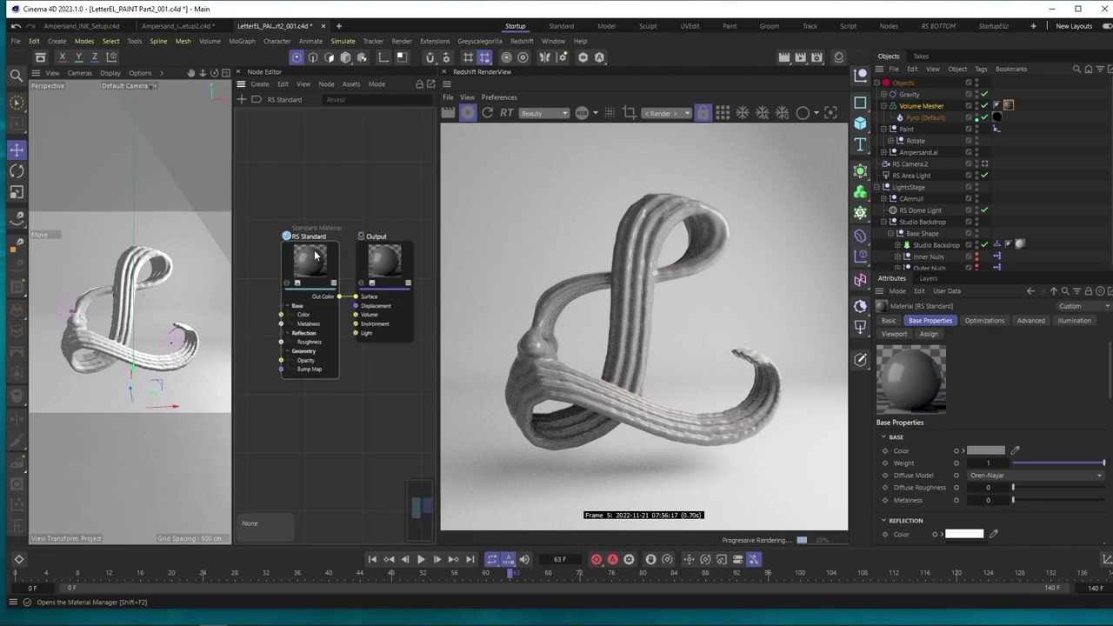
Step: Add a Vertex Attribute node above RS Standard and connect its Out Color to the material's Base Color
{"action": "key", "text": "Tab"}
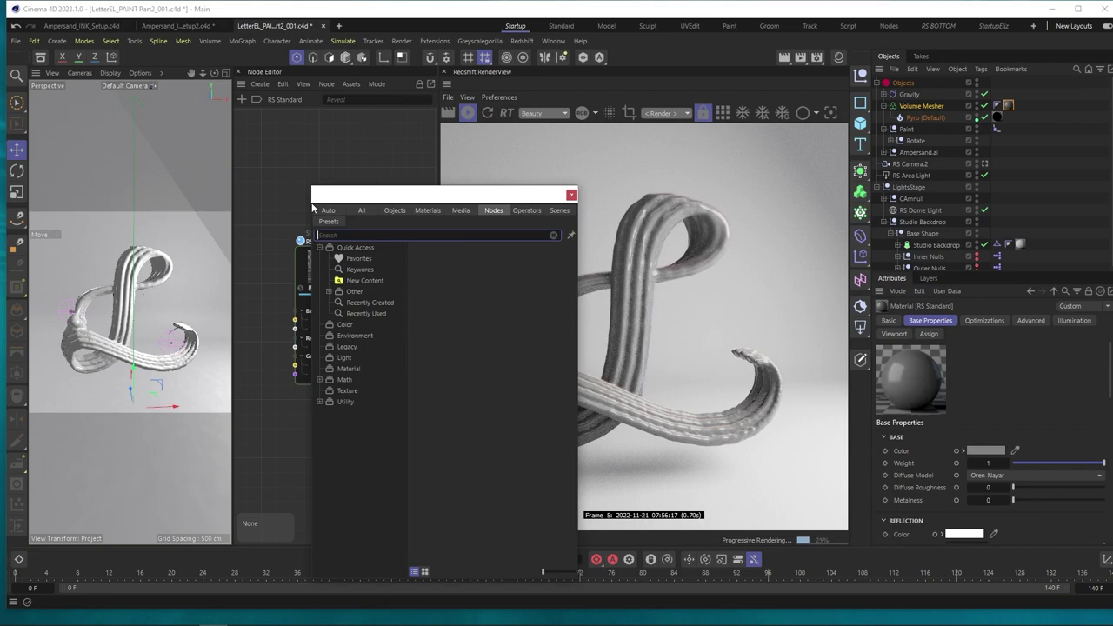
{"action": "type", "text": "Verte"}
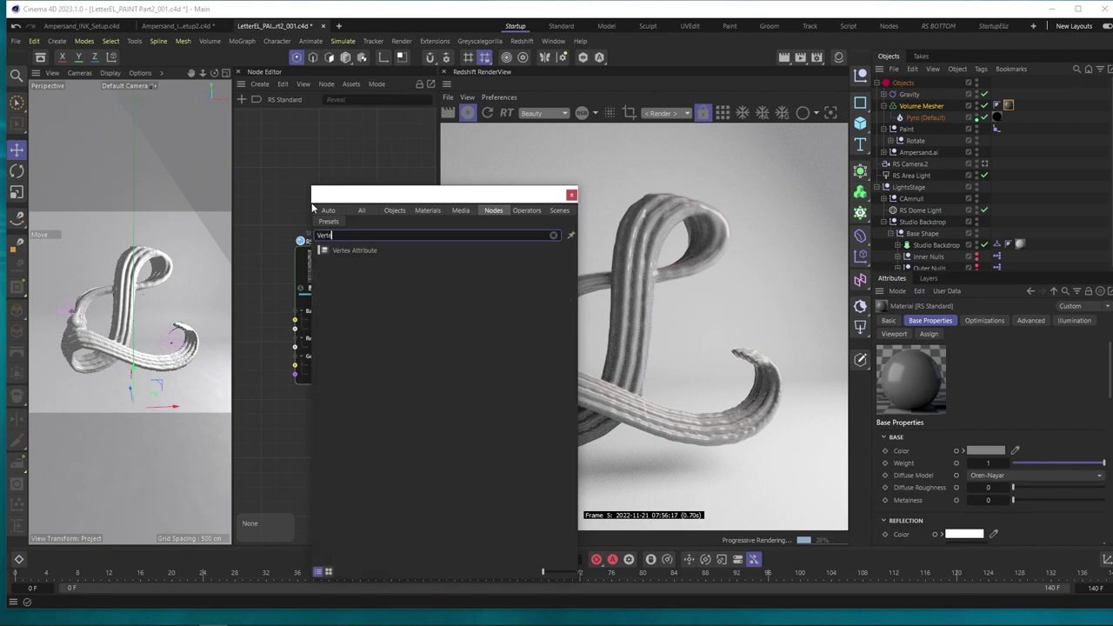
{"action": "double_click", "coordinate": [351, 254]}
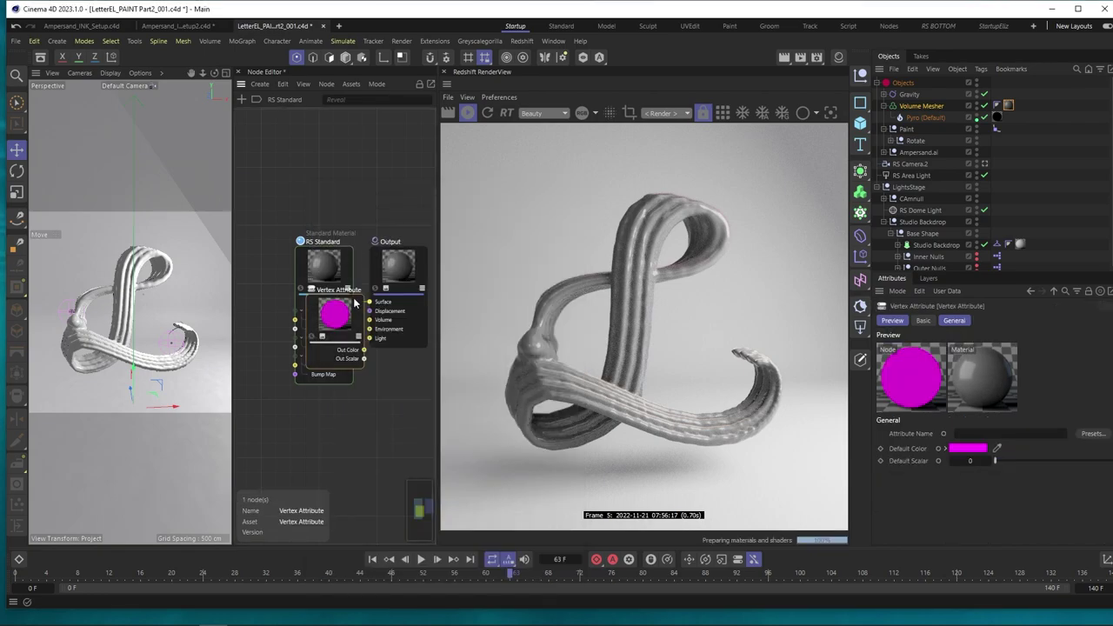
{"action": "left_click_drag", "start_coordinate": [355, 306], "coordinate": [307, 147]}
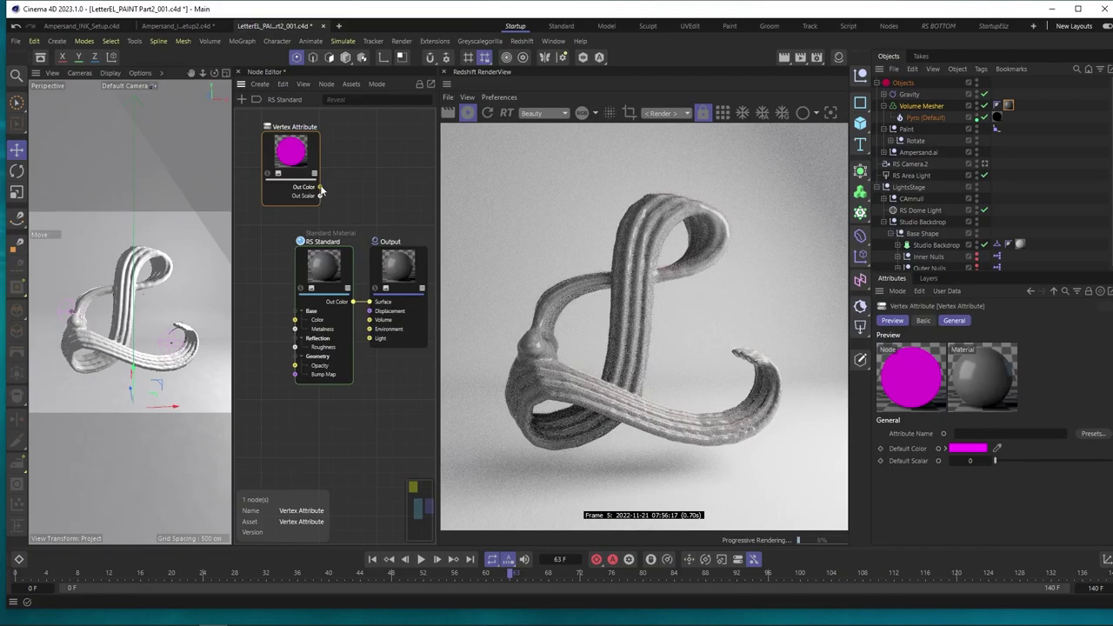
{"action": "left_click_drag", "start_coordinate": [320, 188], "coordinate": [295, 319]}
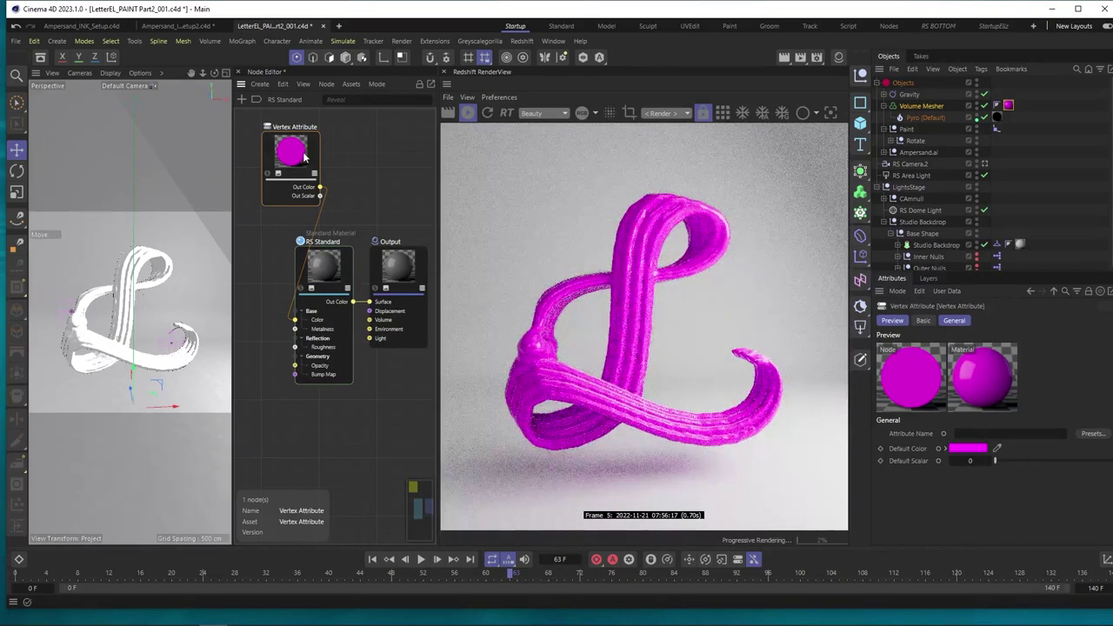
Step: Add a Vertex Color tag to the Volume Mesher and use the Pyro object as its field
{"action": "left_click", "coordinate": [915, 108]}
{"action": "right_click", "coordinate": [913, 110]}
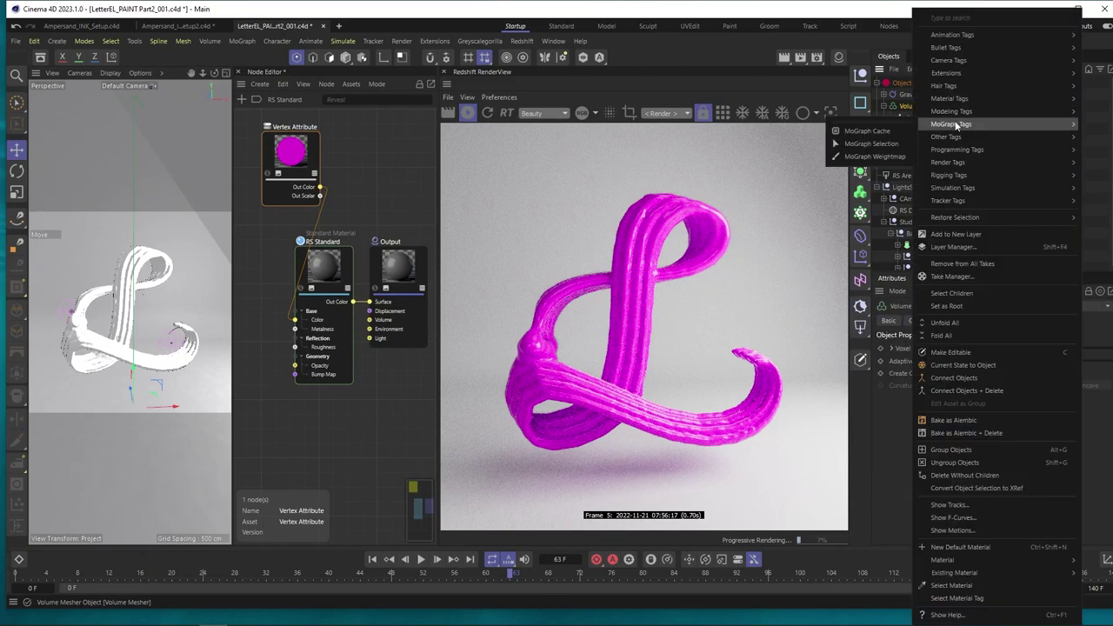
{"action": "mouse_move", "coordinate": [956, 136]}
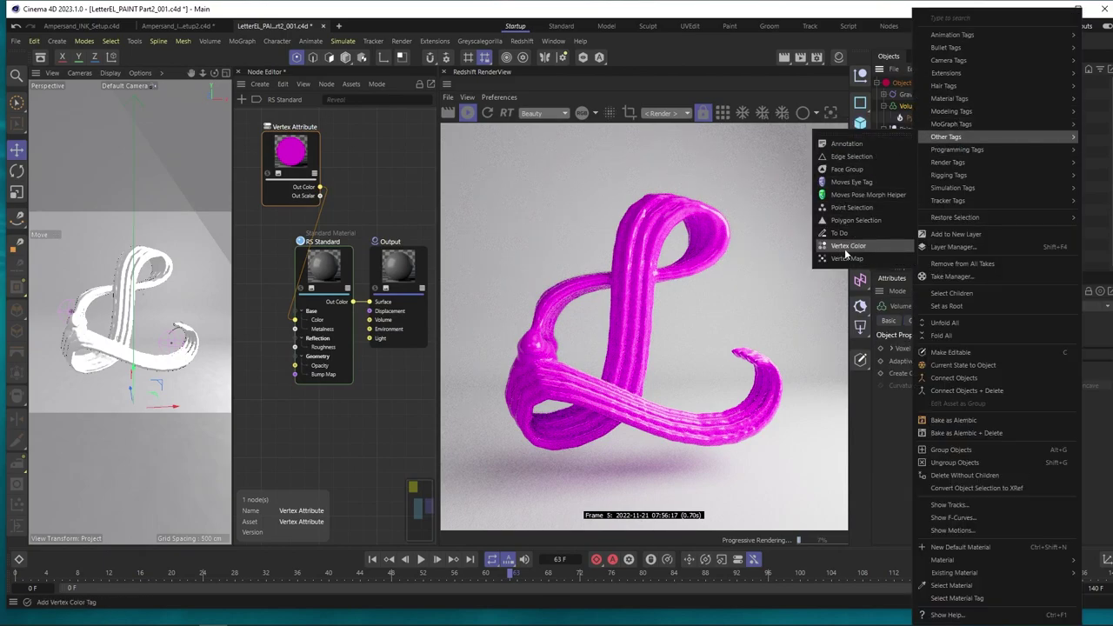
{"action": "left_click", "coordinate": [848, 247]}
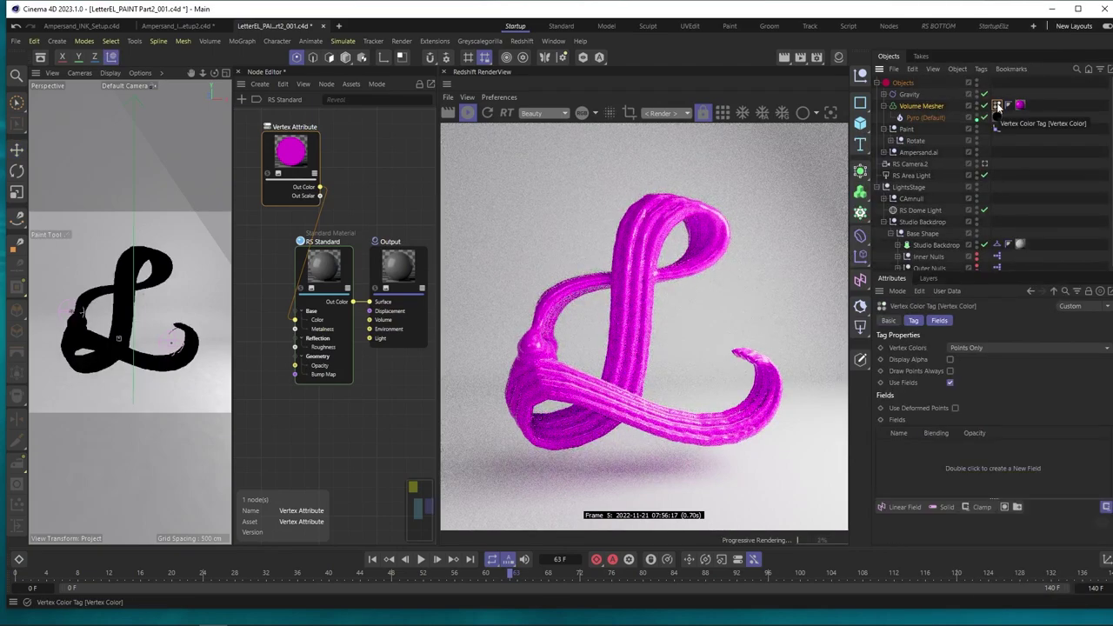
{"action": "left_click", "coordinate": [939, 320]}
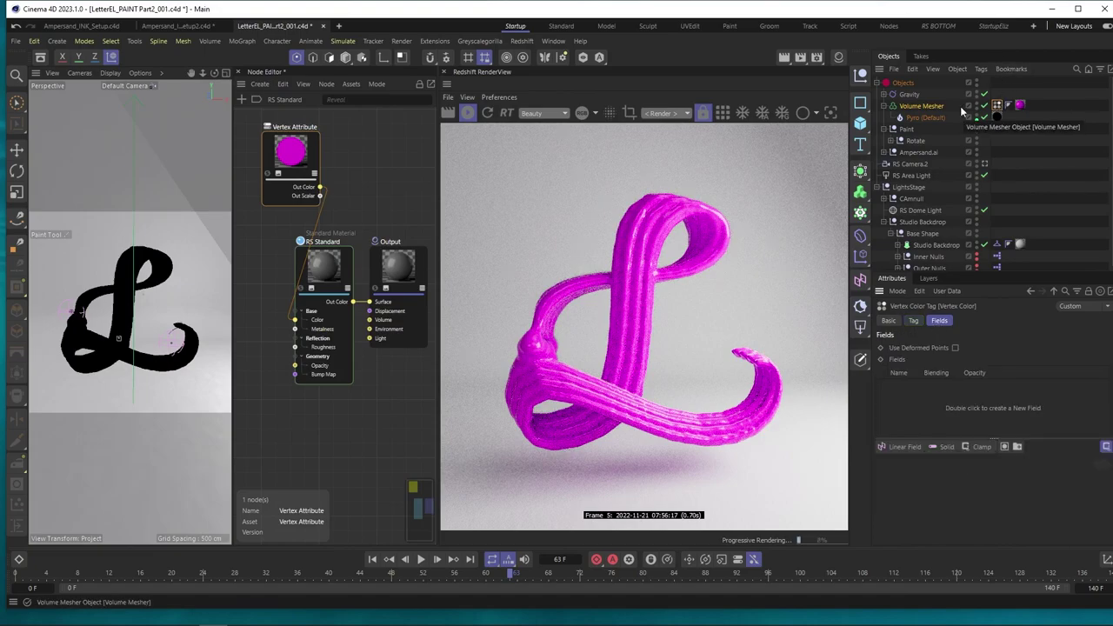
{"action": "left_click_drag", "start_coordinate": [923, 118], "coordinate": [906, 408]}
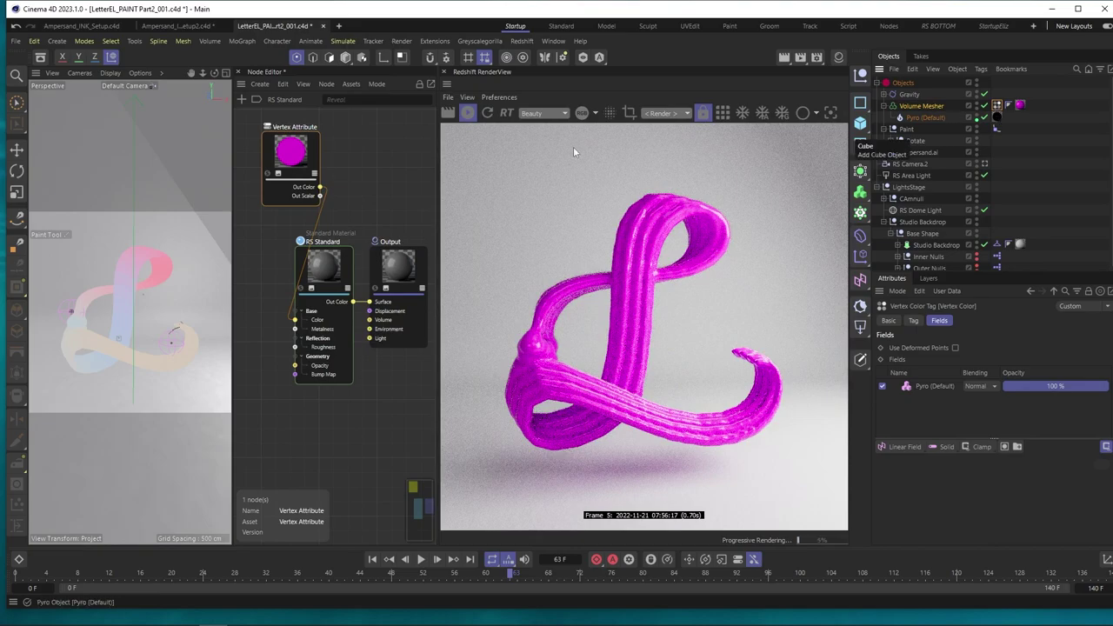
Step: Reposition the Vertex Attribute and RS Standard nodes in the graph, then show the Vertex Attribute node's settings
{"action": "mouse_move", "coordinate": [313, 151]}
{"action": "left_mouse_down"}
{"action": "mouse_move", "coordinate": [292, 250]}
{"action": "mouse_move", "coordinate": [309, 159]}
{"action": "left_mouse_up"}
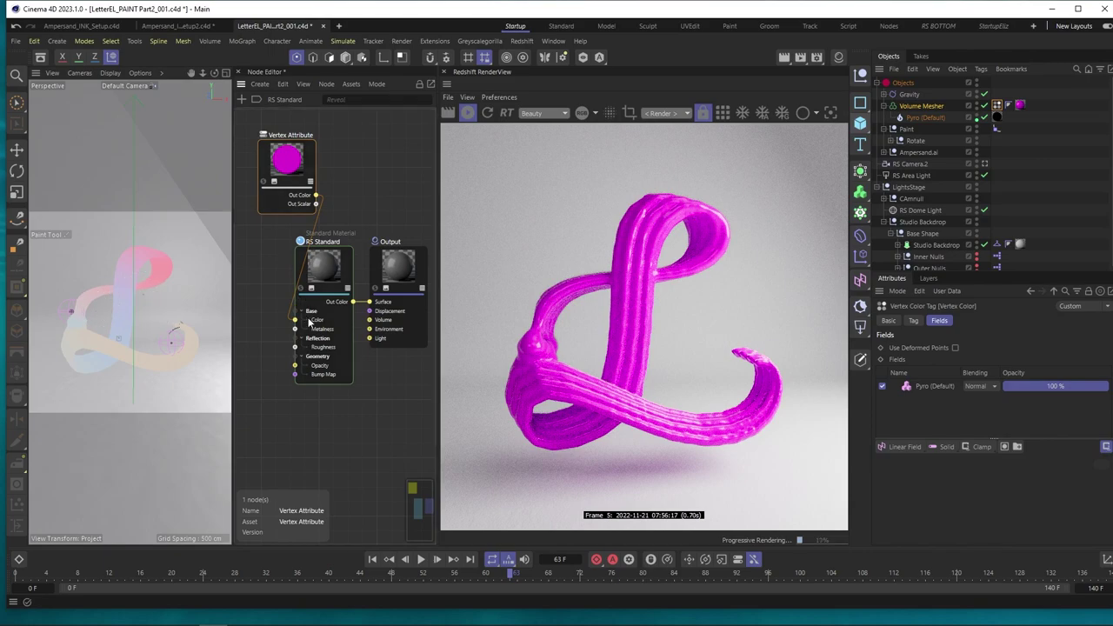
{"action": "left_click_drag", "start_coordinate": [344, 254], "coordinate": [357, 234]}
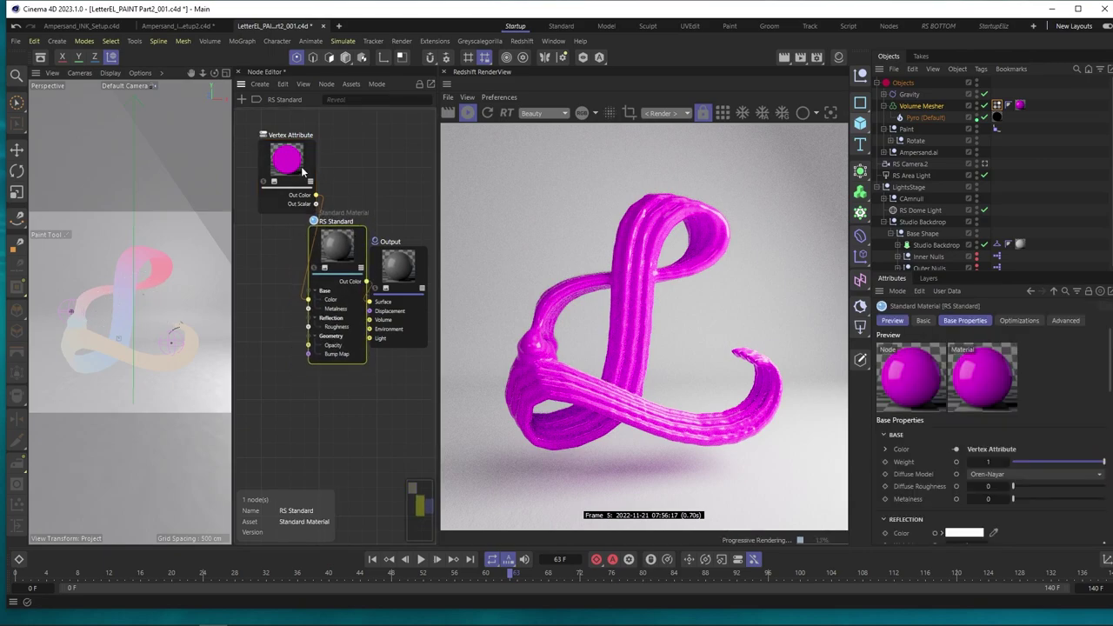
{"action": "left_click", "coordinate": [293, 159]}
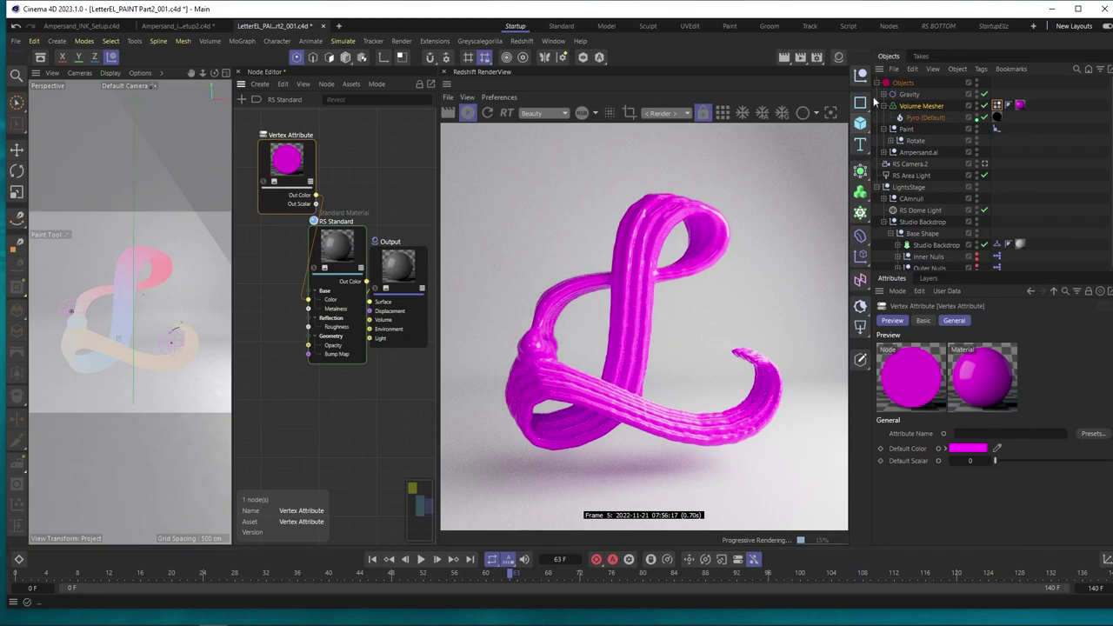
Step: Rename the Volume Mesher's Vertex Color tag to Vertex Color12
{"action": "left_click", "coordinate": [997, 106]}
{"action": "double_click", "coordinate": [998, 106]}
{"action": "double_click", "coordinate": [997, 106]}
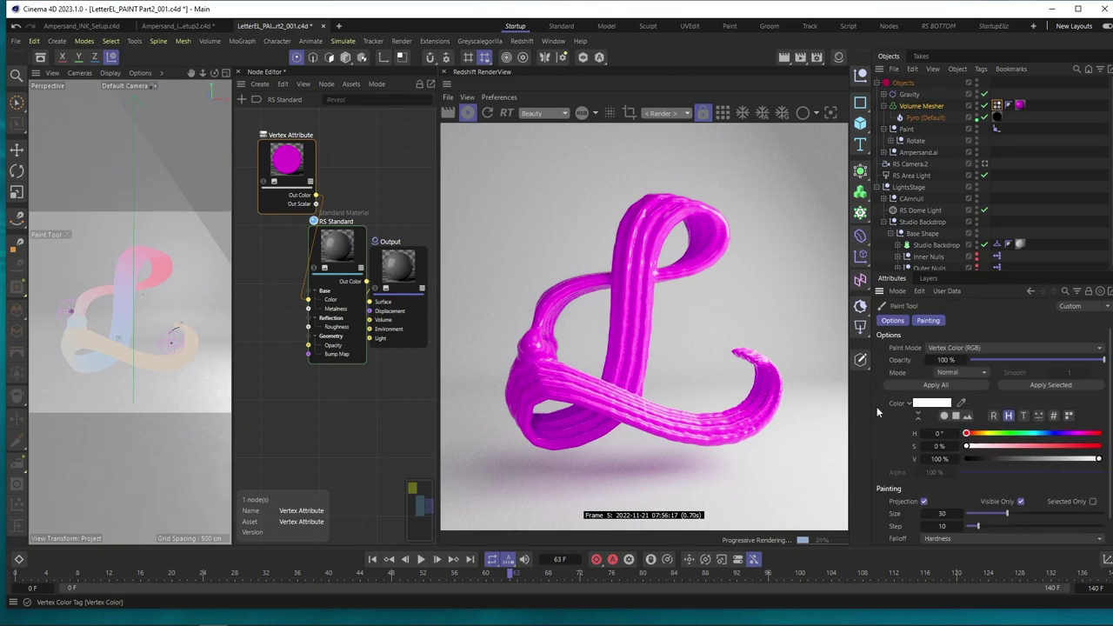
{"action": "left_click", "coordinate": [998, 106]}
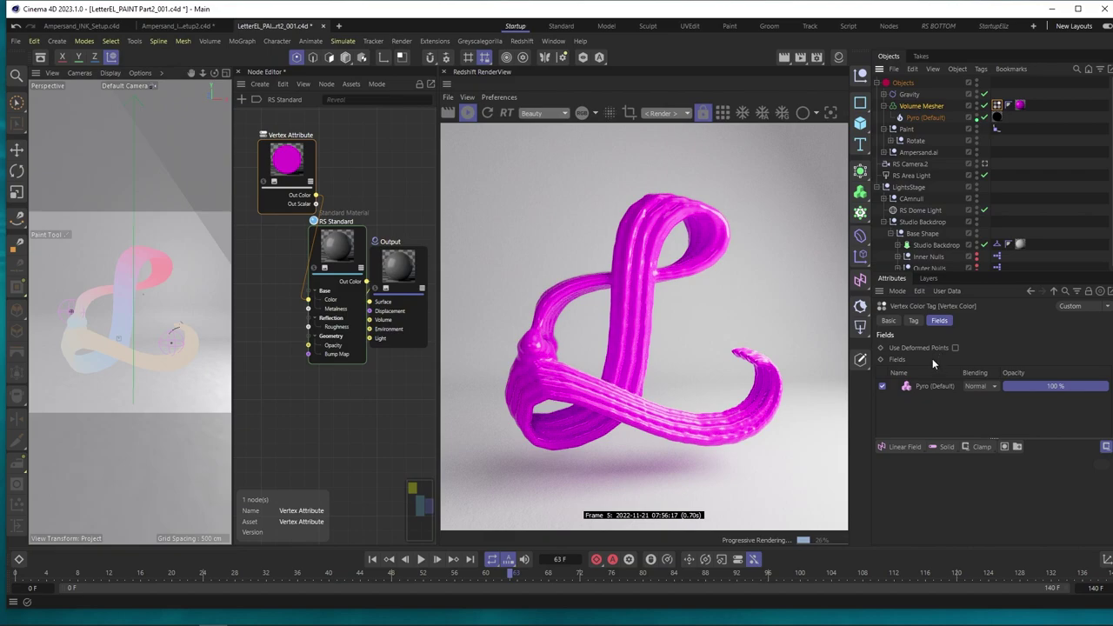
{"action": "left_click", "coordinate": [889, 320]}
{"action": "left_click", "coordinate": [979, 364]}
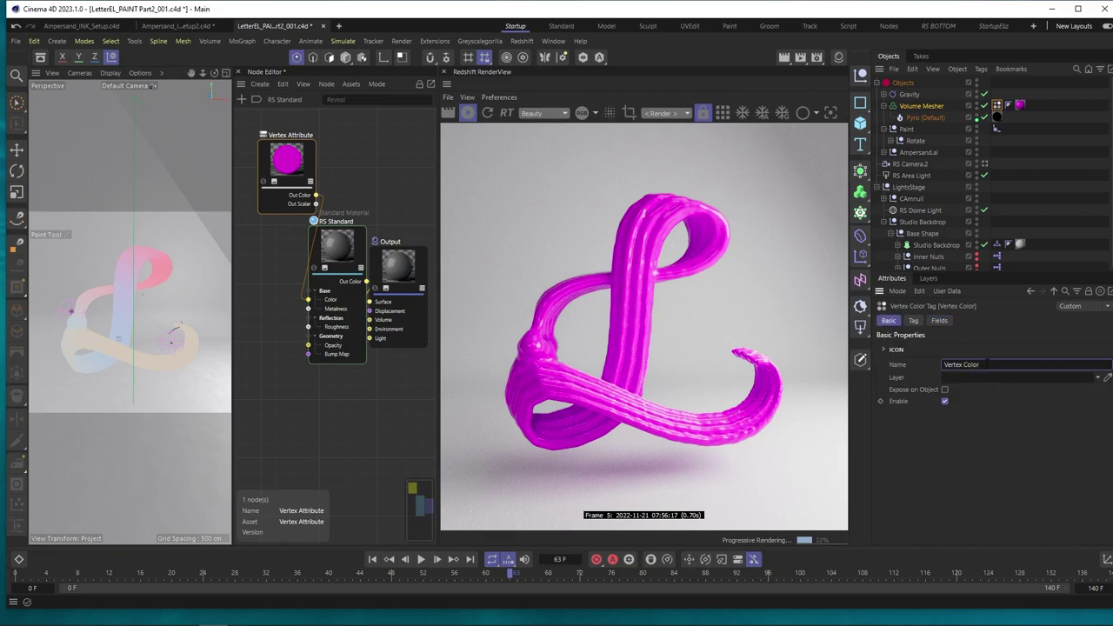
{"action": "key", "text": "Return"}
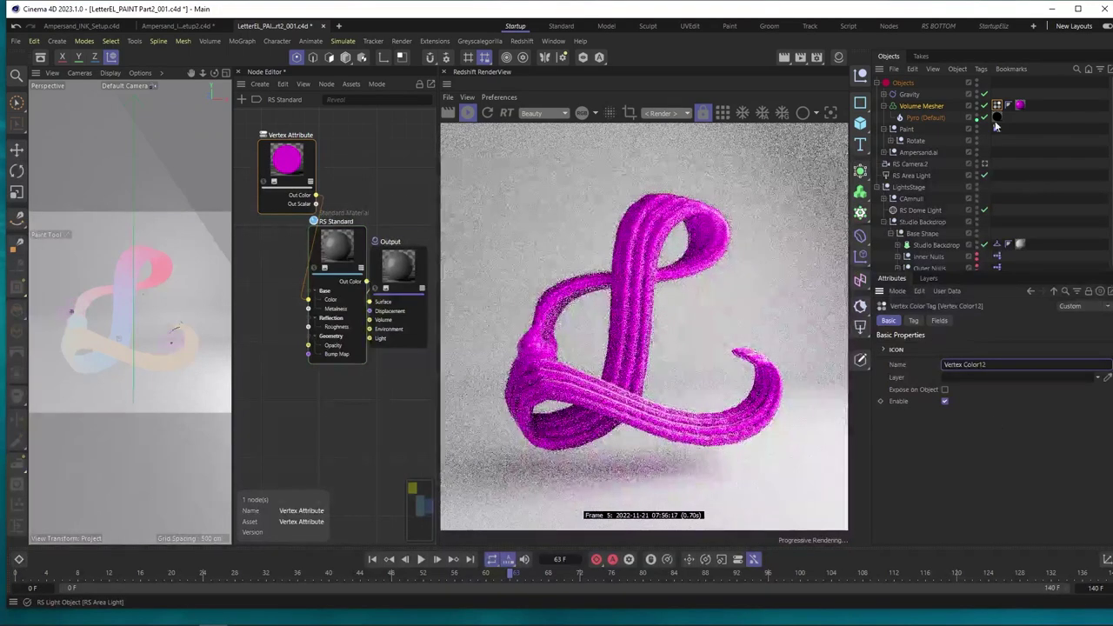
Step: Assign the Vertex Color12 tag as the Attribute Name of the Vertex Attribute node
{"action": "left_click", "coordinate": [1020, 105]}
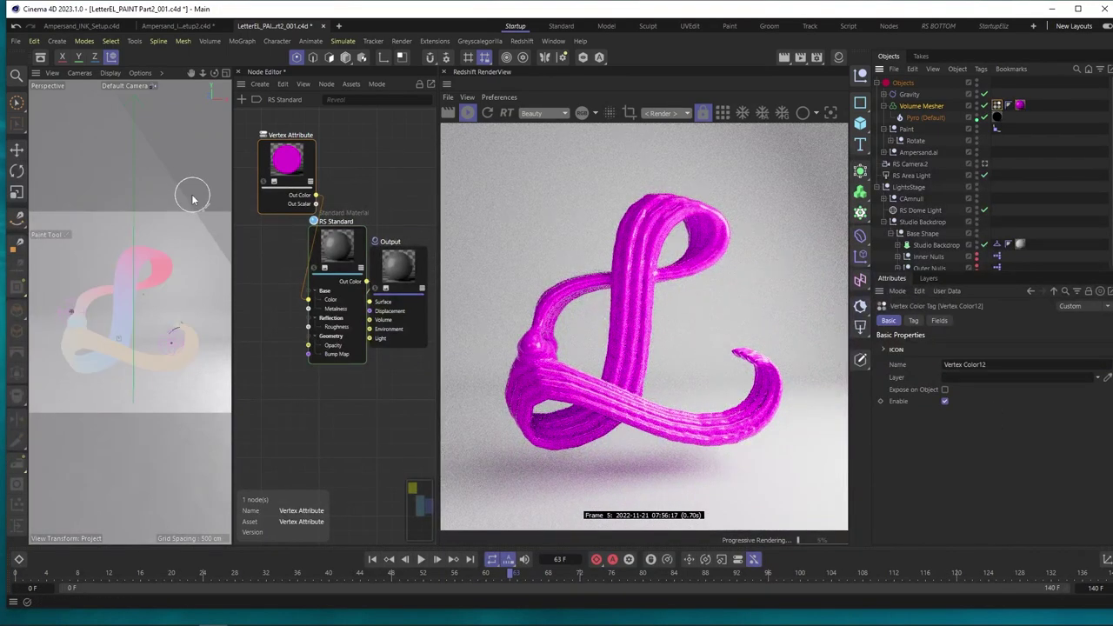
{"action": "left_click", "coordinate": [292, 164]}
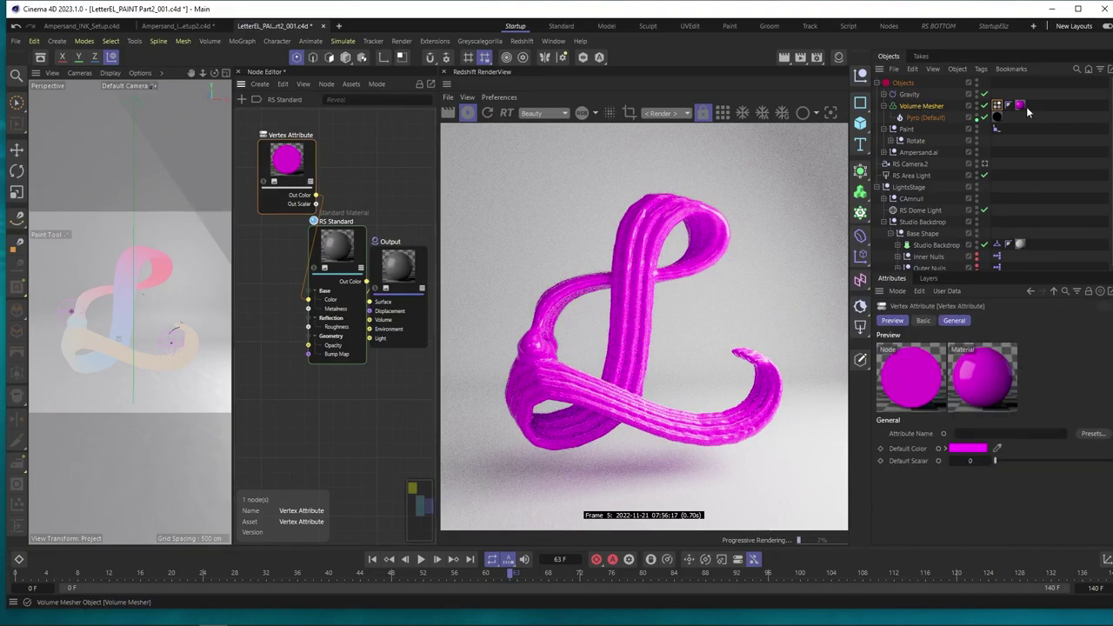
{"action": "left_click_drag", "start_coordinate": [998, 106], "coordinate": [996, 434]}
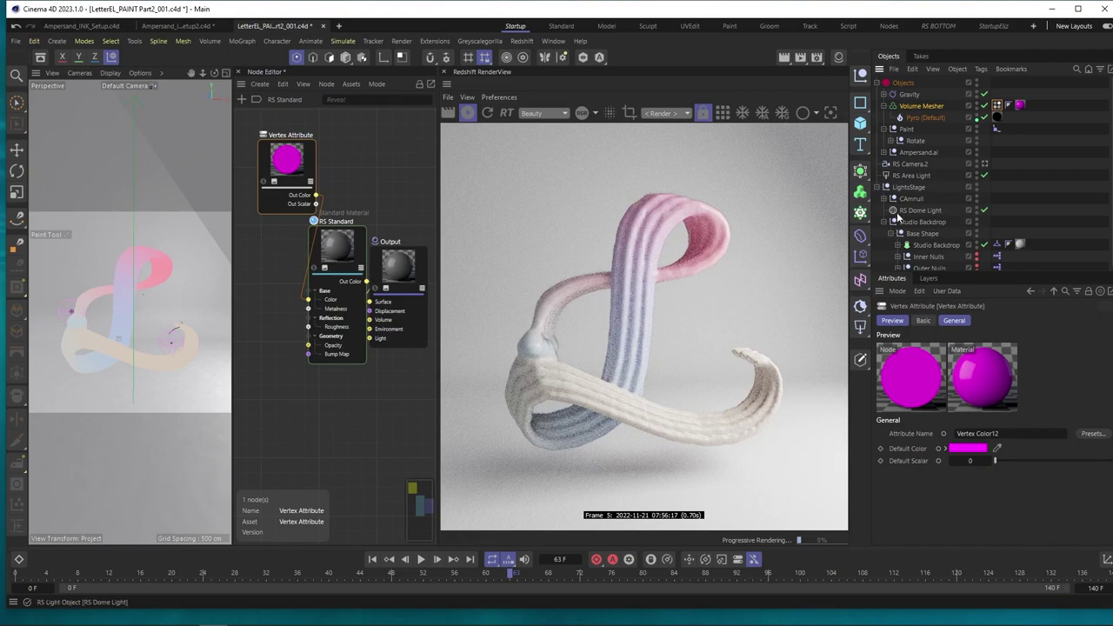
Step: Add a Curve modifier layer above the Pyro layer in the Vertex Color12 tag's fields
{"action": "left_click", "coordinate": [997, 105]}
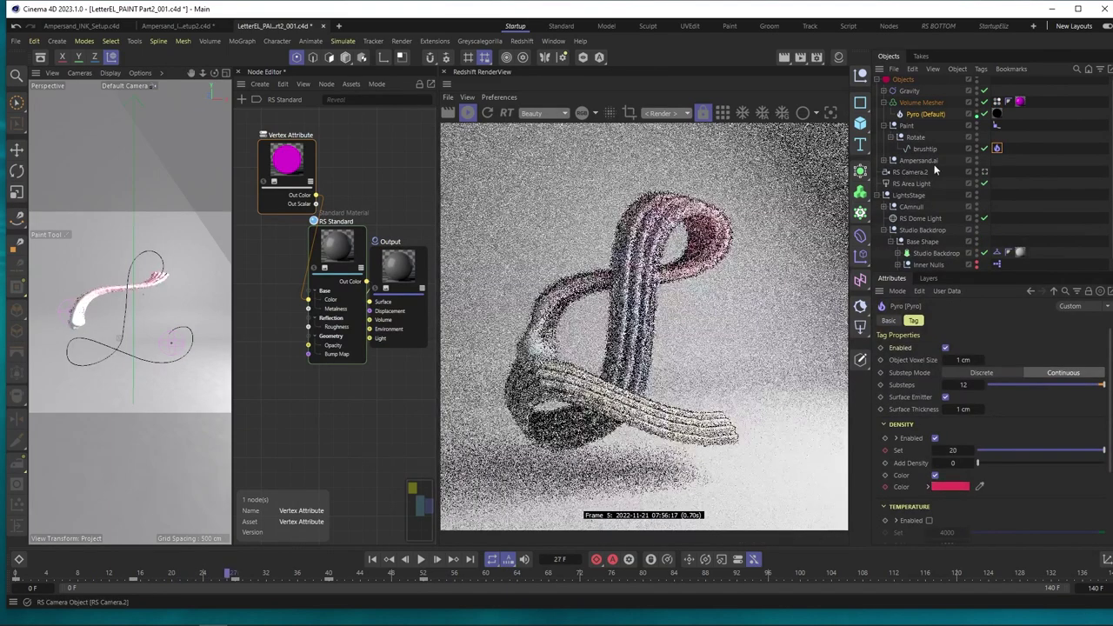
{"action": "left_click", "coordinate": [997, 102]}
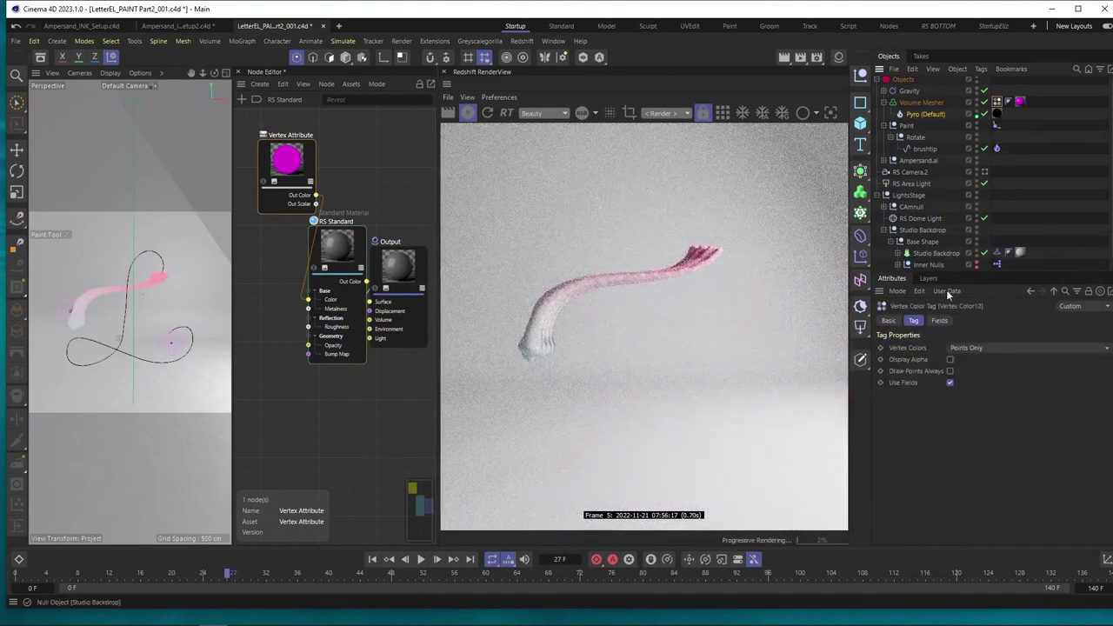
{"action": "left_click", "coordinate": [940, 320]}
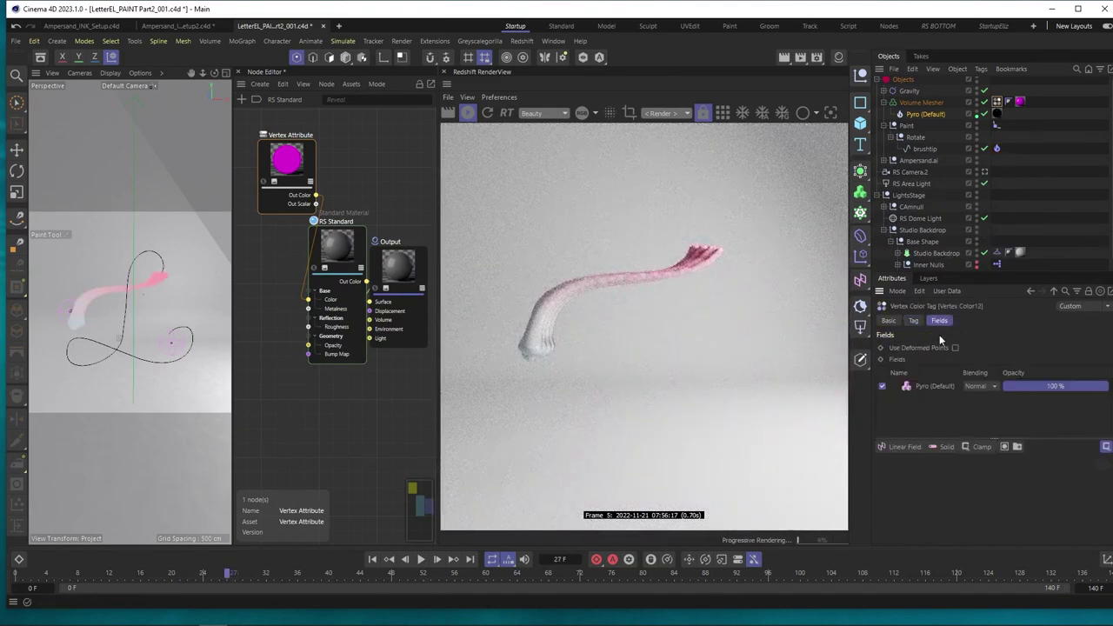
{"action": "left_click", "coordinate": [976, 447]}
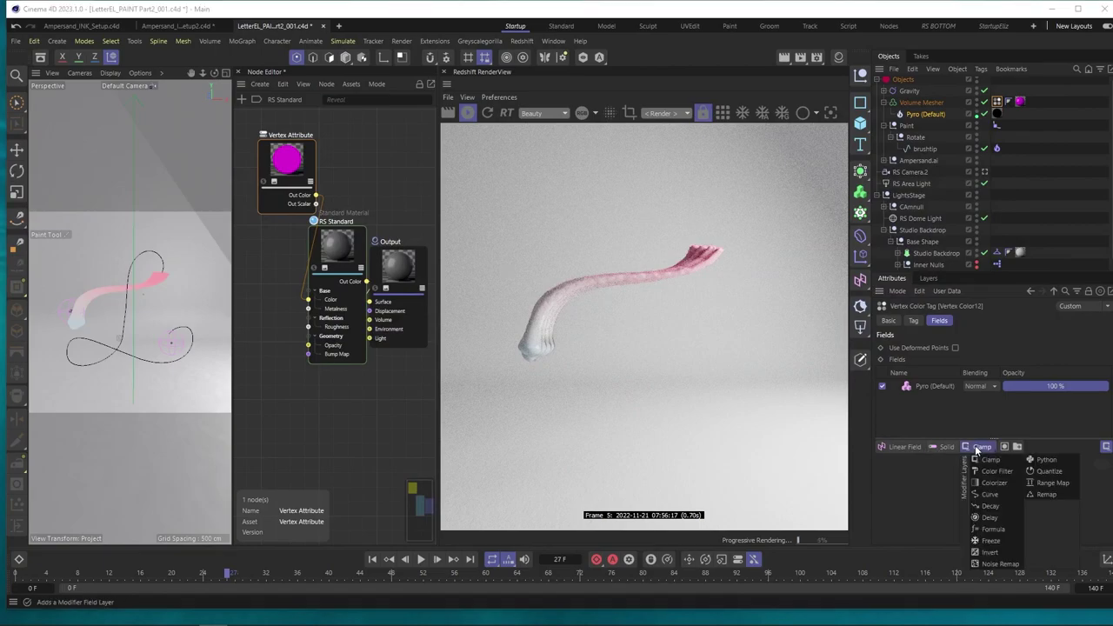
{"action": "left_click", "coordinate": [1005, 493]}
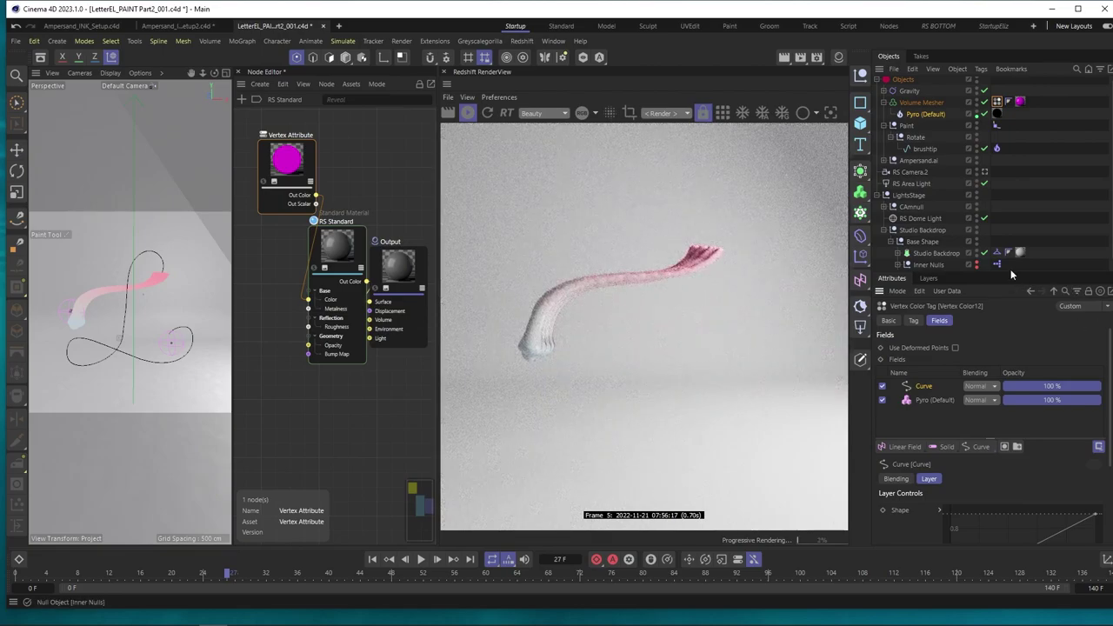
Step: Enlarge the attributes area and shape the Curve layer into an S-curve with a lowered middle point and a raised upper point
{"action": "left_click_drag", "start_coordinate": [1009, 271], "coordinate": [1009, 119]}
{"action": "left_click_drag", "start_coordinate": [1023, 415], "coordinate": [1025, 424]}
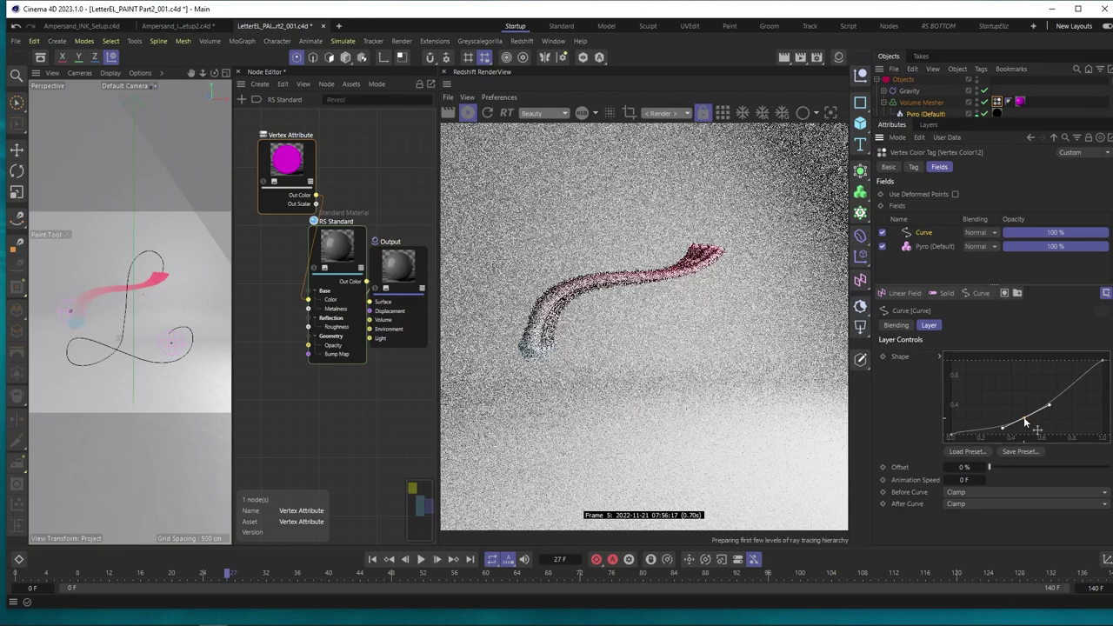
{"action": "mouse_move", "coordinate": [1068, 396]}
{"action": "left_mouse_down"}
{"action": "mouse_move", "coordinate": [1062, 369]}
{"action": "mouse_move", "coordinate": [1062, 380]}
{"action": "left_mouse_up"}
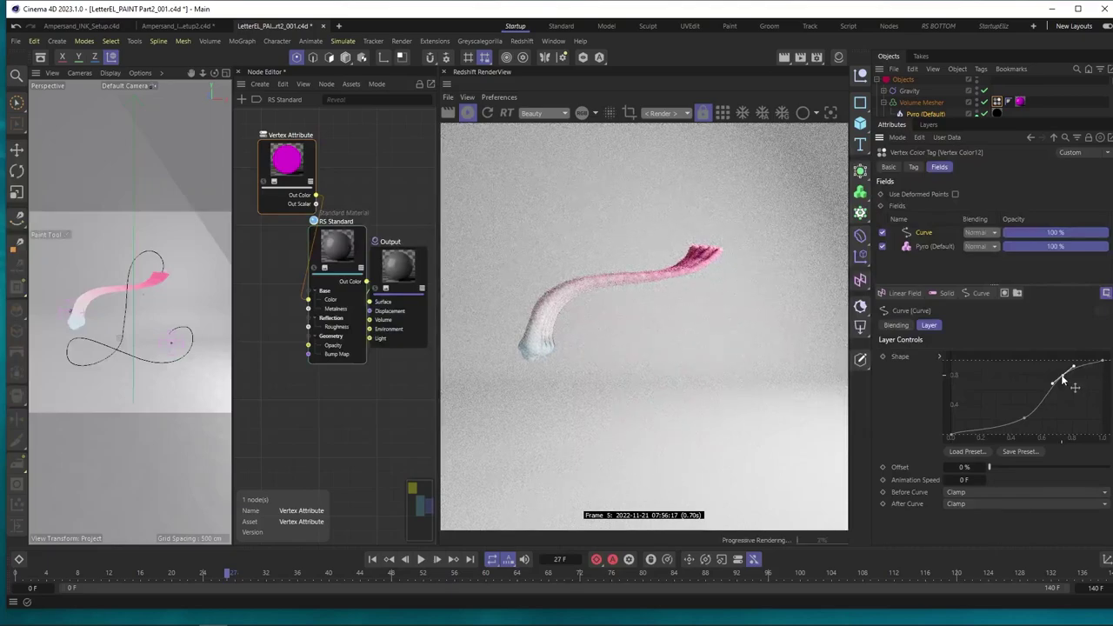
Step: Play the simulation on to frame 64, pause it and restart the live render
{"action": "left_click", "coordinate": [421, 559]}
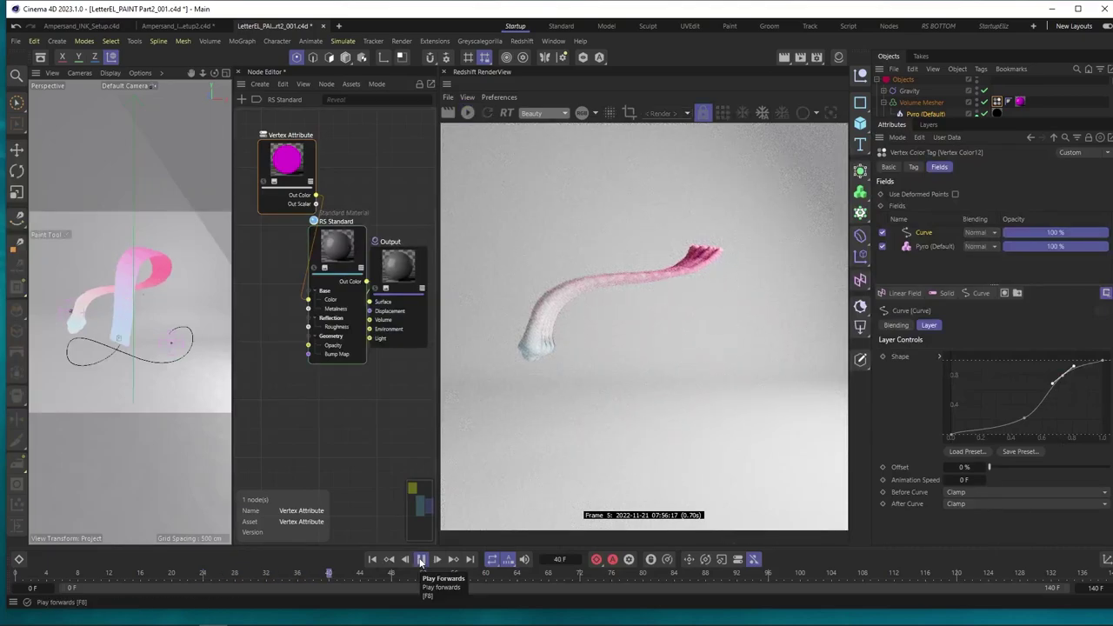
{"action": "left_click", "coordinate": [421, 559]}
{"action": "left_click", "coordinate": [468, 113]}
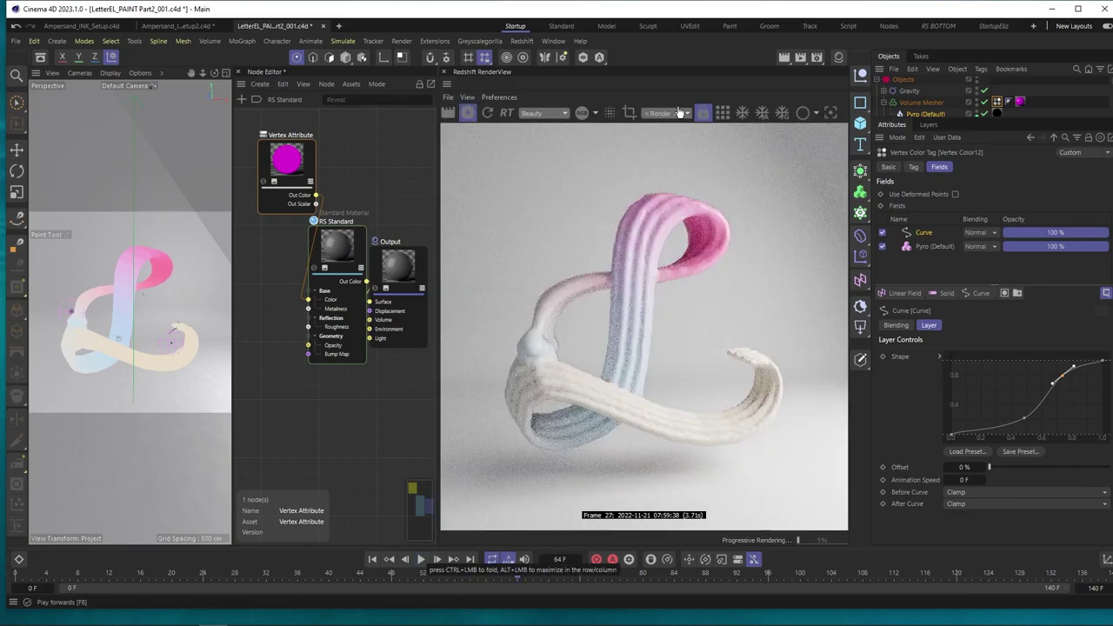